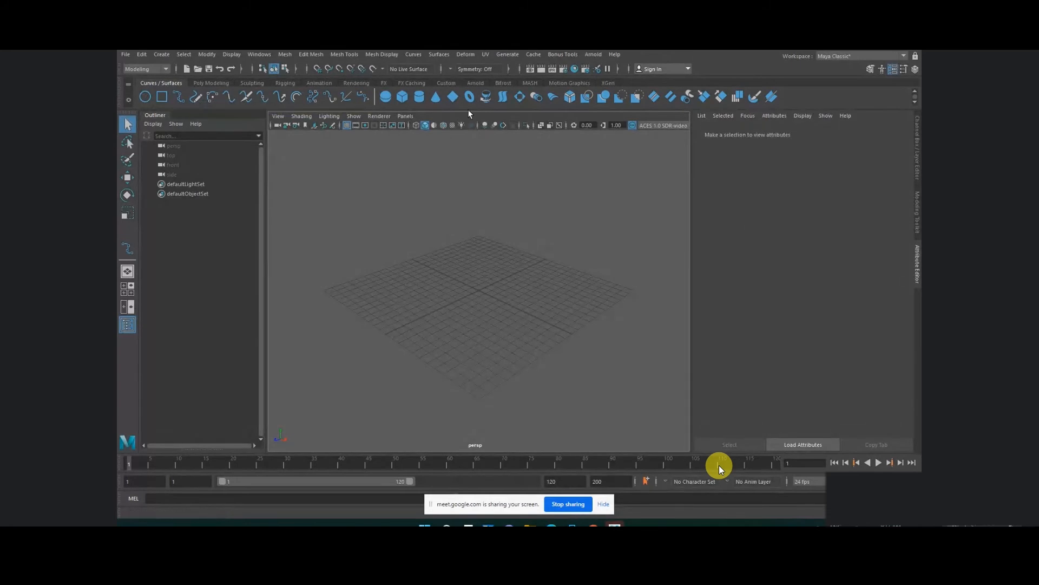
Step: Draw a CV curve with four control vertices arching across the grid in the perspective view
left_click(165, 57)
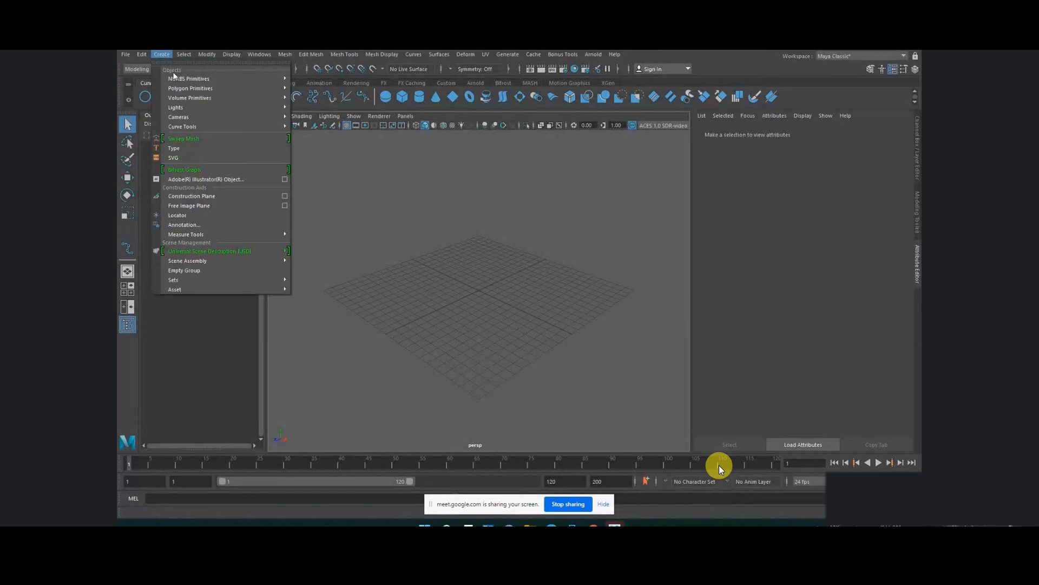
mouse_move(288, 89)
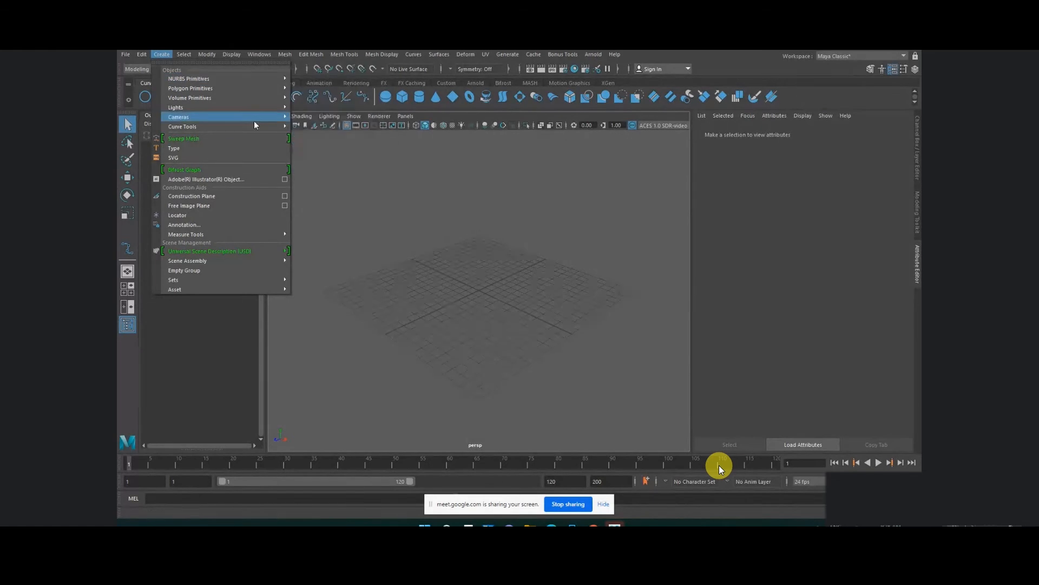
mouse_move(226, 128)
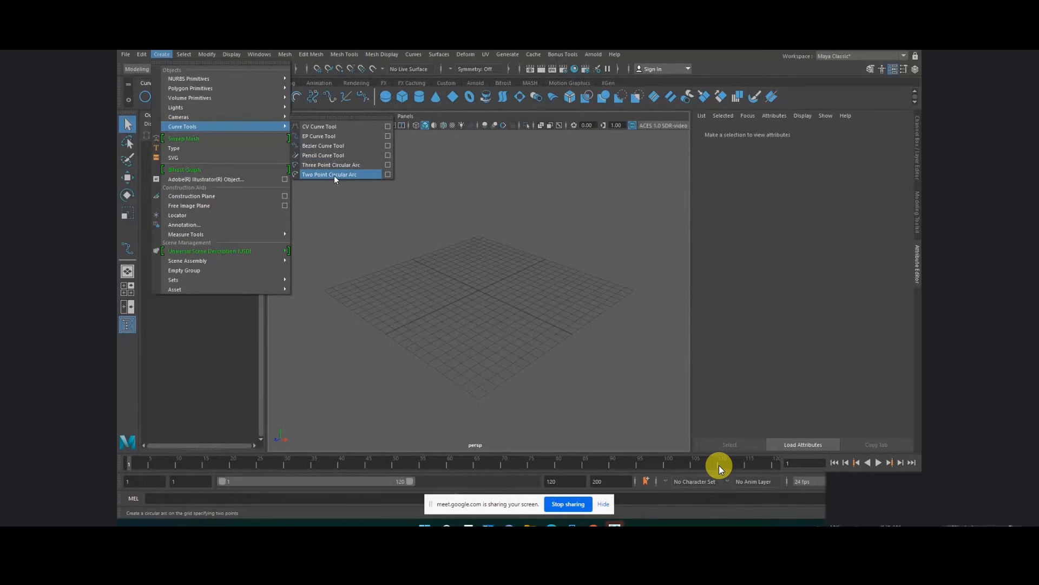
left_click(328, 128)
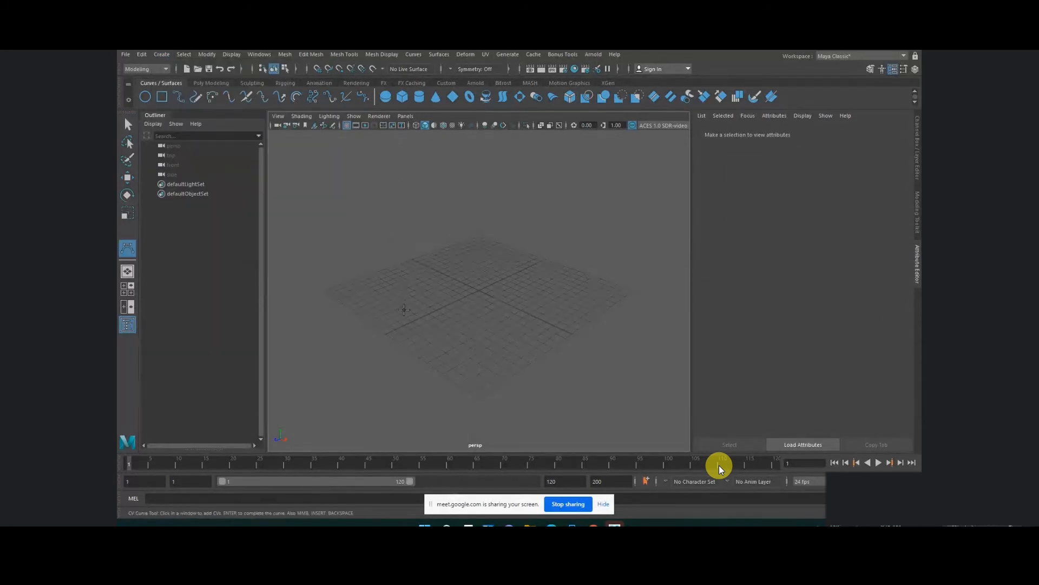
left_click(404, 295)
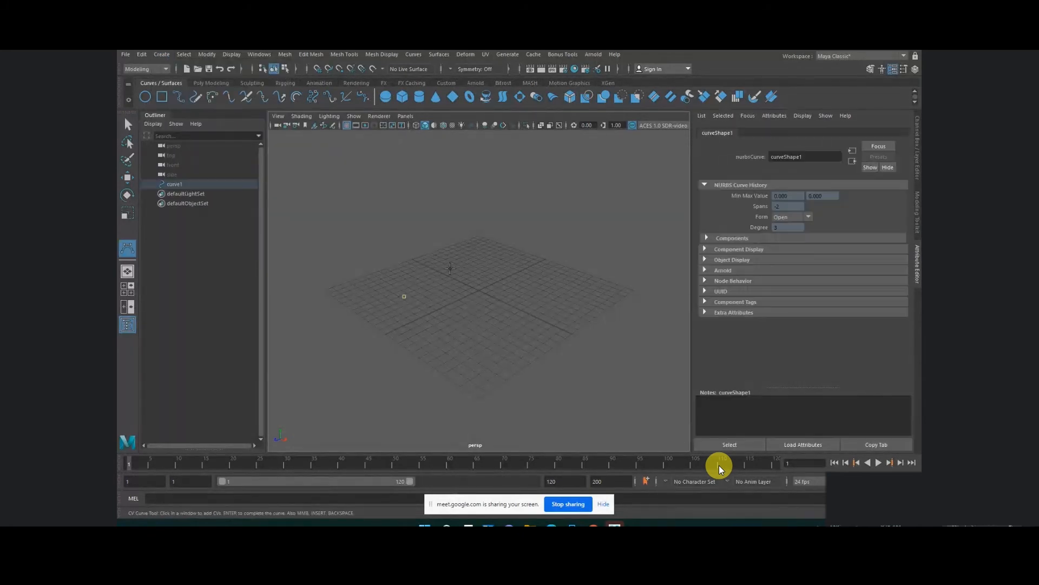
left_click(450, 268)
left_click(500, 277)
left_click(543, 301)
Step: Display the top view at full size, finish the CV curve and select it
key("space")
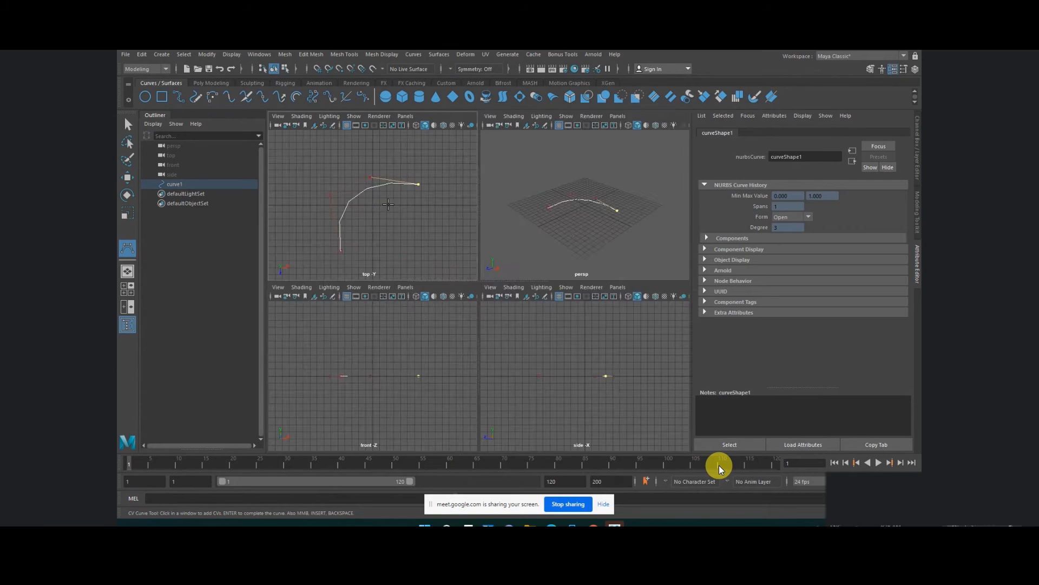
key("space")
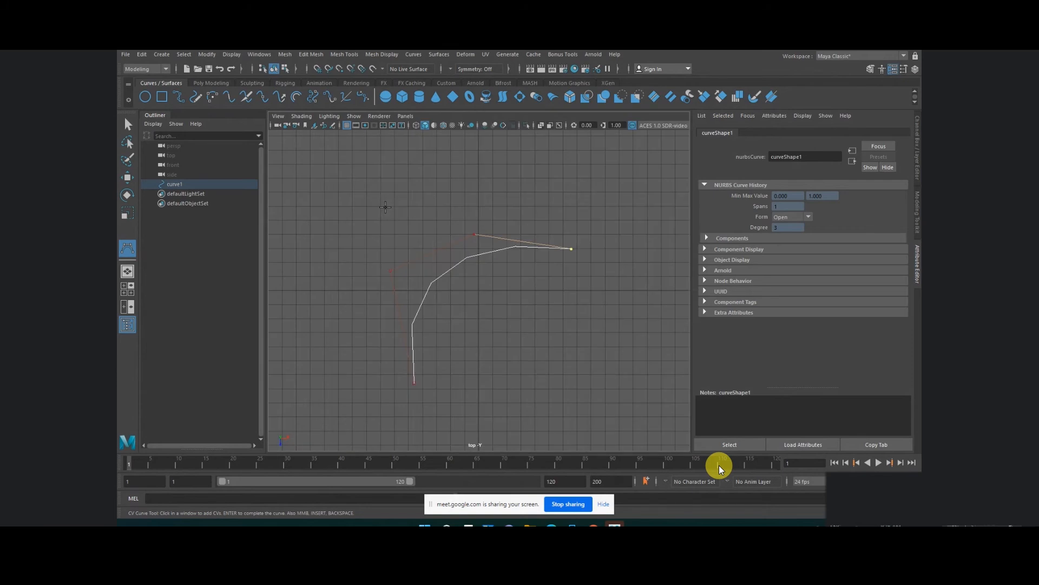
left_click(128, 125)
left_click(422, 264)
left_click_drag(415, 243, 494, 327)
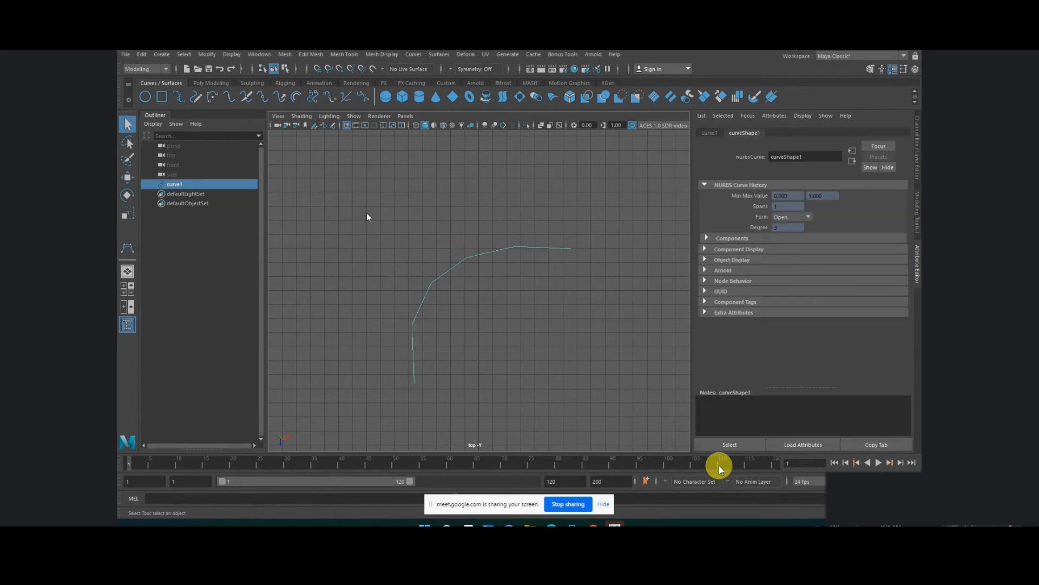
Step: Switch the curve to Control Vertex mode and activate the Move tool on its second vertex, at the outer bend
right_click(367, 214)
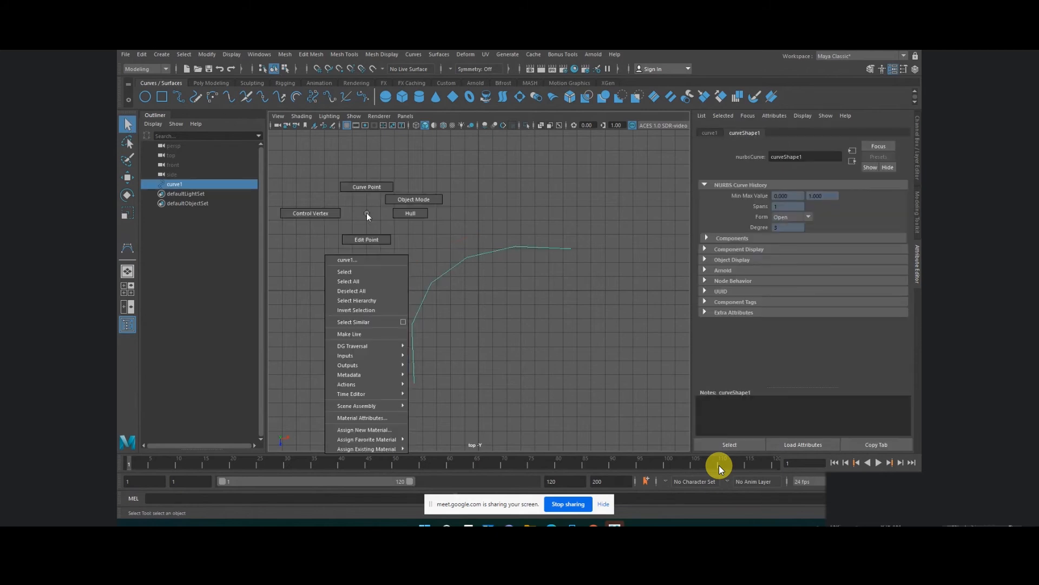
left_click(320, 213)
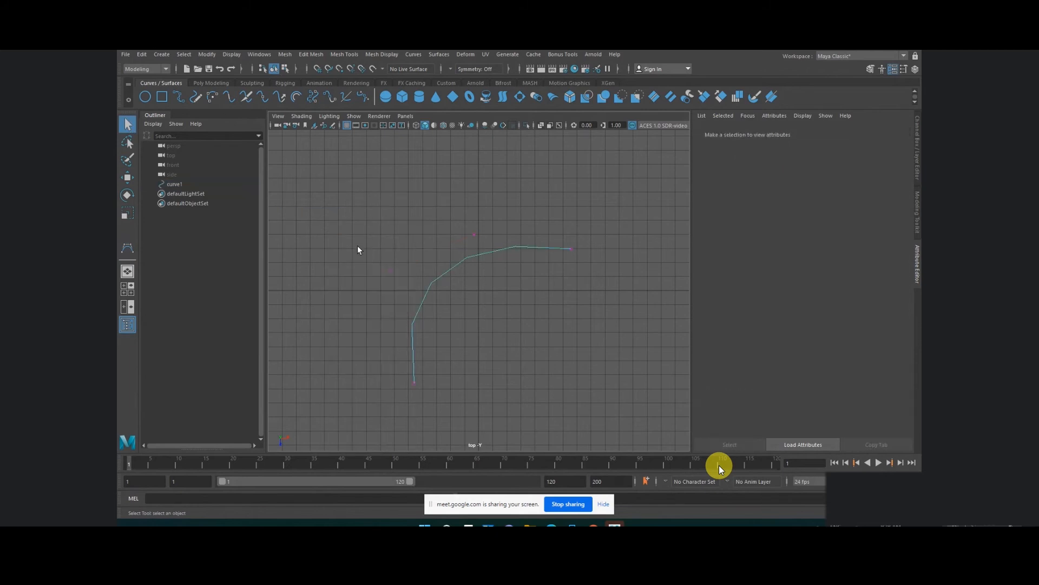
left_click_drag(360, 248, 413, 295)
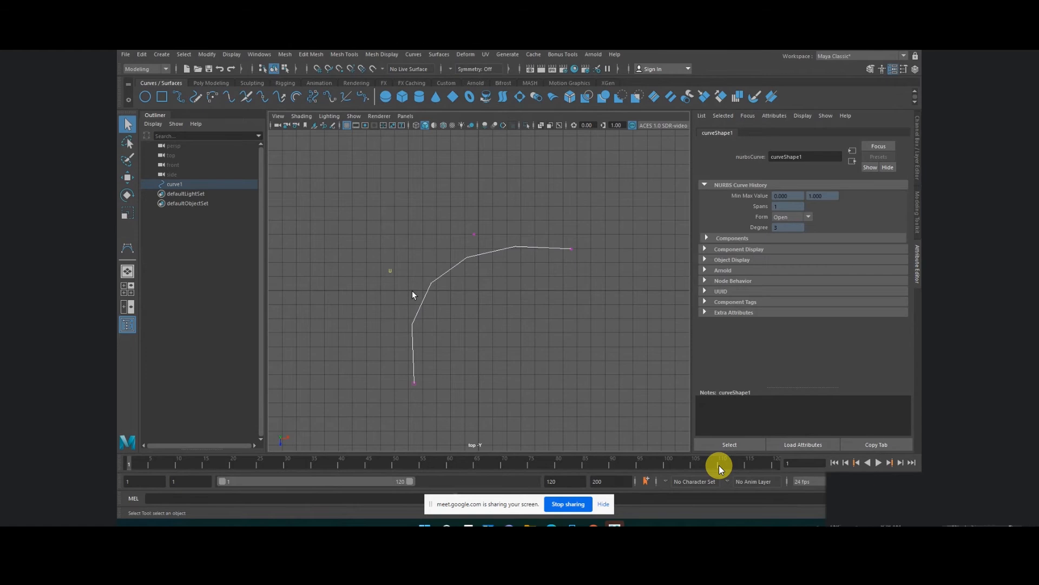
key("w")
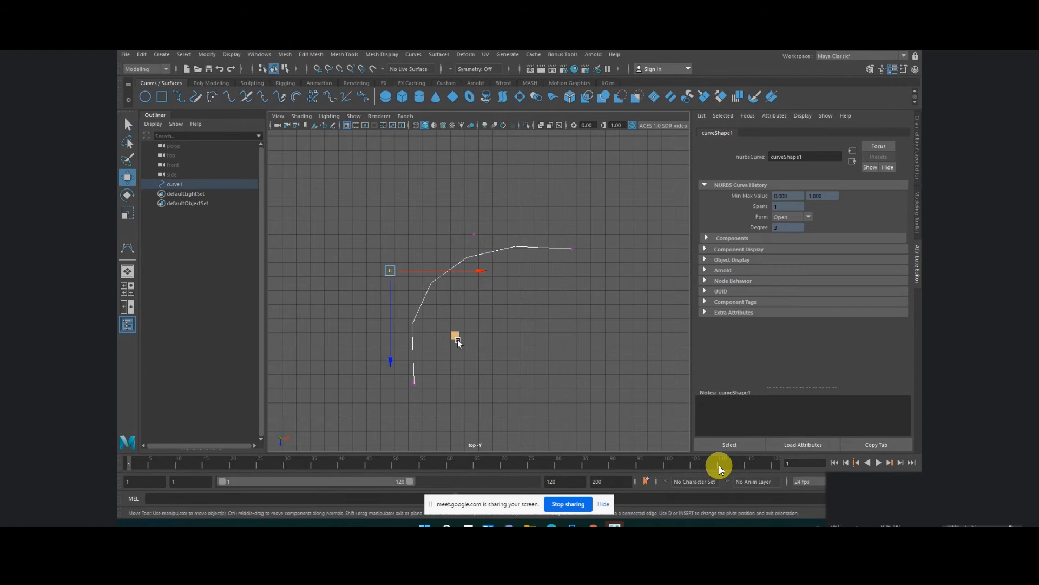
mouse_move(455, 336)
middle_mouse_down()
mouse_move(497, 355)
mouse_move(455, 332)
middle_mouse_up()
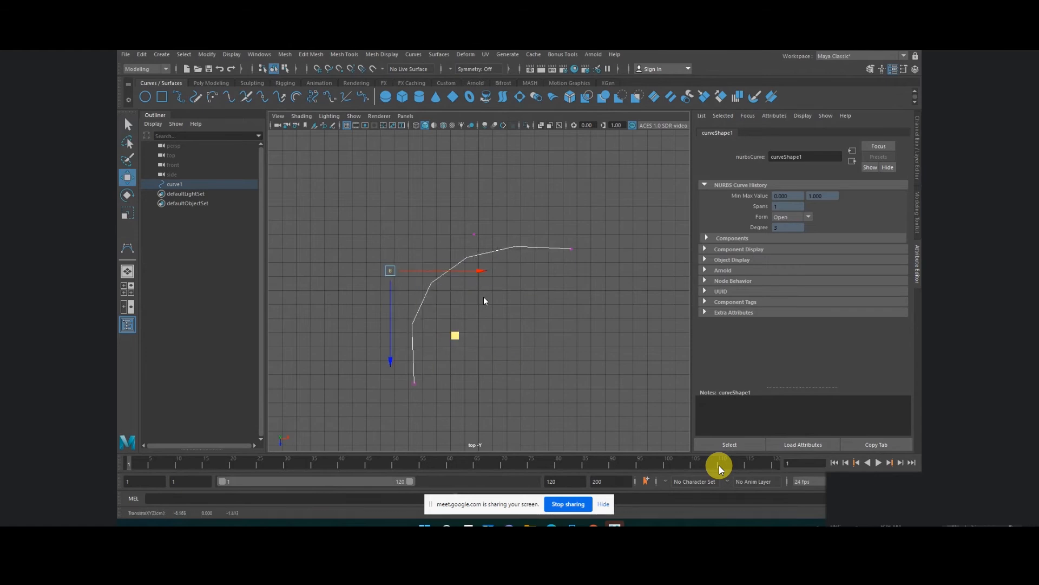
Step: Switch the curve to Curve Point mode and pick points along it from the upper bend to the lower end
right_click_drag(483, 296, 488, 270)
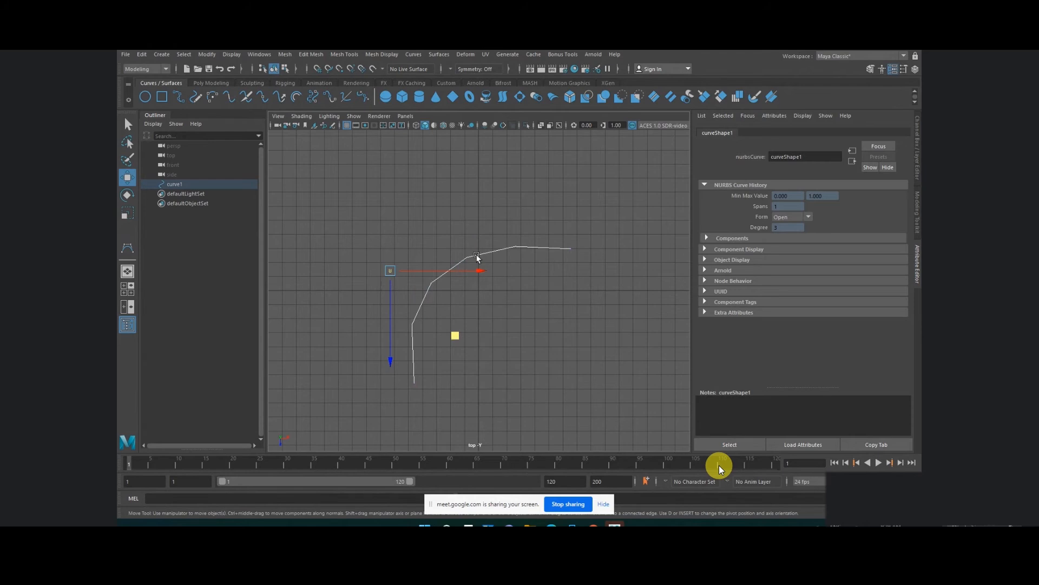
left_click(477, 254)
left_click(423, 298)
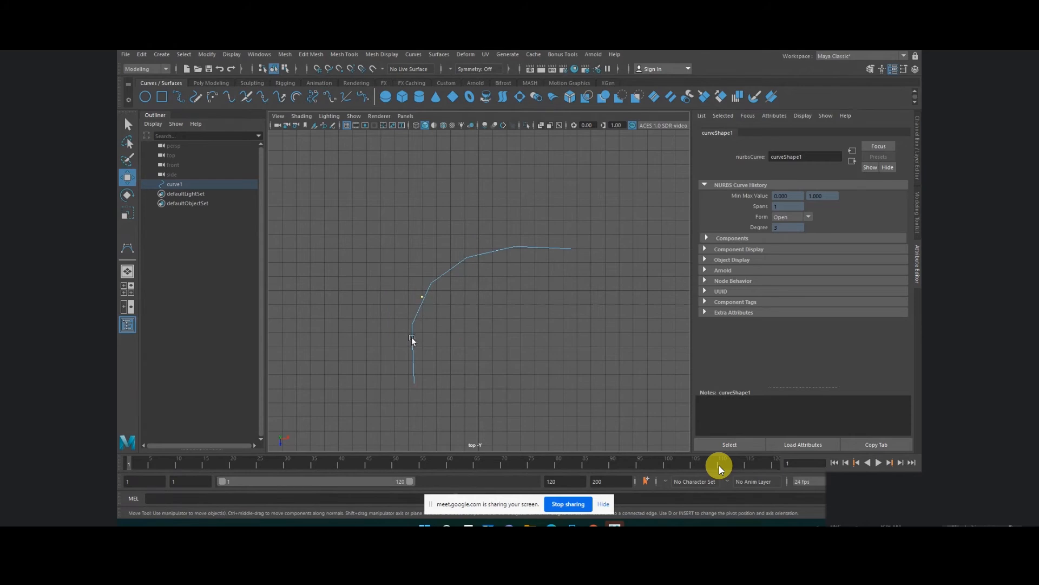
left_click(411, 341)
Step: Move the curve's entire hull slightly toward positive X and Z in Hull mode, and return to Object Mode
right_click(461, 254)
right_click_drag(463, 257, 526, 254)
left_click(448, 245)
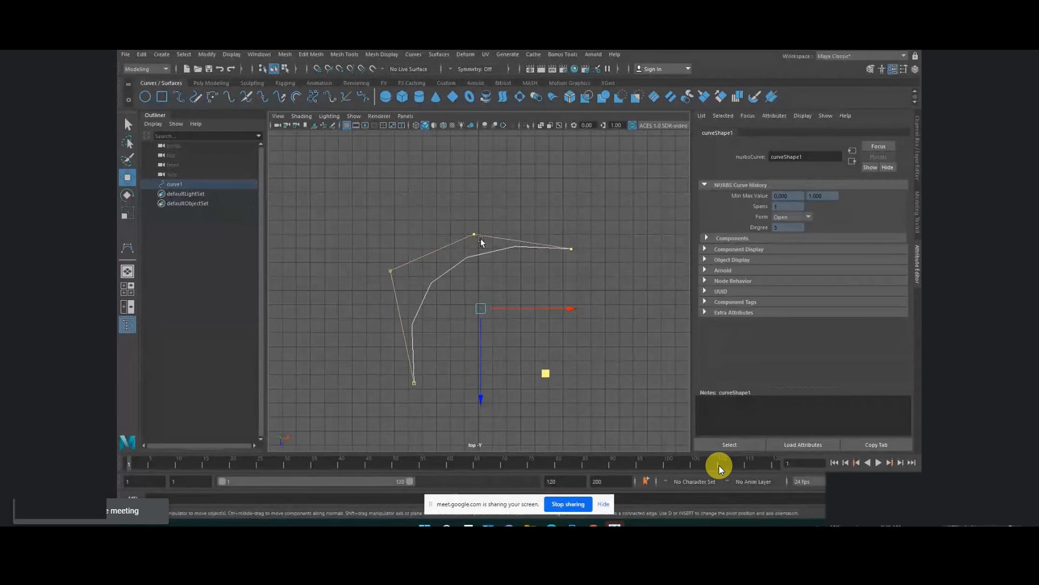
left_click_drag(549, 378, 578, 384)
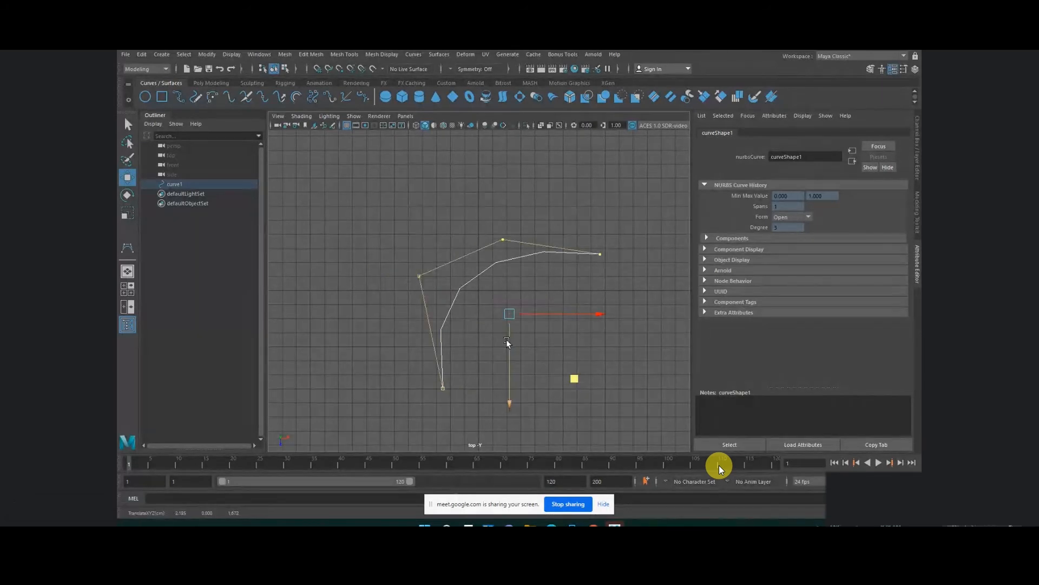
right_click(496, 274)
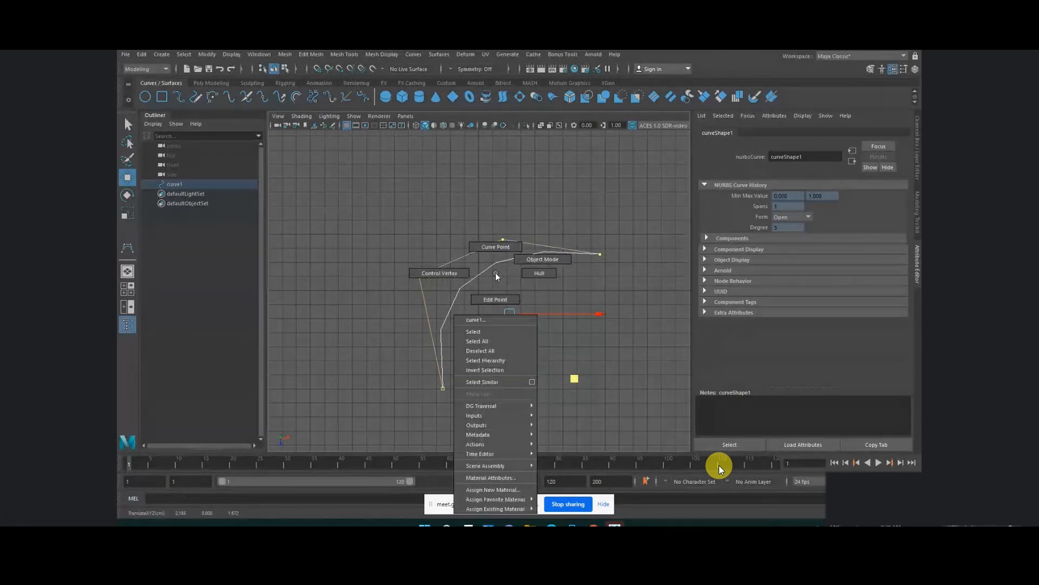
left_click(534, 260)
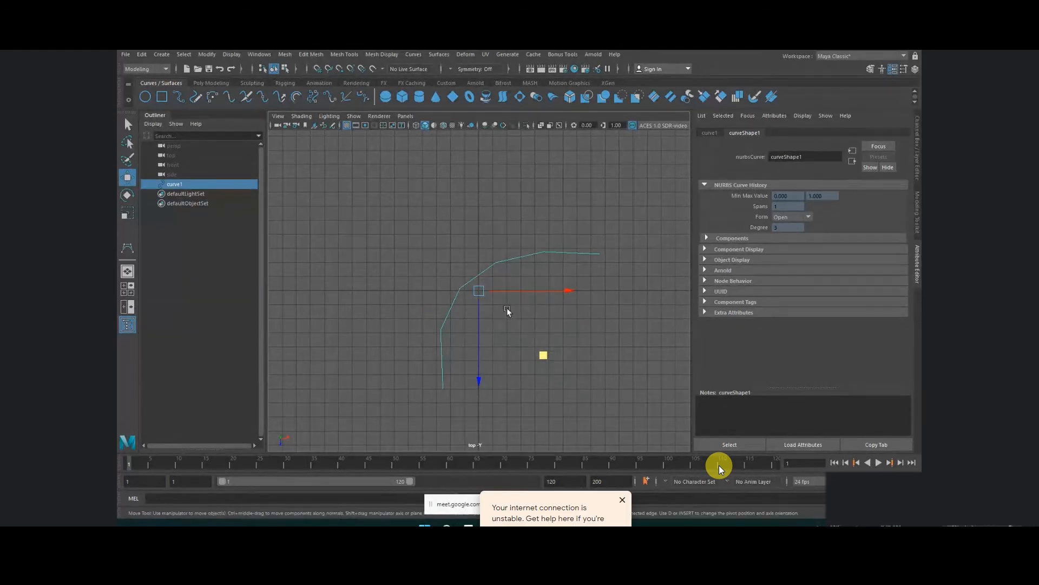
left_click(629, 503)
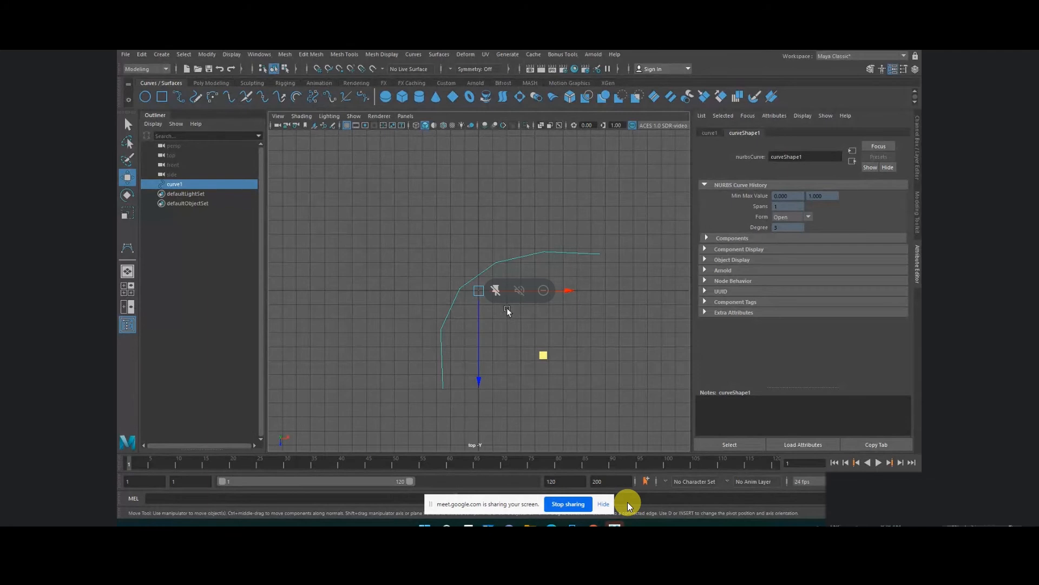
Step: Set the curve degree in the CV Curve Tool options to 5
left_click(161, 54)
mouse_move(192, 128)
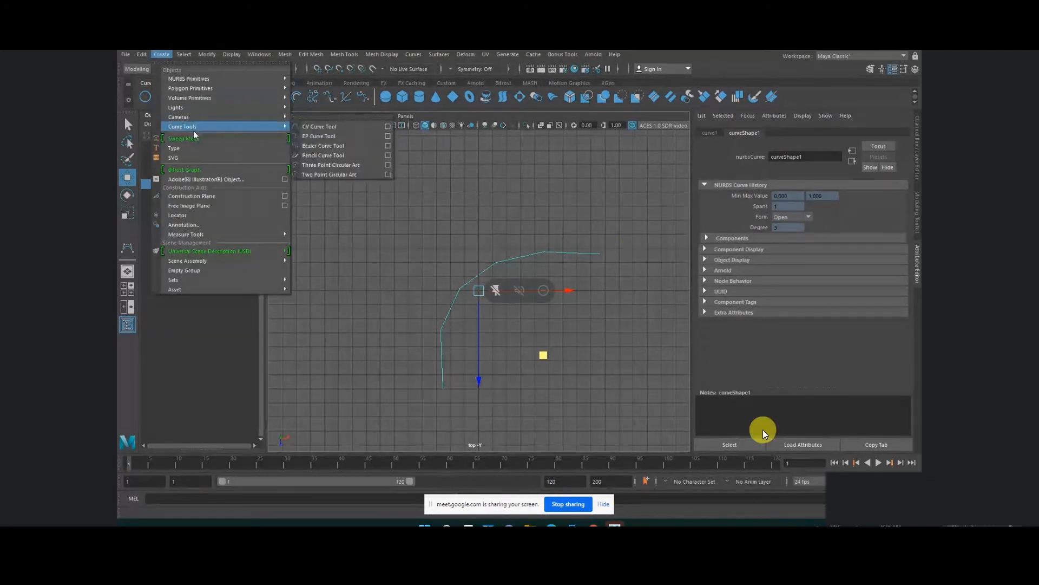
mouse_move(238, 121)
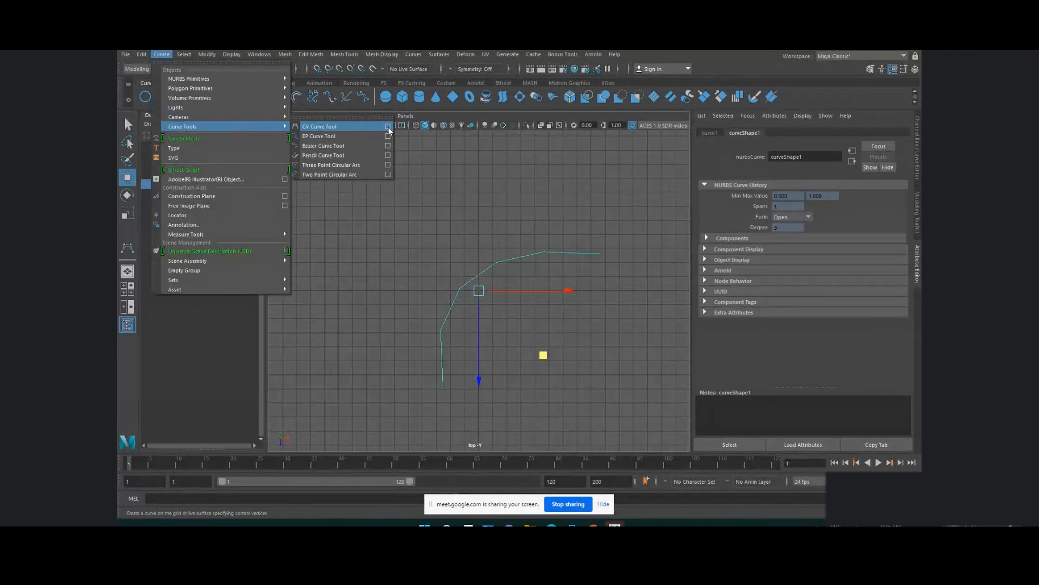
left_click(388, 126)
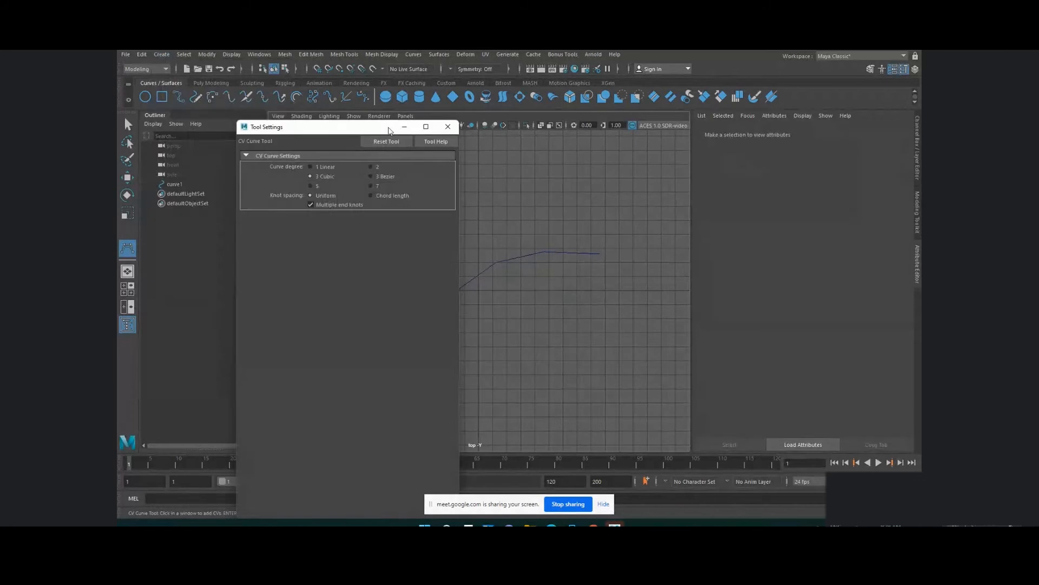
left_click(320, 187)
left_click(450, 128)
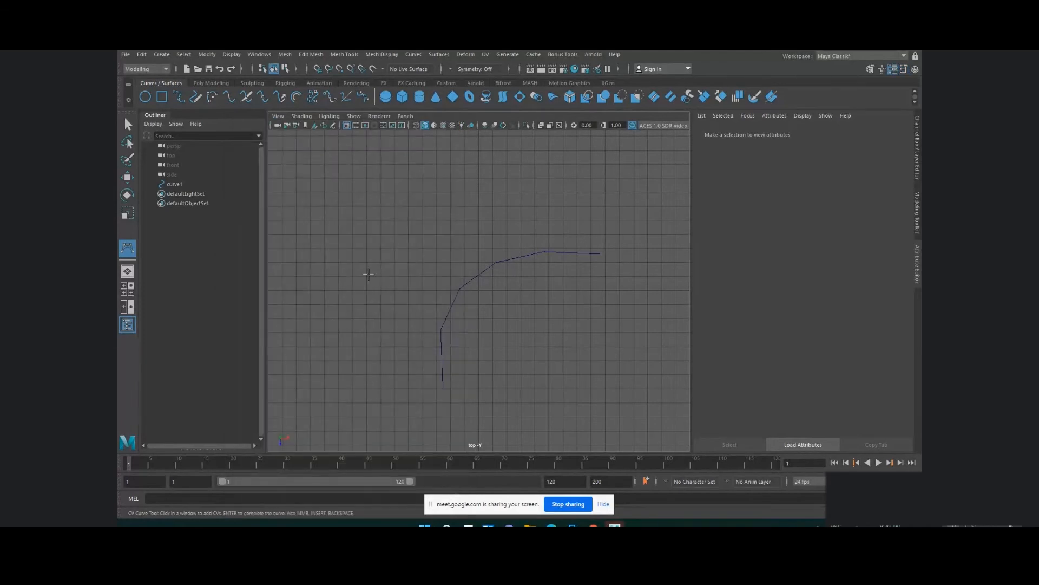
Step: Draw a six-vertex CV curve arching above the first curve in the top view, and undo it
left_click(337, 340)
key("Return")
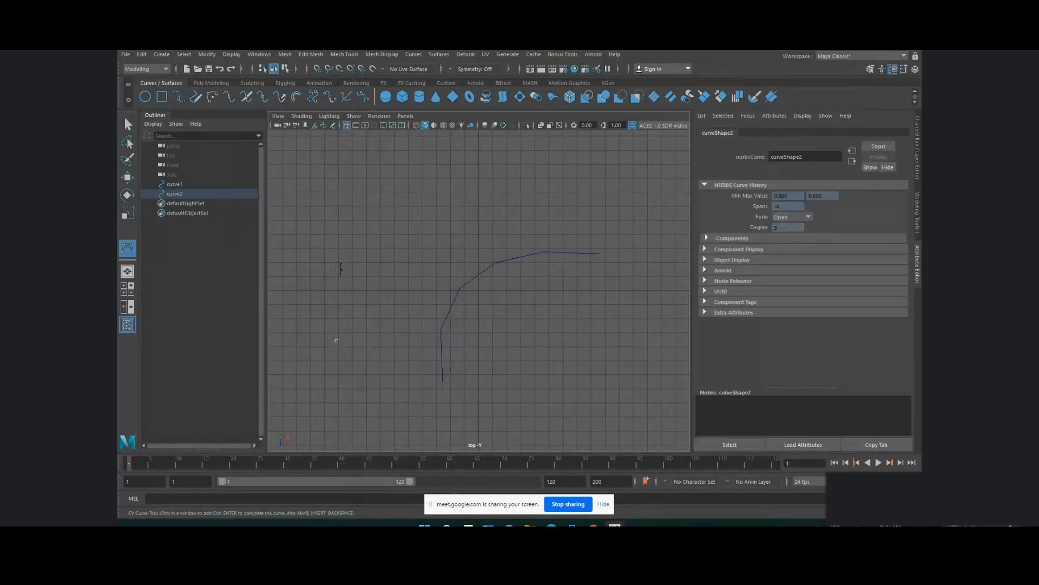
left_click(341, 269)
left_click(389, 215)
left_click(453, 194)
left_click(520, 191)
left_click(580, 194)
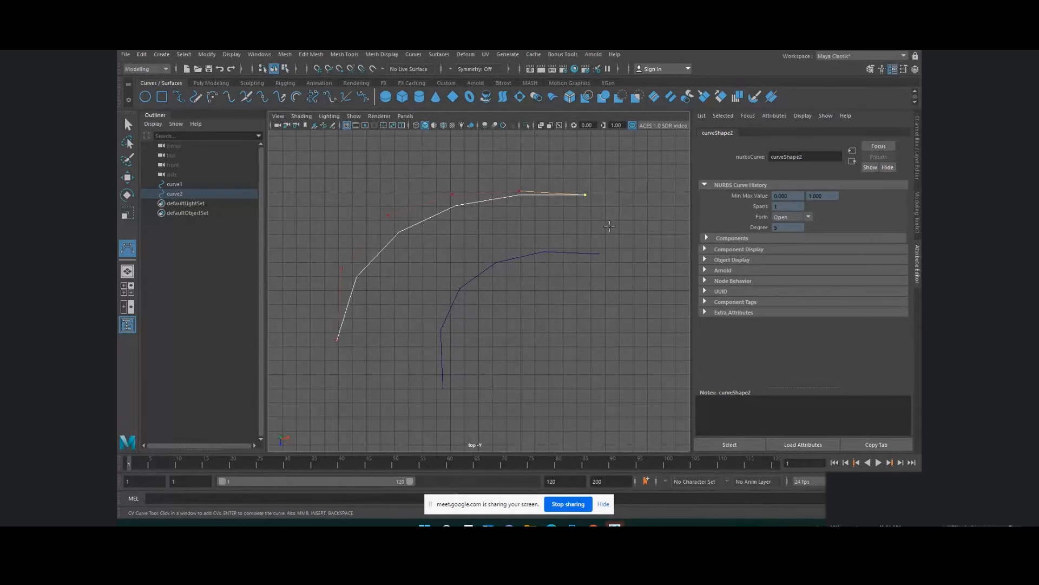
key("ctrl+z")
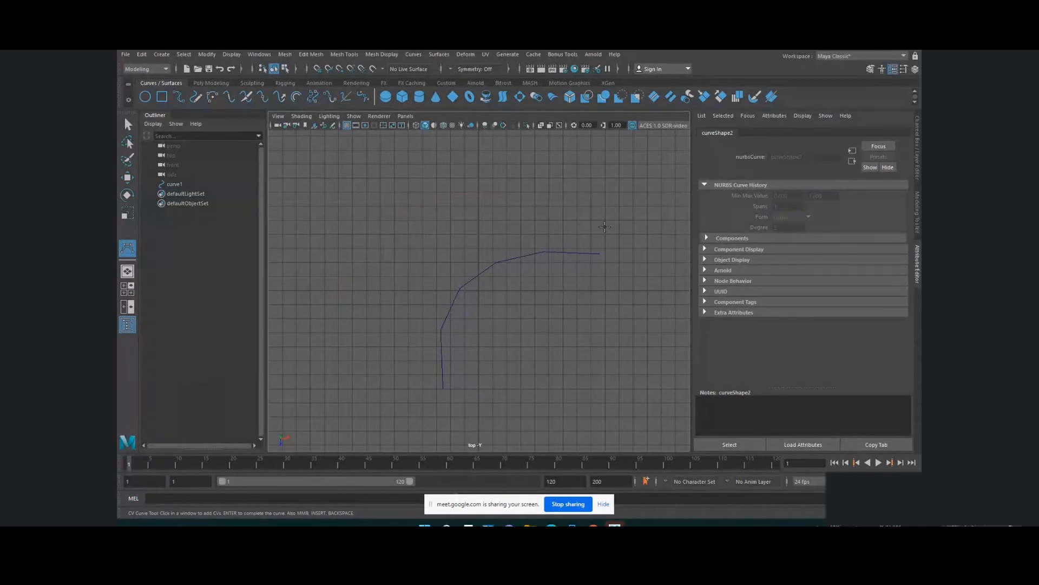
Step: Set the curve degree in the CV Curve Tool options to 3 Bezier
left_click(162, 54)
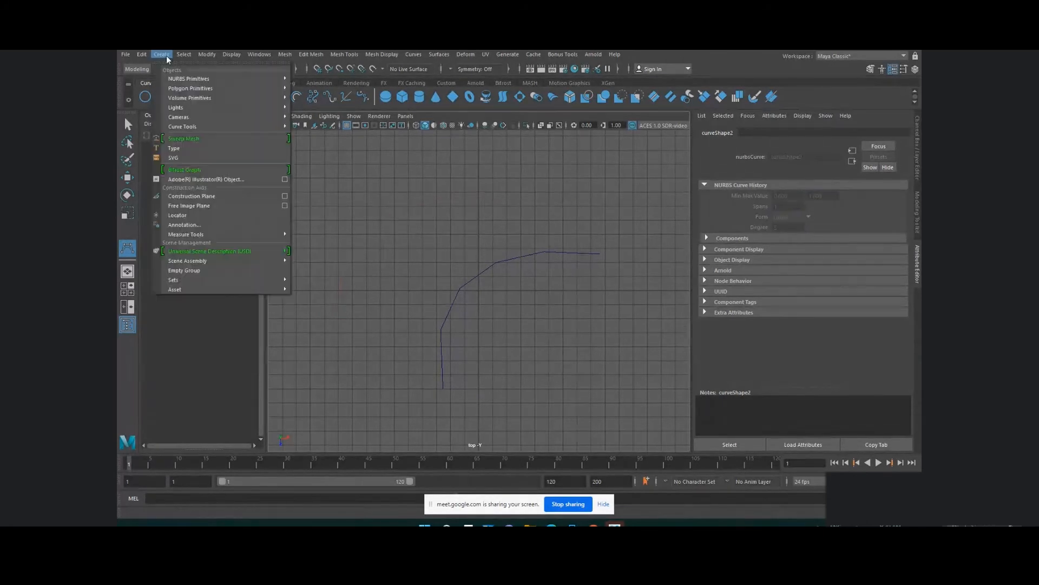
mouse_move(189, 108)
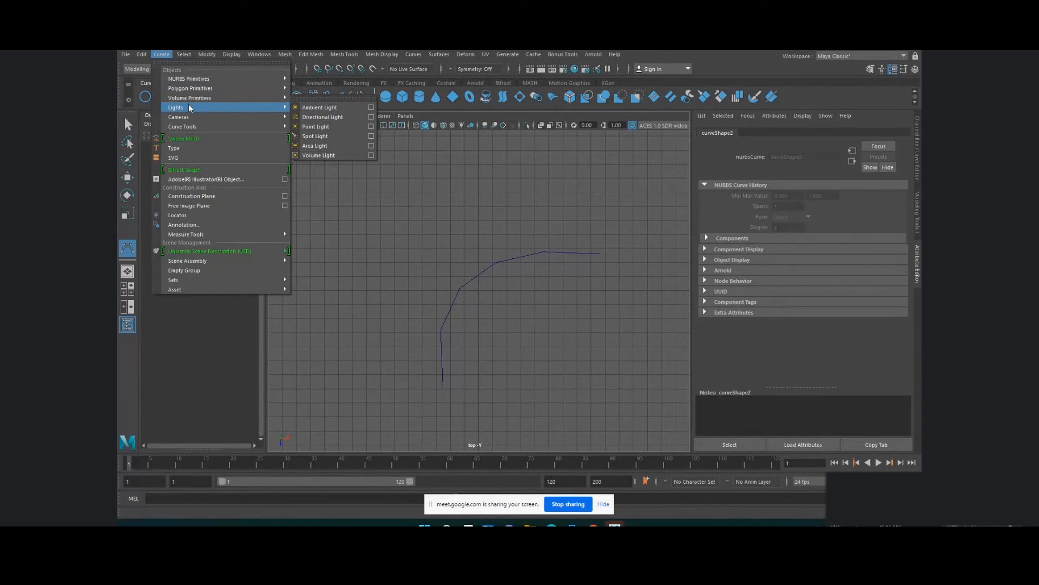
mouse_move(195, 127)
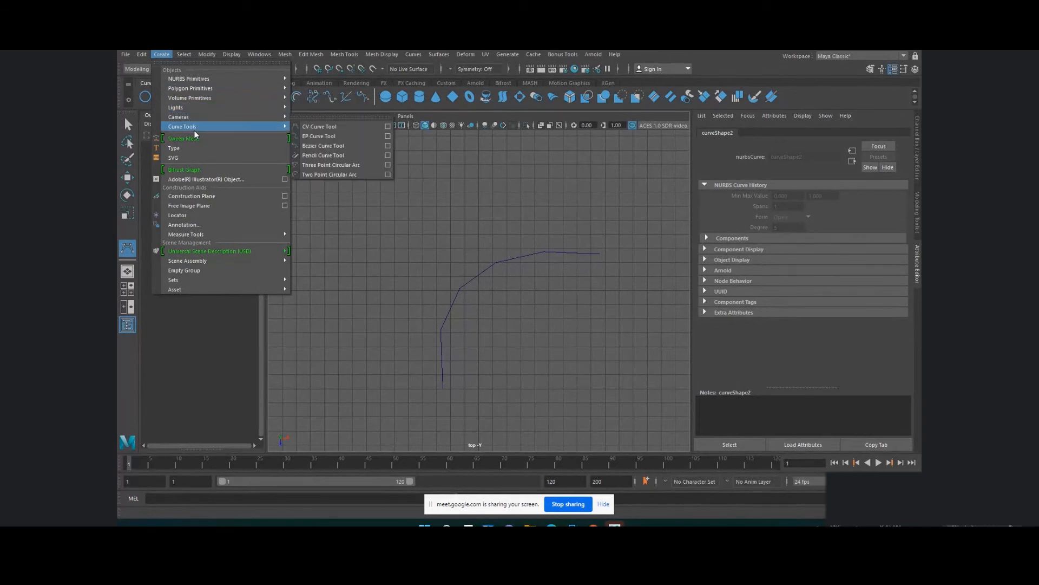
left_click(388, 127)
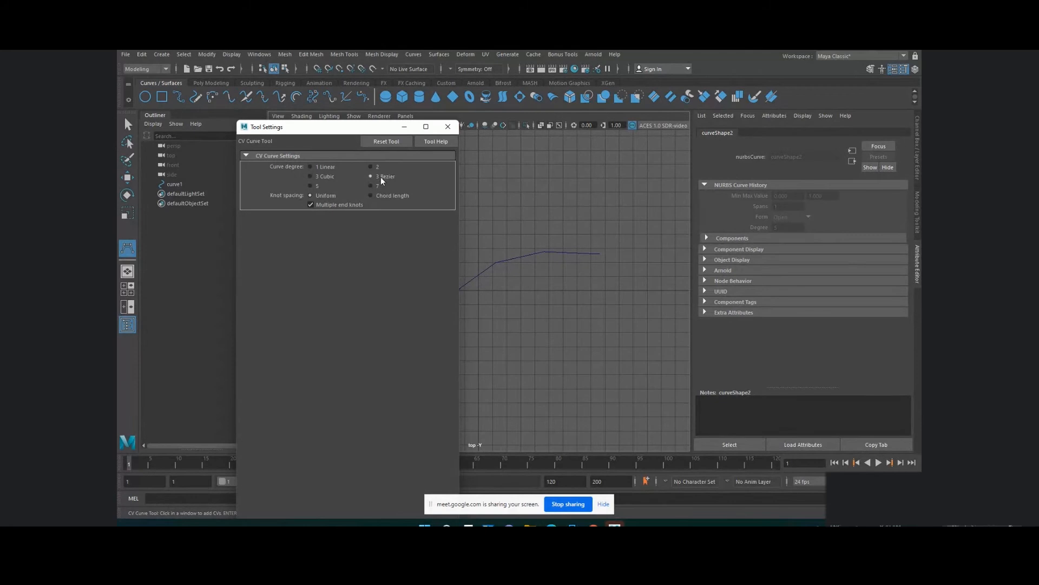
left_click(447, 127)
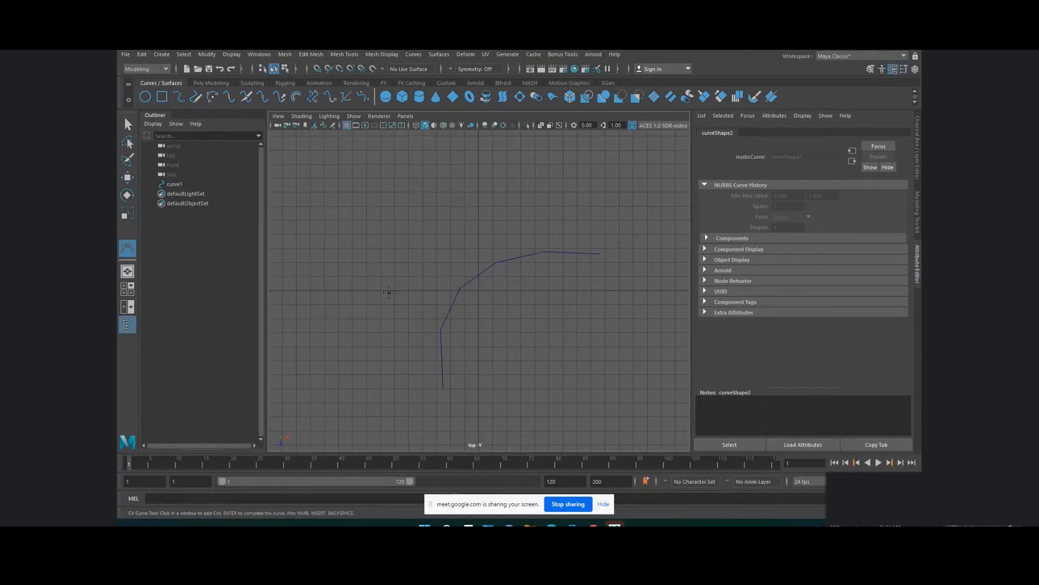
Step: Draw a Bezier curve with four control vertices arching above the first curve, and finish it with the Move tool active
left_click(389, 292)
left_click(417, 198)
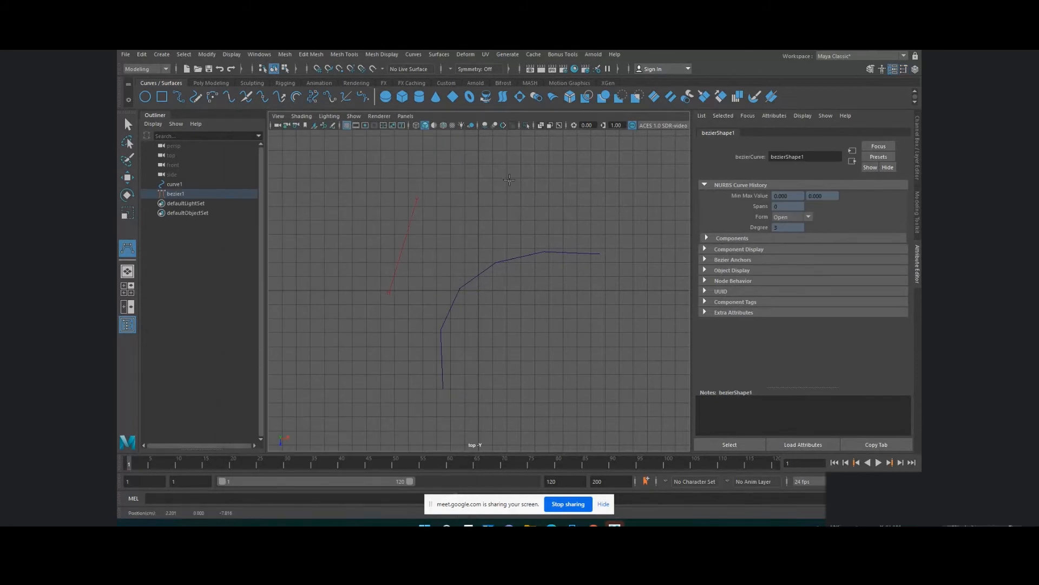
left_click(509, 180)
left_click(606, 203)
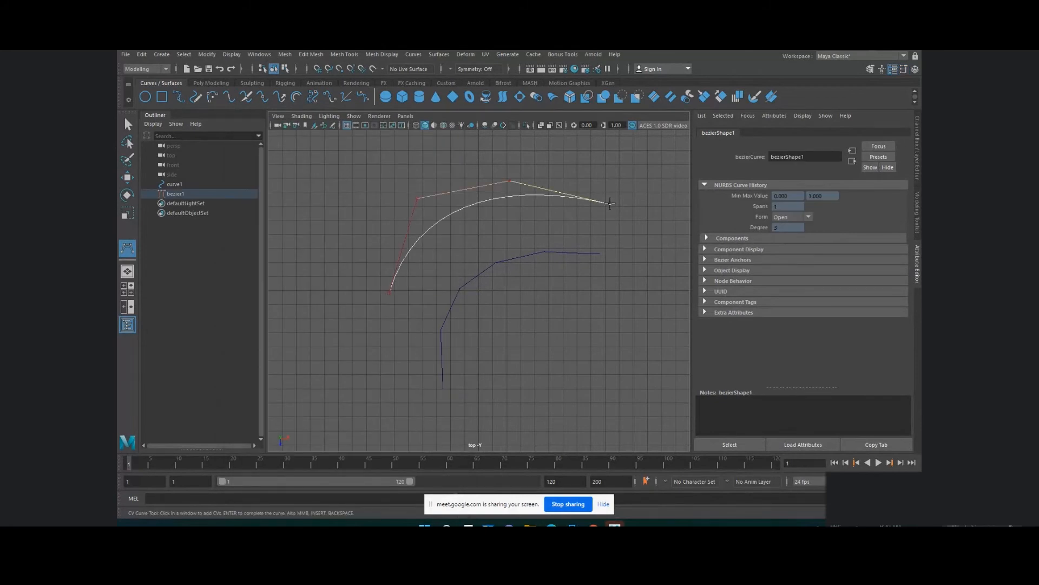
key("w")
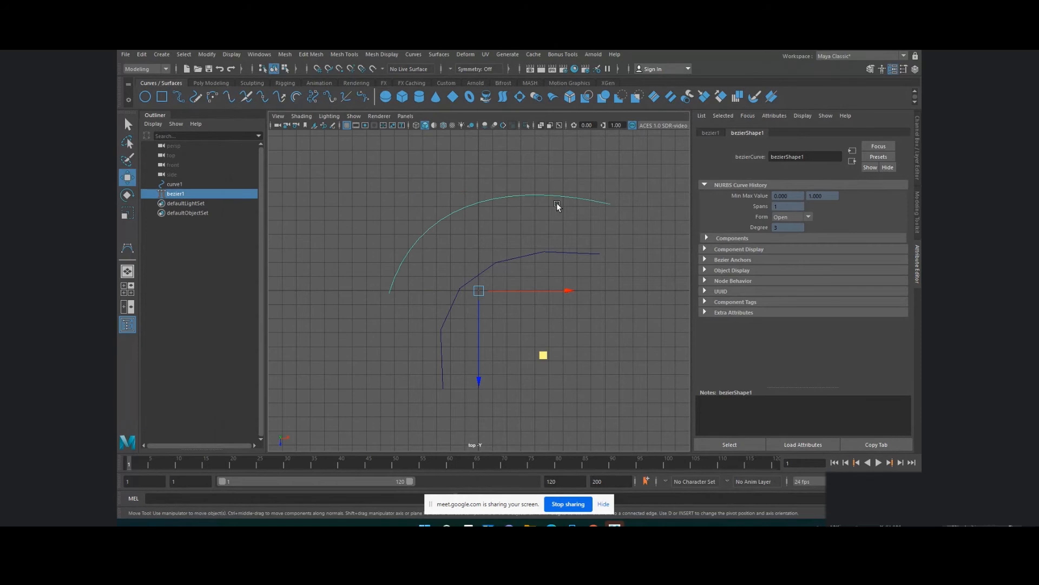
Step: Show the Bezier curve's control vertices, shift its two inner tangent handles slightly, and return the curve to object mode
right_click(498, 198)
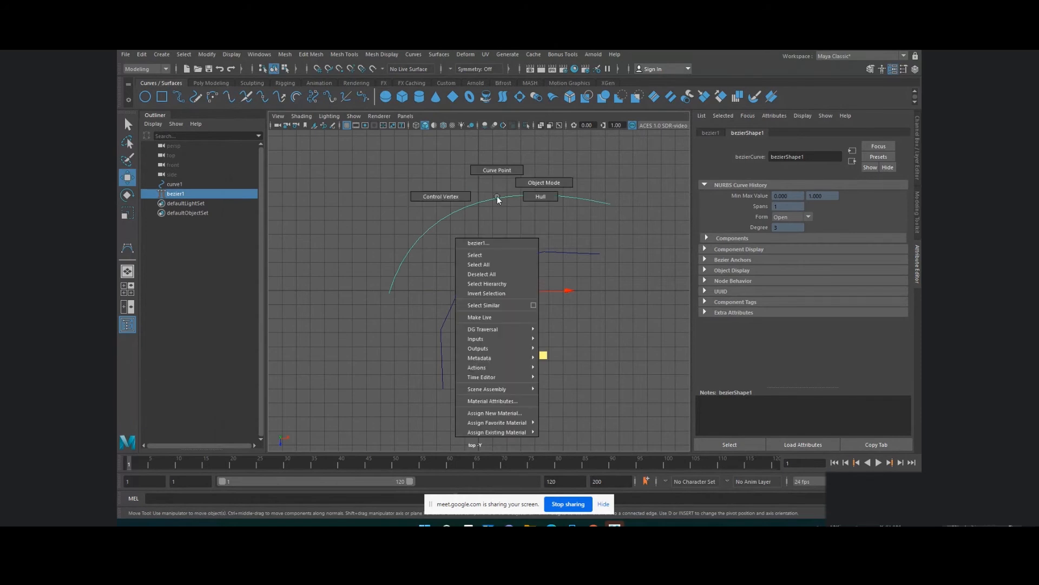
left_click(457, 196)
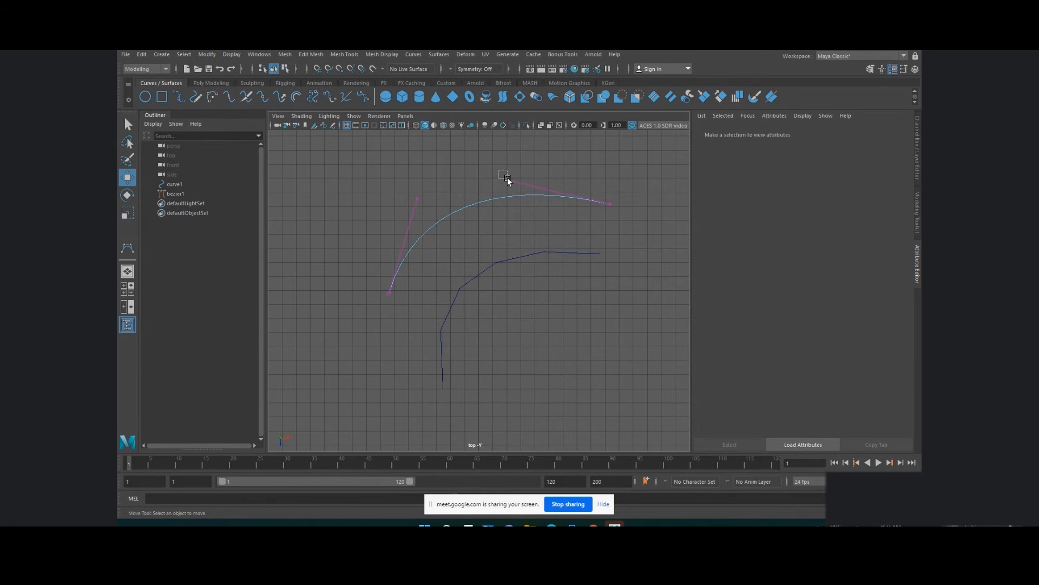
left_click_drag(508, 177, 515, 183)
mouse_move(574, 243)
left_mouse_down()
mouse_move(524, 197)
mouse_move(460, 230)
mouse_move(570, 238)
left_mouse_up()
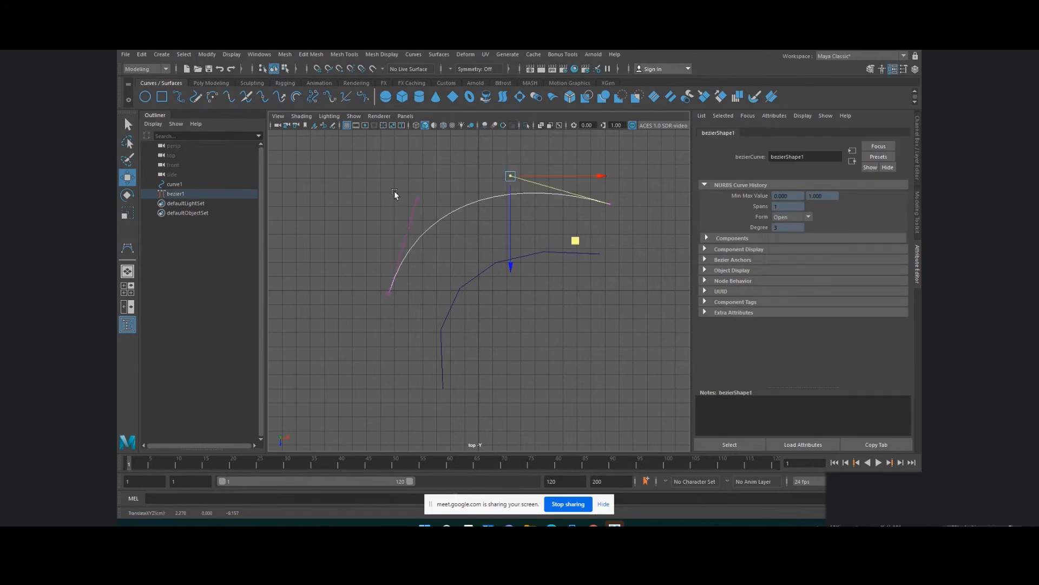
left_click_drag(395, 191, 446, 218)
mouse_move(483, 263)
left_mouse_down()
mouse_move(345, 217)
mouse_move(499, 252)
mouse_move(587, 360)
mouse_move(468, 248)
mouse_move(459, 293)
mouse_move(486, 281)
left_mouse_up()
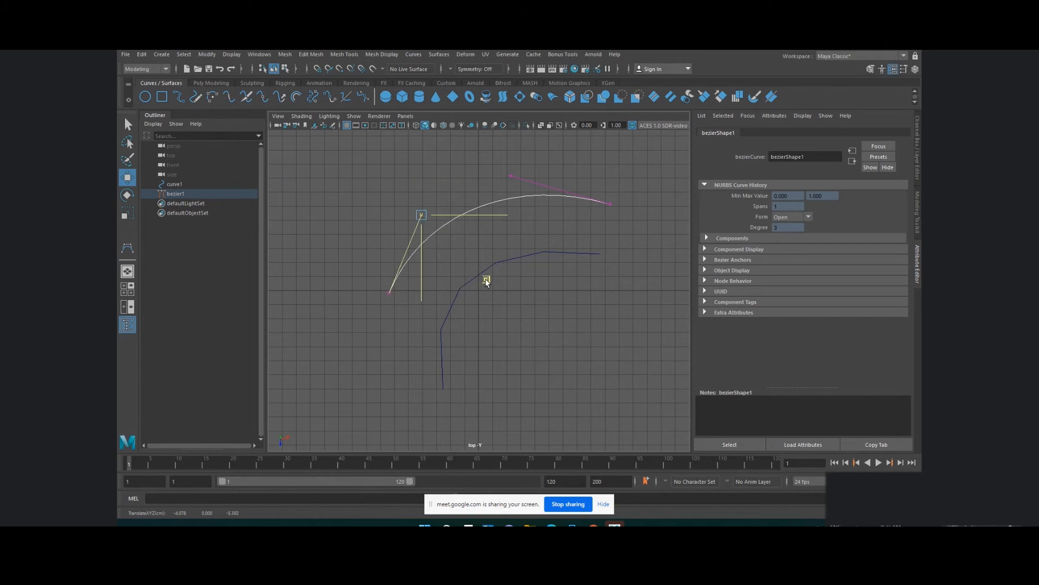
left_click(563, 307)
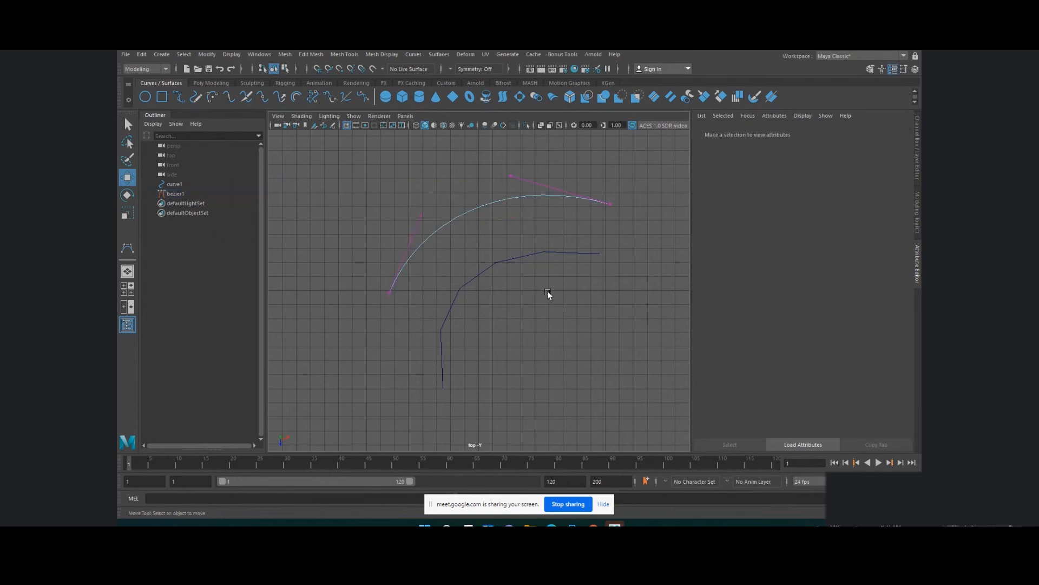
left_click_drag(469, 260, 507, 307)
left_click_drag(508, 234, 414, 191)
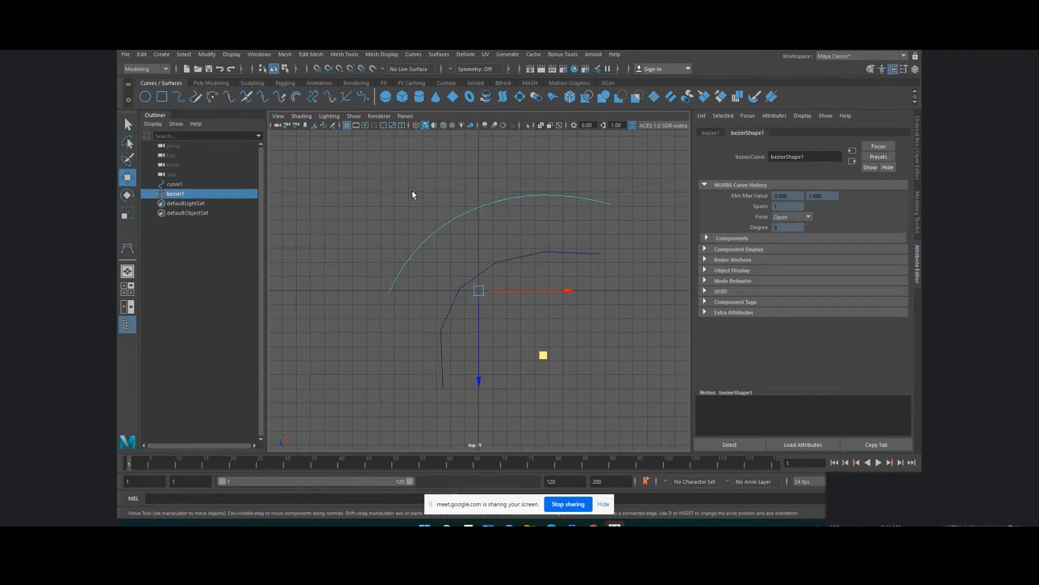
scroll(409, 192, "down", 2)
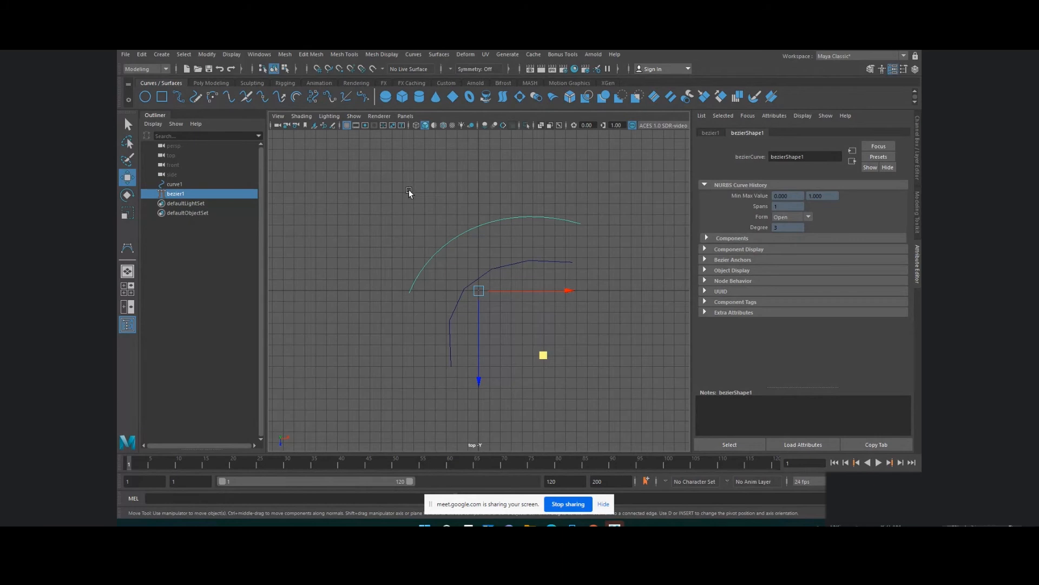
Step: Show the lower curve's control vertices and move its upper-left vertex inward to change the curve's bend
left_click(495, 268)
right_click_drag(496, 269, 455, 268)
left_click_drag(419, 260, 451, 289)
left_click_drag(501, 344, 571, 366)
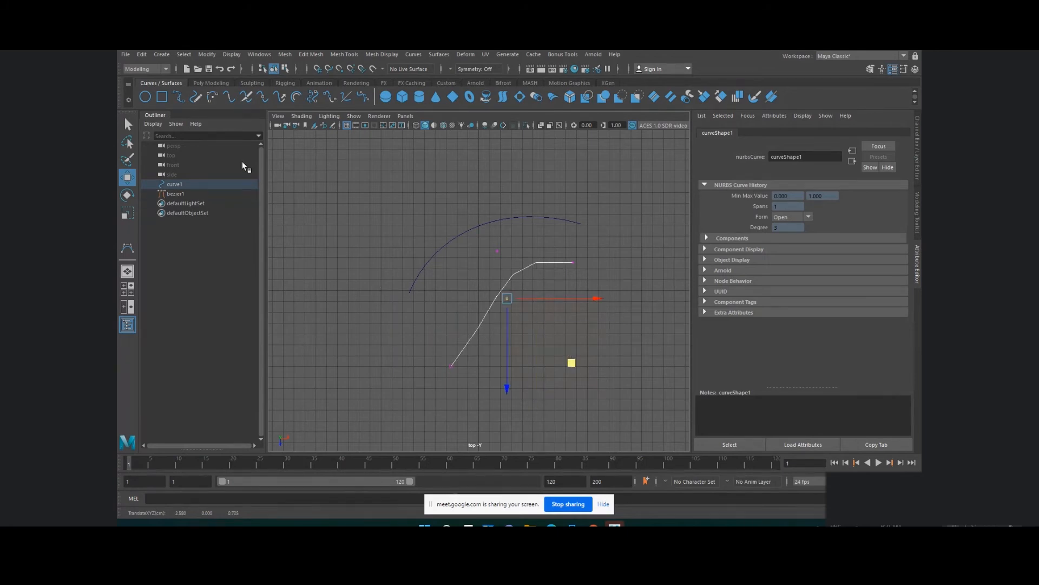
Step: Set the curve degree in the CV Curve Tool options to 1 Linear
left_click(161, 54)
mouse_move(173, 88)
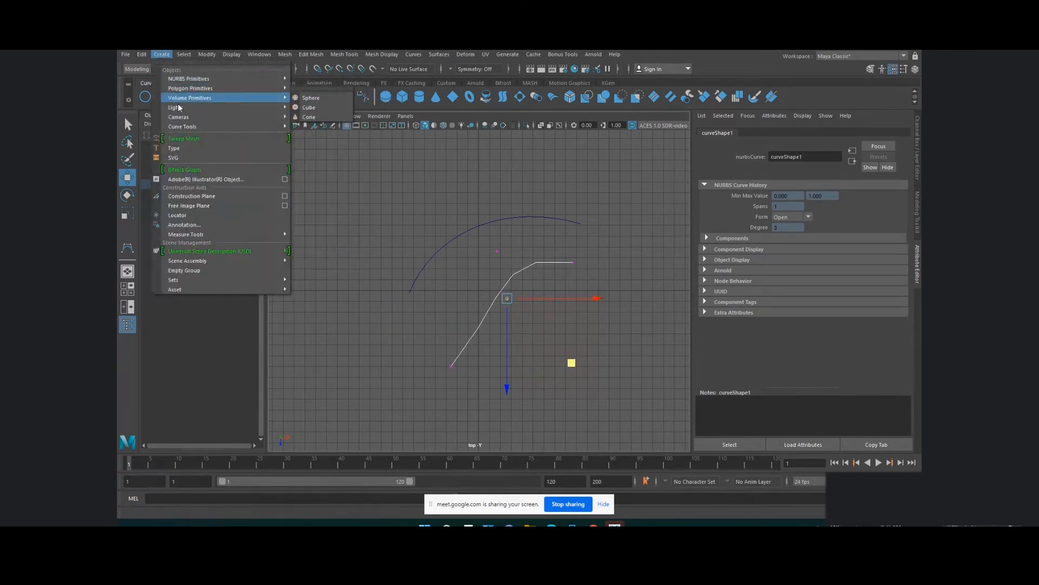
mouse_move(184, 127)
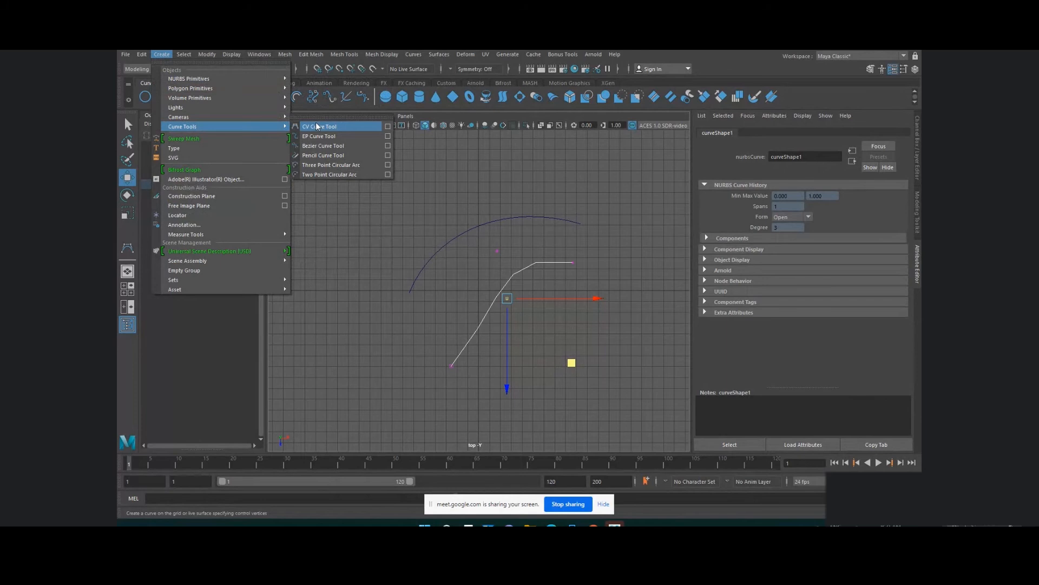
left_click(388, 127)
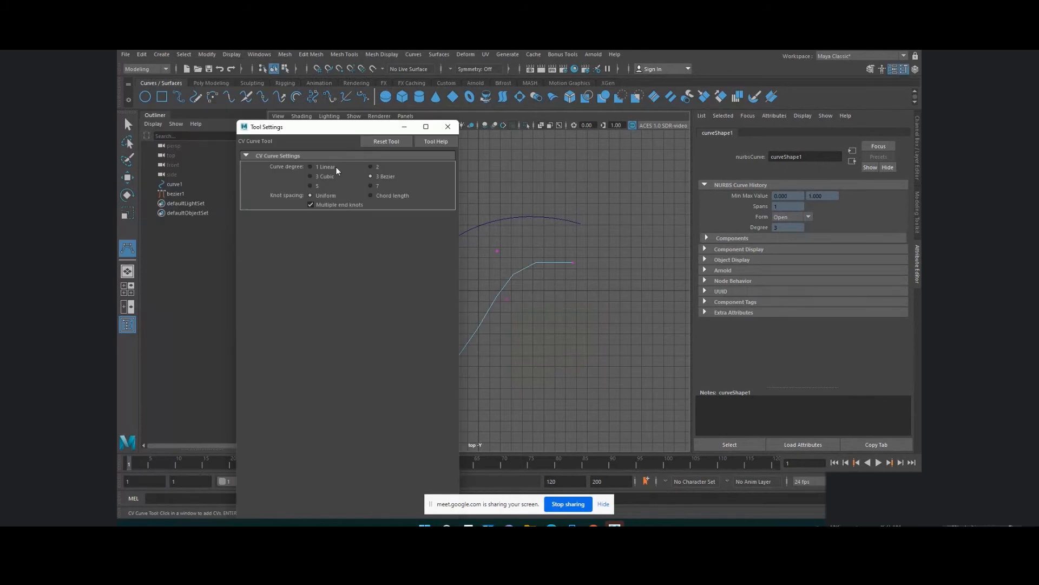
left_click(448, 126)
Step: Draw a jagged 17-vertex linear CV curve around the two existing curves in the top view, ending near its first vertex
left_click(351, 216)
left_click(450, 156)
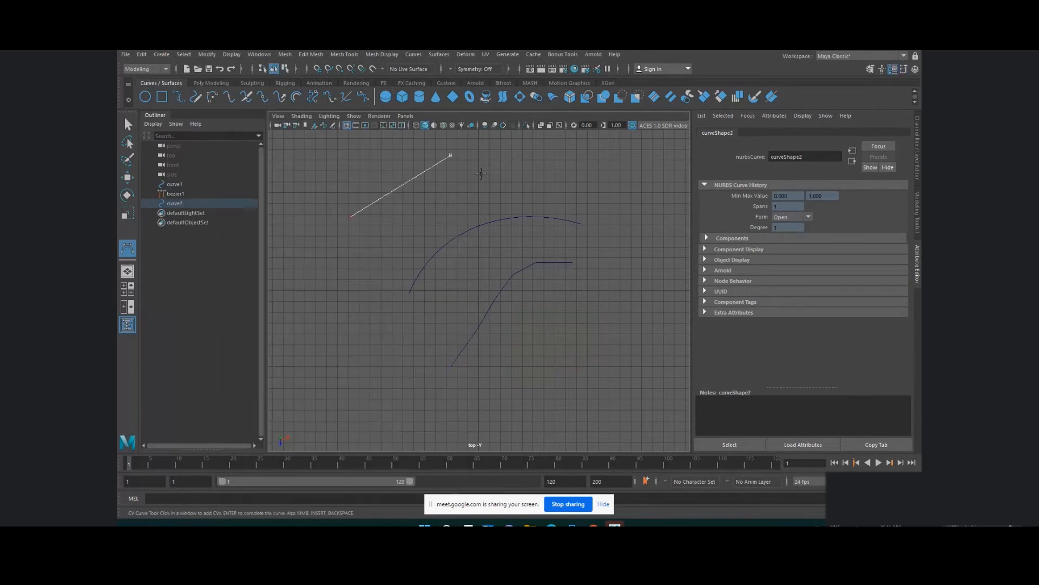
left_click(482, 175)
left_click(508, 152)
left_click(544, 186)
left_click(563, 158)
left_click(607, 190)
left_click(631, 247)
left_click(617, 303)
left_click(575, 294)
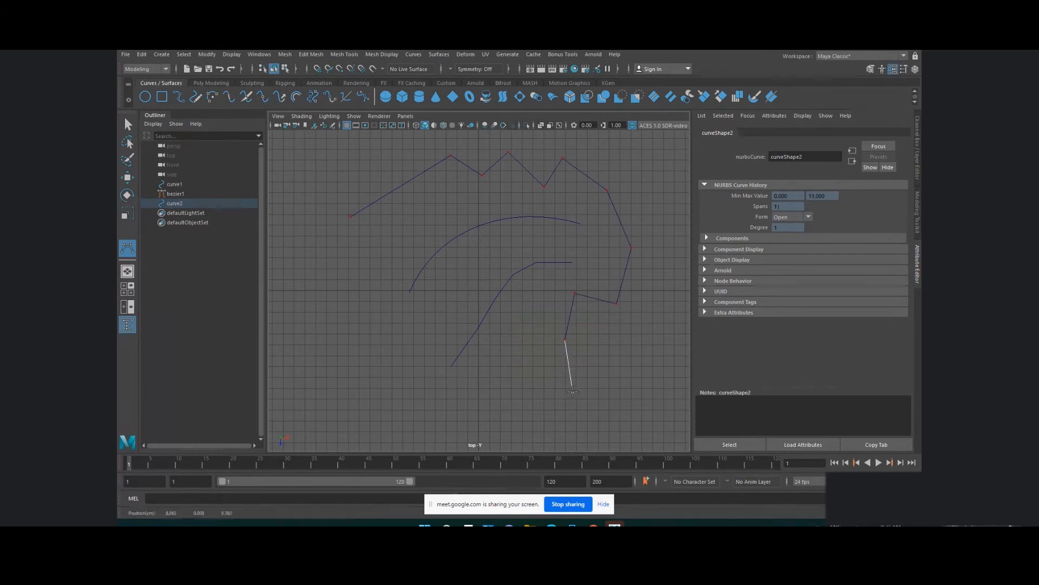
left_click(564, 340)
left_click(574, 396)
left_click(476, 405)
left_click(380, 358)
left_click(374, 300)
left_click(409, 258)
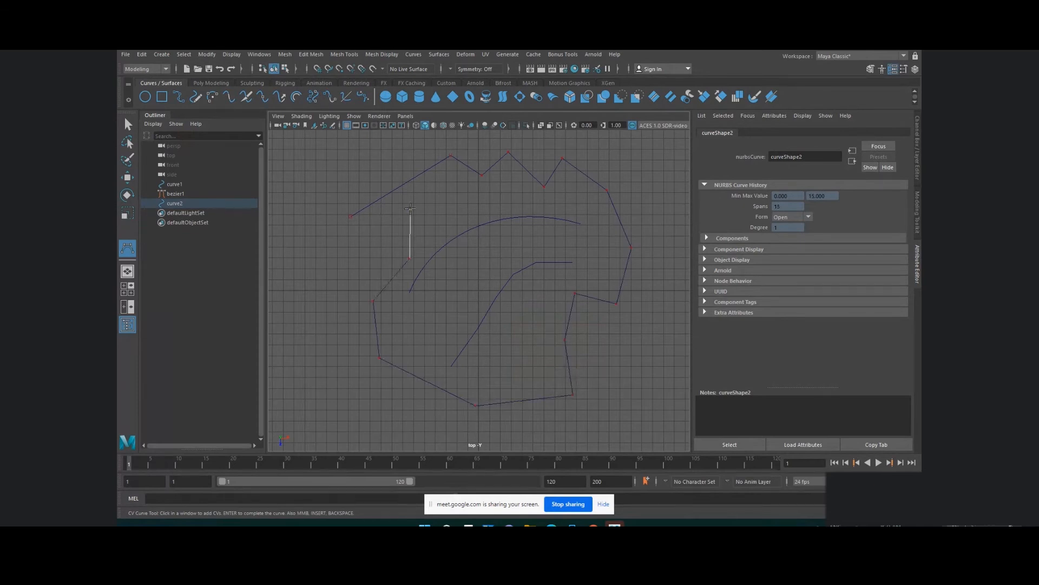
left_click(410, 209)
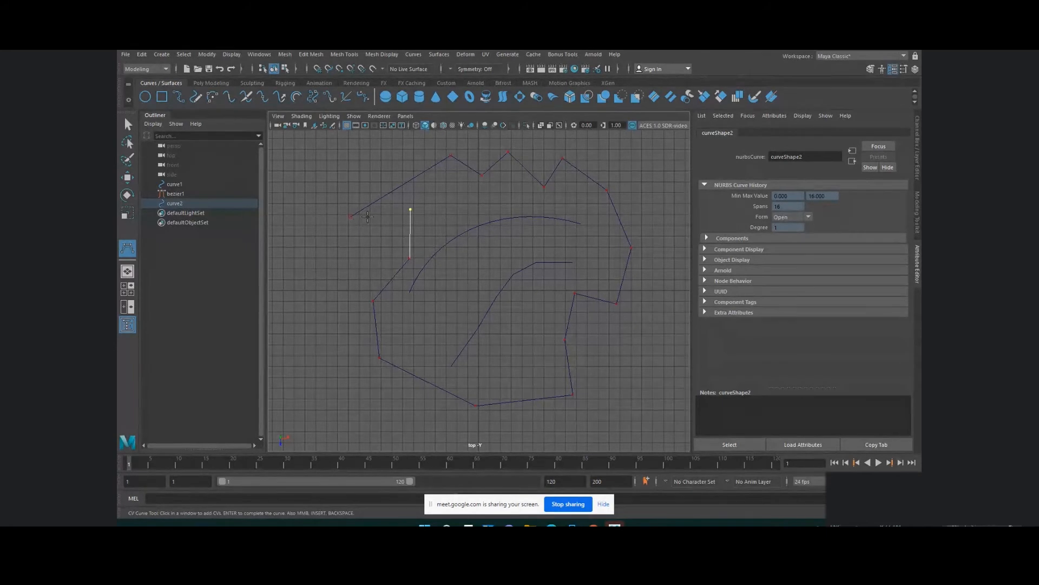
Step: Close the jagged outline by placing its last vertex on the first with curve snapping, and turn the snapping off again
left_click(328, 69)
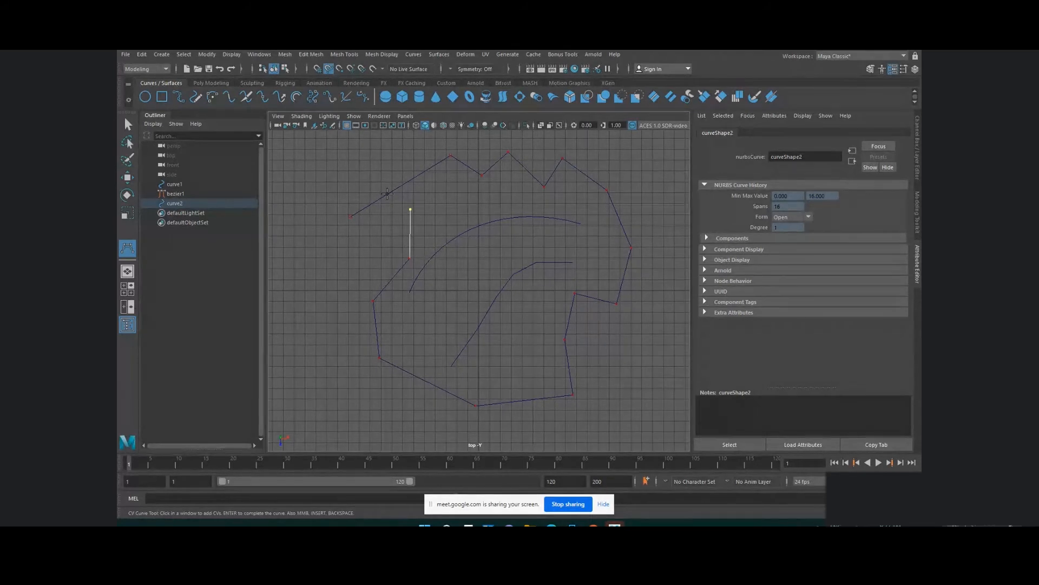
left_click(350, 216)
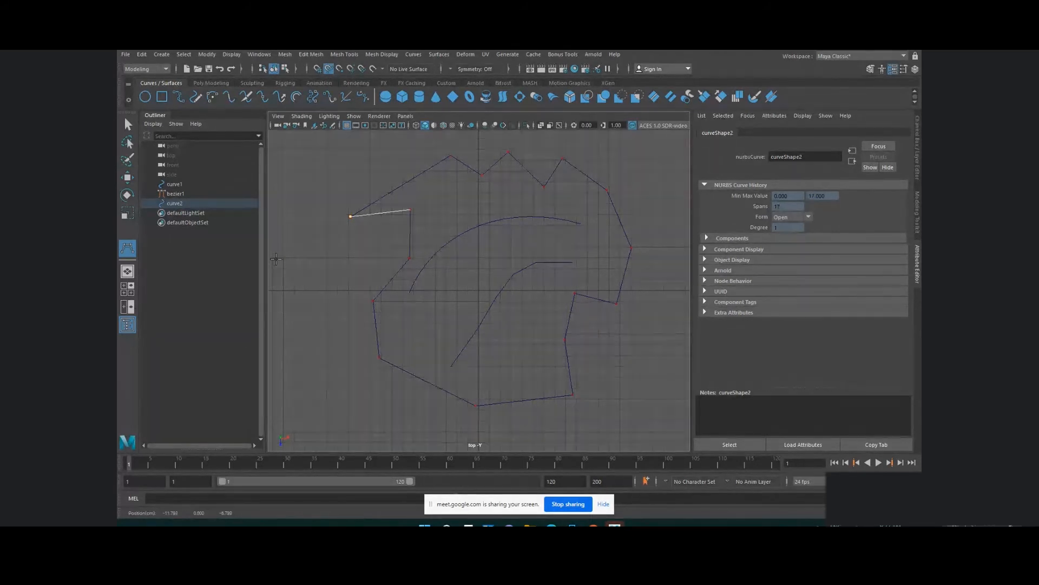
left_click(328, 69)
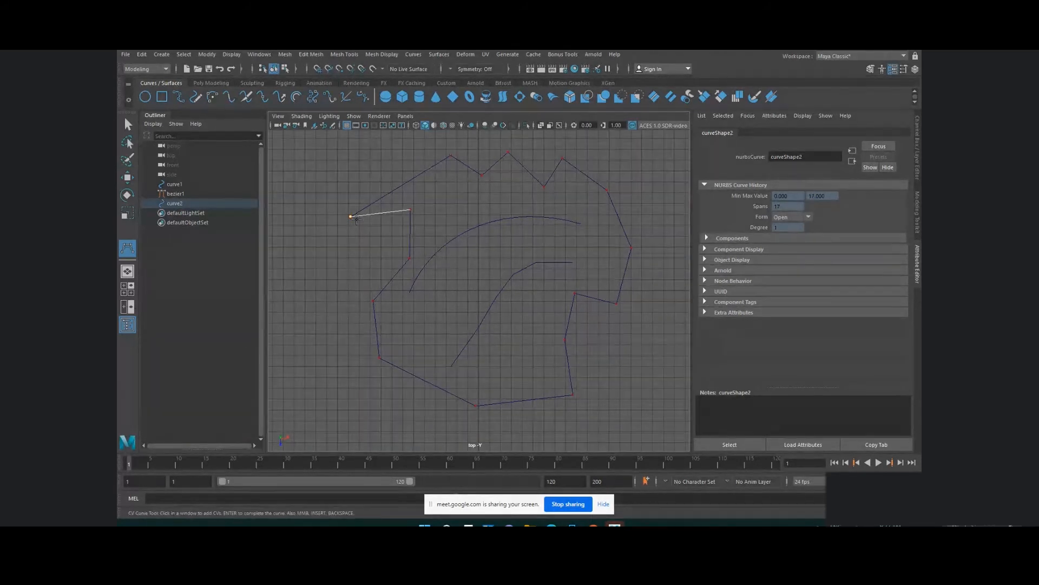
Step: Finish the outline, select all three curves in the top view, and delete them
left_click(128, 124)
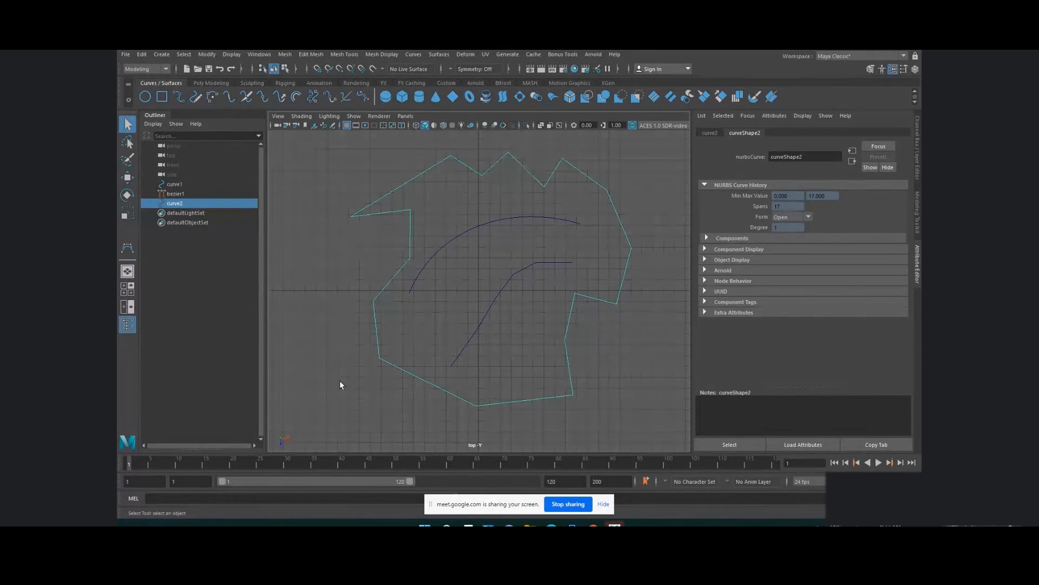
left_click_drag(366, 395, 582, 182)
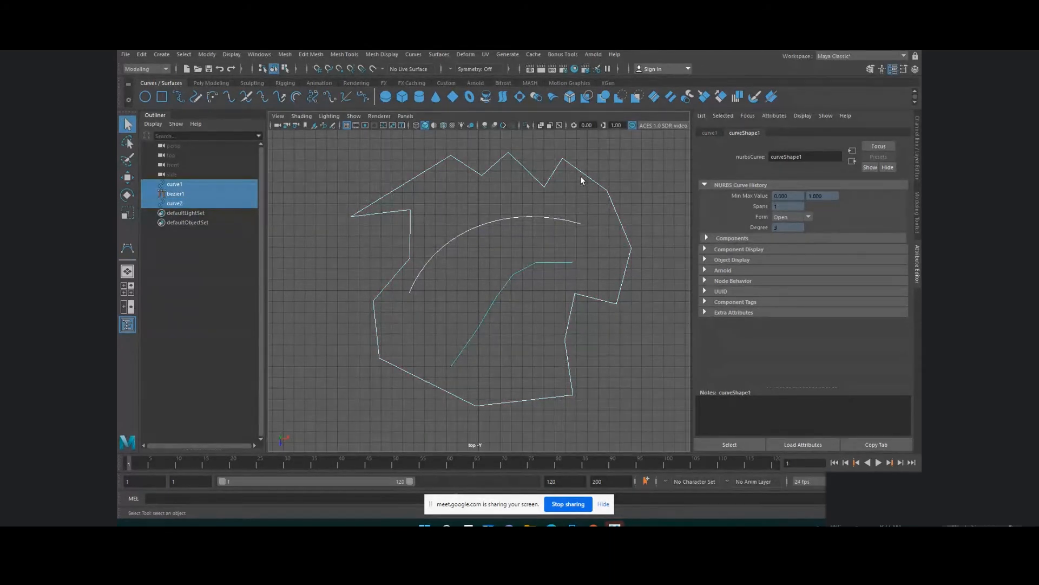
key("Delete")
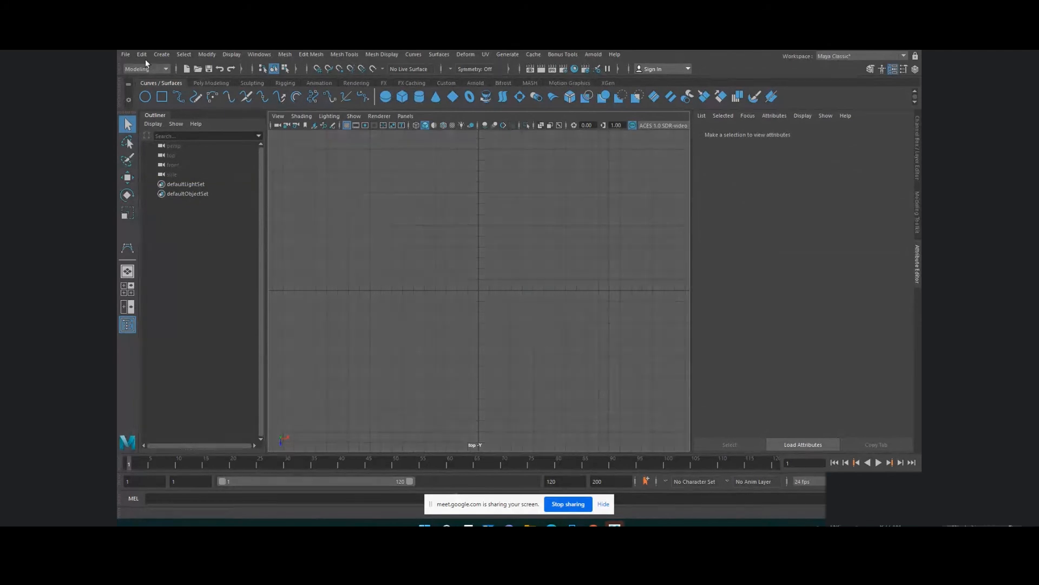
Step: Start the EP Curve Tool with a curve degree of 3 Cubic
left_click(170, 54)
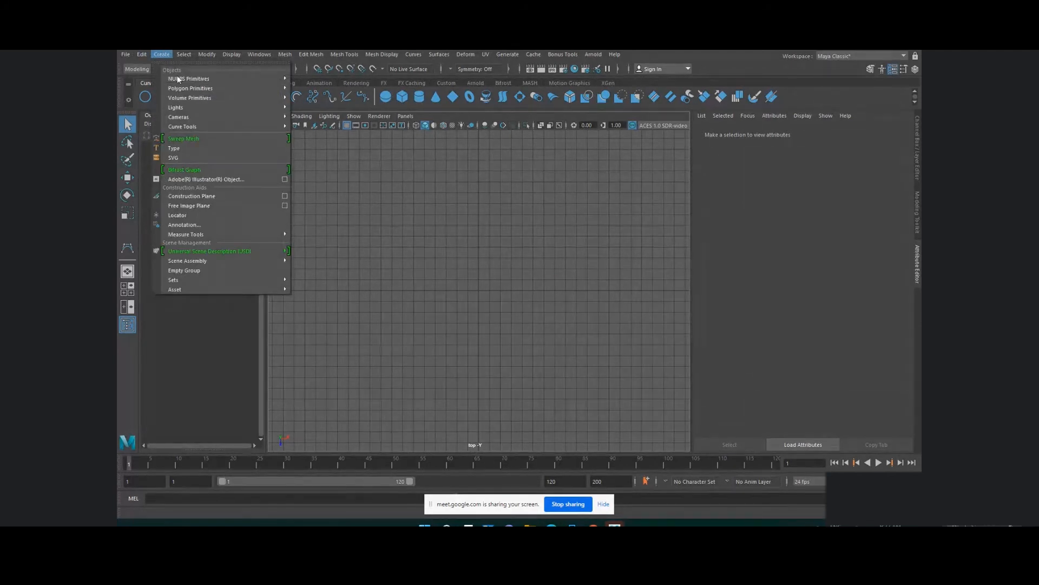
mouse_move(186, 126)
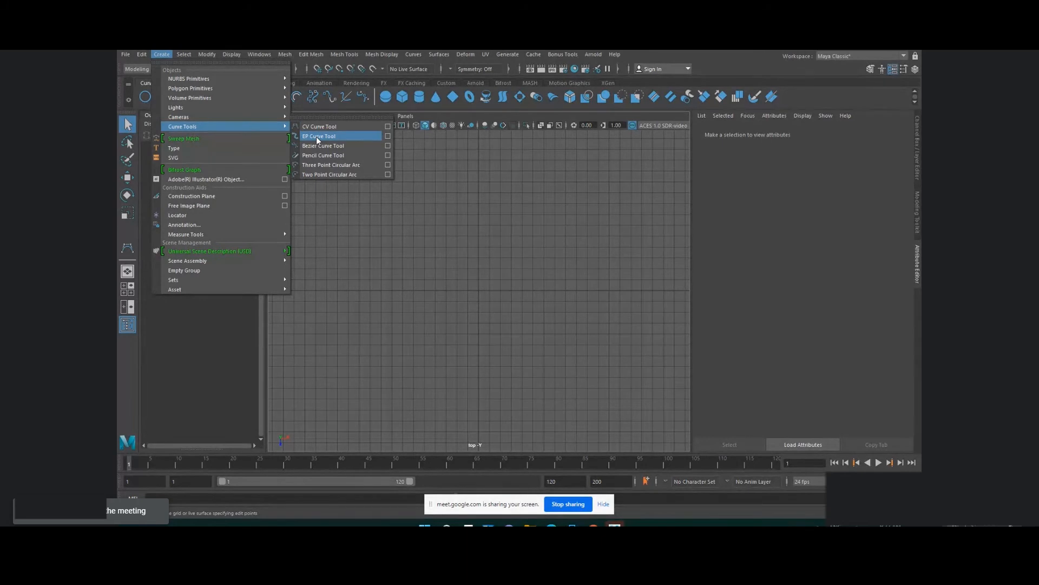
left_click(386, 135)
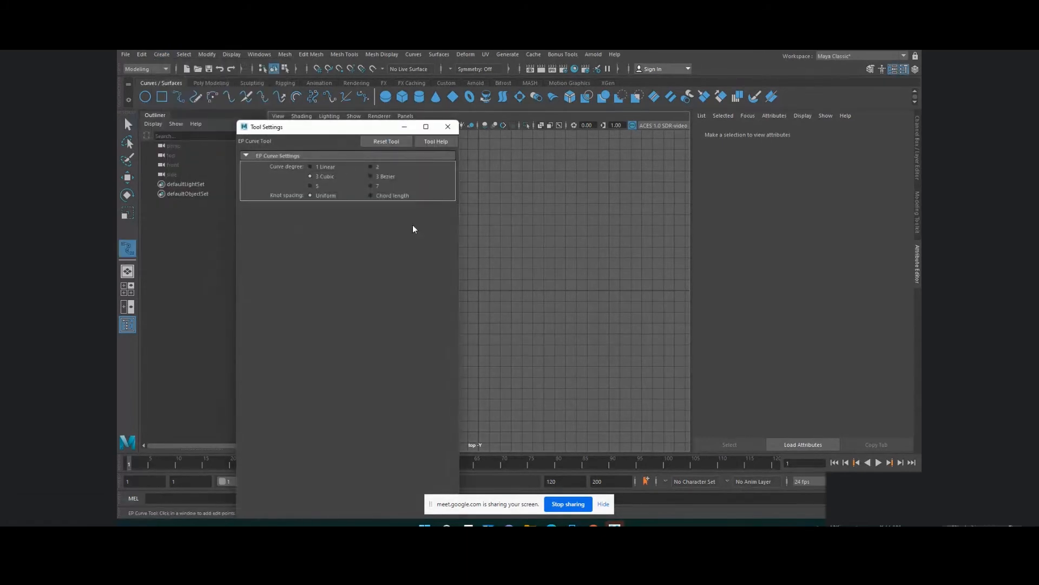
left_click(325, 167)
left_click(448, 127)
Step: Draw a smooth EP curve with 12 edit points forming an open crescent in the top view, and finish it
left_click(521, 186)
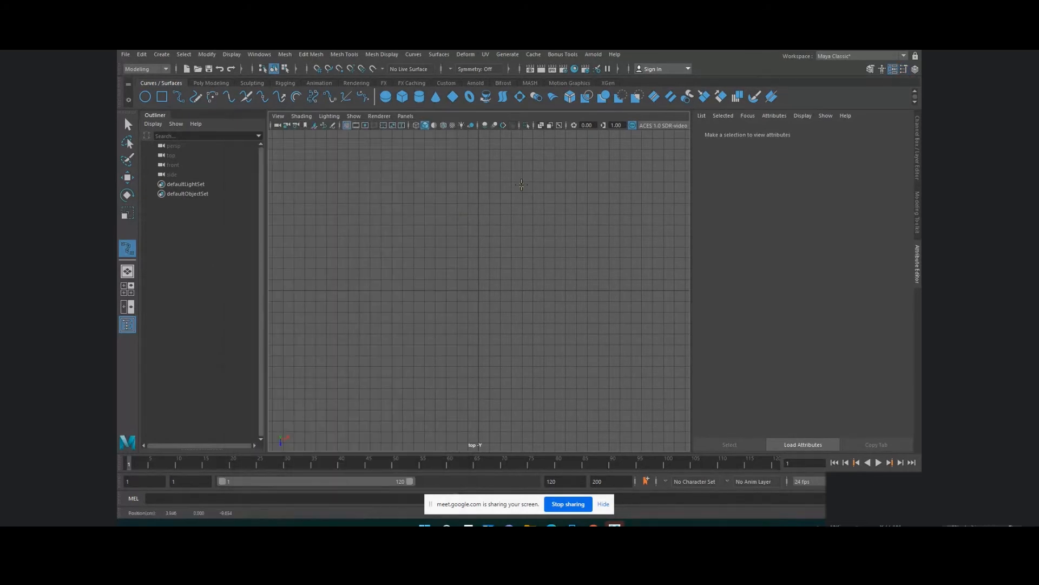
left_click(437, 197)
left_click(402, 273)
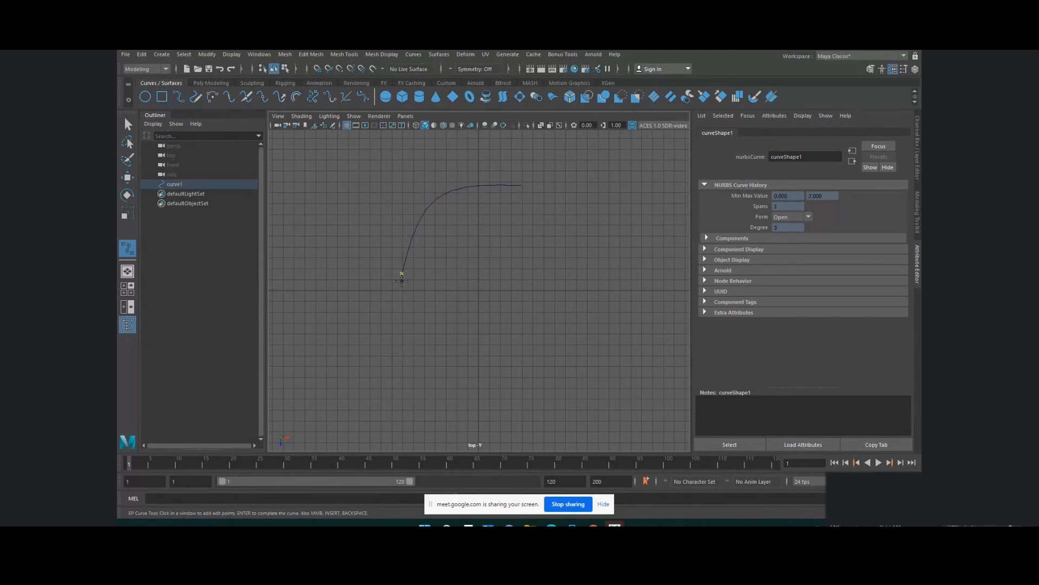
left_click(417, 348)
left_click(478, 378)
left_click(516, 370)
left_click(536, 353)
left_click(521, 352)
left_click(473, 337)
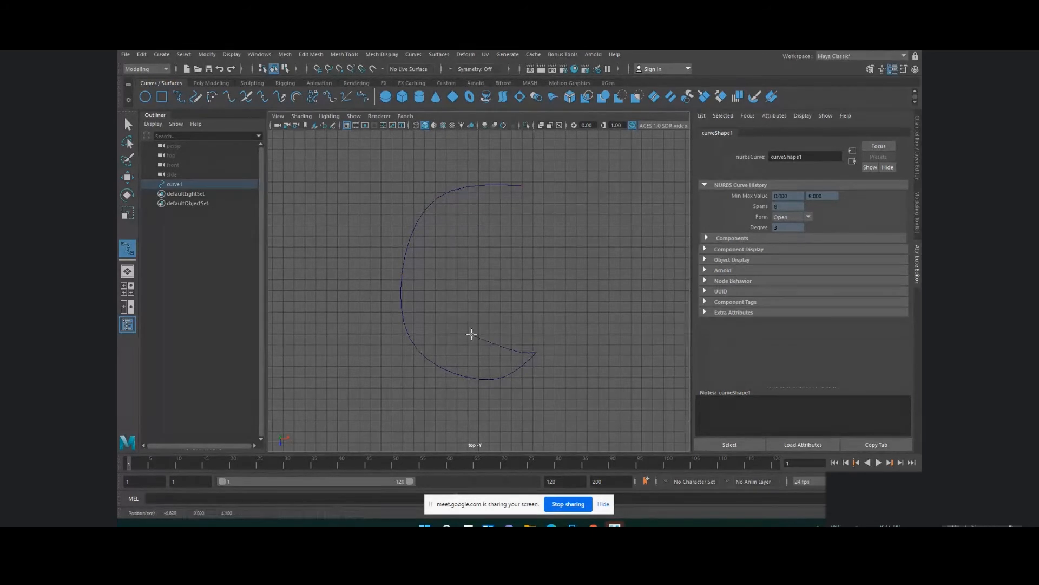
left_click(470, 293)
left_click(491, 267)
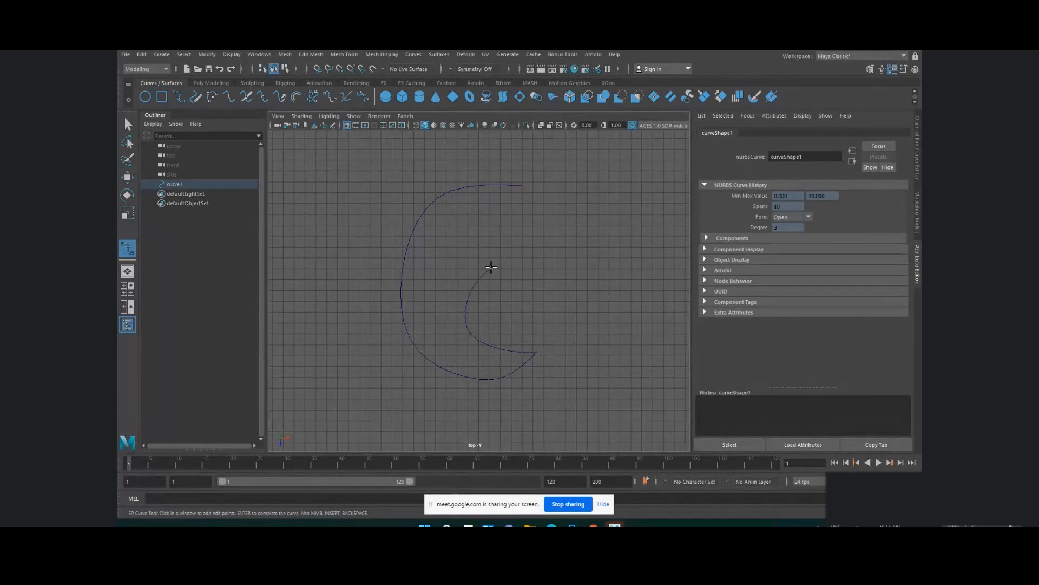
left_click(454, 264)
right_click_drag(293, 184, 294, 171)
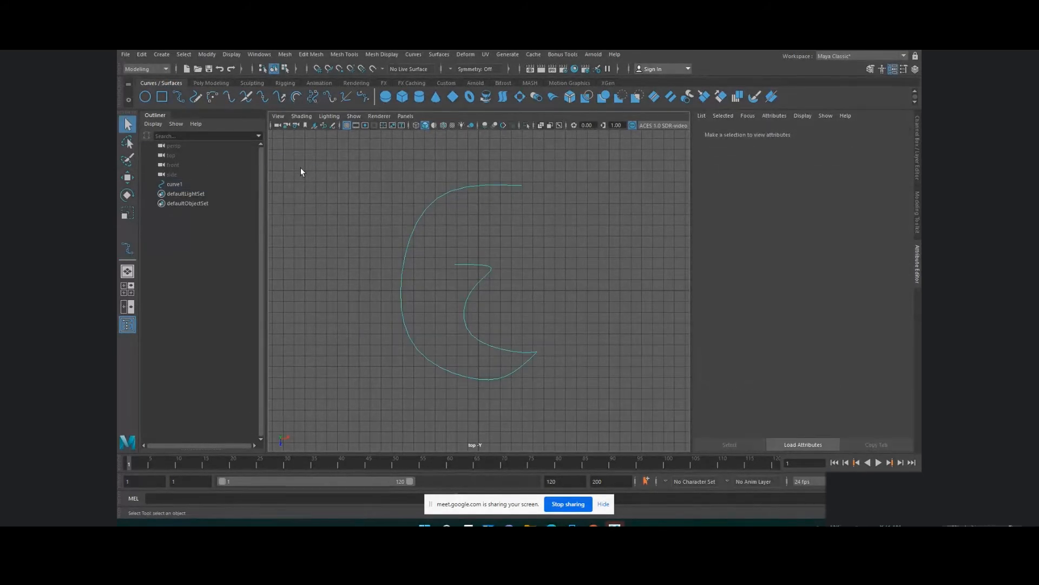
Step: Show the crescent curve's control vertices and move the one on its outer left side outward and slightly up
key("F8")
key("F8")
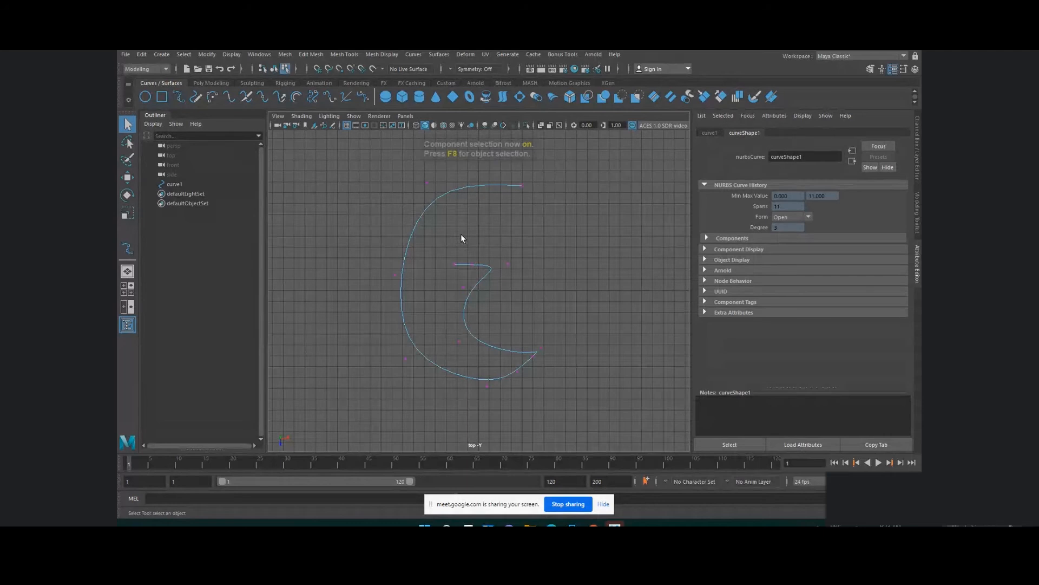
right_click_drag(435, 209, 399, 212)
left_click_drag(390, 250, 407, 285)
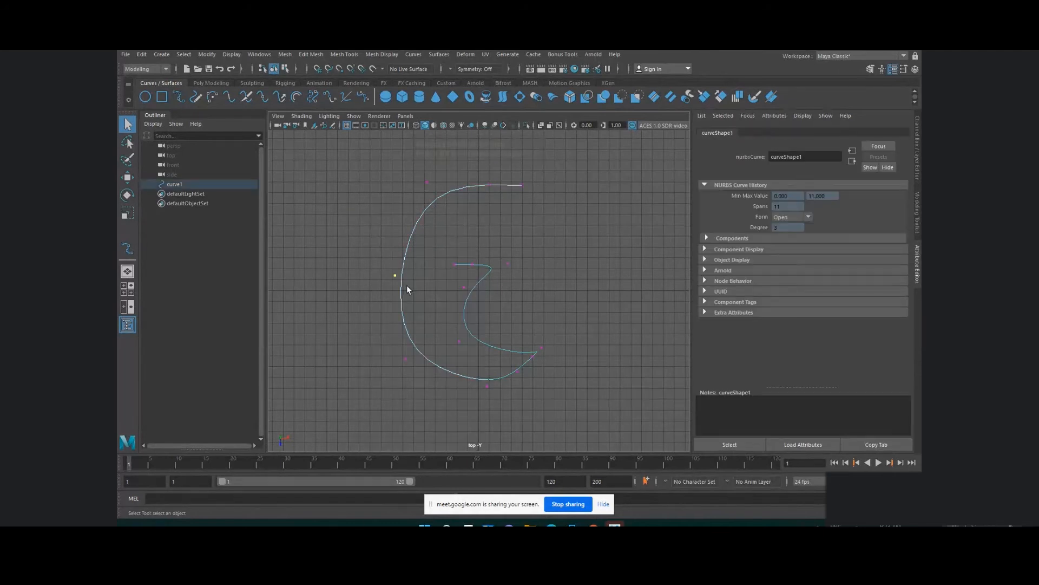
right_click_drag(408, 286, 370, 288)
key("w")
middle_click_drag(460, 341, 437, 323)
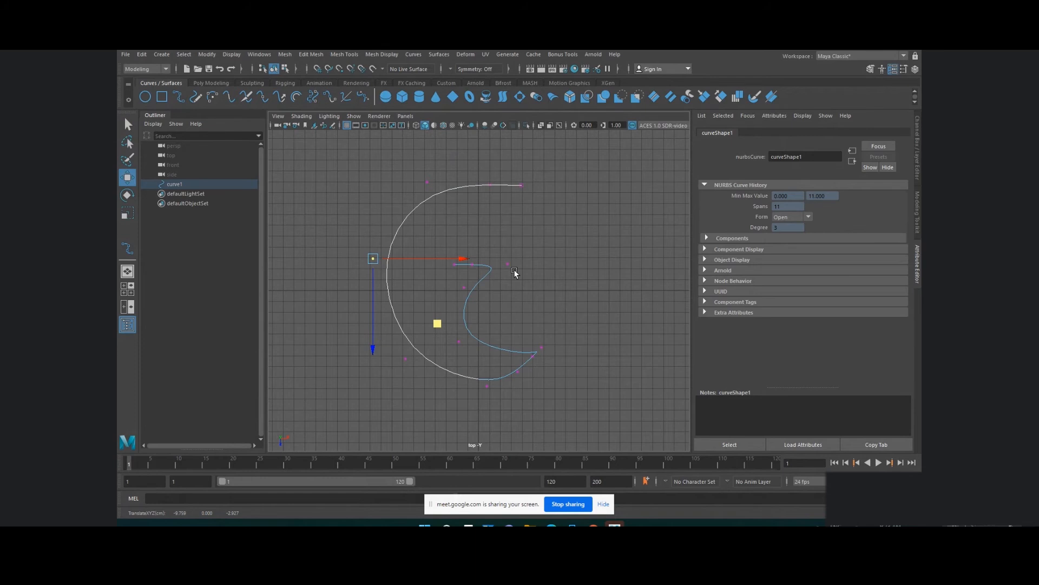
left_click(142, 54)
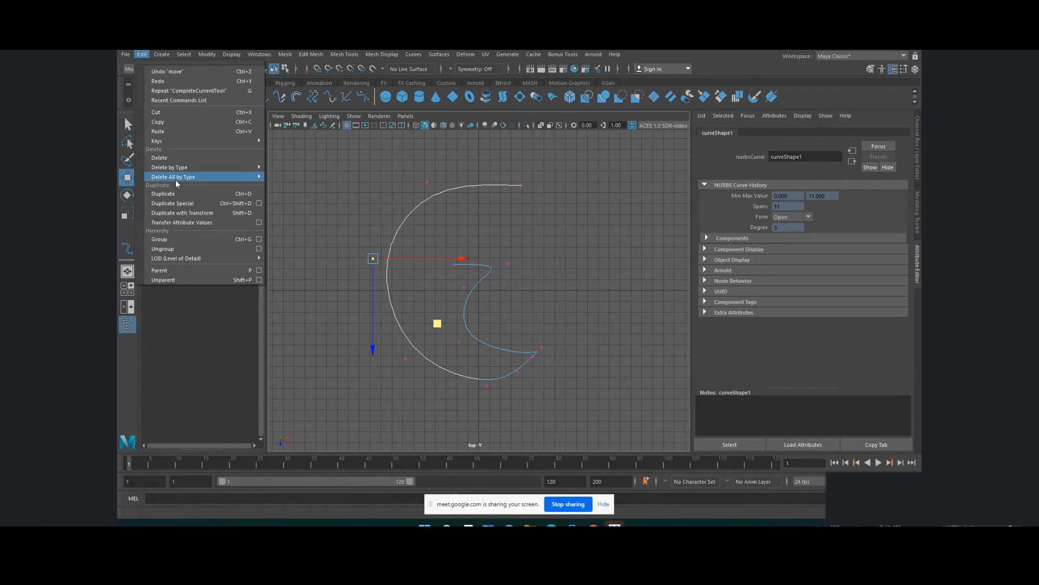
left_click(162, 55)
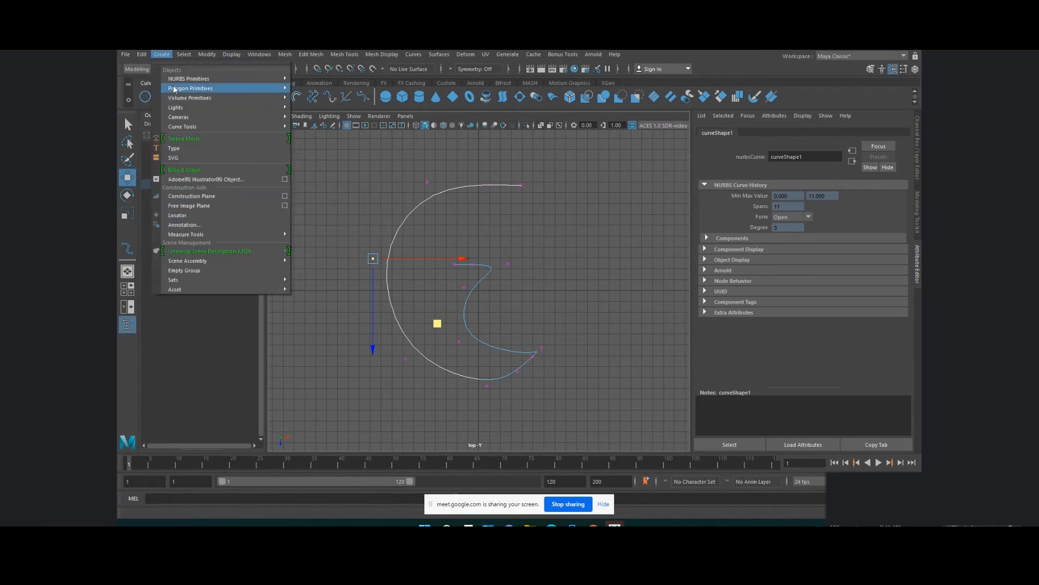
mouse_move(184, 126)
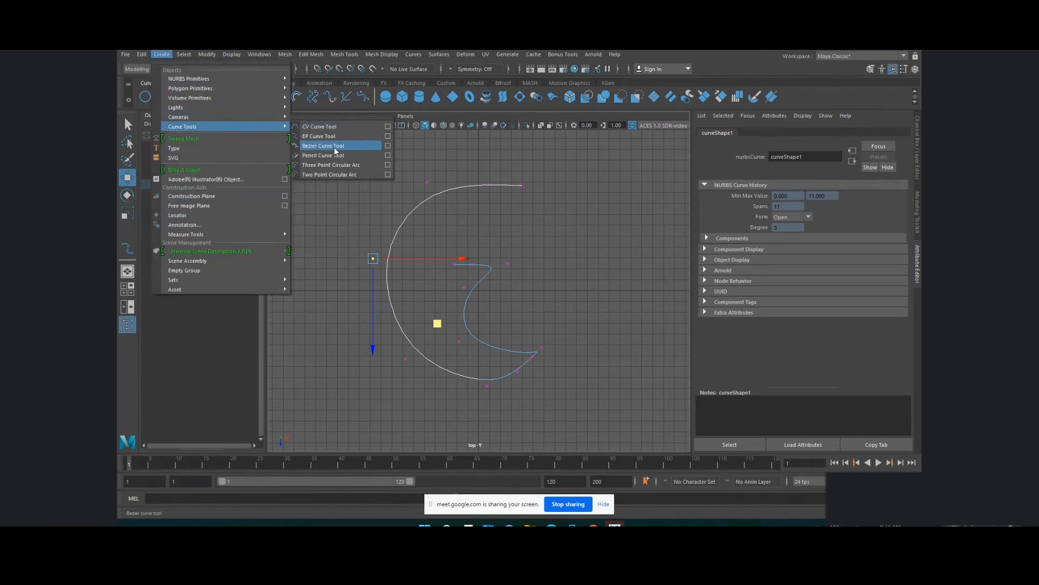
left_click(323, 146)
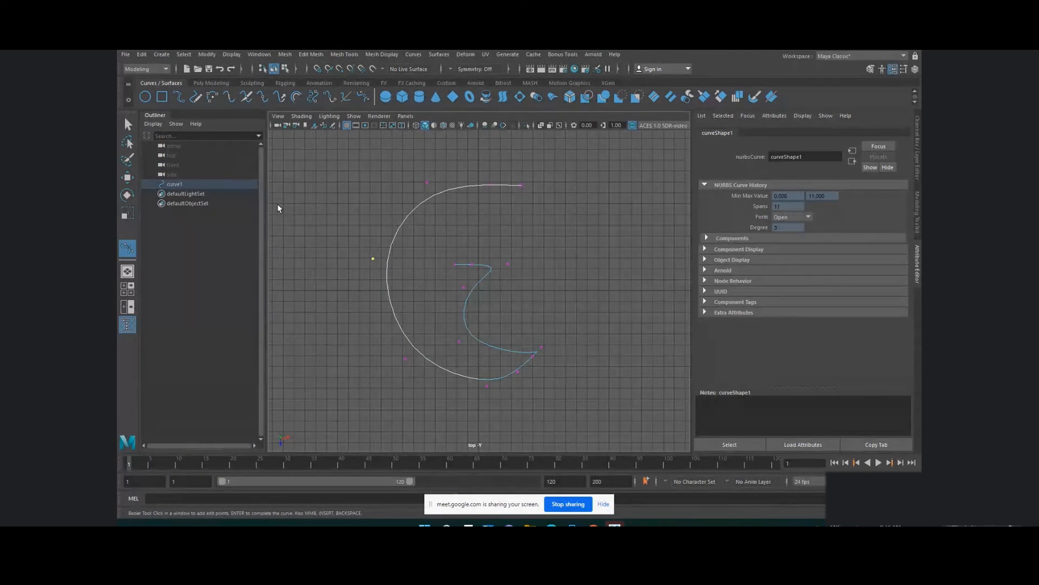
left_click(128, 125)
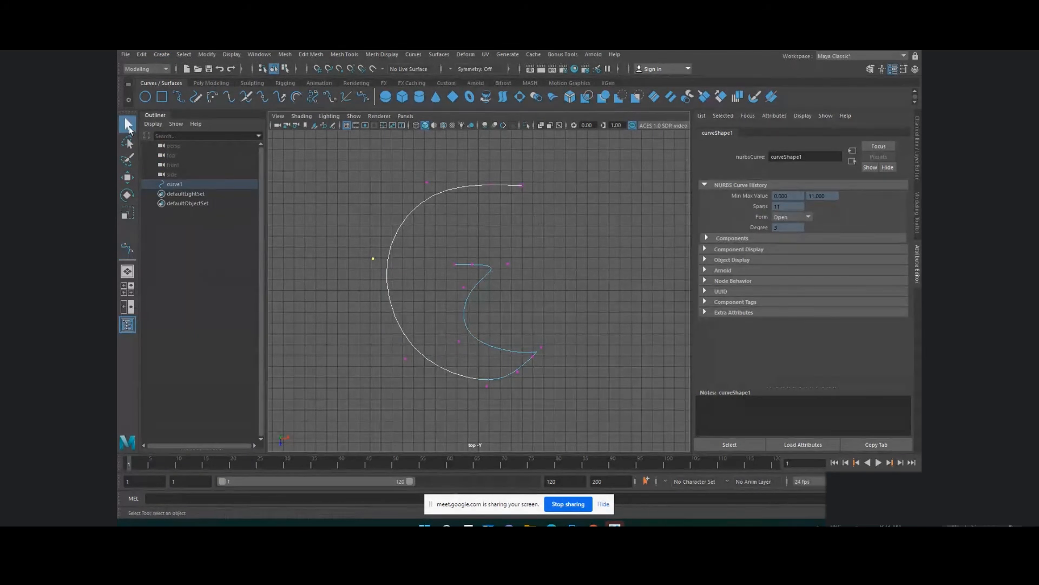
Step: Start a new scene without saving the current one
left_click(124, 53)
left_click(132, 64)
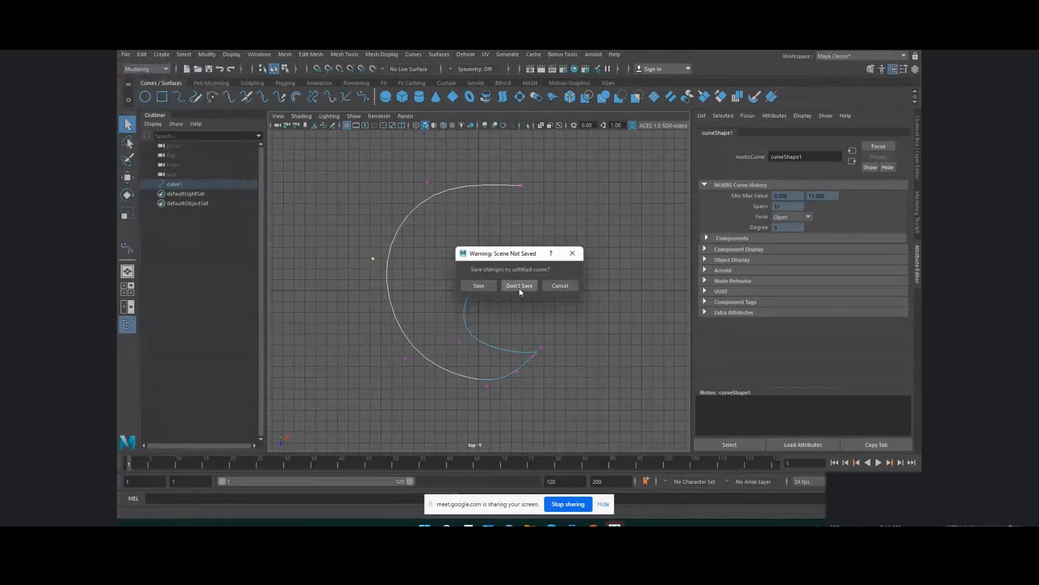
left_click(519, 286)
Step: Draw a Bezier curve in the perspective view, running along the grid's back, curving round its far side and zigzagging along the front
left_click(162, 54)
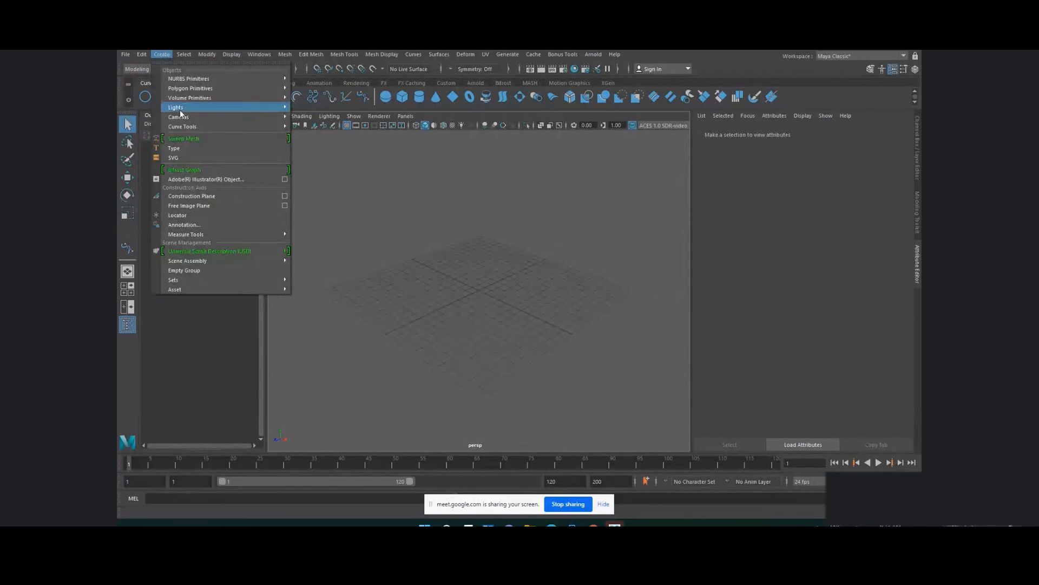
mouse_move(184, 126)
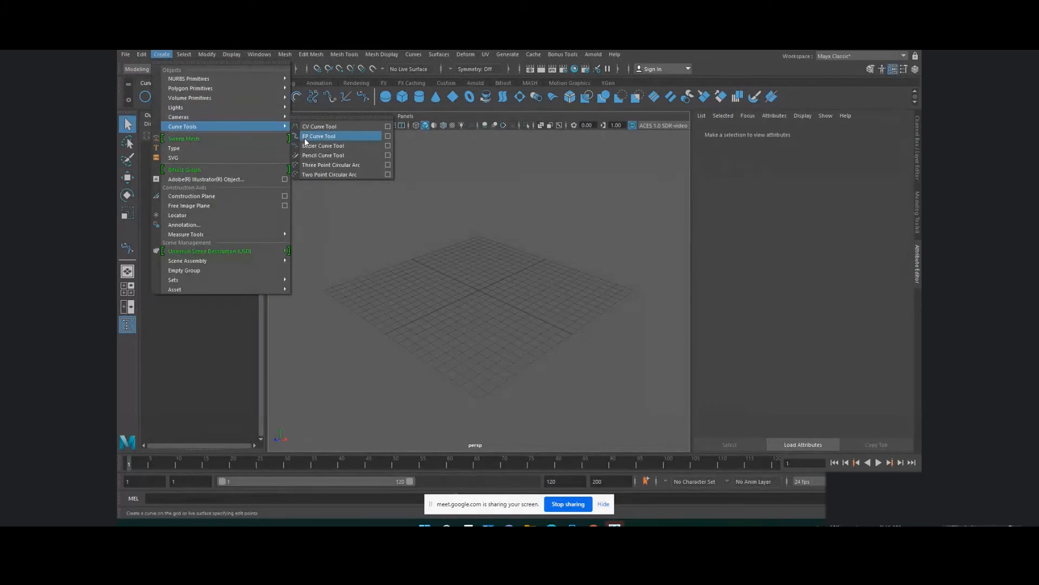
left_click(319, 146)
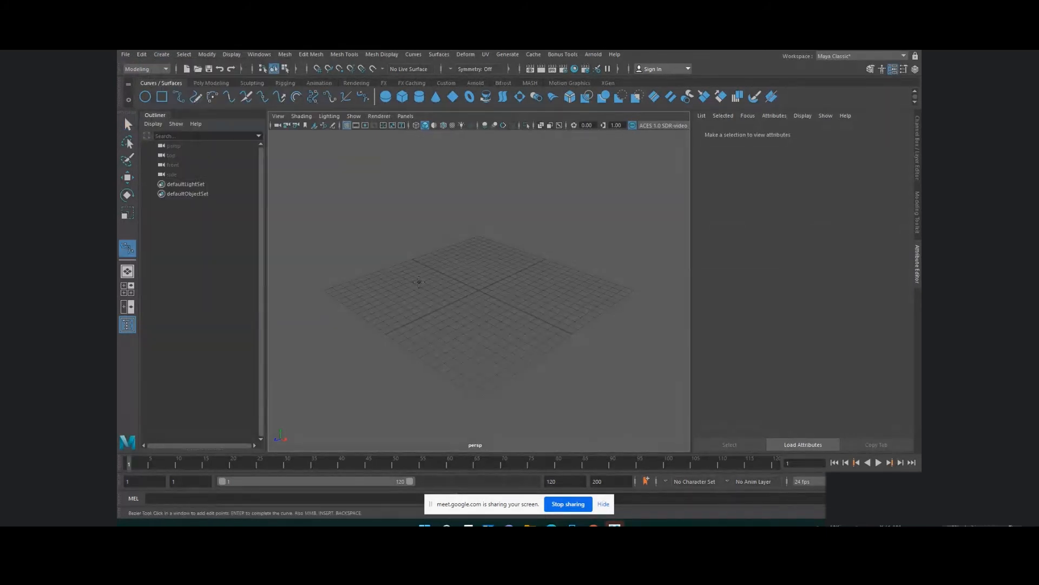
left_click(381, 293)
left_click(441, 269)
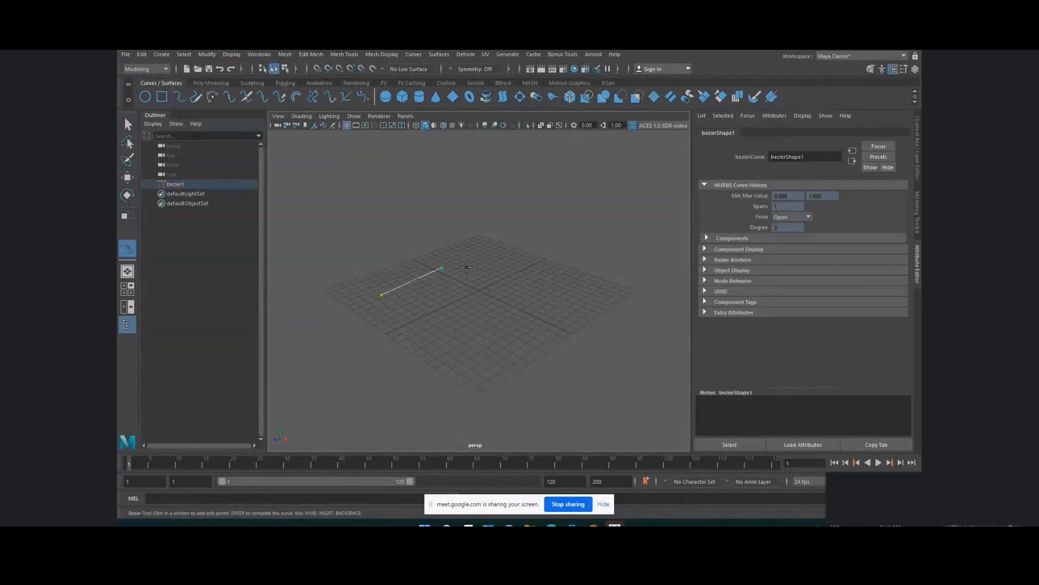
left_click(509, 278)
left_click(536, 305)
left_click_drag(532, 339, 477, 349)
left_click(479, 353)
left_click(461, 349)
left_click(457, 366)
left_click(441, 353)
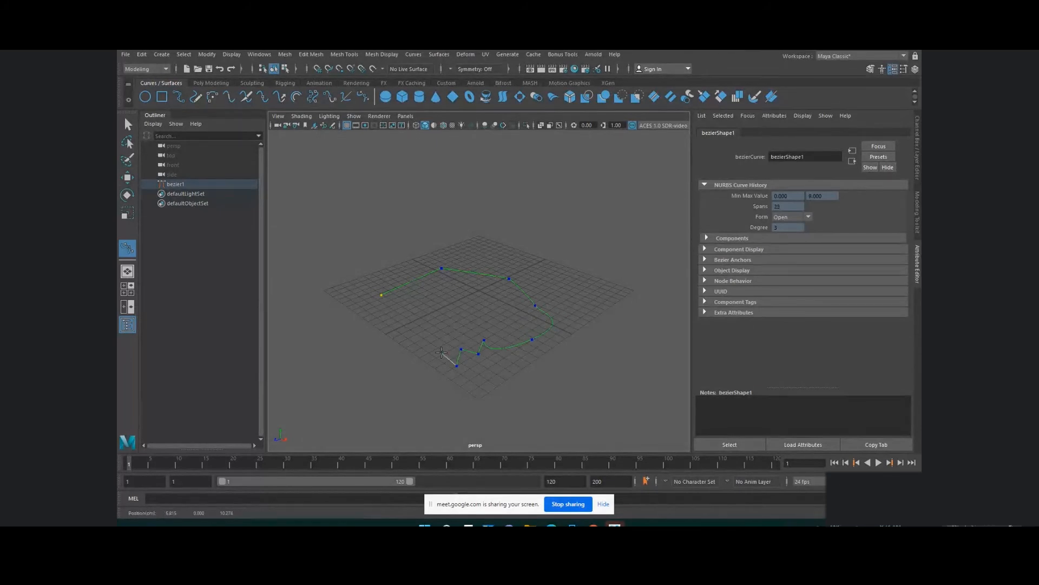
Step: Continue the Bezier curve with another zigzag, a rounded inward loop and a curved return ending just short of its starting point
left_click(430, 373)
left_click(424, 351)
left_click(390, 352)
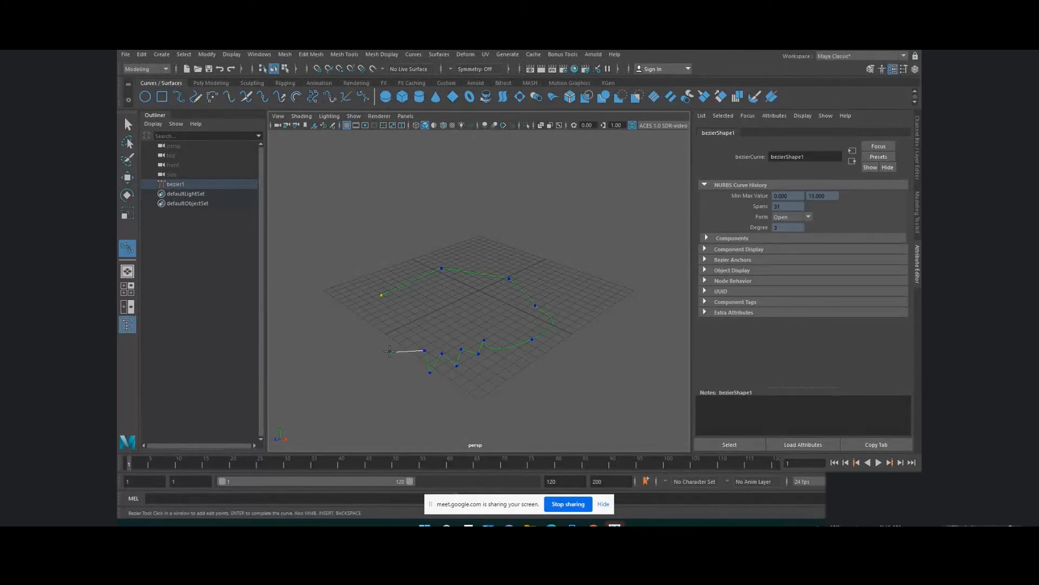
left_click(418, 333)
left_click_drag(443, 306, 425, 295)
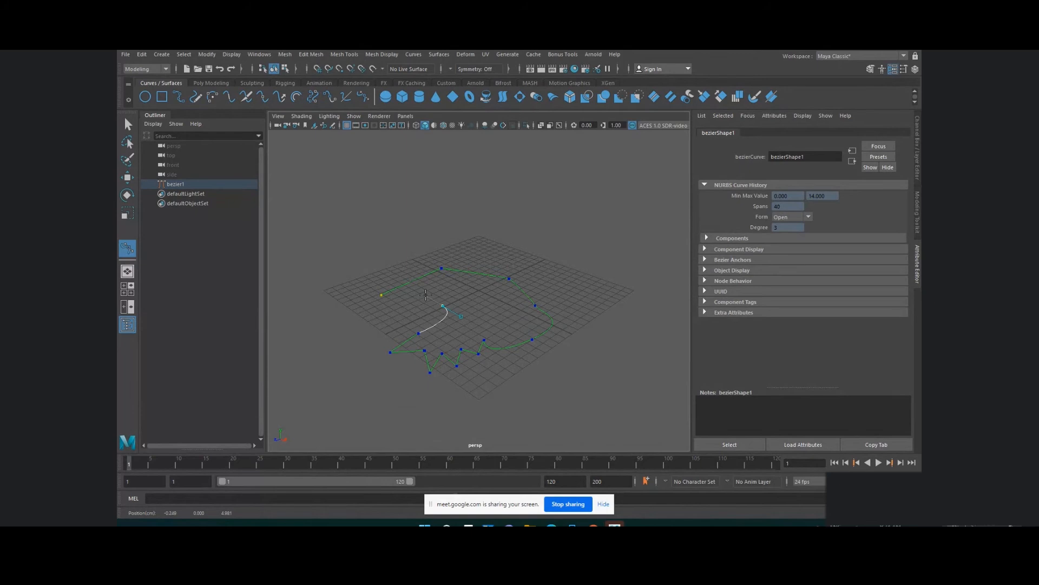
left_click(405, 313)
left_click_drag(361, 317, 365, 286)
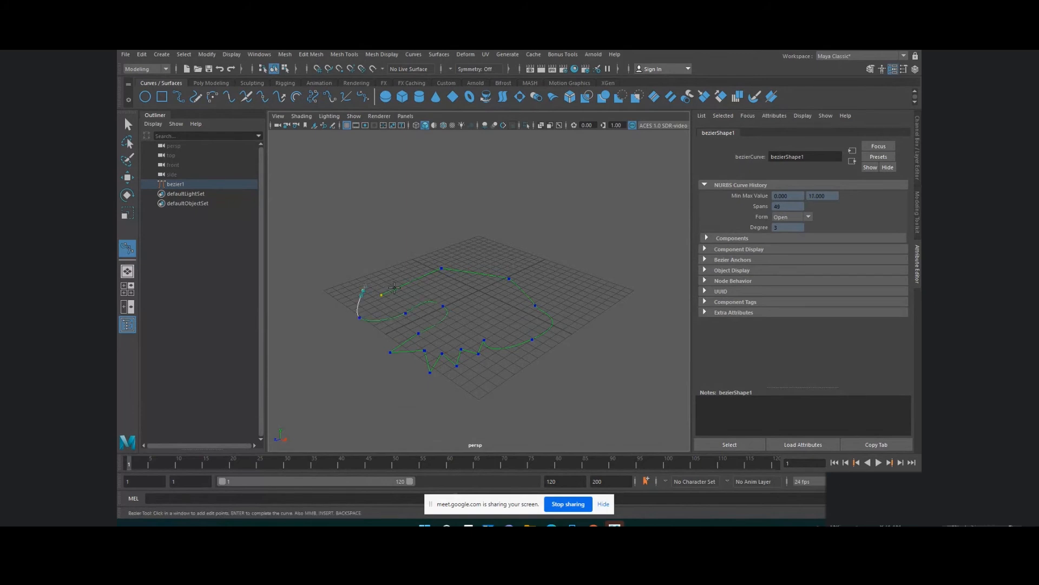
Step: Try adding curve-snapped points to close the gap in the Bezier curve, remove them, and finish the curve
key("c")
left_click_drag(353, 313, 363, 311)
key("BackSpace")
key("c")
left_click_drag(385, 293, 376, 298)
key("BackSpace")
key("q")
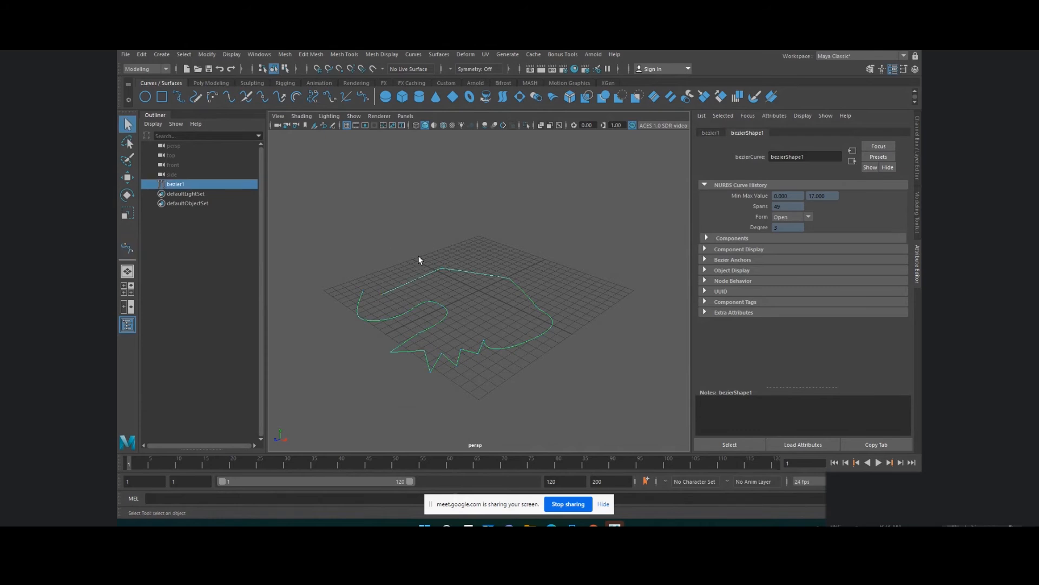
Step: Delete the Bezier curve and switch to the full-size front view
key("Delete")
key("space")
key("space")
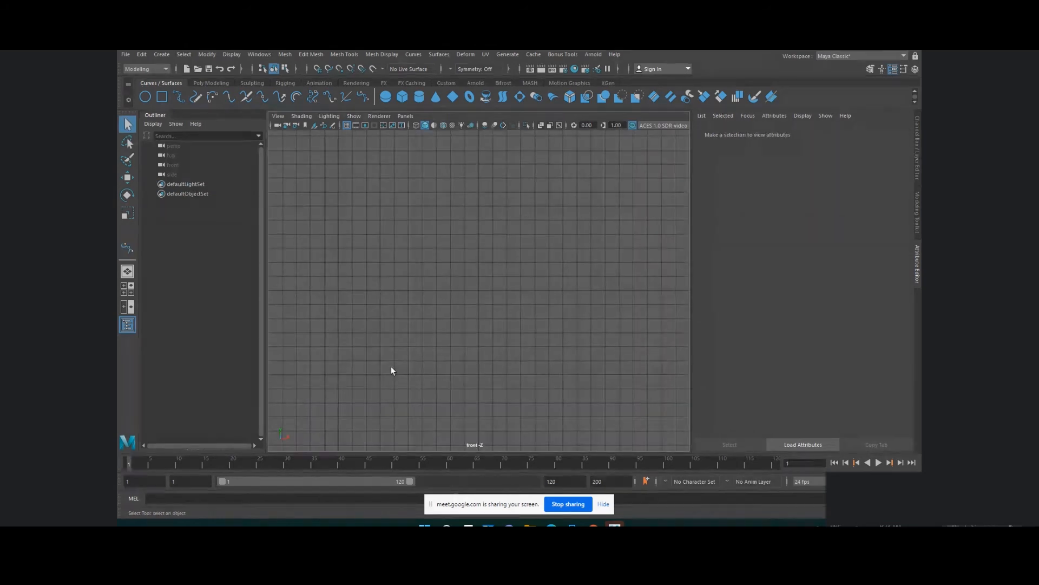
Step: Draw a jagged, profile-like Bezier curve down the middle of the front view with a short base line, and delete it
left_click(161, 55)
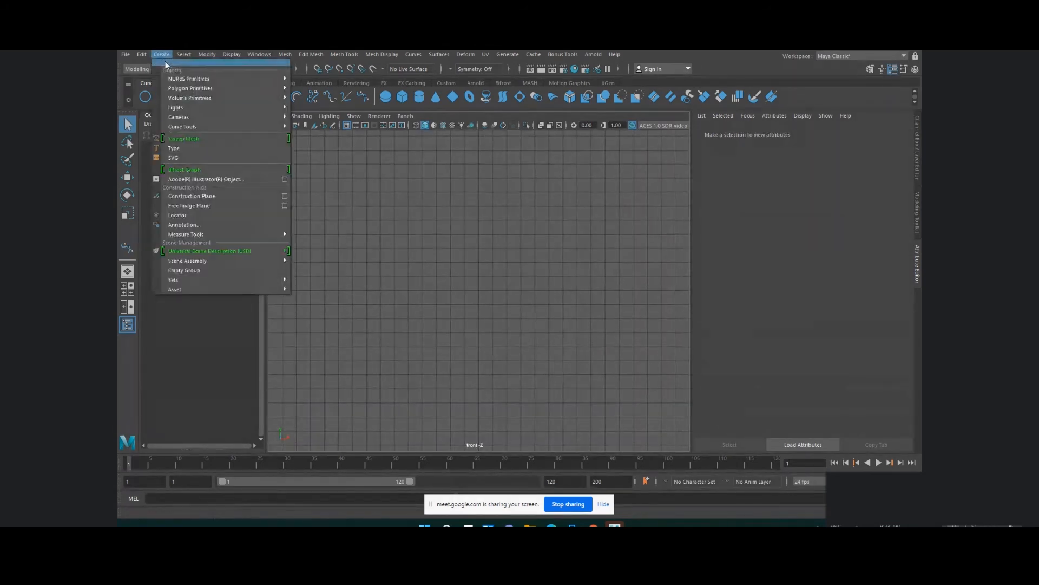
mouse_move(185, 126)
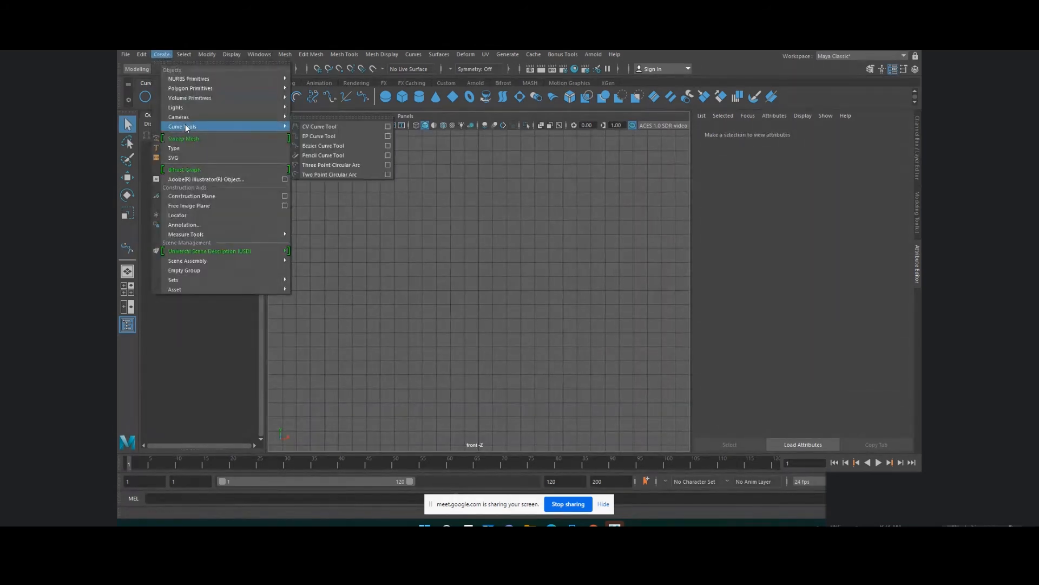
left_click(336, 146)
left_click(490, 157)
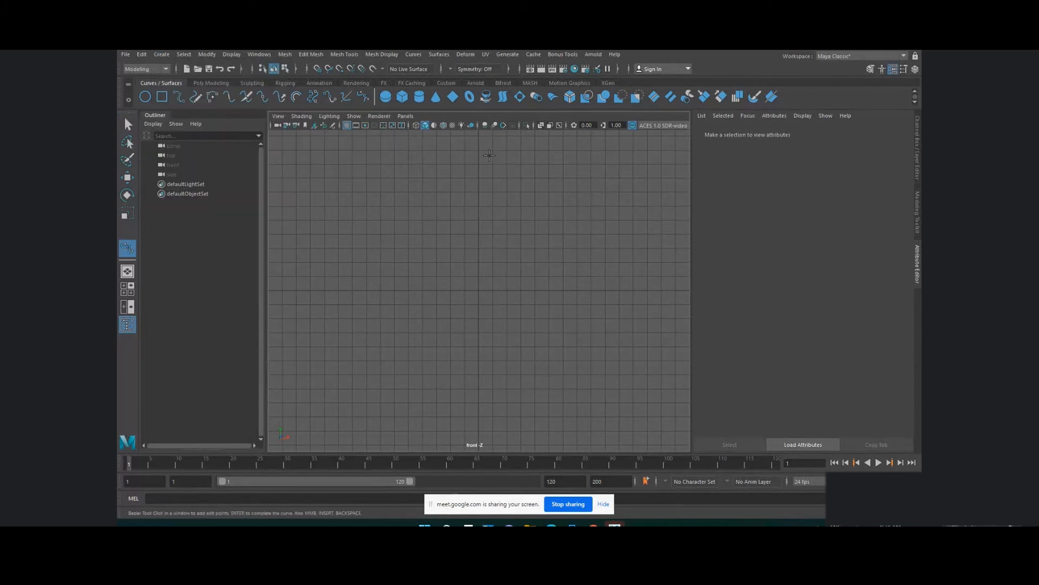
left_click_drag(458, 219, 463, 237)
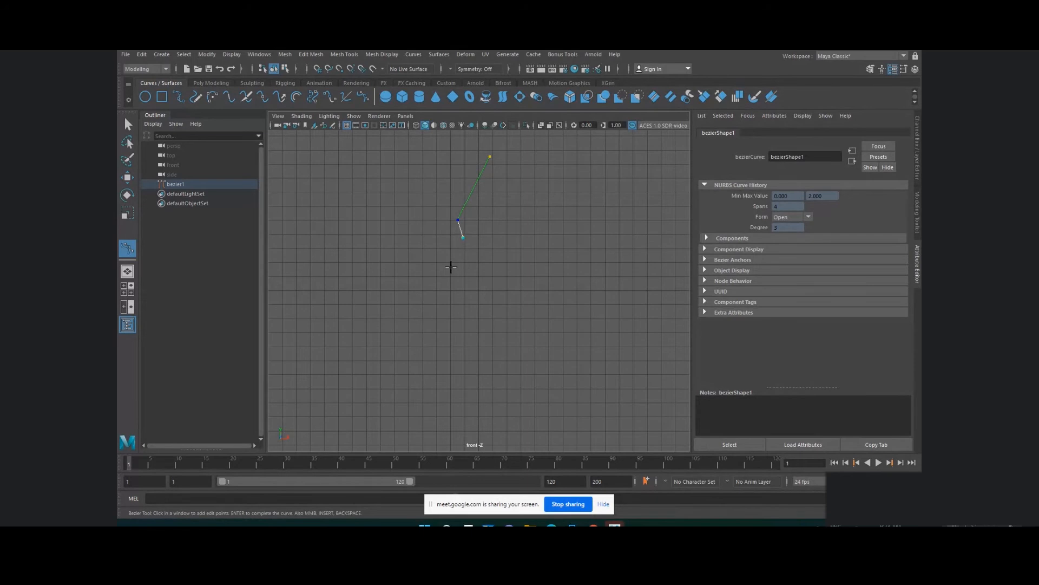
left_click_drag(437, 283, 464, 372)
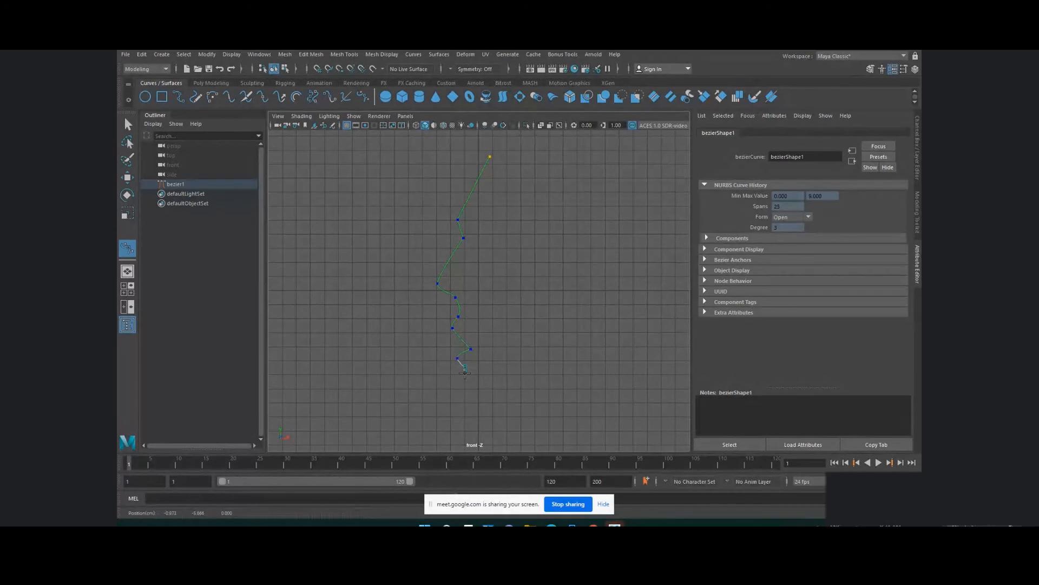
left_click(457, 390)
left_click_drag(459, 412, 520, 417)
left_click(489, 423)
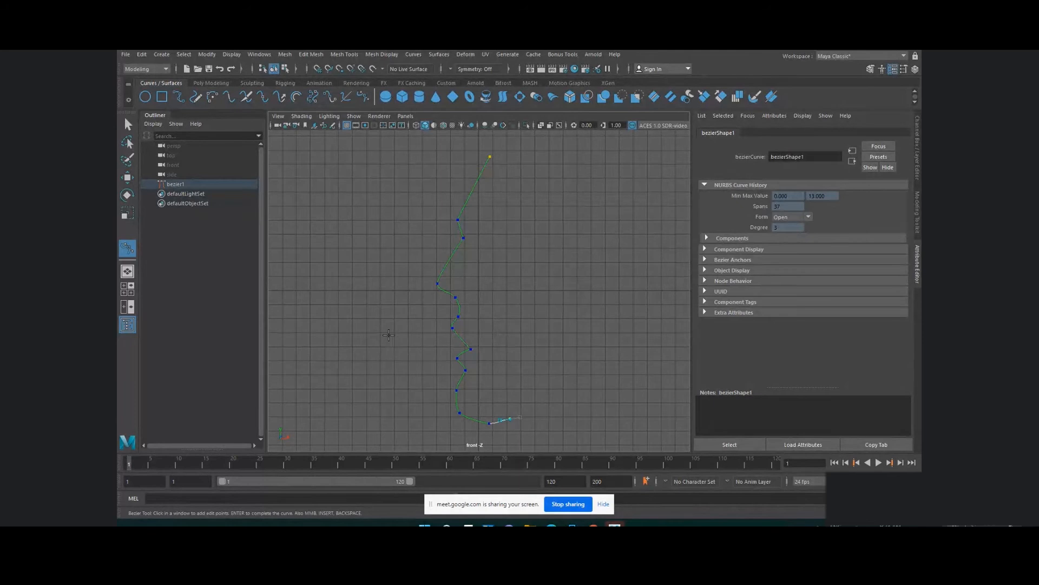
key("Delete")
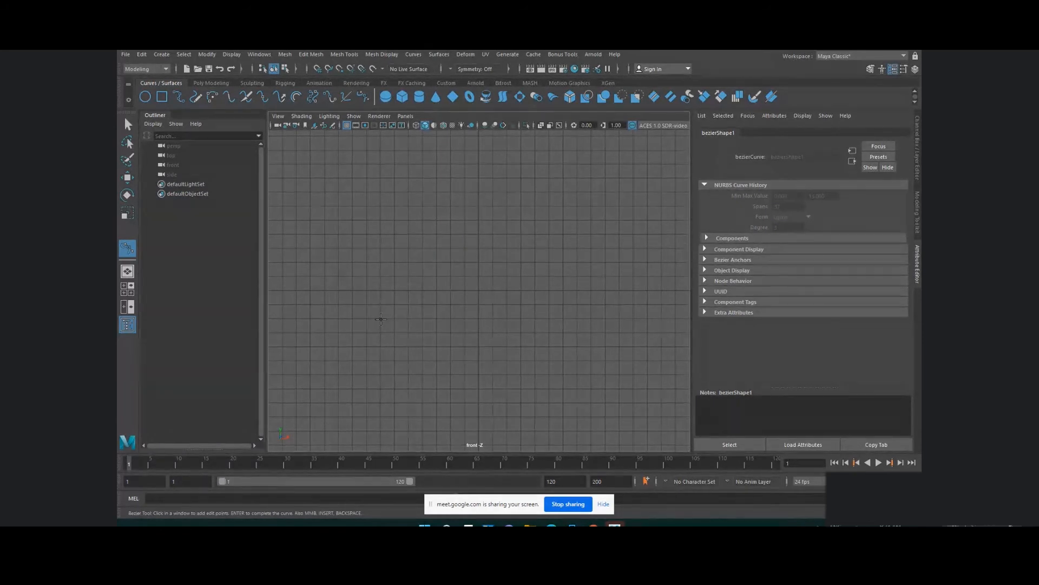
Step: Draw a large wavy freehand outline with the Pencil Curve Tool in the front view, leaving a small gap between its ends
left_click(162, 55)
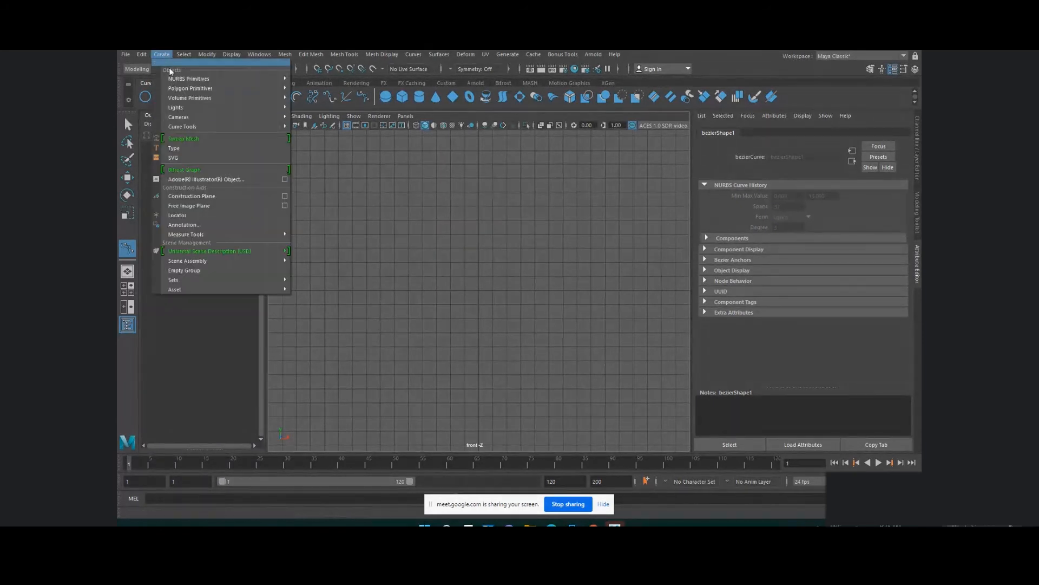
mouse_move(182, 126)
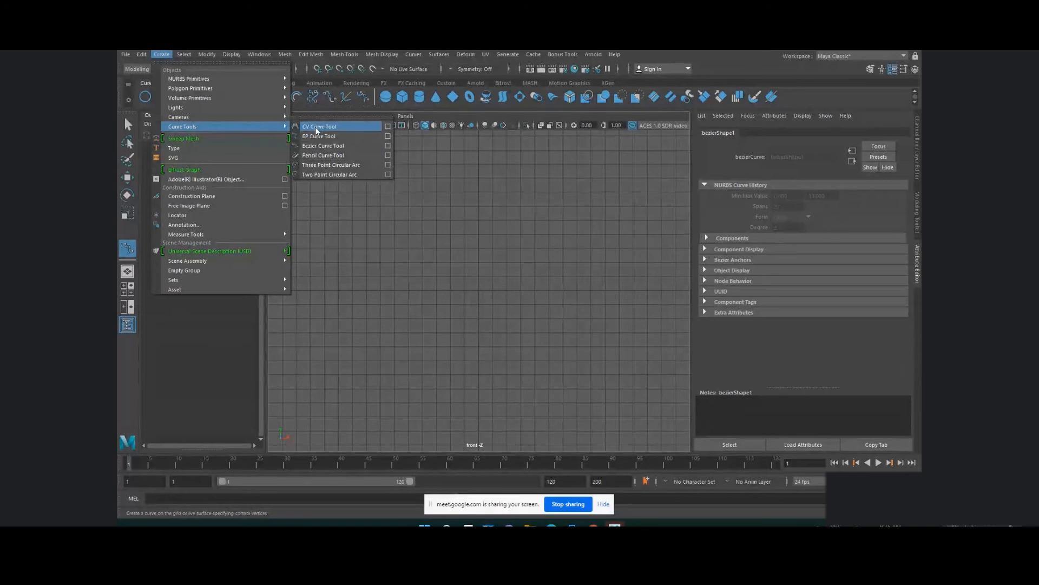
left_click(325, 155)
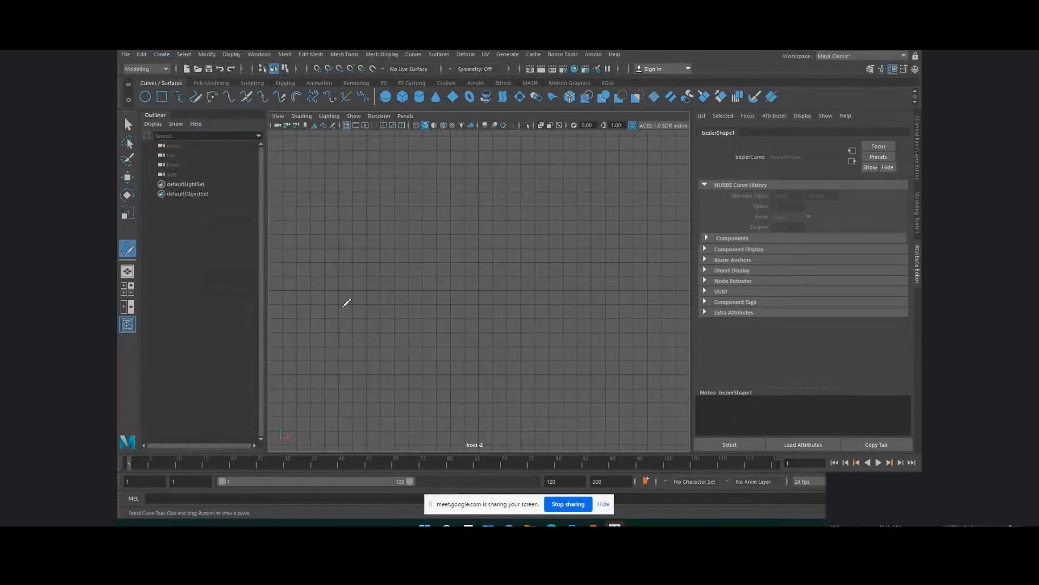
mouse_move(343, 306)
left_mouse_down()
mouse_move(357, 269)
mouse_move(506, 283)
mouse_move(509, 157)
mouse_move(590, 218)
mouse_move(515, 376)
mouse_move(434, 355)
mouse_move(387, 306)
mouse_move(365, 304)
left_mouse_up()
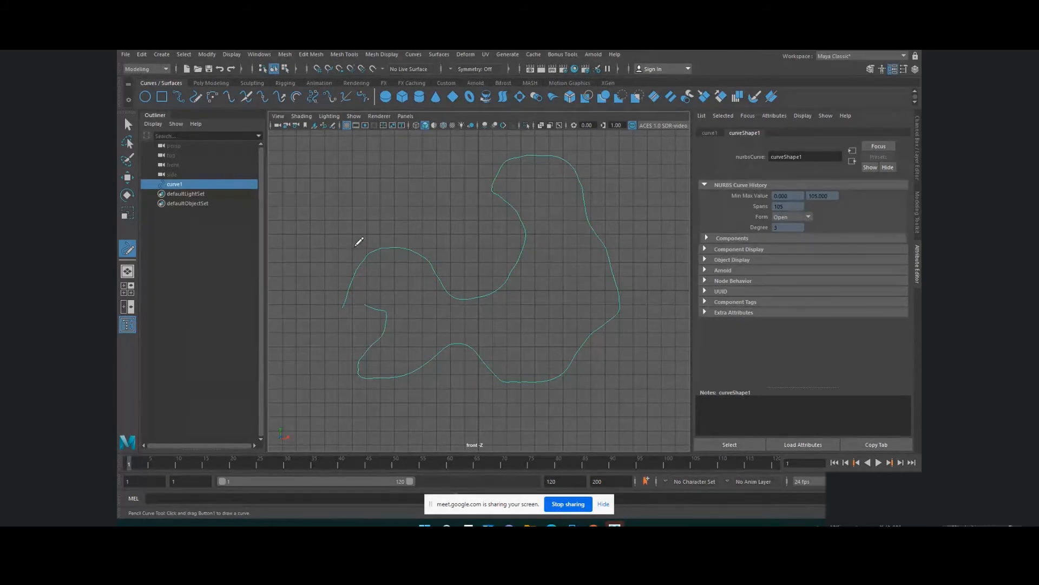
Step: Show the pencil curve's control vertices, select those along its lower part, and return to object selection
left_click(130, 131)
left_click(130, 130)
right_click_drag(384, 245, 346, 248)
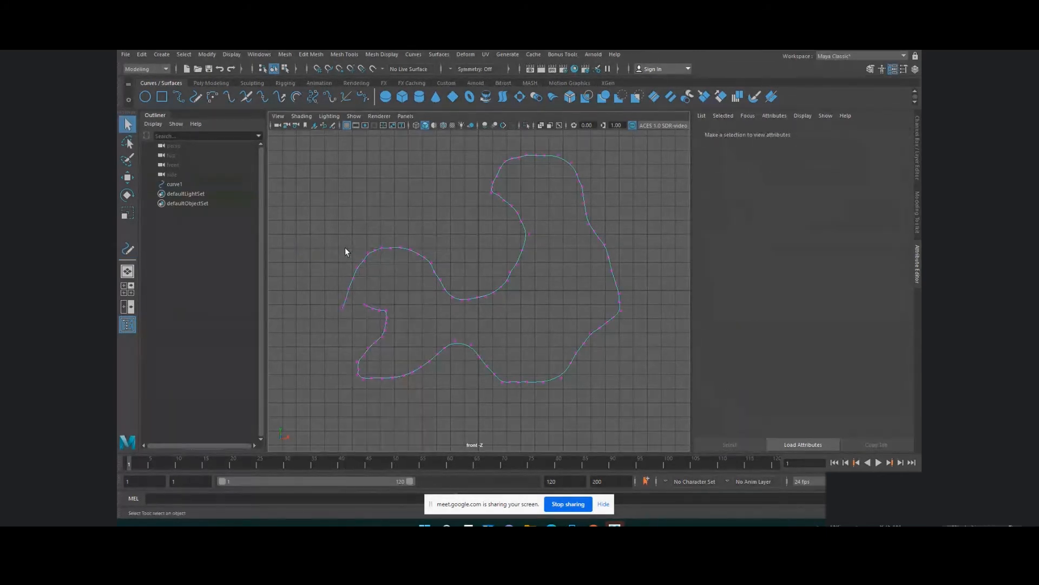
left_click_drag(336, 216, 700, 424)
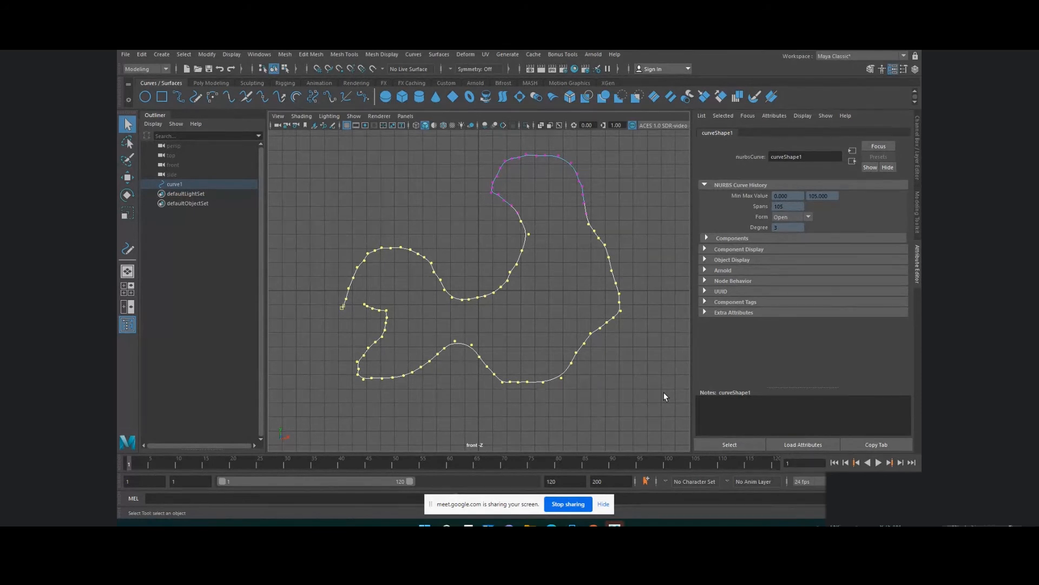
key("F8")
key("F8")
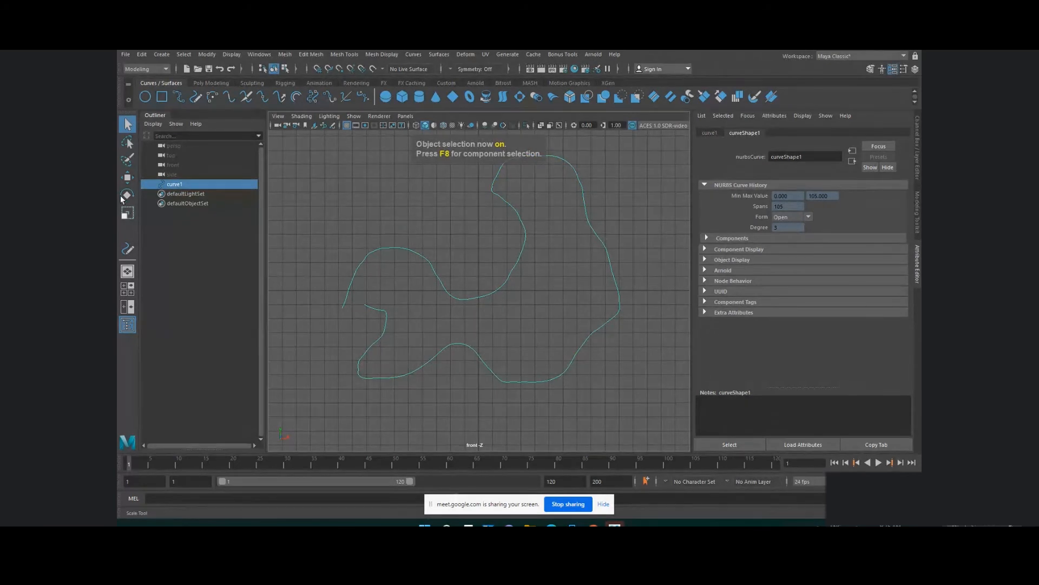
Step: Try a Three Point Circular Arc in the empty area beside the pencil curve, adjust its points, and undo the last change
left_click(162, 54)
mouse_move(191, 127)
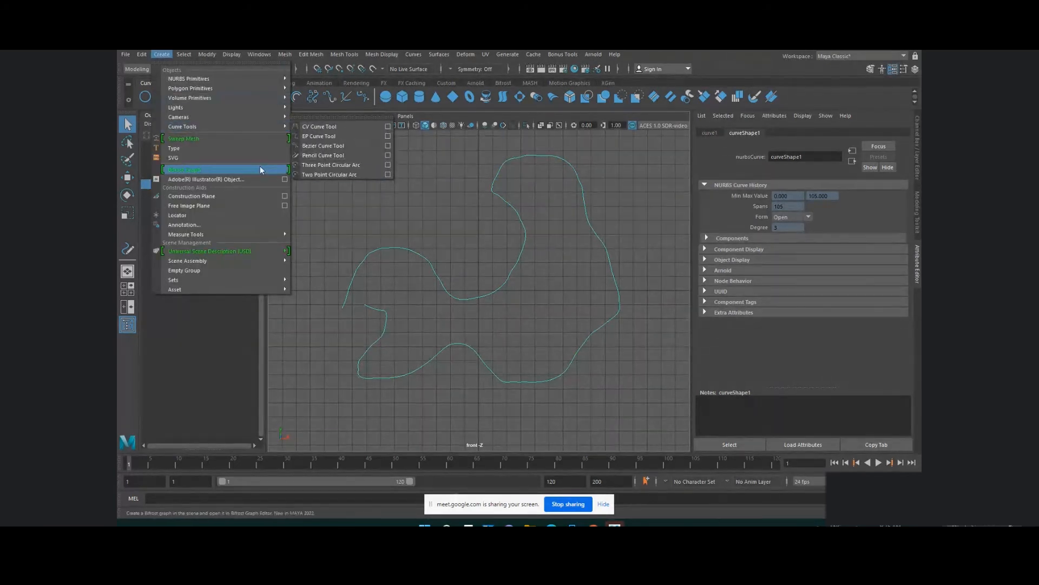
left_click(345, 164)
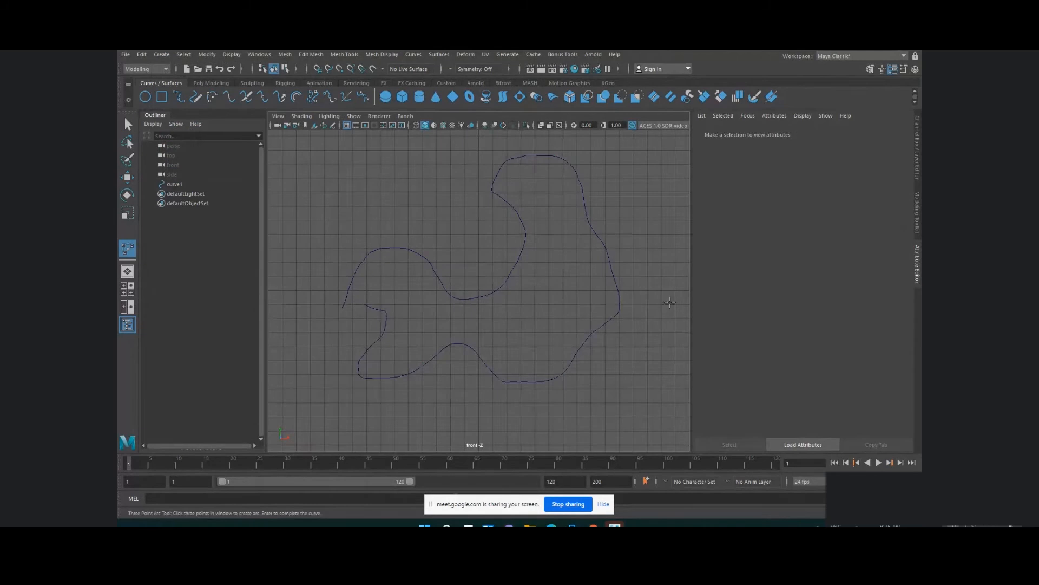
middle_click_drag(670, 302, 419, 318, "alt")
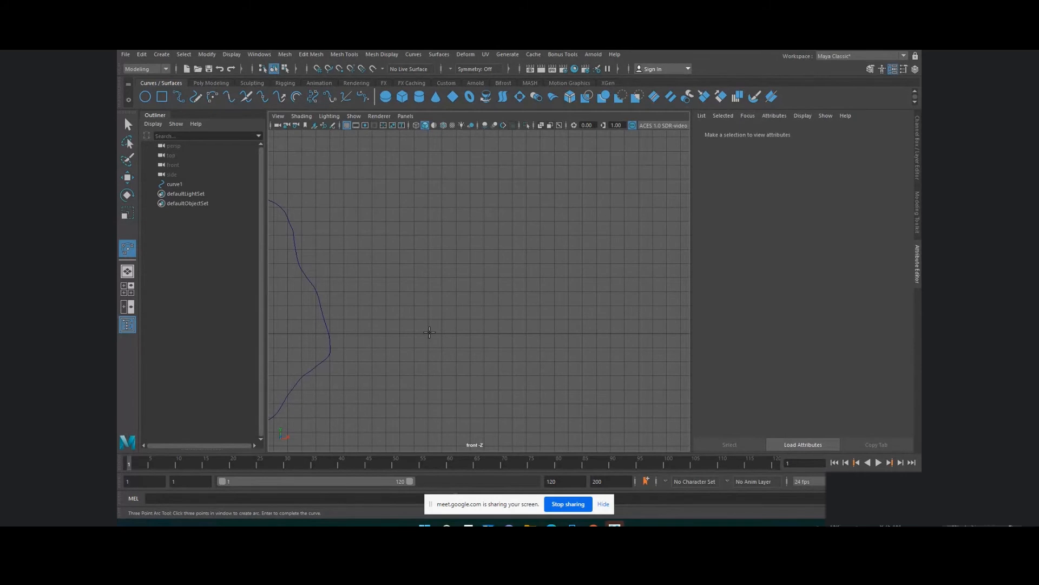
left_click_drag(429, 332, 457, 331)
left_click(518, 254)
mouse_move(518, 255)
left_mouse_down()
mouse_move(543, 269)
mouse_move(589, 333)
left_mouse_up()
left_click_drag(522, 297, 591, 269)
key("ctrl+z")
Step: Place three points for an upward-bulging circular arc of about 6 cm radius beside the pencil curve, and remove the last two points
left_click(423, 332)
left_click_drag(474, 247, 485, 243)
left_click_drag(572, 334, 590, 337)
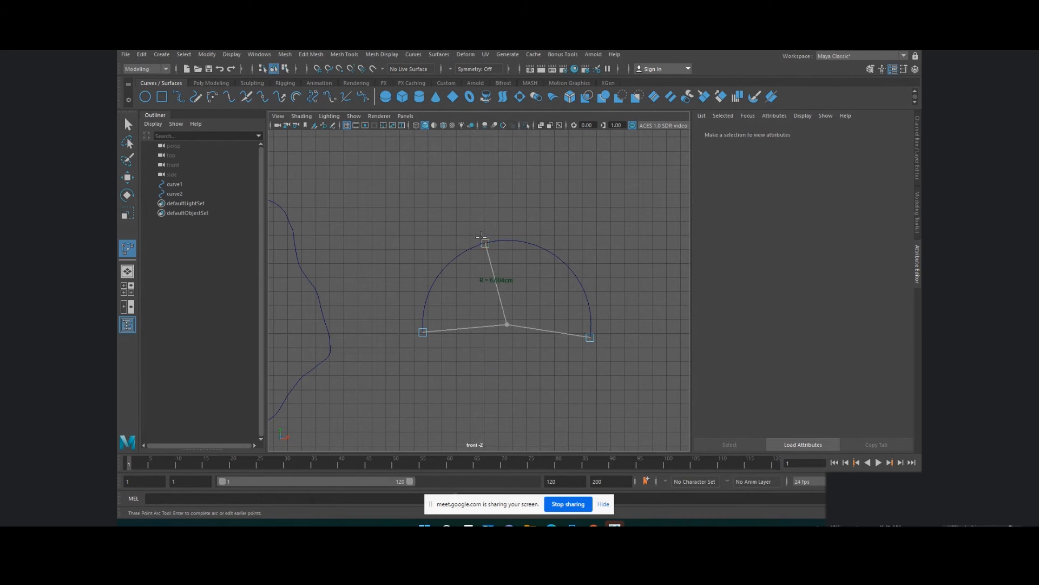
key("BackSpace")
key("BackSpace")
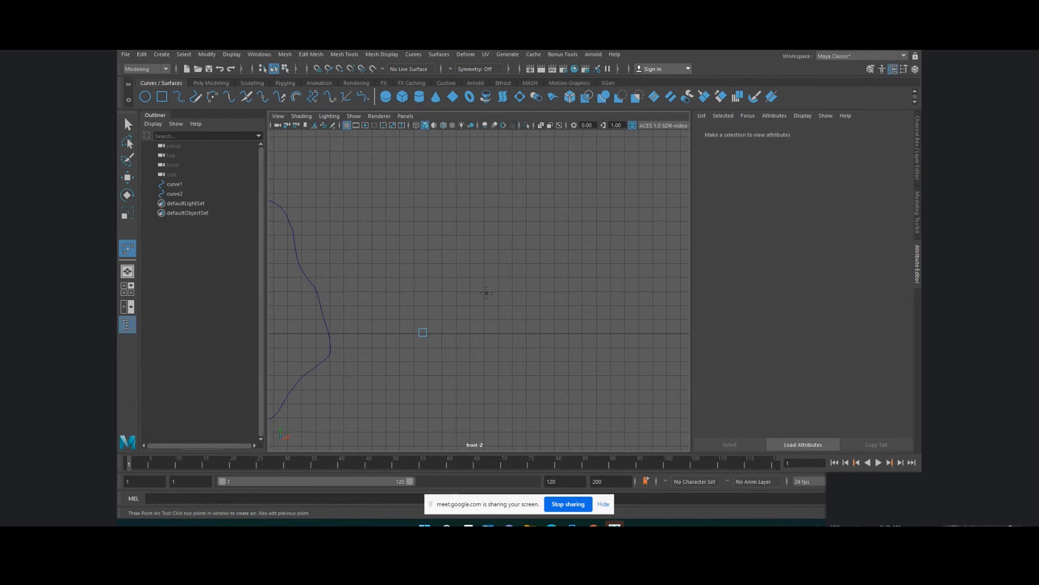
Step: Try an arc of about 4.5 cm radius beside the pencil curve, raise its middle point, and undo it
key("BackSpace")
left_click(442, 334)
left_click(569, 334)
left_click_drag(506, 333, 505, 269)
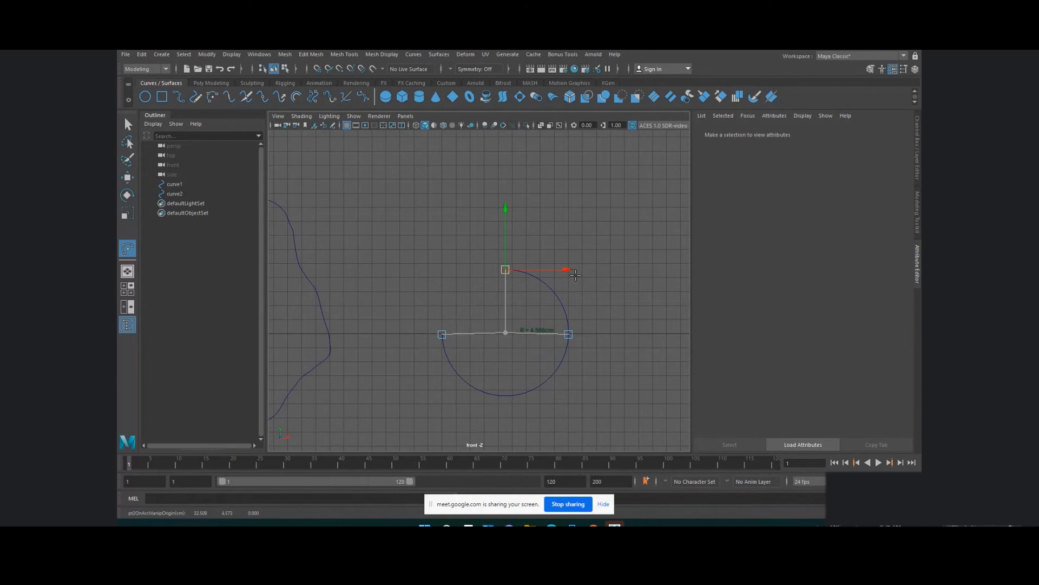
key("ctrl+z")
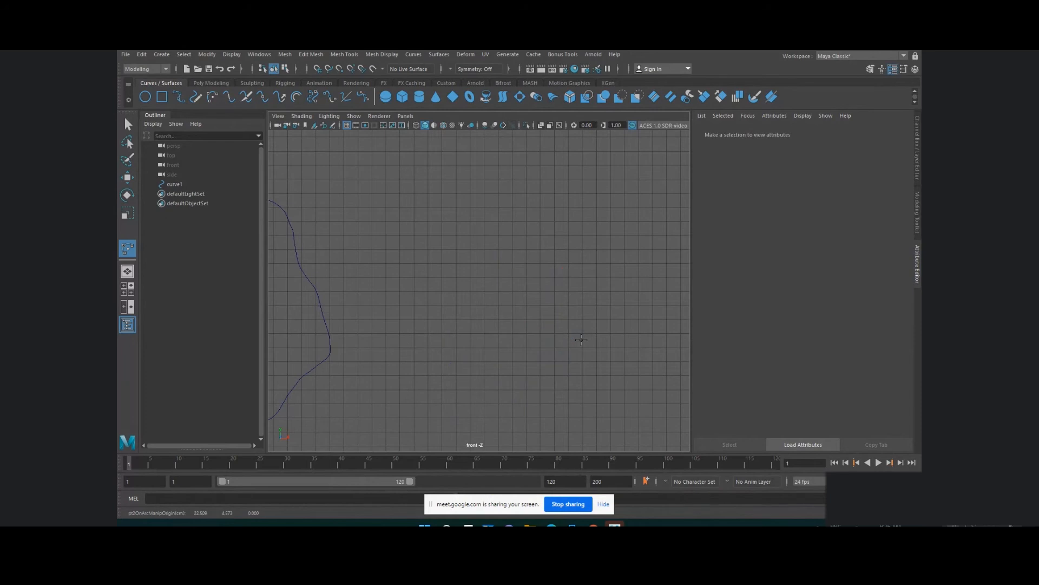
Step: Draw an upward-bulging three-point circular arc of about 6.8 cm radius beside the pencil curve, and delete it
left_click(444, 332)
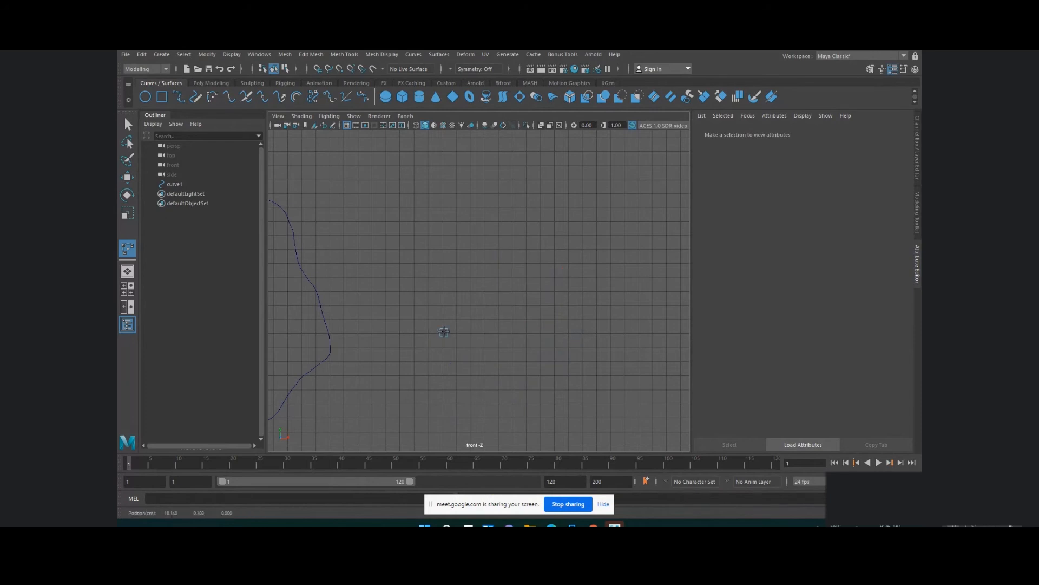
left_click(501, 244)
left_click_drag(587, 331, 635, 334)
left_click(128, 125)
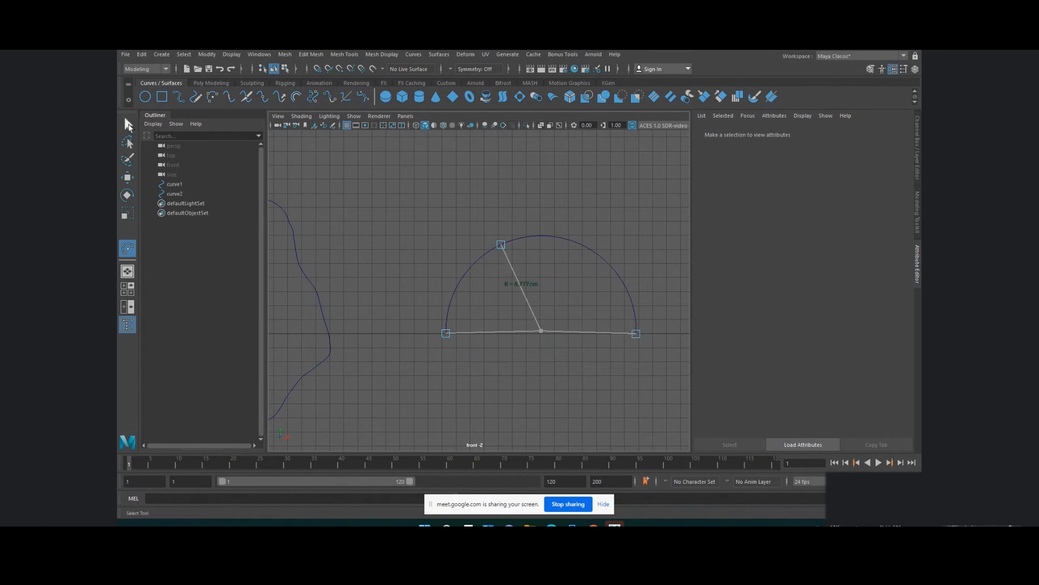
left_click_drag(442, 210, 707, 407)
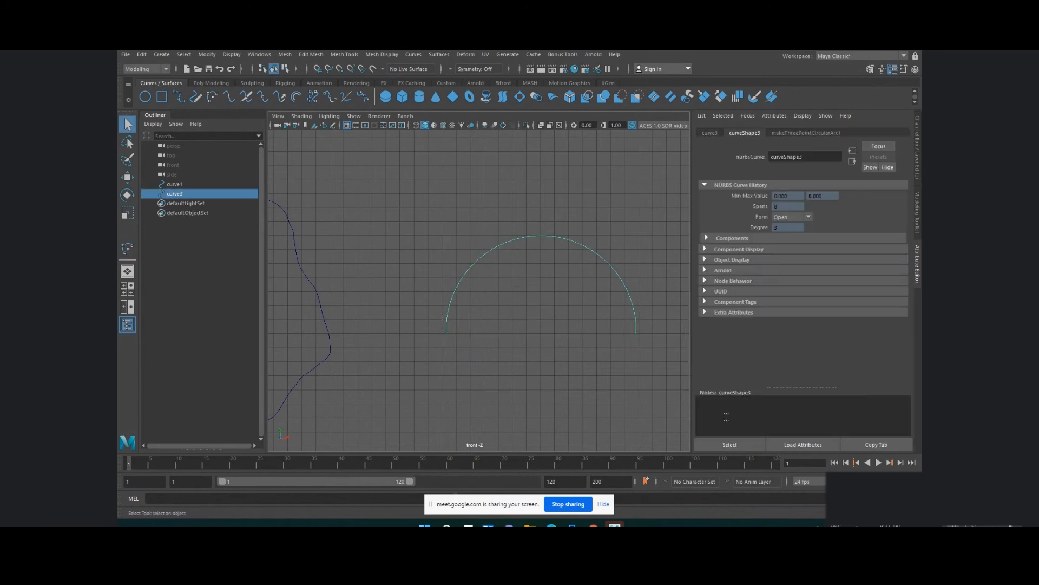
key("Delete")
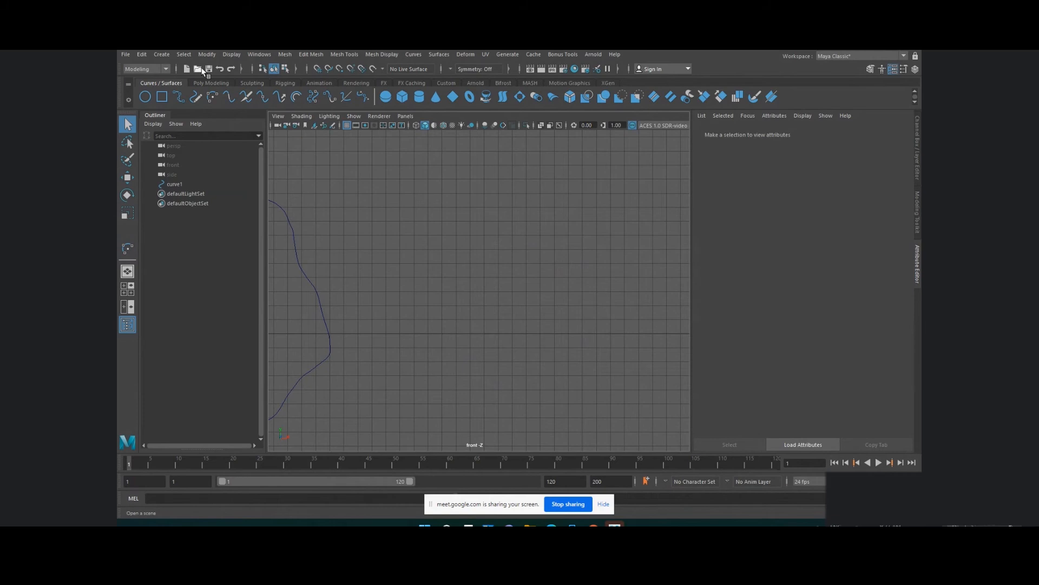
Step: Draw a Two Point Circular Arc of about 7.3 cm radius beside the pencil curve and flip it to bulge upward
left_click(163, 54)
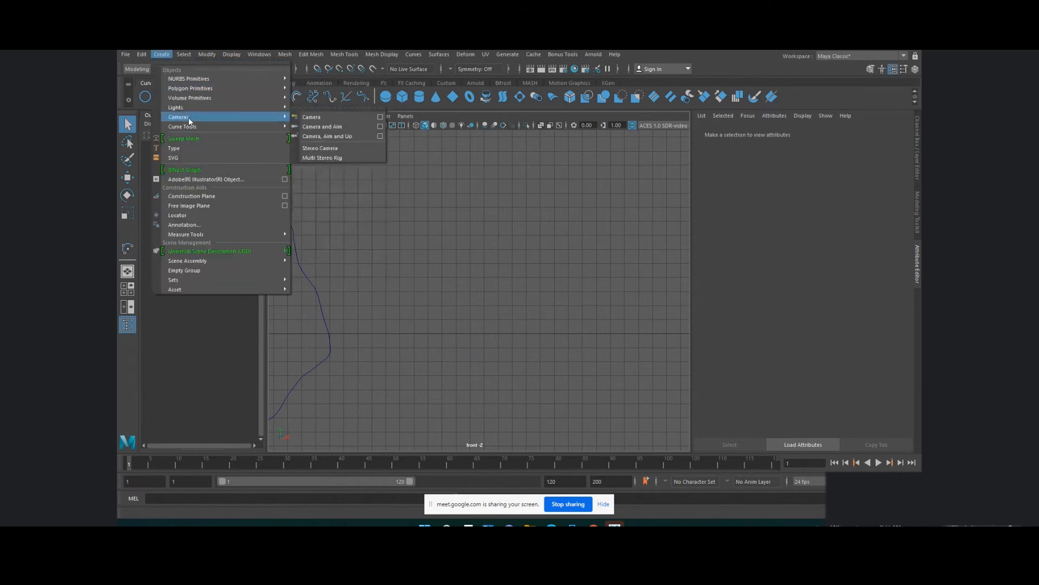
mouse_move(182, 126)
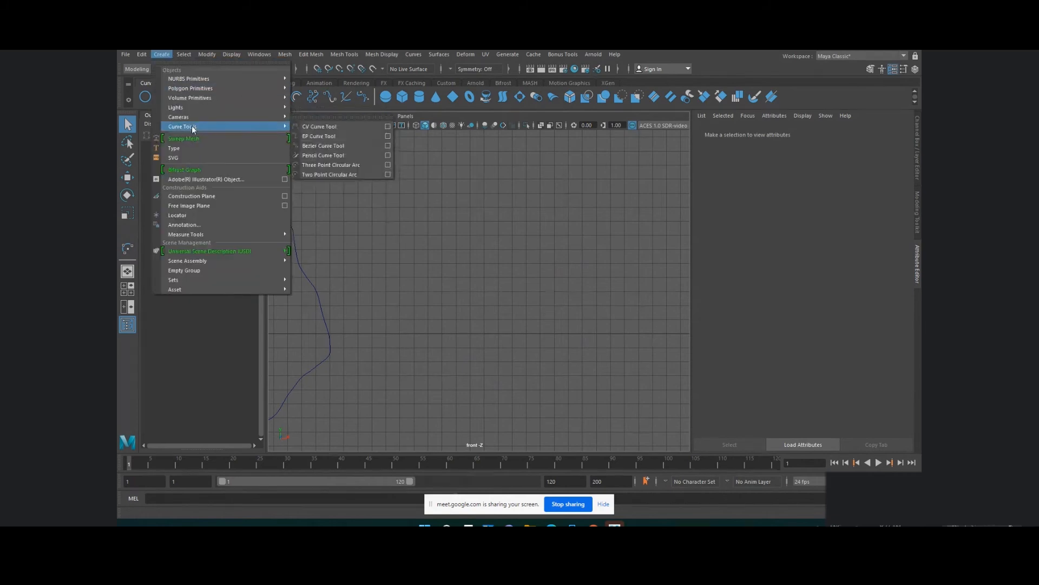
left_click(339, 174)
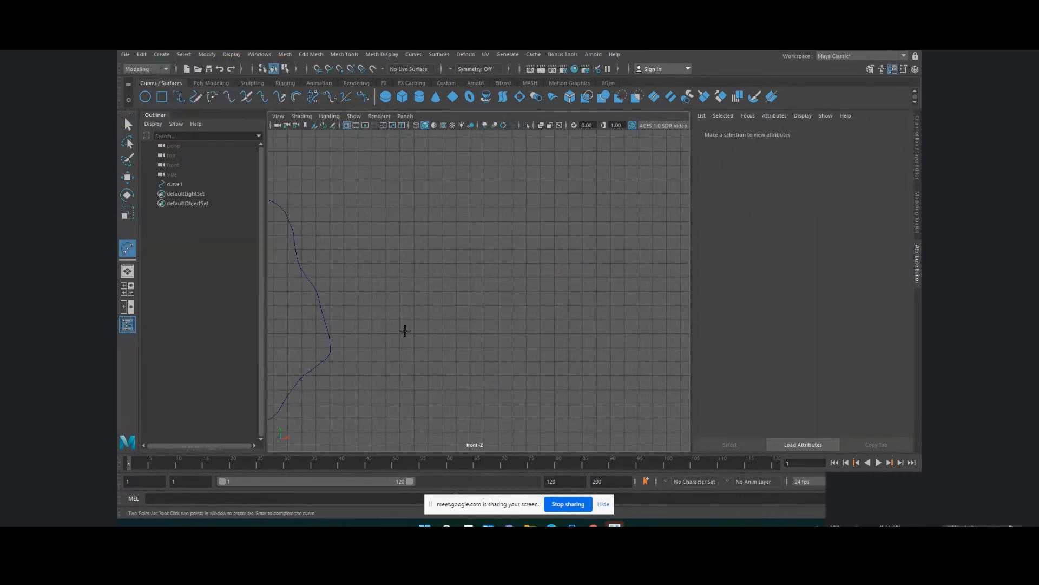
left_click(423, 331)
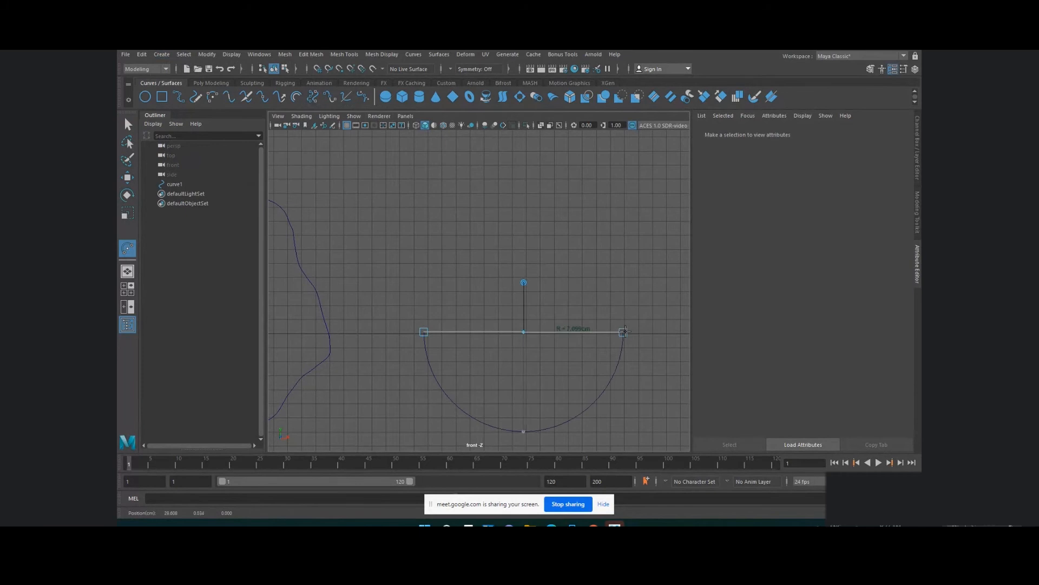
left_click(629, 330)
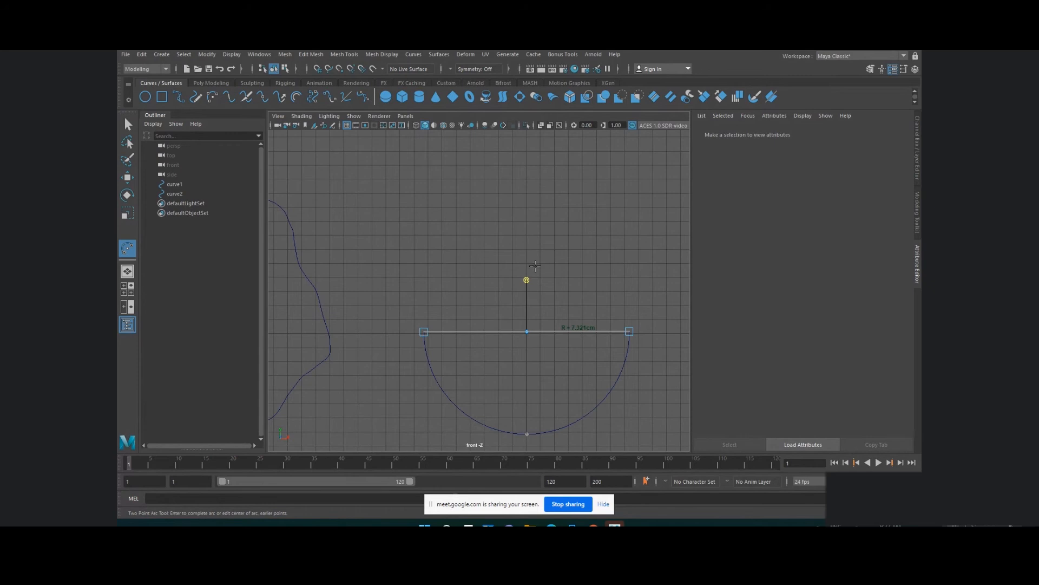
left_click(527, 280)
key("Return")
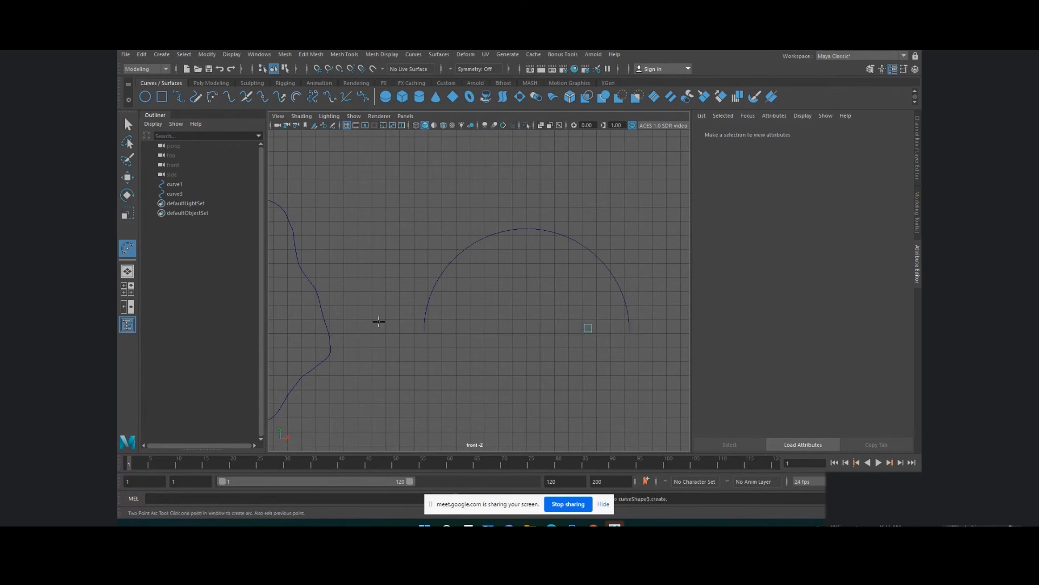
Step: Delete the pencil curve and the two-point arc, and return to the four-view layout
left_click(128, 125)
scroll(340, 203, "down", 3)
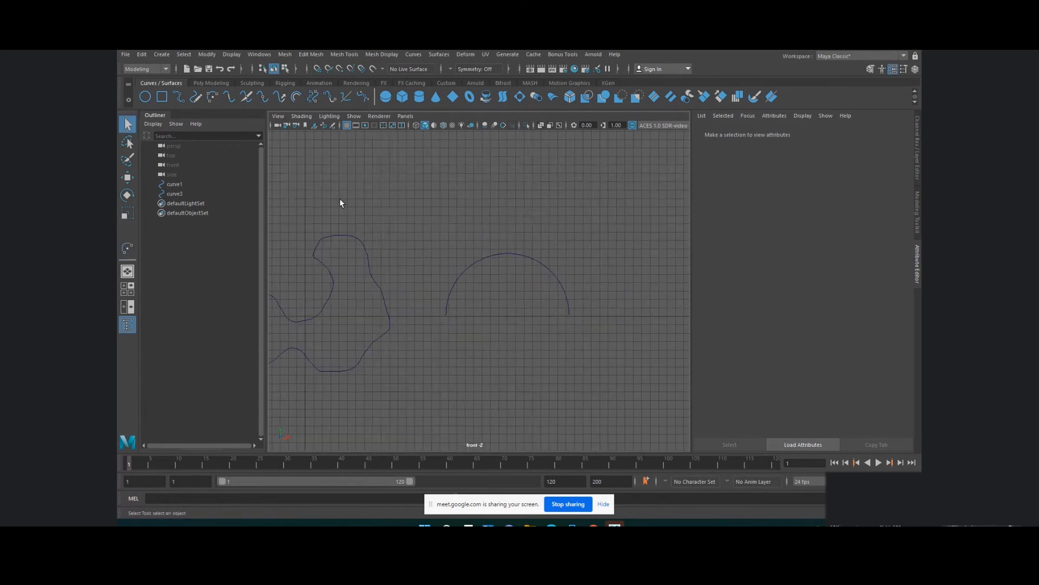
scroll(514, 236, "down", 3)
left_click_drag(475, 290, 336, 372)
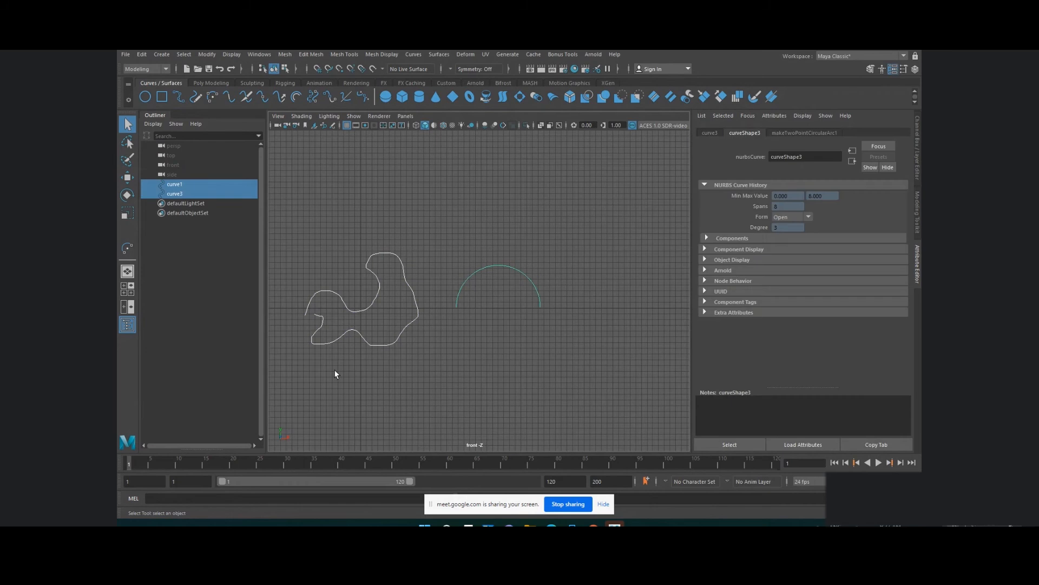
key("Delete")
key("space")
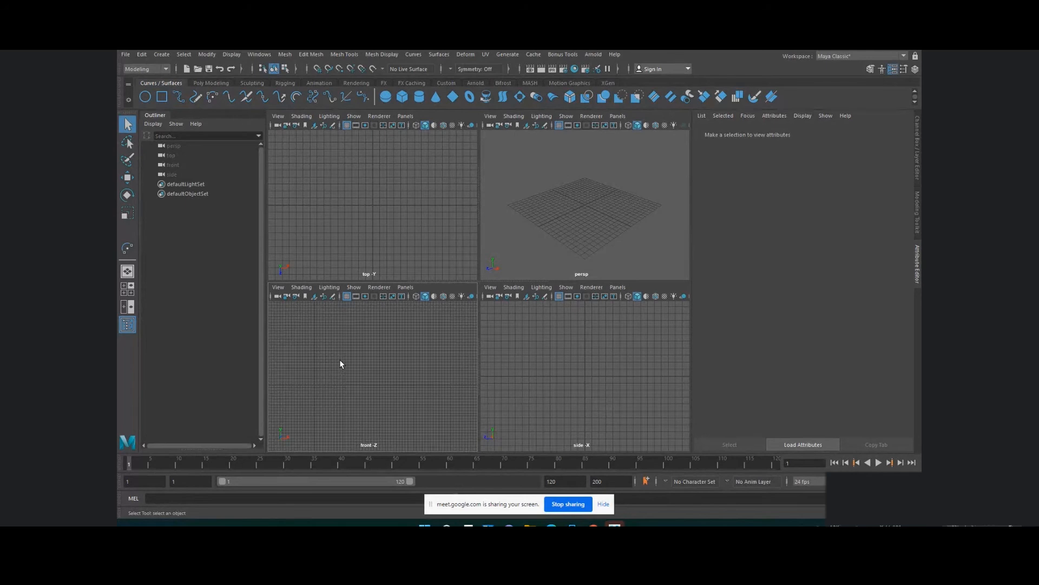
scroll(340, 359, "up", 3)
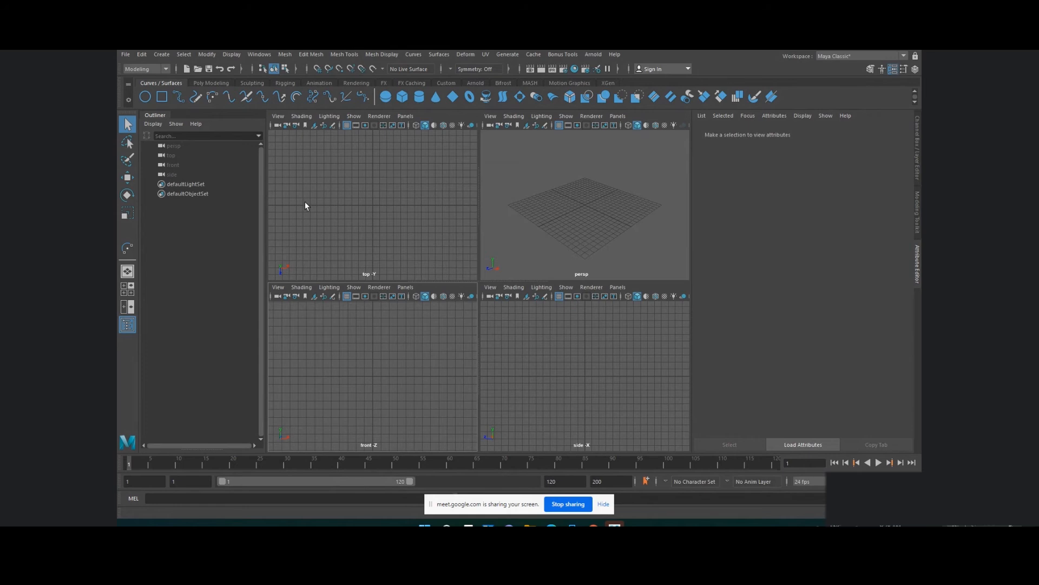
left_click(445, 54)
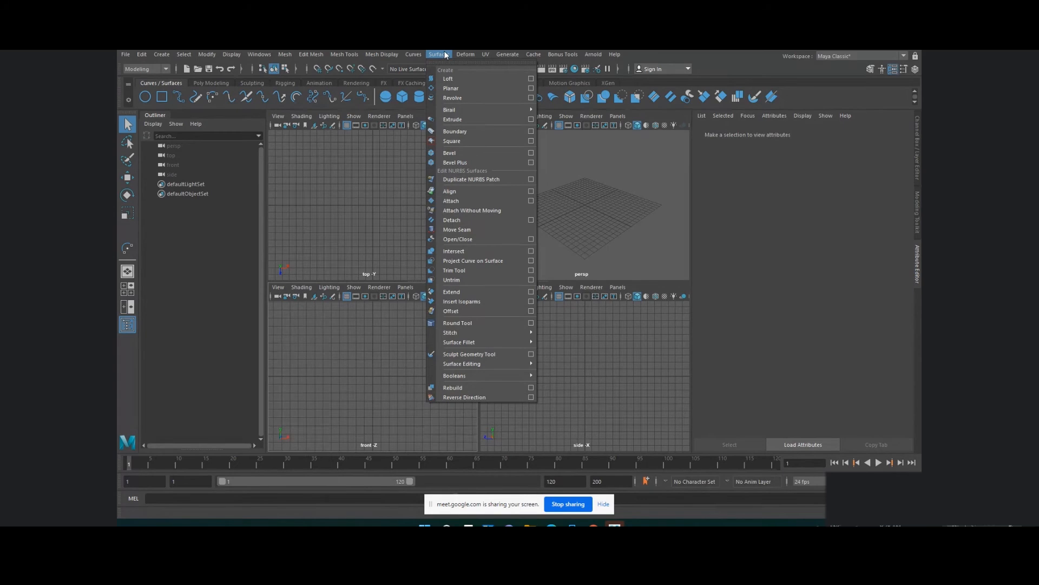
left_click(446, 54)
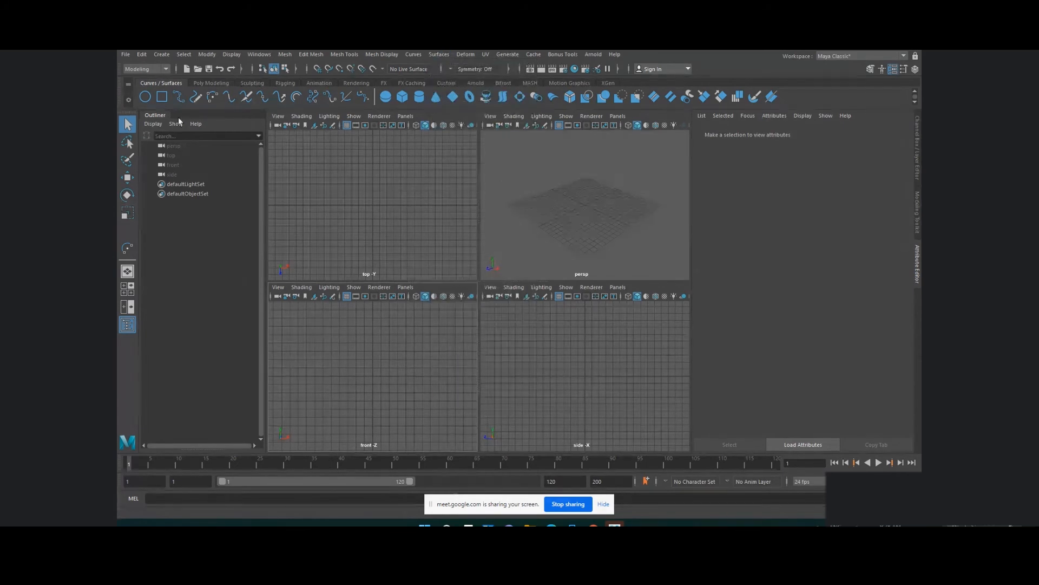
Step: Create a NURBS circle with a radius of 1 and 24 sections at the origin
double_click(146, 100)
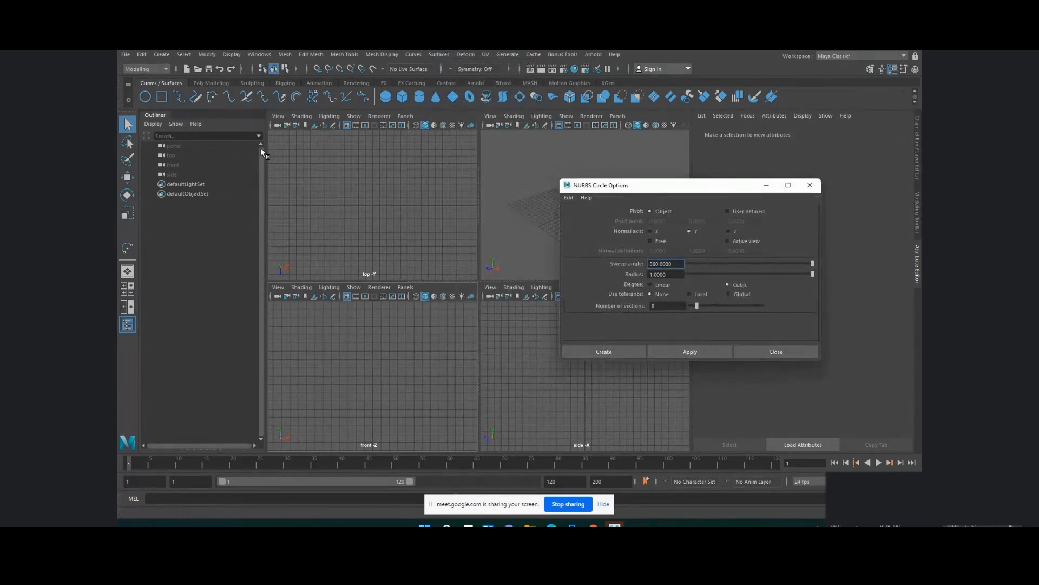
left_click(665, 306)
double_click(665, 305)
left_click_drag(696, 305, 737, 305)
left_click(617, 352)
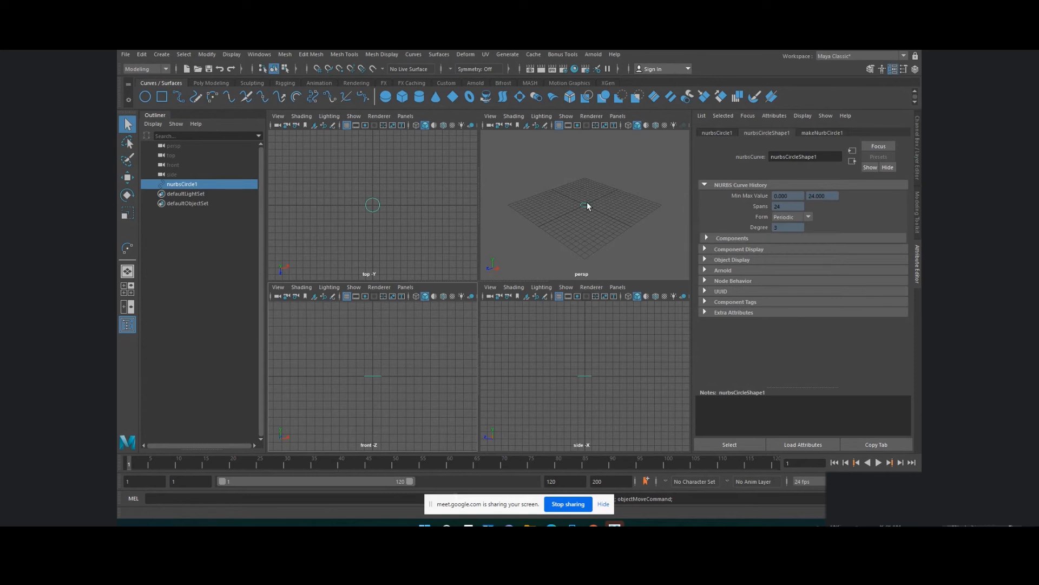
Step: Frame the circle in the full perspective view, show and select all its control vertices, and return to object selection
key("f")
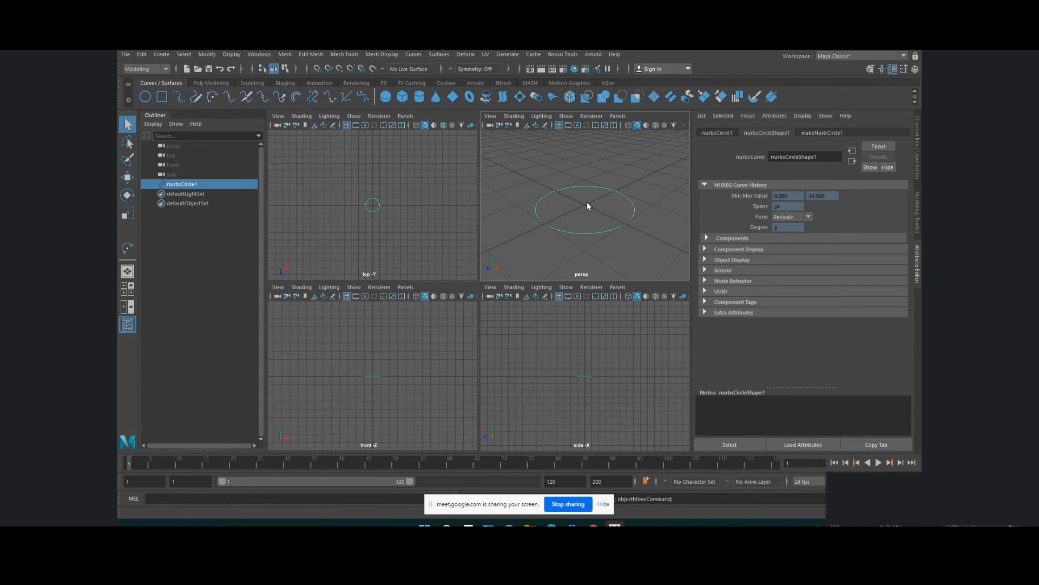
key("space")
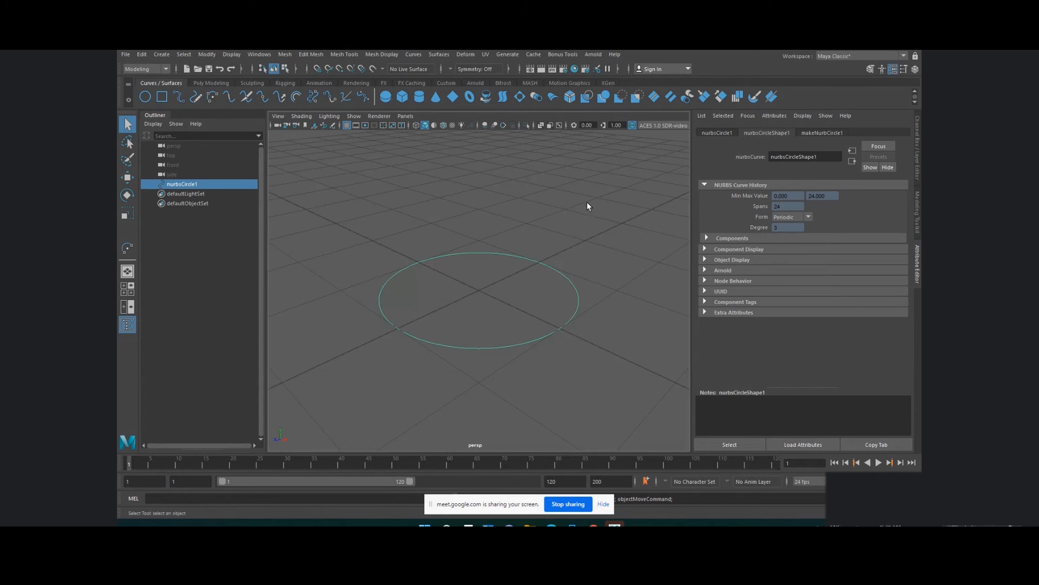
right_click(480, 238)
right_click_drag(480, 238, 443, 236)
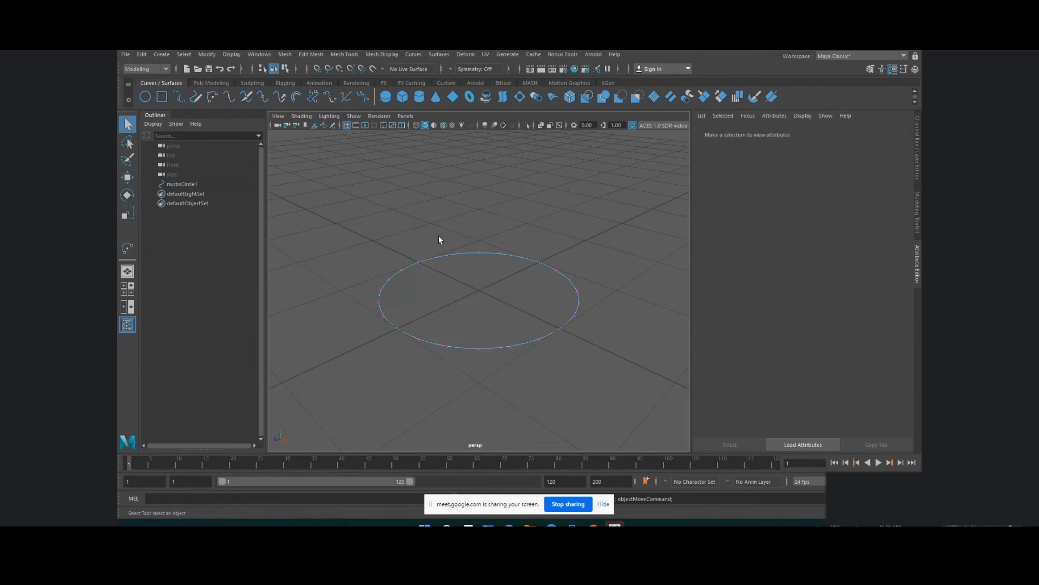
left_click_drag(332, 217, 644, 418)
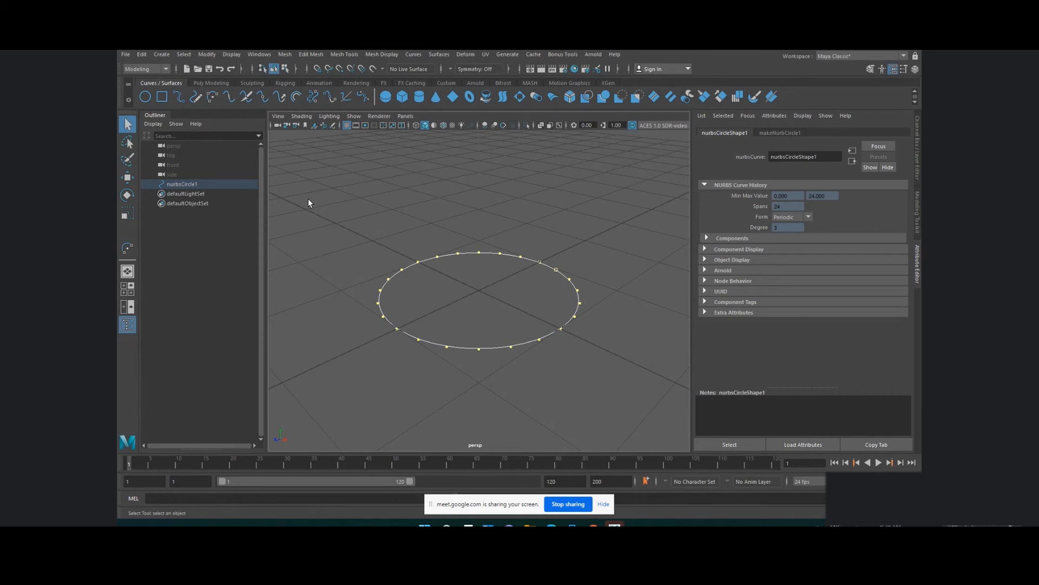
key("F8")
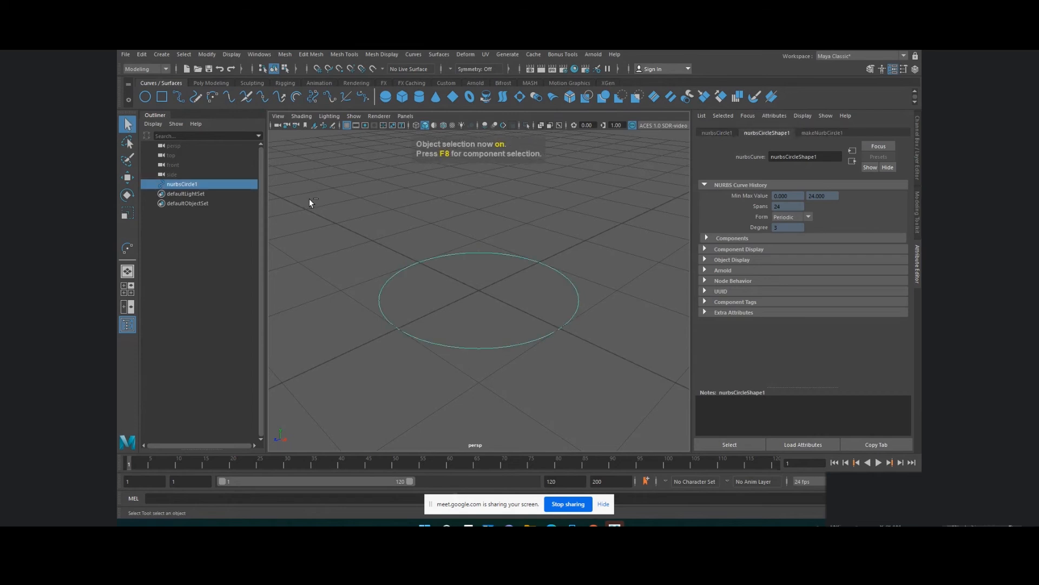
Step: Duplicate the NURBS circle in place and frame the copy in the top view
key("ctrl+d")
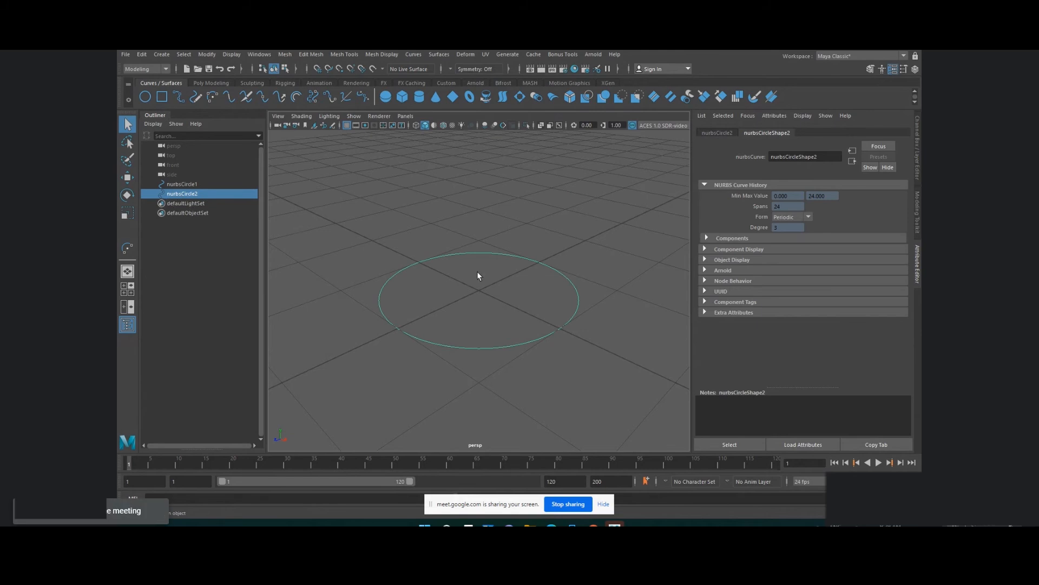
key("space")
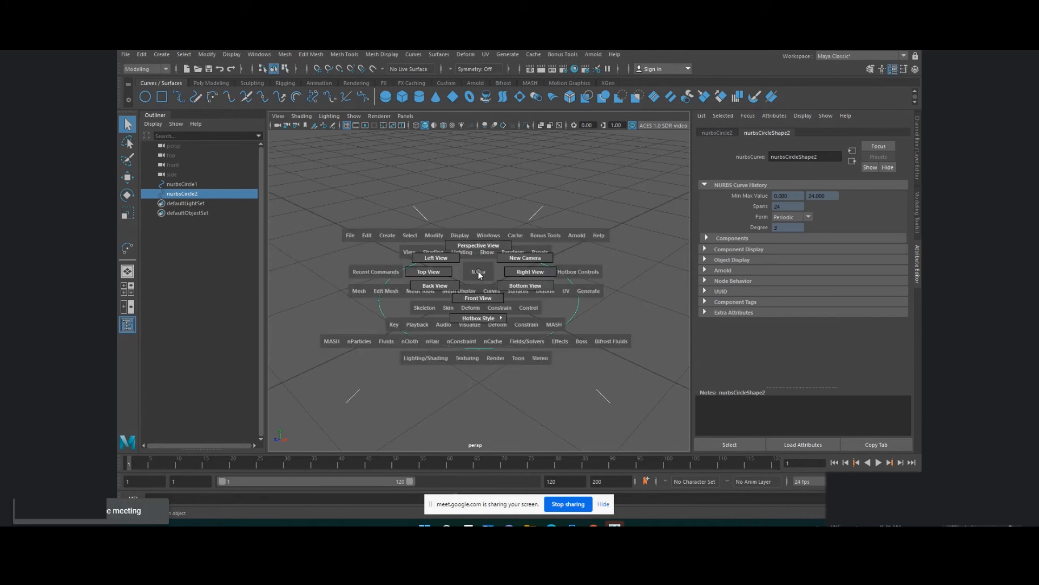
left_click_drag(479, 275, 428, 271)
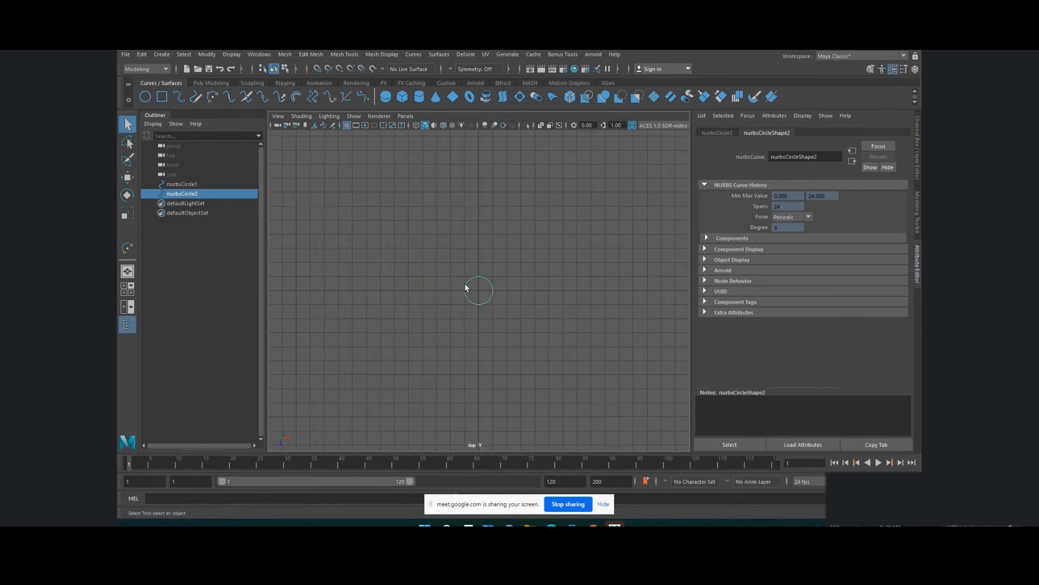
key("space")
key("space")
key("f")
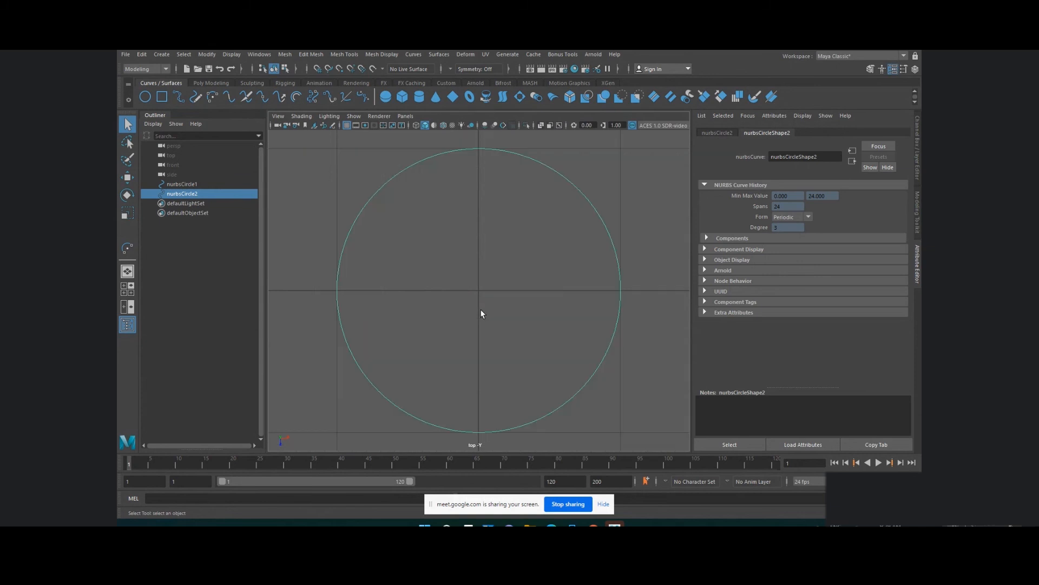
Step: Show the duplicate circle's control vertices and select every other one all around it
right_click_drag(454, 244, 427, 233)
left_click_drag(461, 181, 462, 180)
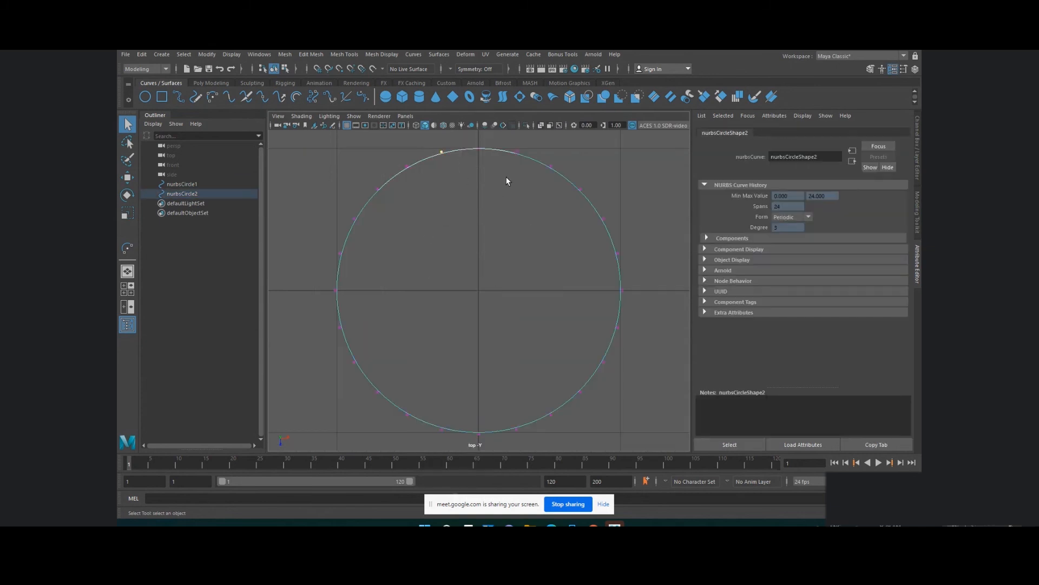
left_click_drag(571, 212, 599, 187, "shift")
left_click_drag(597, 246, 626, 263, "shift")
left_click_drag(631, 349, 631, 350, "shift")
left_click_drag(564, 381, 592, 404, "shift")
left_click_drag(438, 436, 439, 436, "shift")
left_click_drag(349, 404, 348, 404, "shift")
left_click_drag(358, 318, 319, 340, "shift")
left_click_drag(352, 244, 321, 263, "shift")
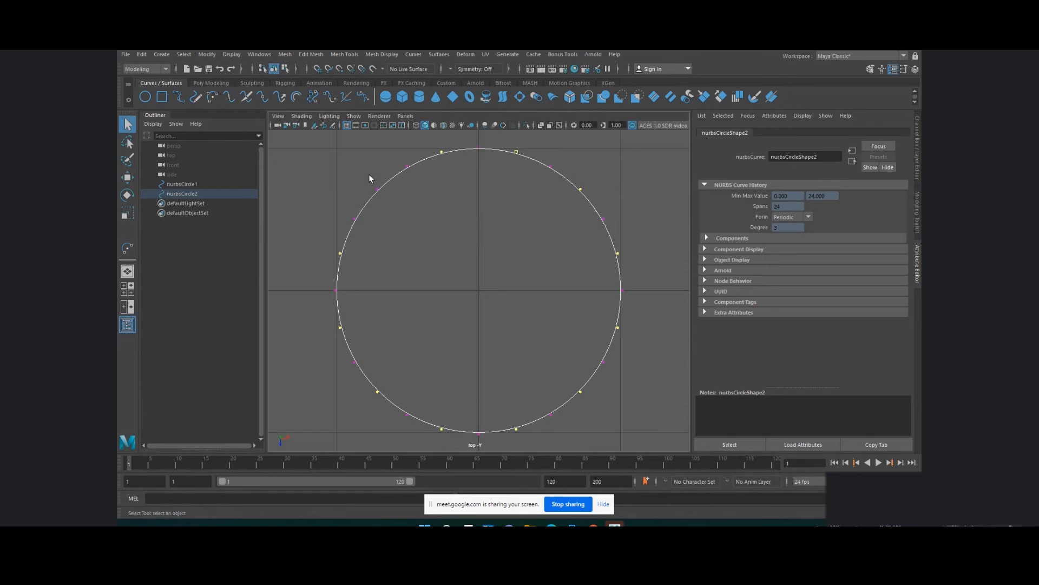
left_click_drag(369, 174, 393, 202, "shift")
Step: Scale the selected alternate control vertices of the duplicate circle inward to scallop it in the perspective view, then return to object selection
key("space")
key("space")
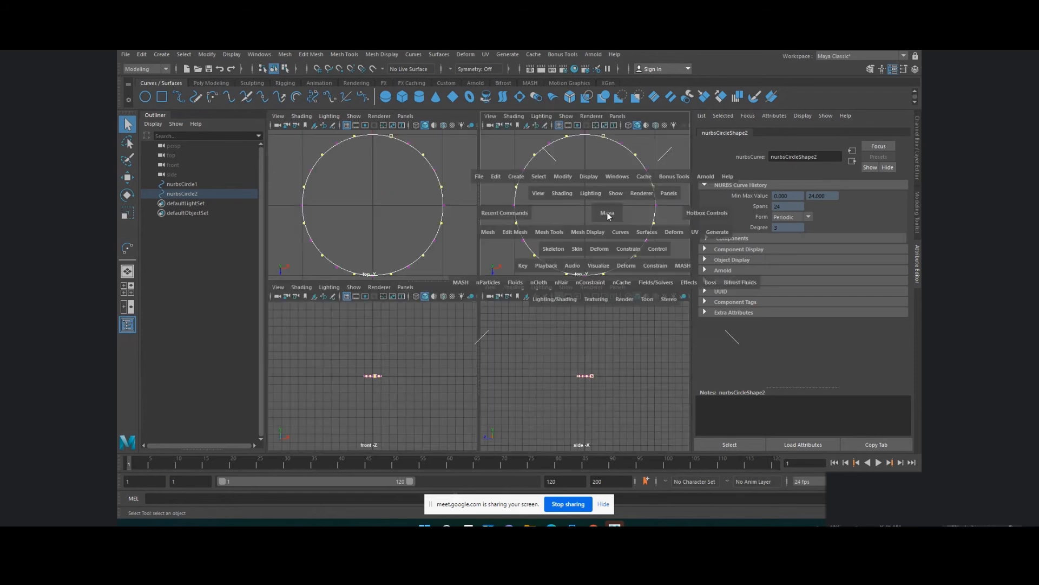
left_click_drag(606, 212, 607, 187)
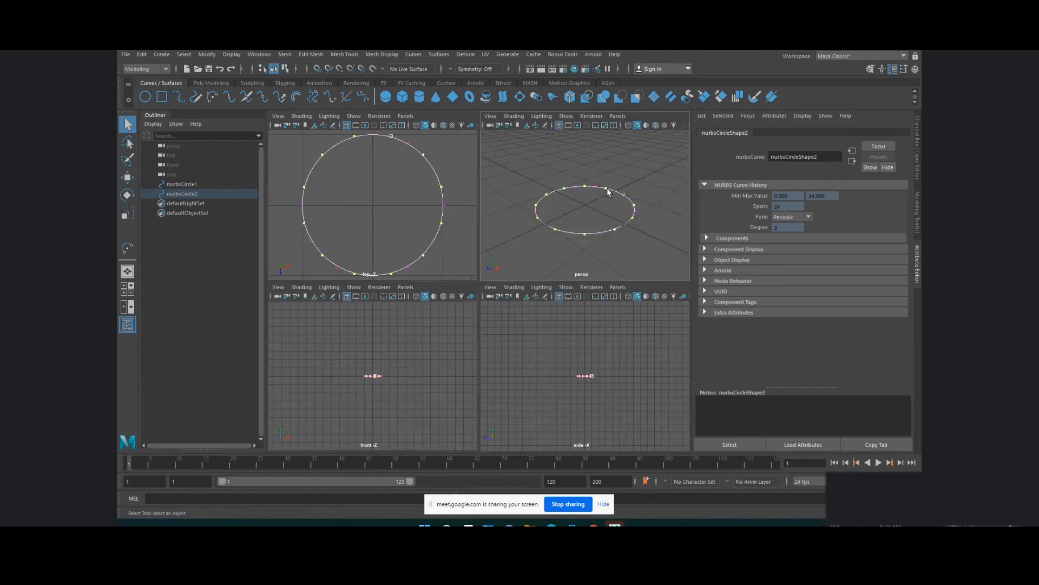
key("space")
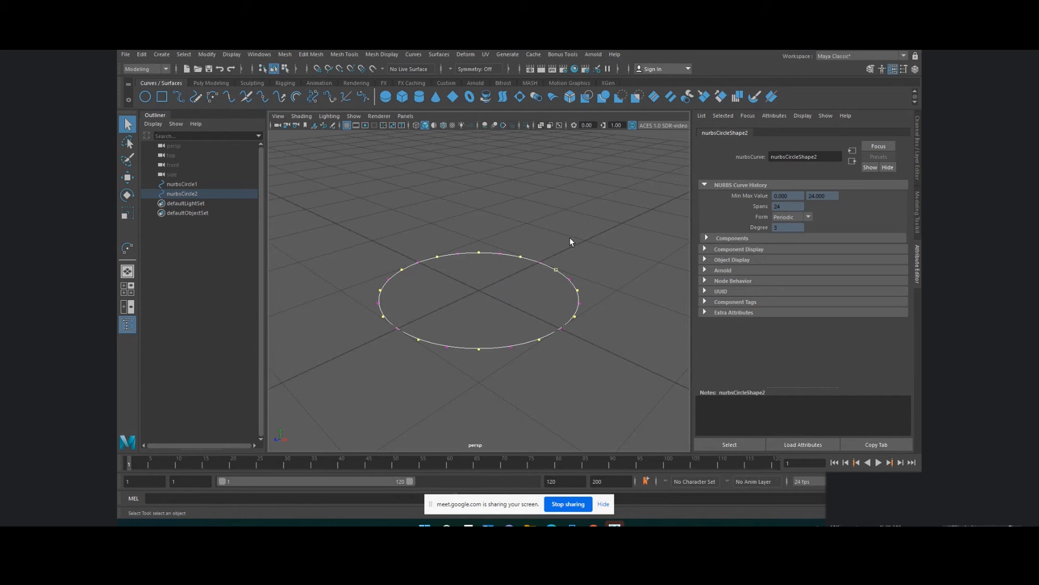
key("r")
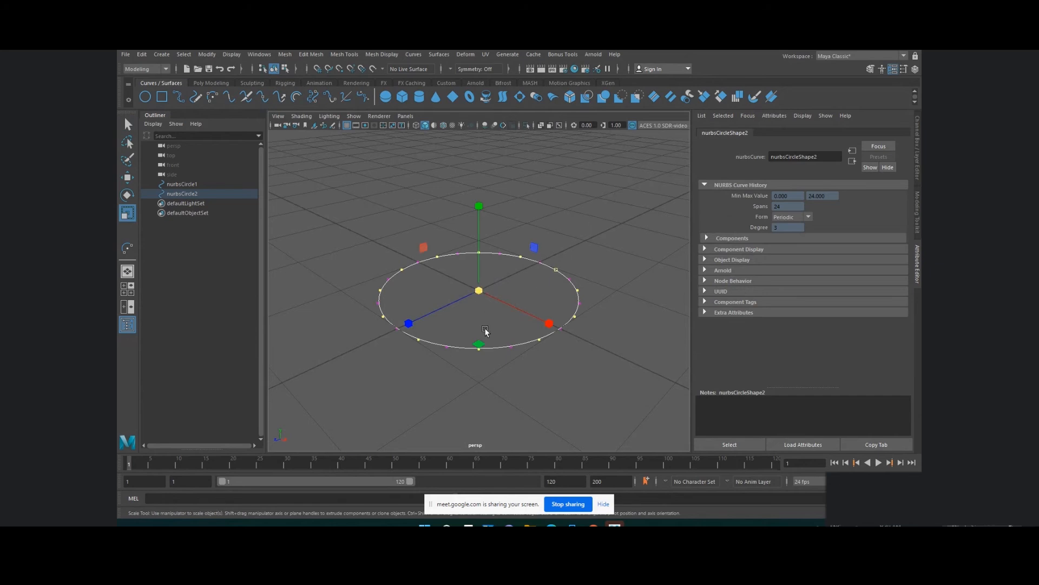
left_click_drag(482, 346, 479, 333)
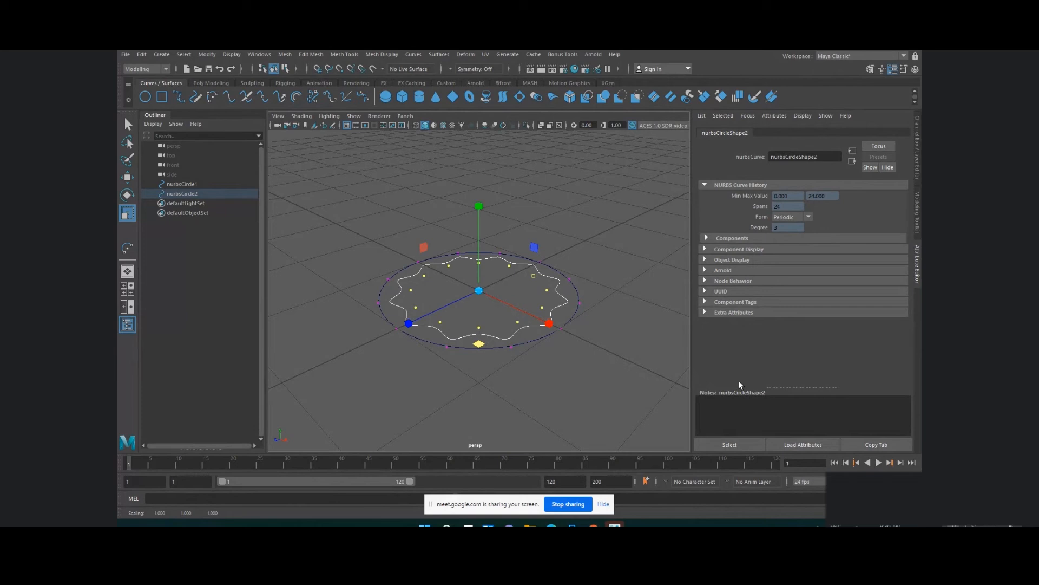
key("F8")
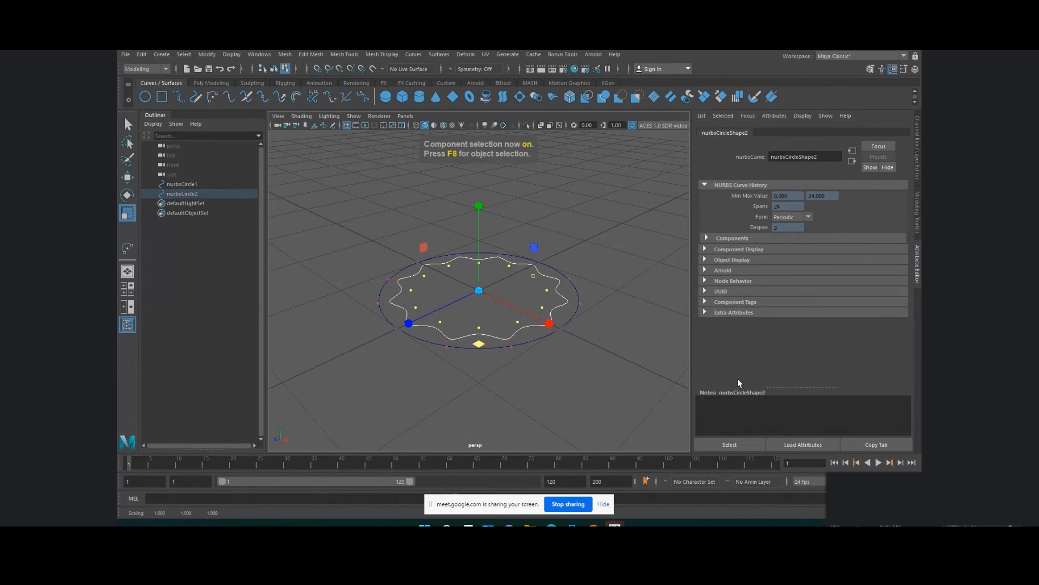
left_click_drag(479, 291, 496, 292)
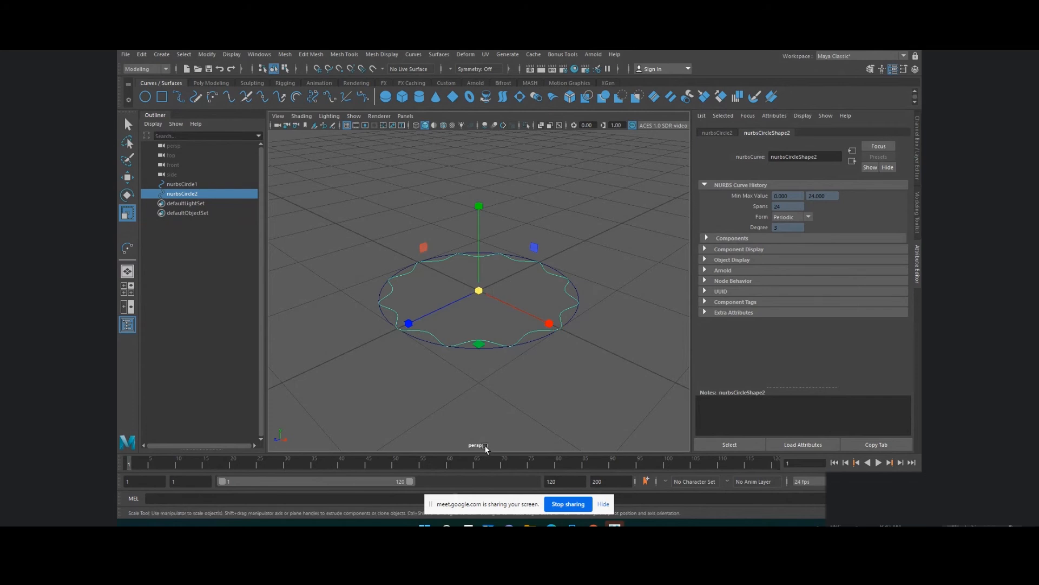
Step: Duplicate the scalloped circle in place and show the control vertices of the copy
key("ctrl+d")
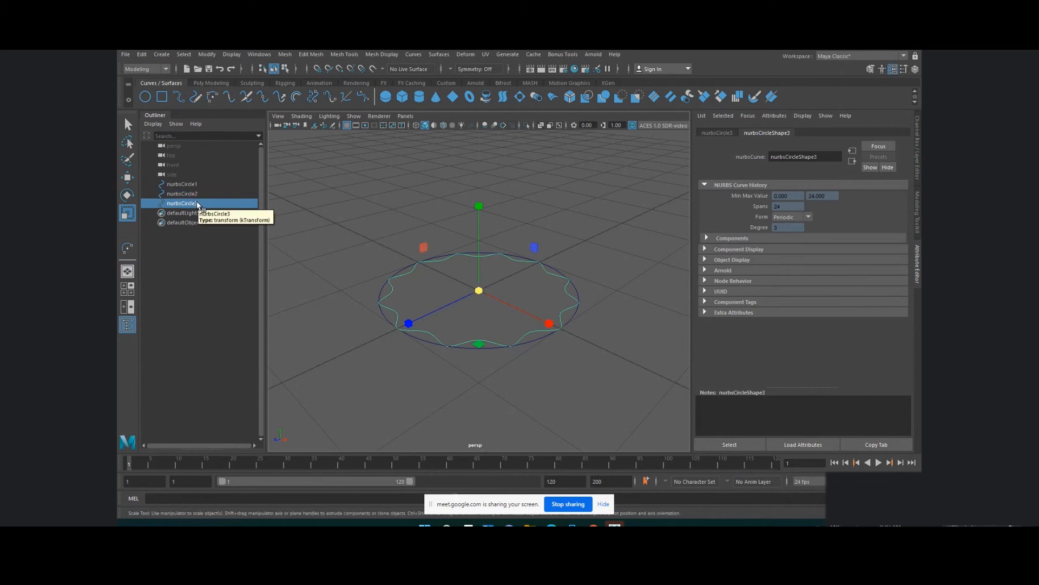
right_click(327, 212)
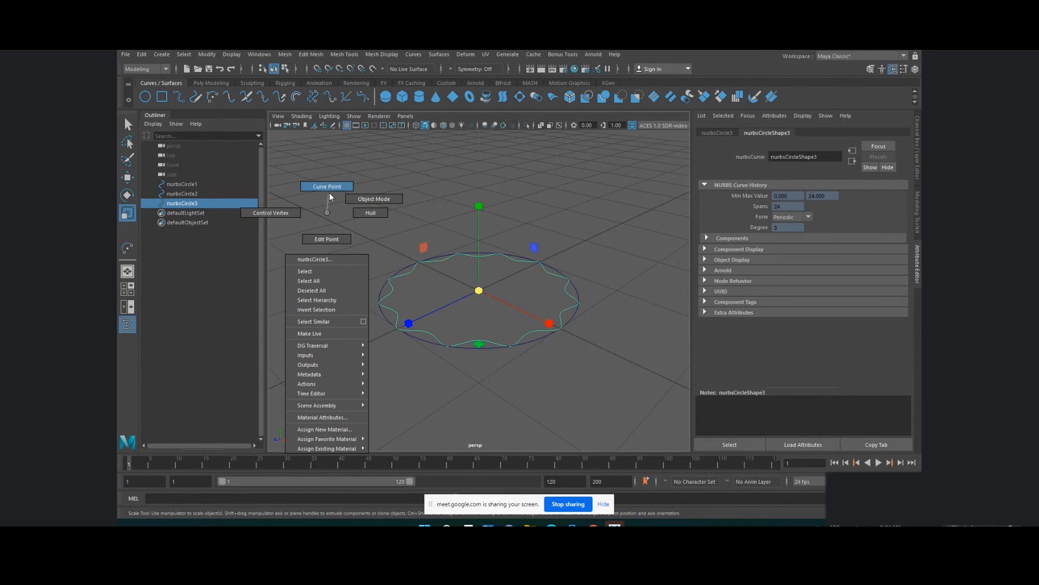
left_click(284, 214)
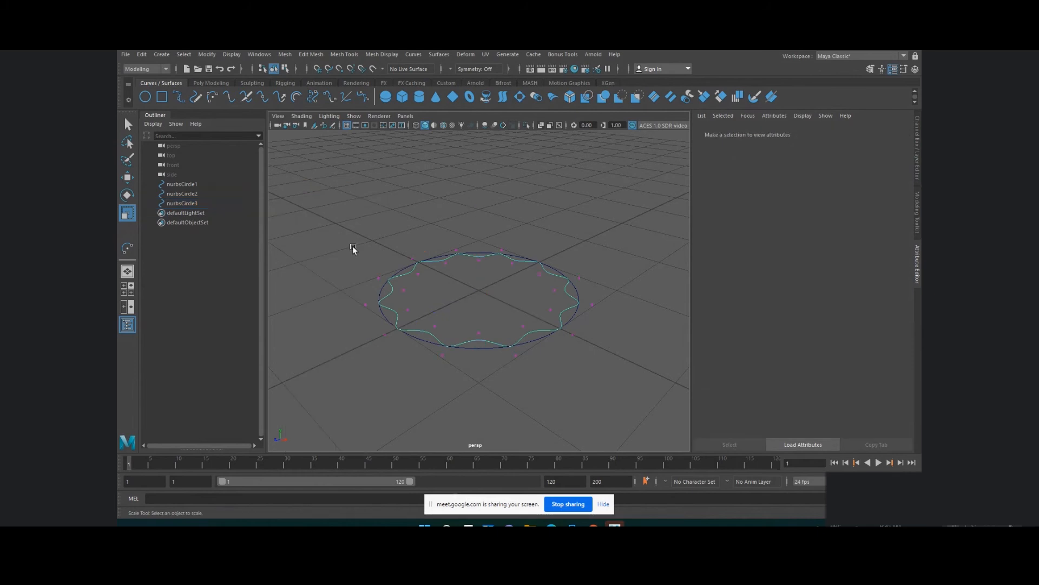
Step: Select the outer alternate control vertices all around the new scalloped copy in the top view
key("space")
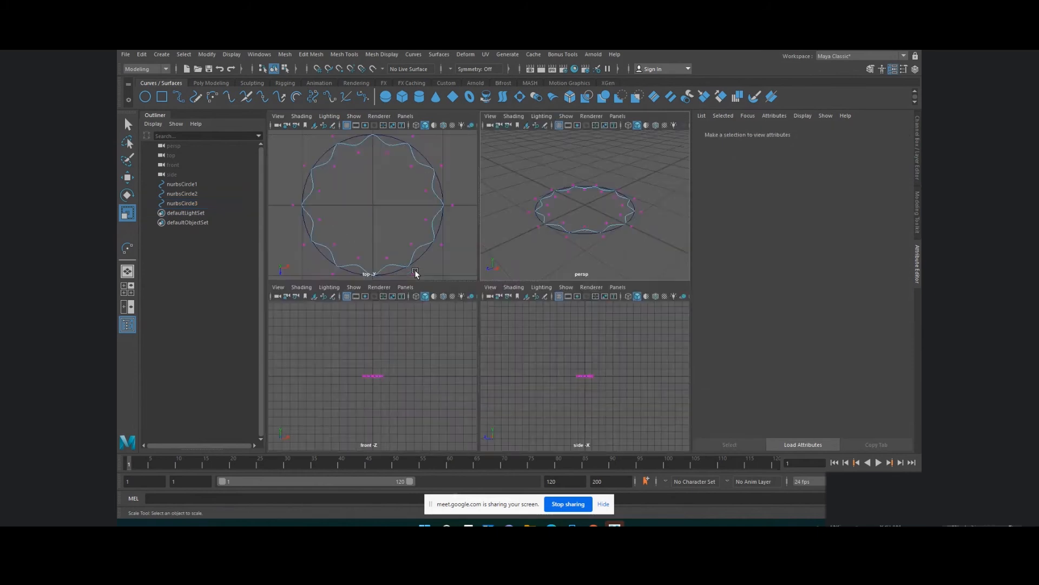
key("space")
left_click_drag(435, 213, 458, 176)
left_click_drag(497, 213, 596, 380, "shift")
left_click_drag(428, 360, 522, 414, "shift")
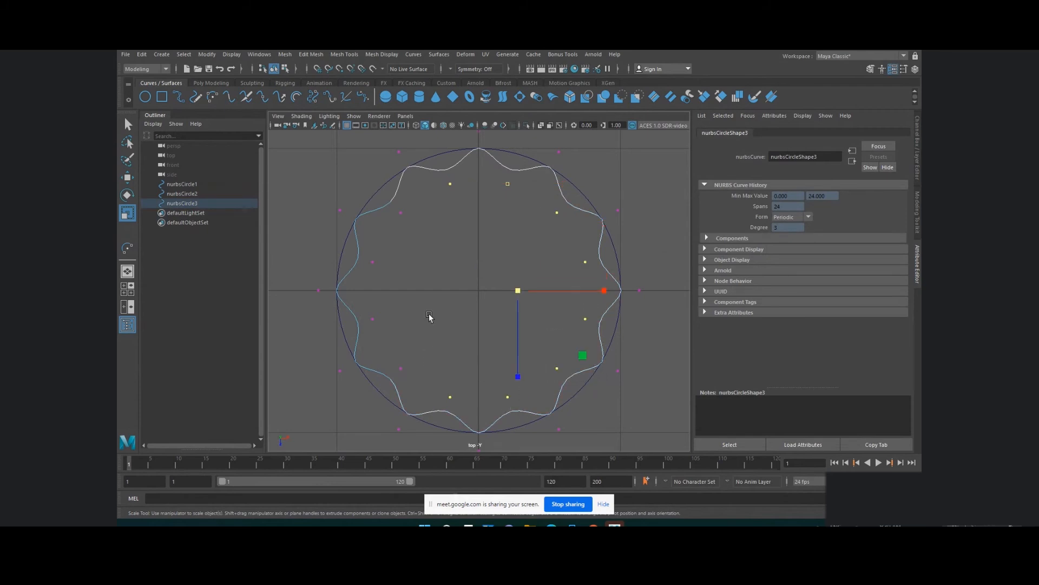
left_click_drag(431, 312, 358, 383, "shift")
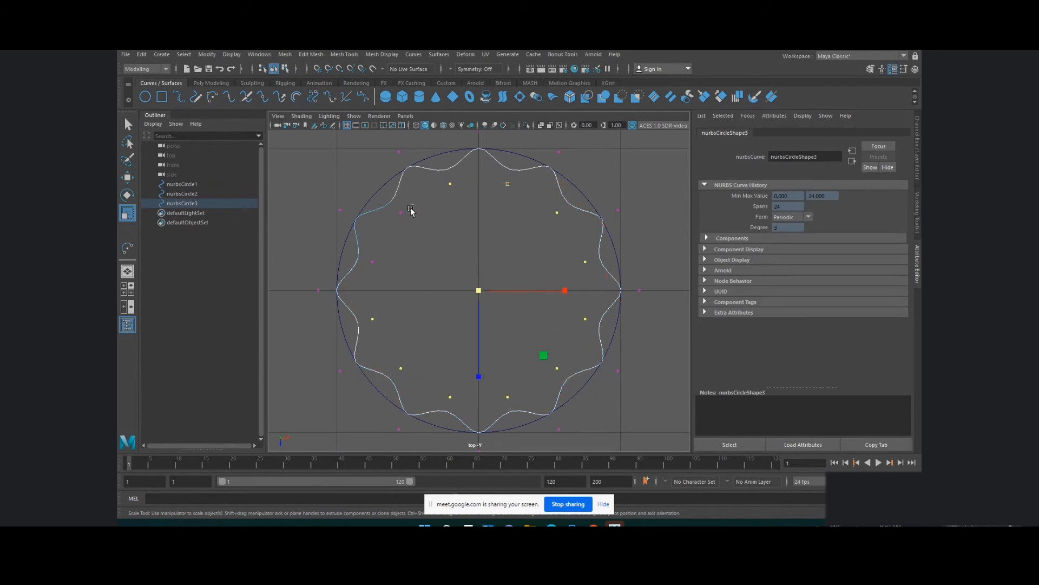
left_click_drag(414, 204, 378, 288, "shift")
Step: Scale the selected outer control vertices outward in the perspective view to form a wider star-like curve, then return to object selection
key("space")
key("space")
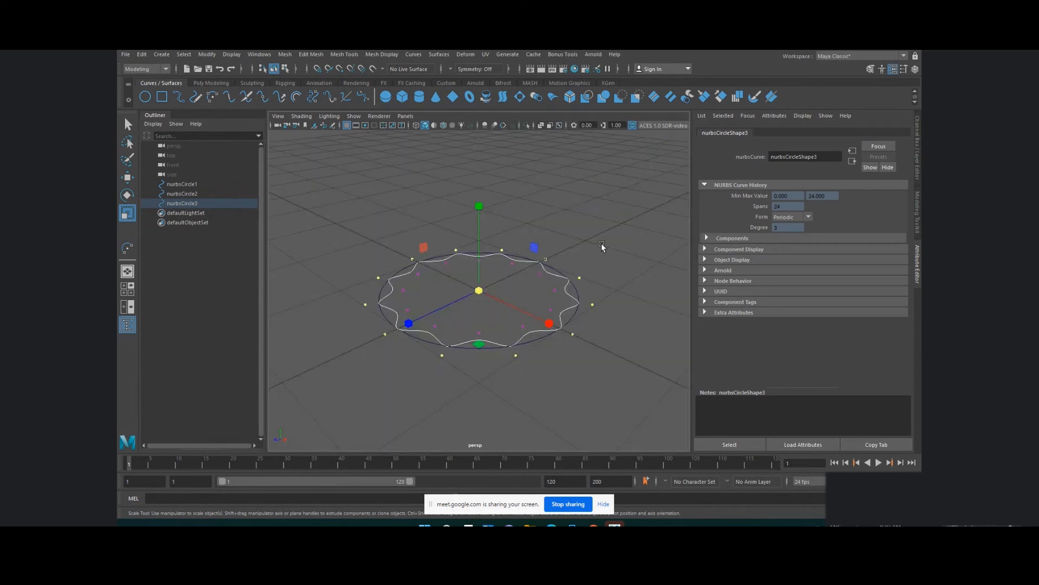
left_click_drag(482, 349, 478, 356)
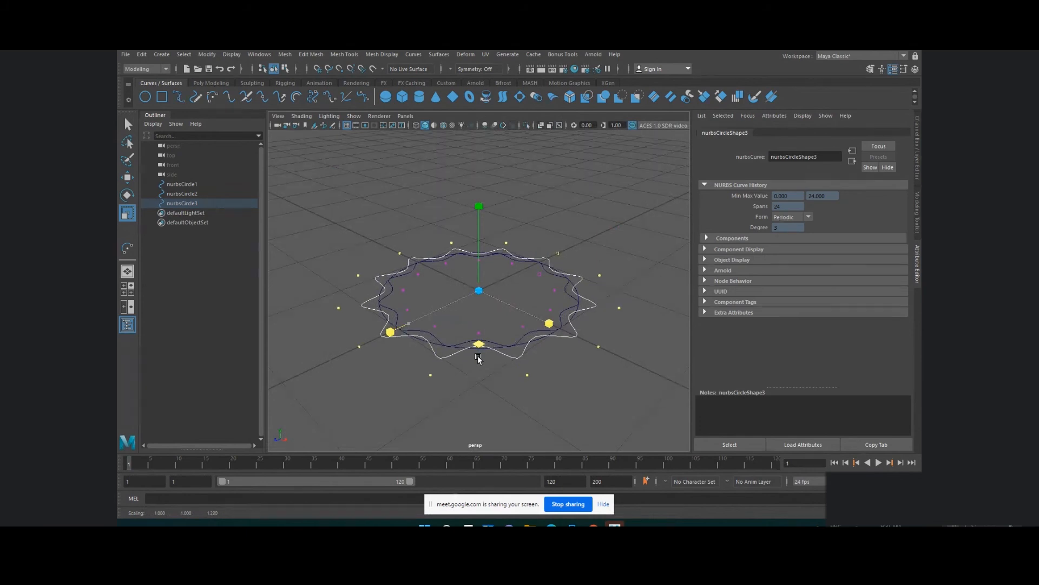
left_click_drag(477, 355, 479, 355)
key("w")
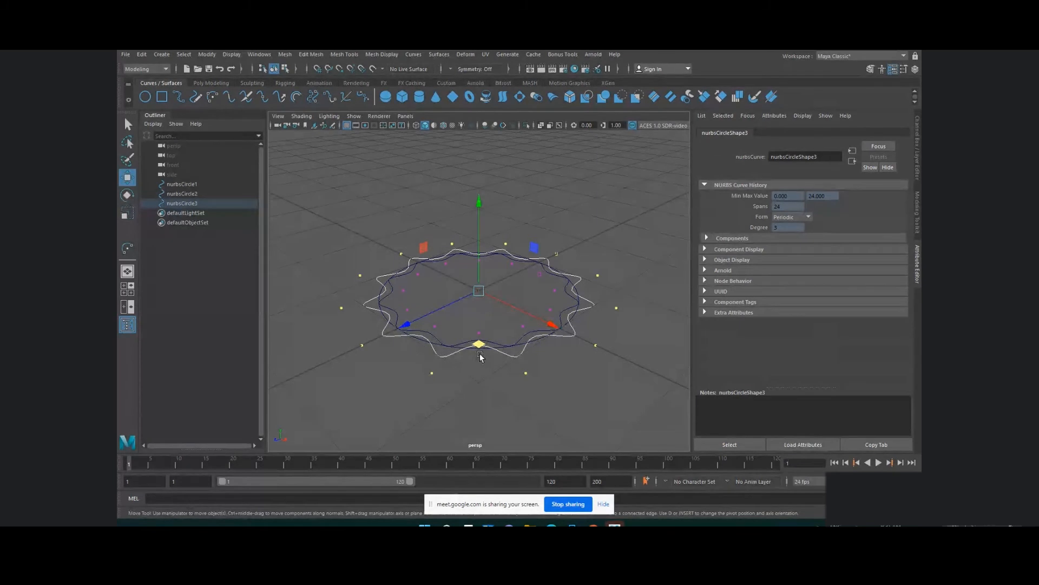
key("F8")
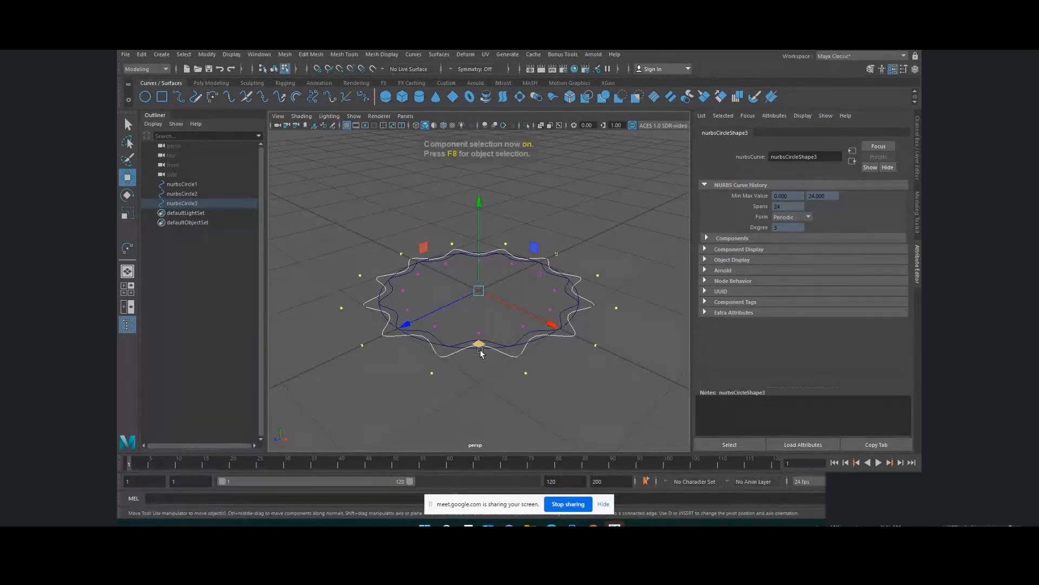
key("F8")
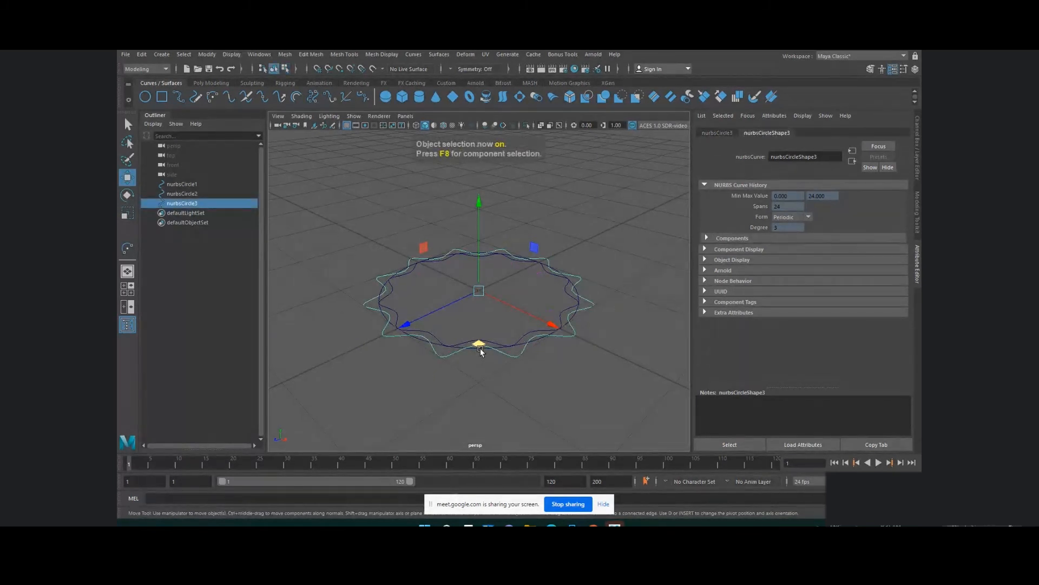
Step: Raise the plain circle straight up about 0.42 units above the two scalloped curves
left_click(483, 350)
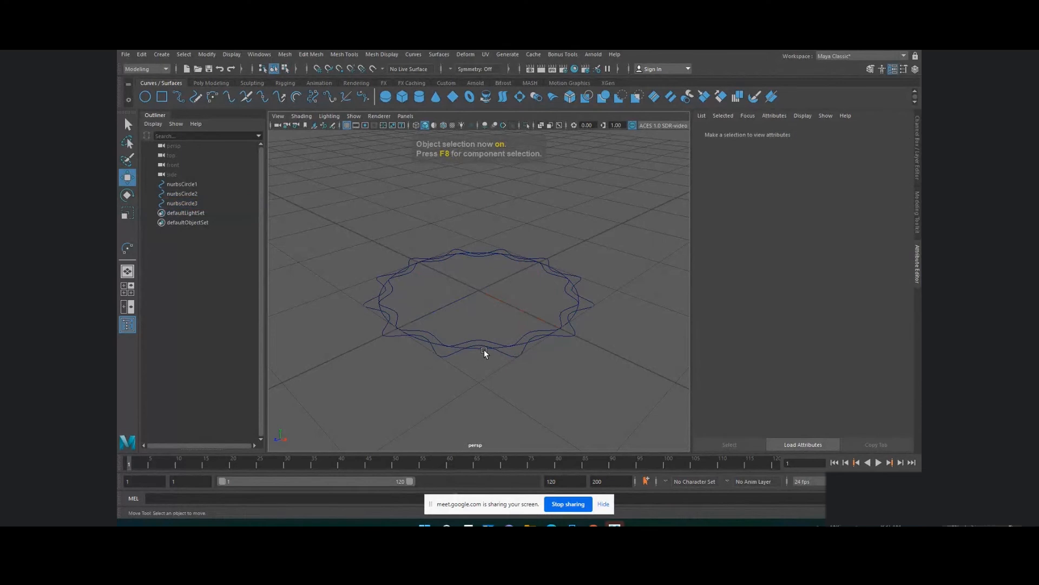
left_click(484, 349)
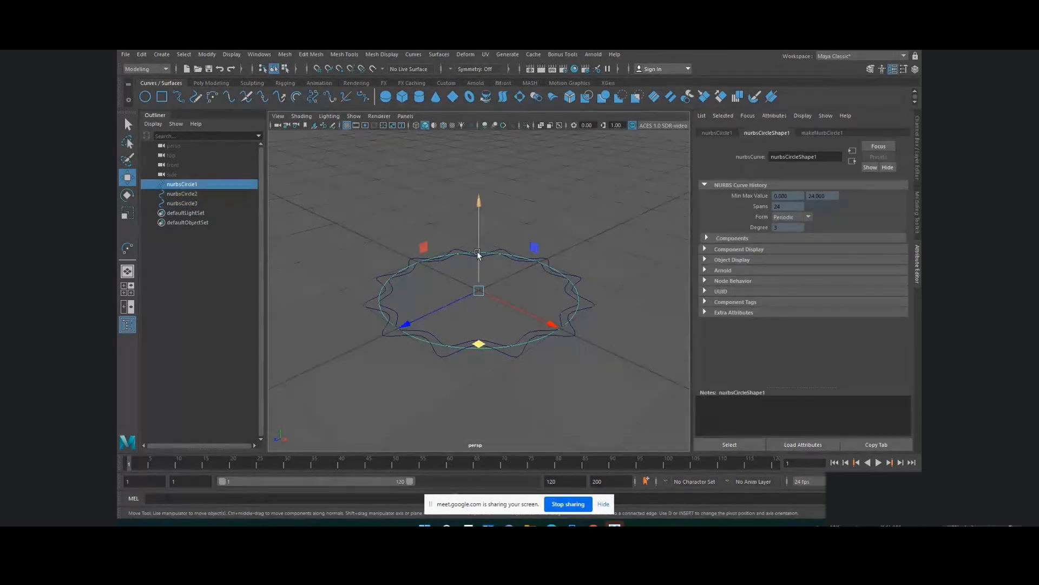
left_click_drag(478, 249, 479, 212)
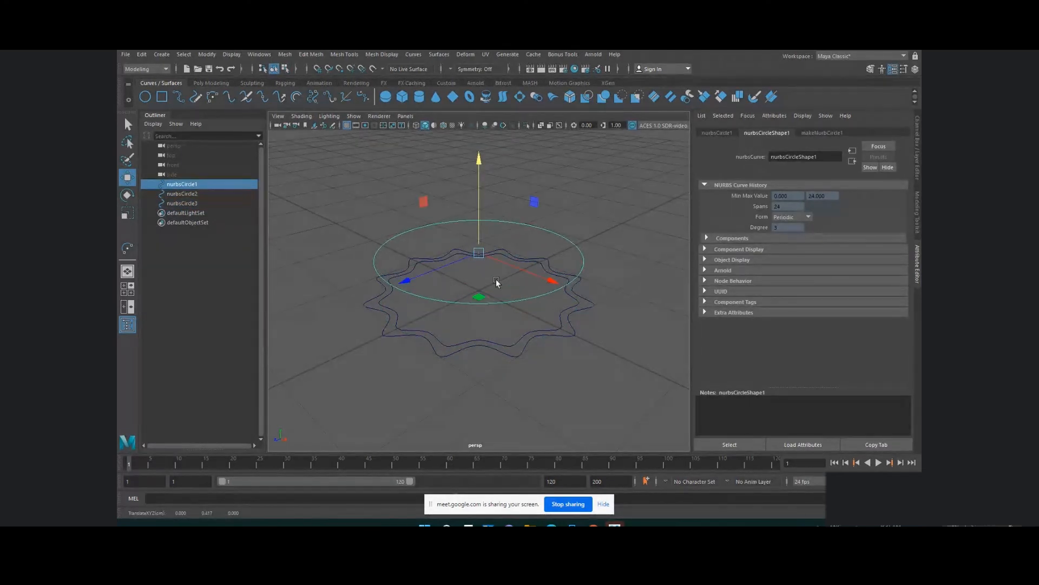
Step: Raise the smaller scalloped curve to sit between the plain circle and the larger scalloped curve, and check the vertical spacing
left_click(515, 344)
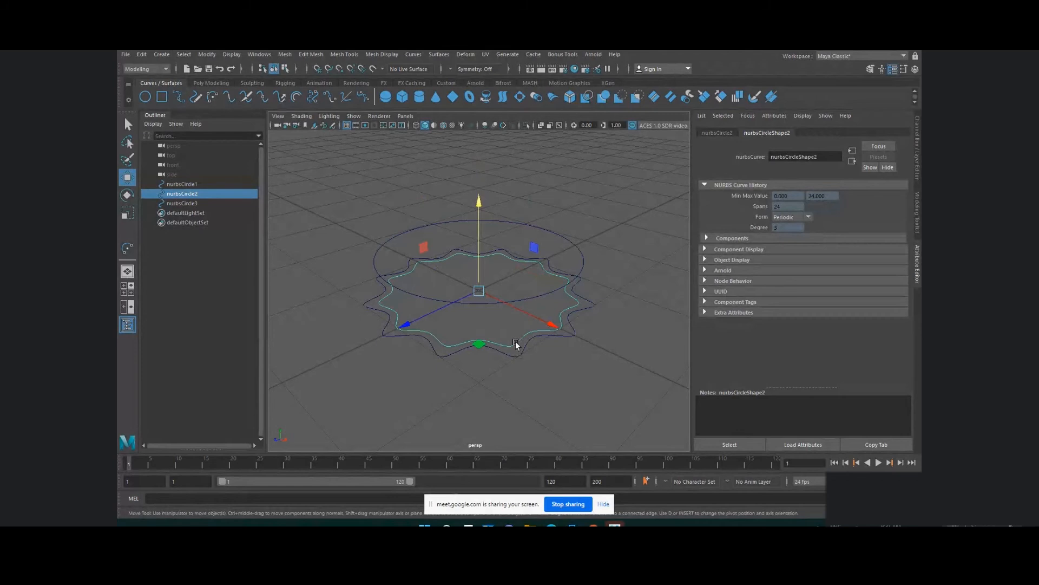
mouse_move(479, 272)
left_mouse_down()
mouse_move(479, 254)
mouse_move(478, 270)
left_mouse_up()
left_click(515, 355)
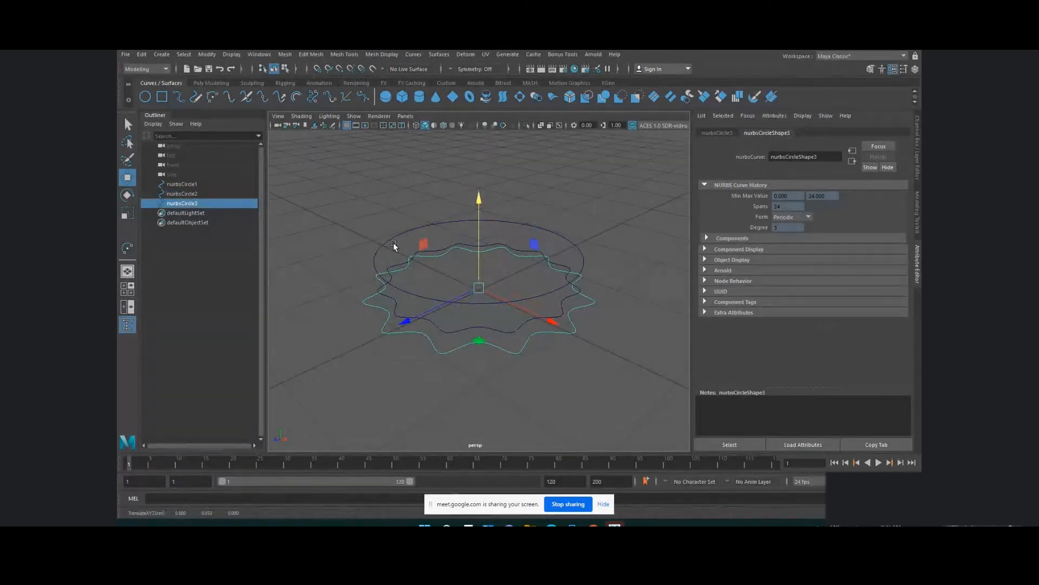
left_click(412, 299)
left_click_drag(412, 300, 408, 287, "alt")
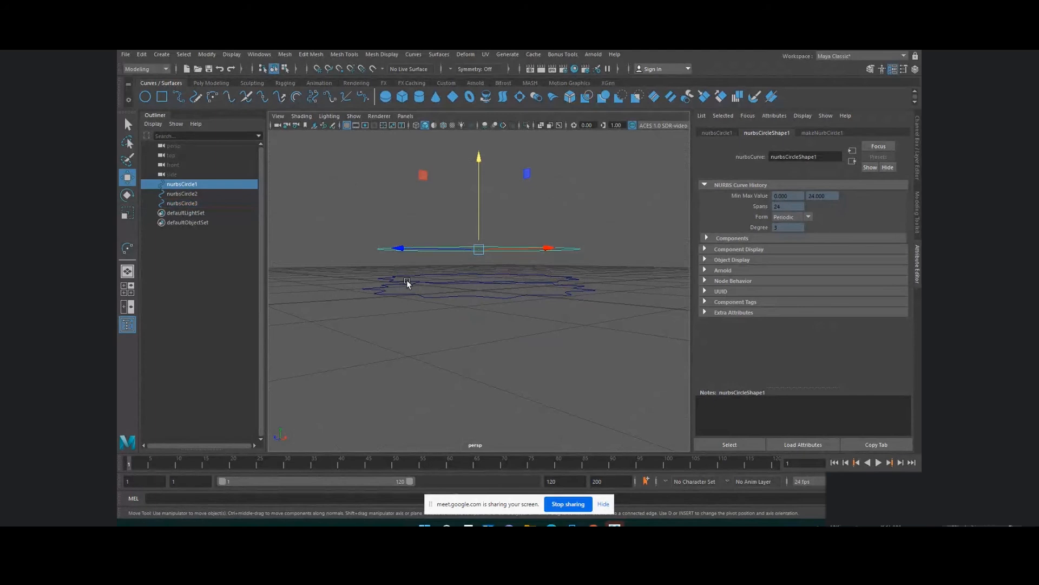
left_click(407, 281)
left_click_drag(480, 250, 451, 361)
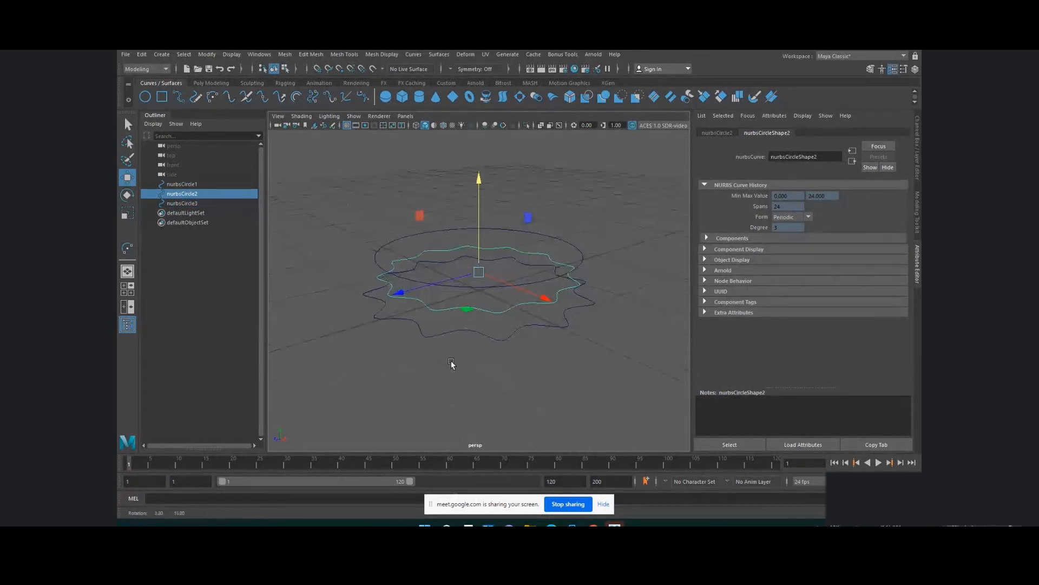
Step: Select the plain circle, the middle scalloped curve and the lowest curve in that order, and loft a surface through them
left_click(580, 271)
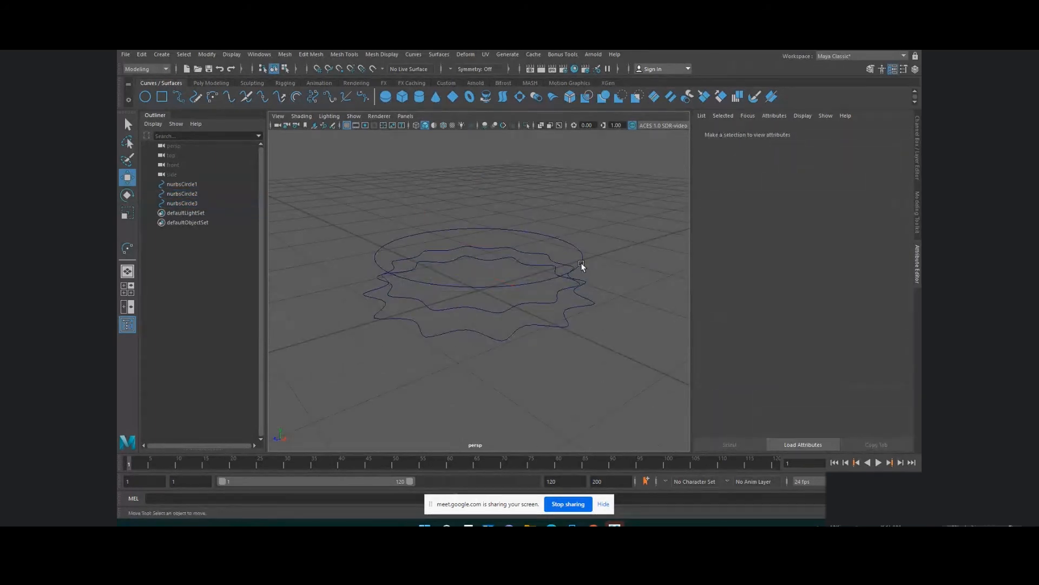
left_click(581, 266)
left_click(584, 279, "shift")
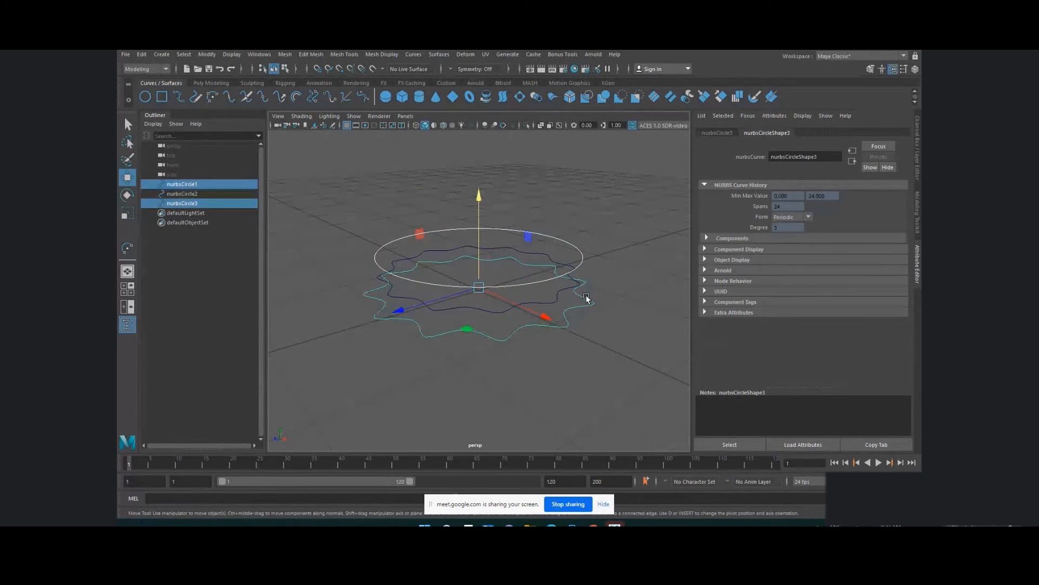
left_click(538, 305, "shift")
left_click(516, 304, "shift")
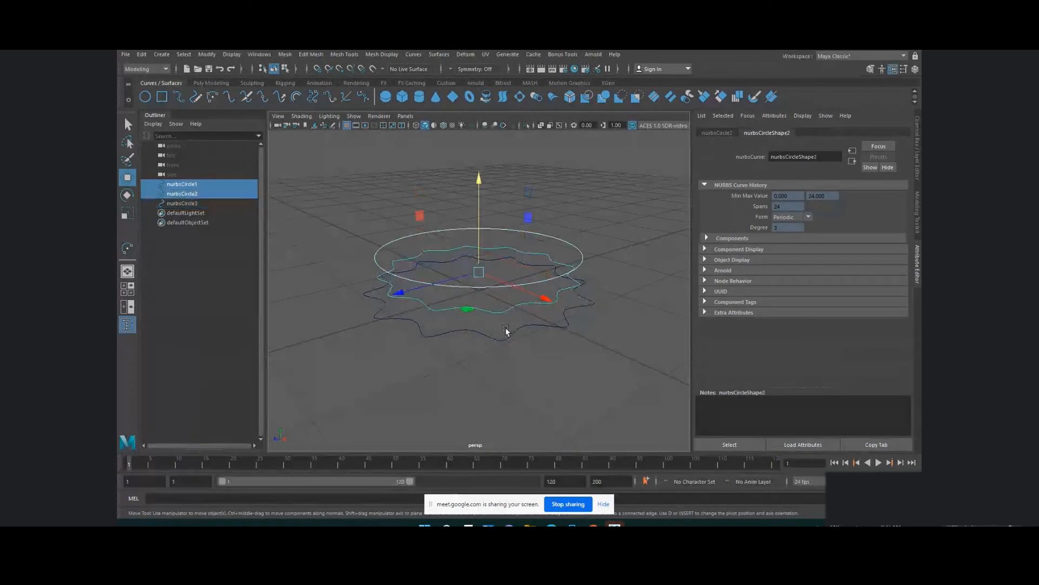
left_click(505, 329, "shift")
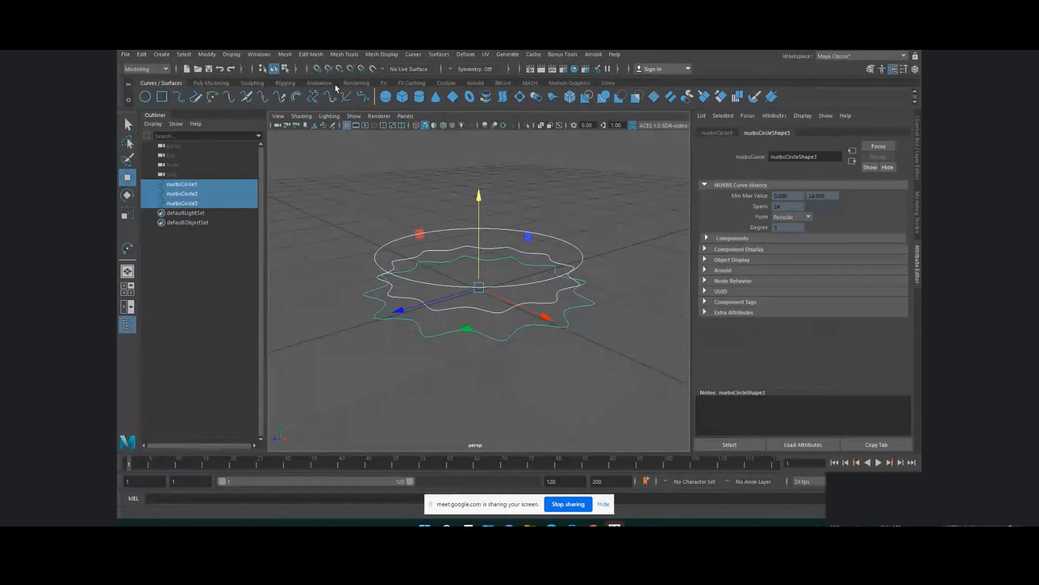
left_click(436, 54)
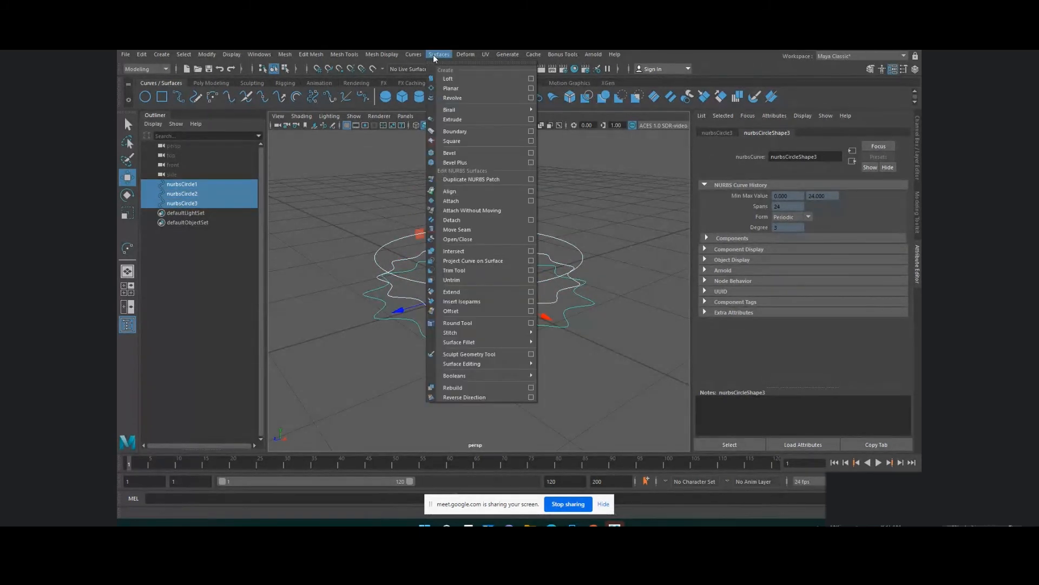
left_click(450, 79)
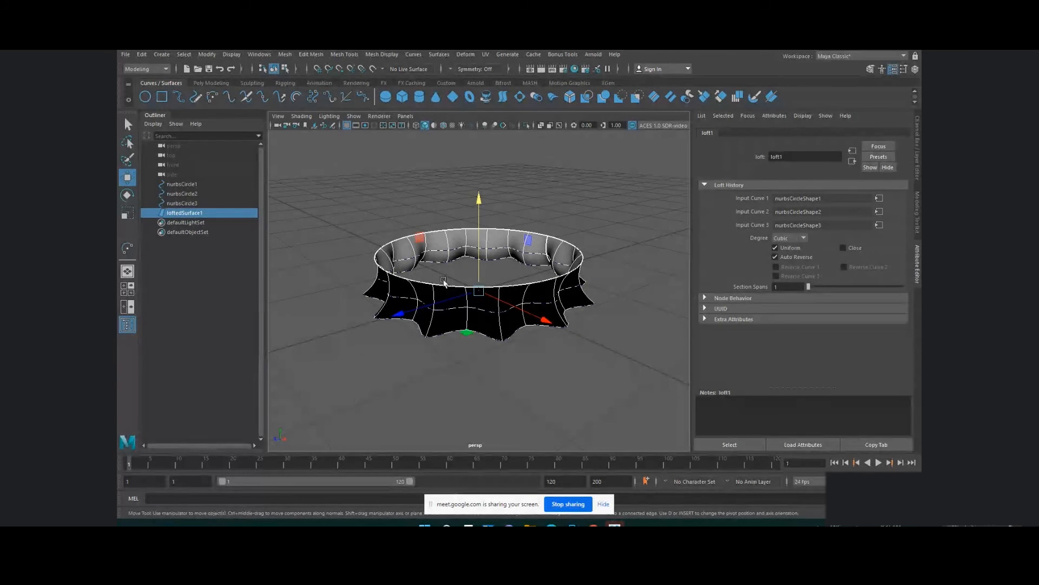
Step: Reverse the direction of the lofted surface so its outer side is shaded
scroll(445, 277, "up", 3)
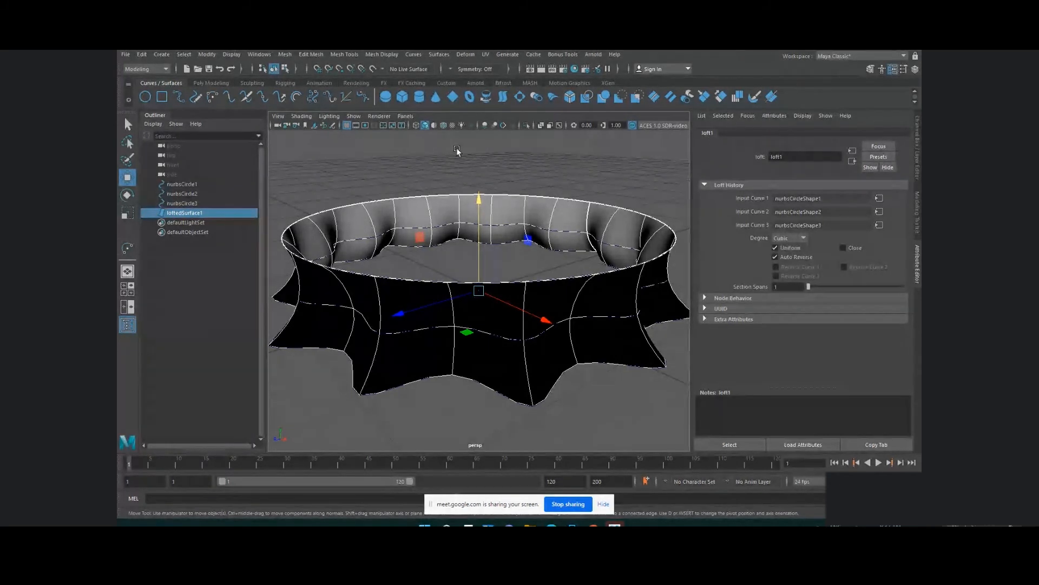
left_click(439, 55)
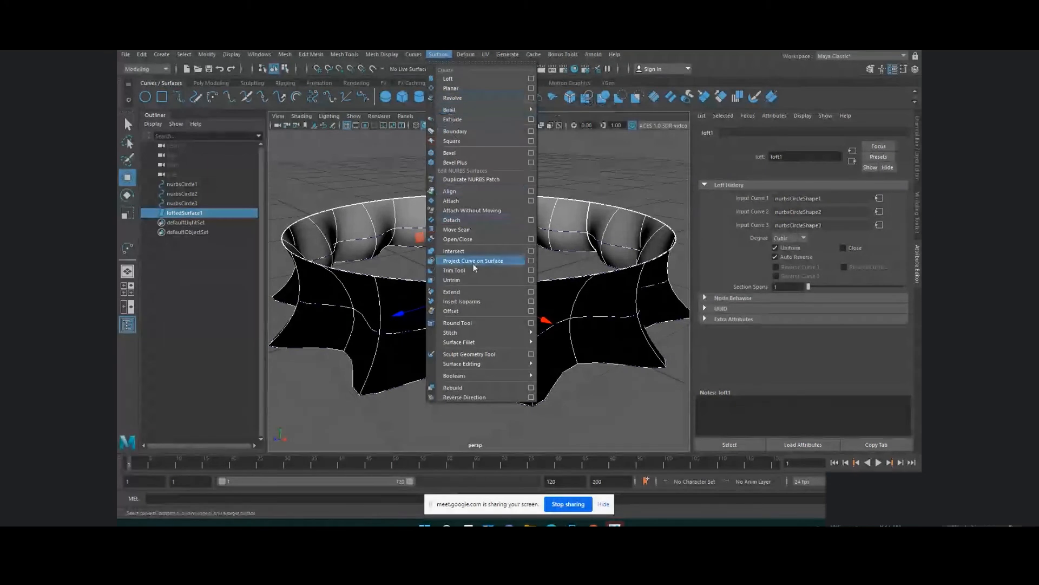
left_click(482, 398)
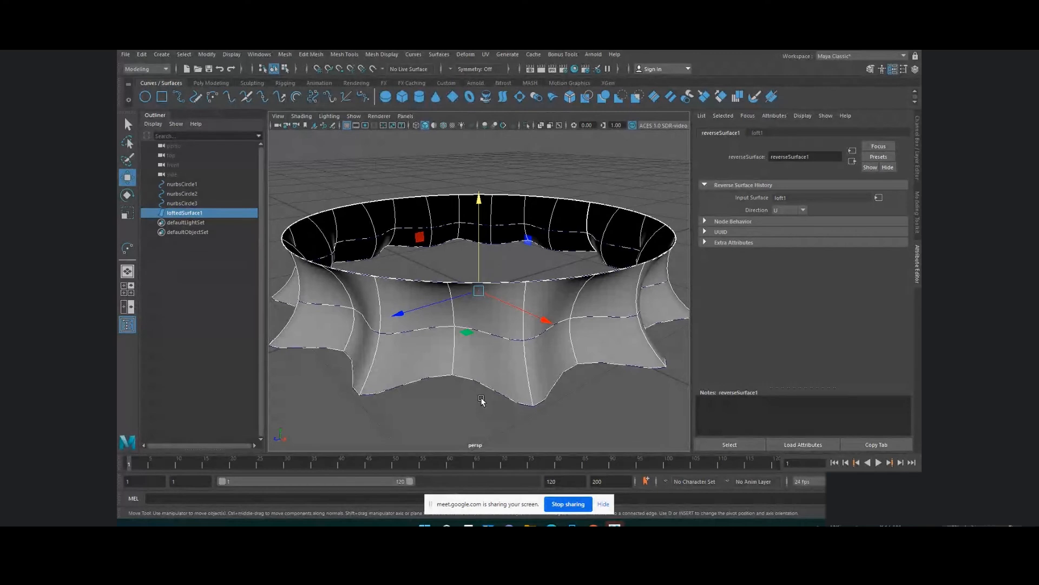
Step: Scale the middle scalloped curve up uniformly by about 1.25 so the lofted side bulges outward
left_click(192, 193)
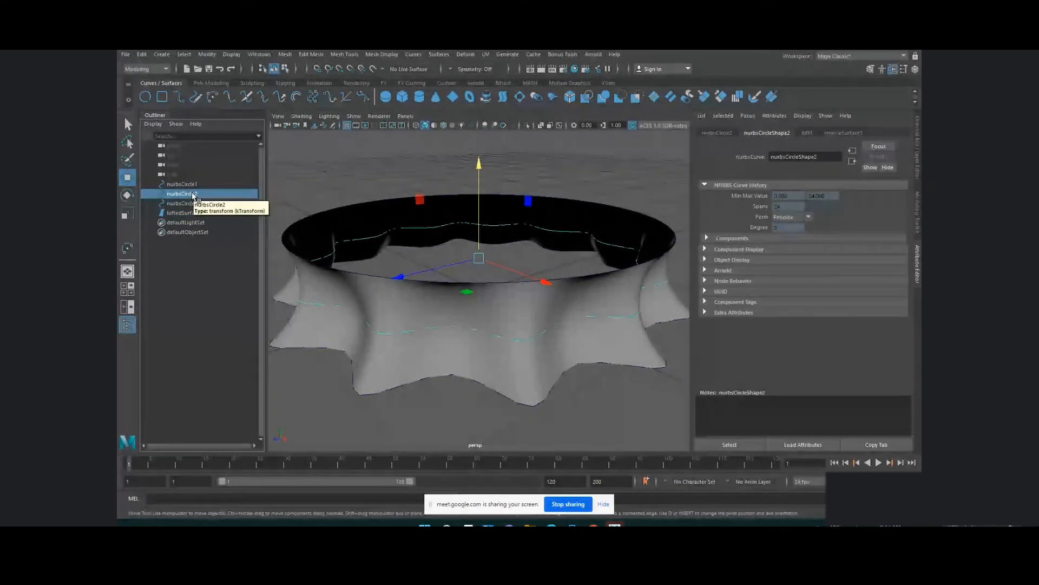
key("r")
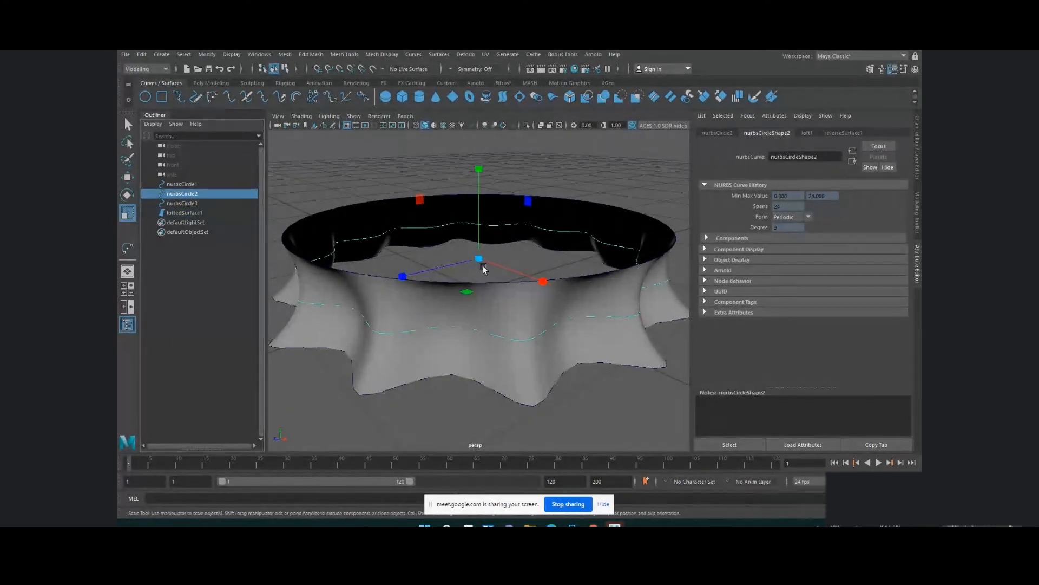
left_click_drag(479, 258, 513, 245)
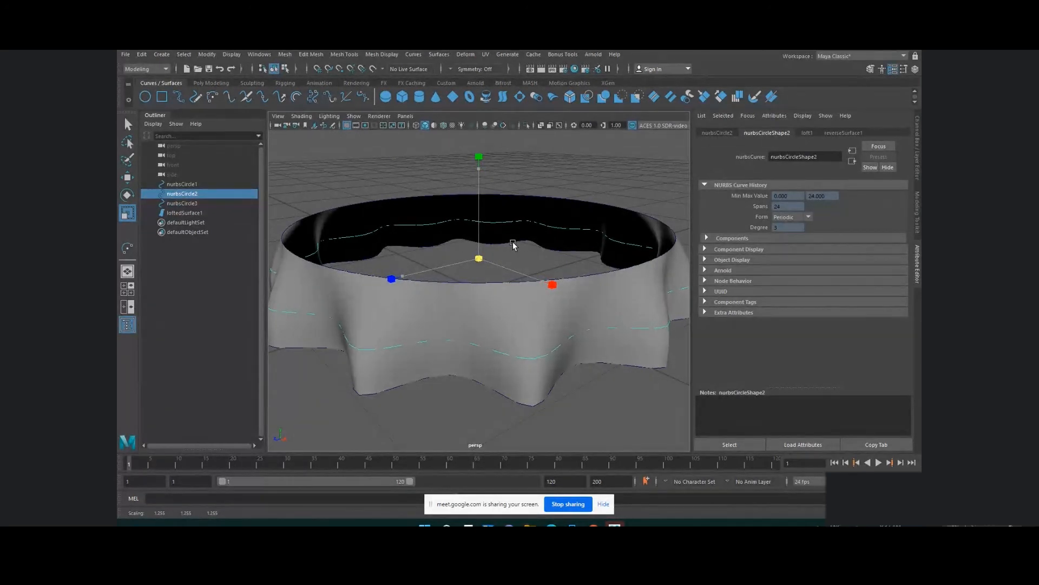
left_click(553, 257)
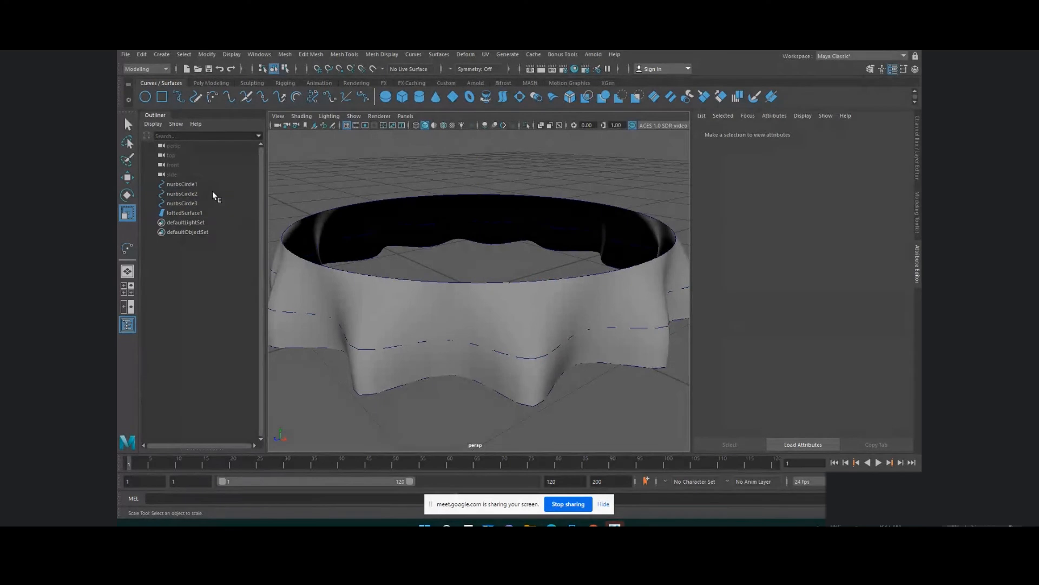
Step: Duplicate the plain top circle, shrink the copy slightly and raise it just above the original
left_click(195, 187)
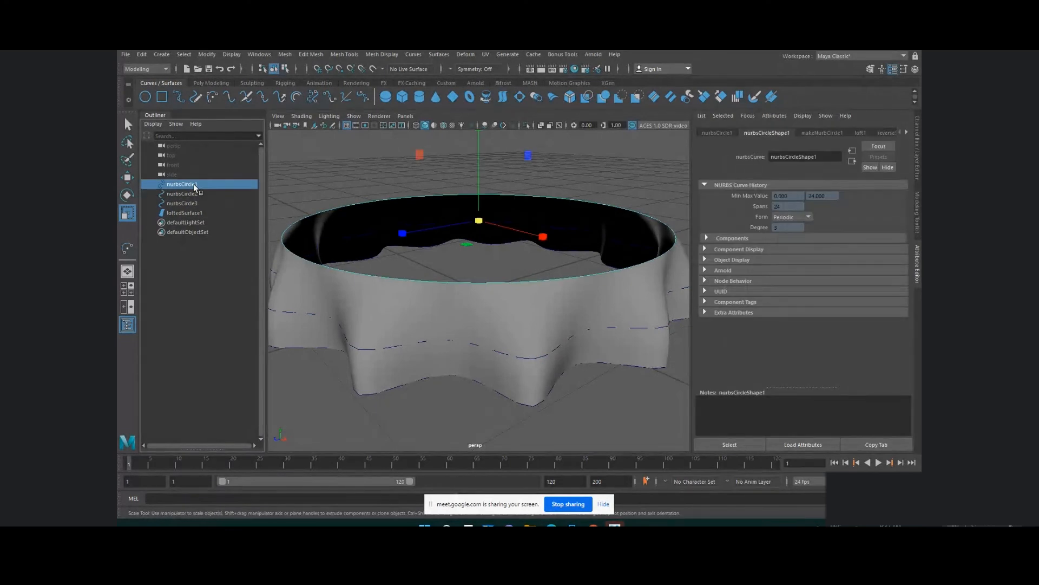
key("ctrl+d")
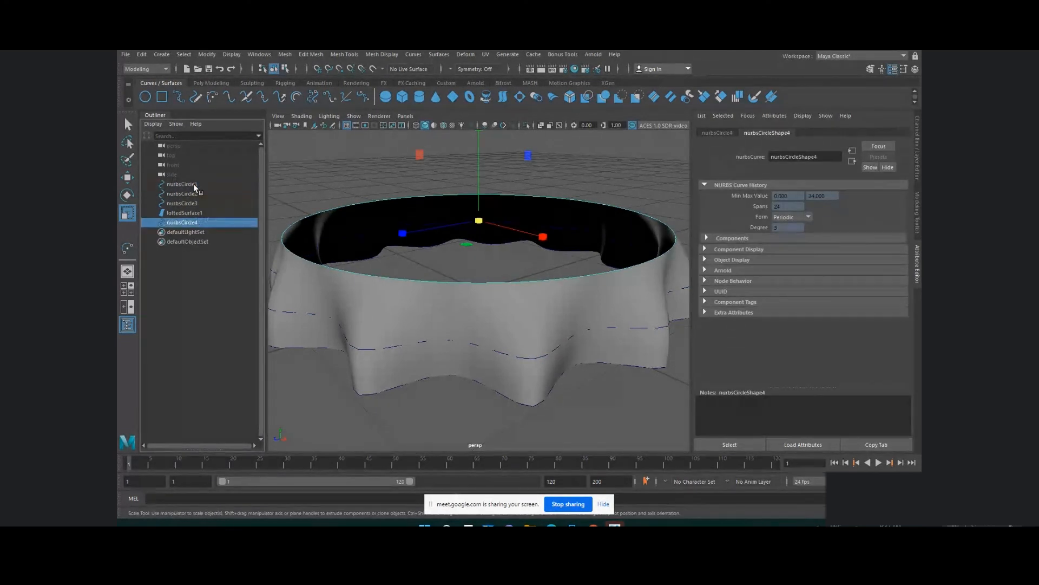
left_click_drag(477, 222, 477, 189)
key("w")
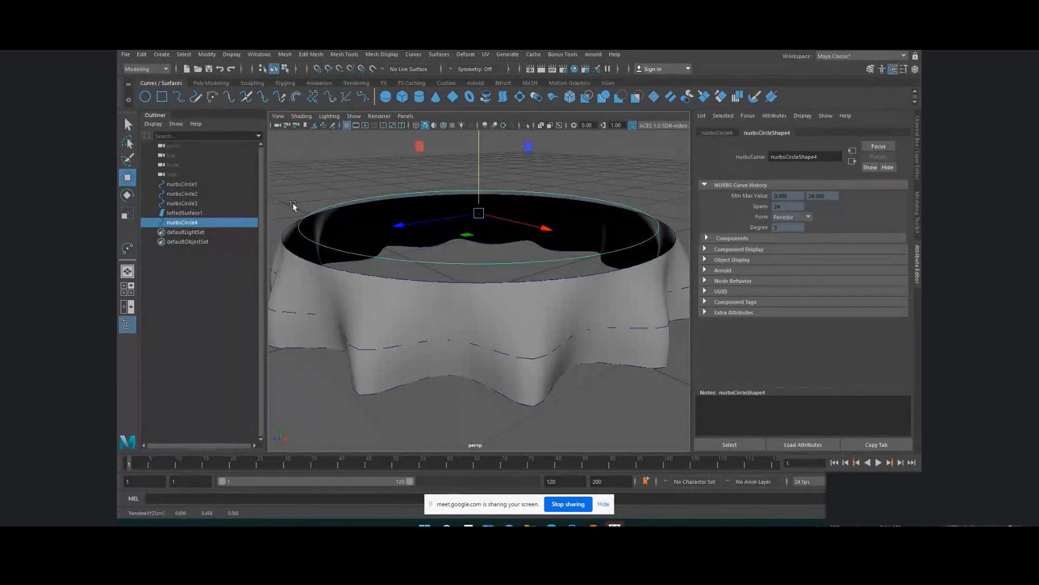
Step: Loft a narrow sloping band from the plain top circle to its smaller raised copy
left_click(198, 186)
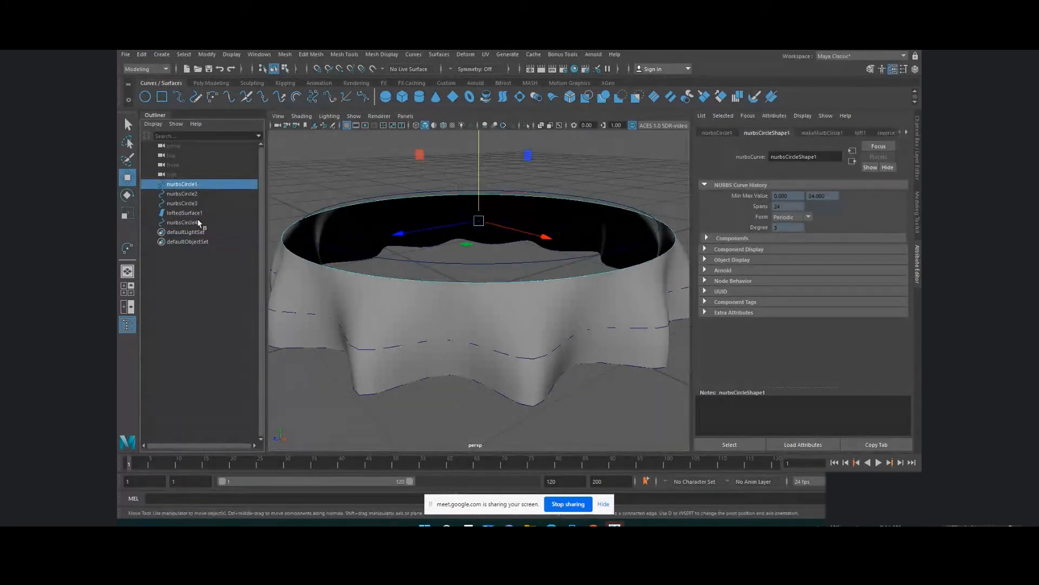
left_click(196, 221, "ctrl")
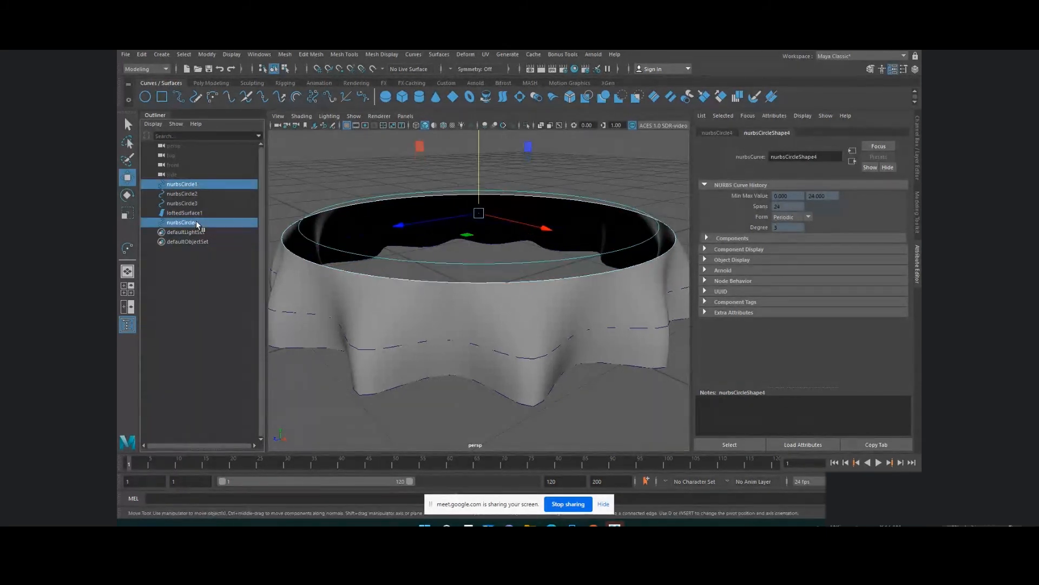
left_click(438, 55)
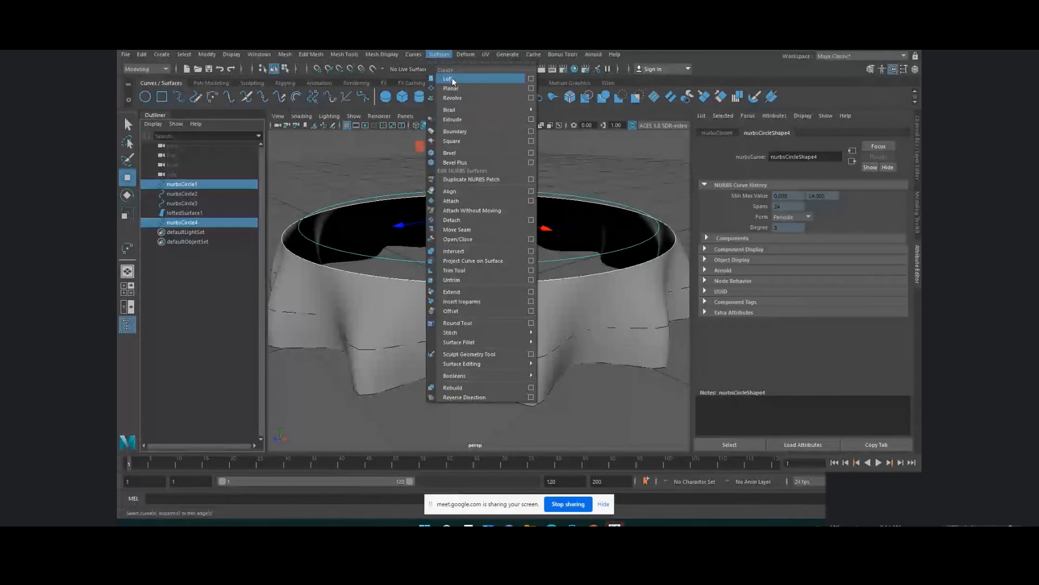
left_click(448, 79)
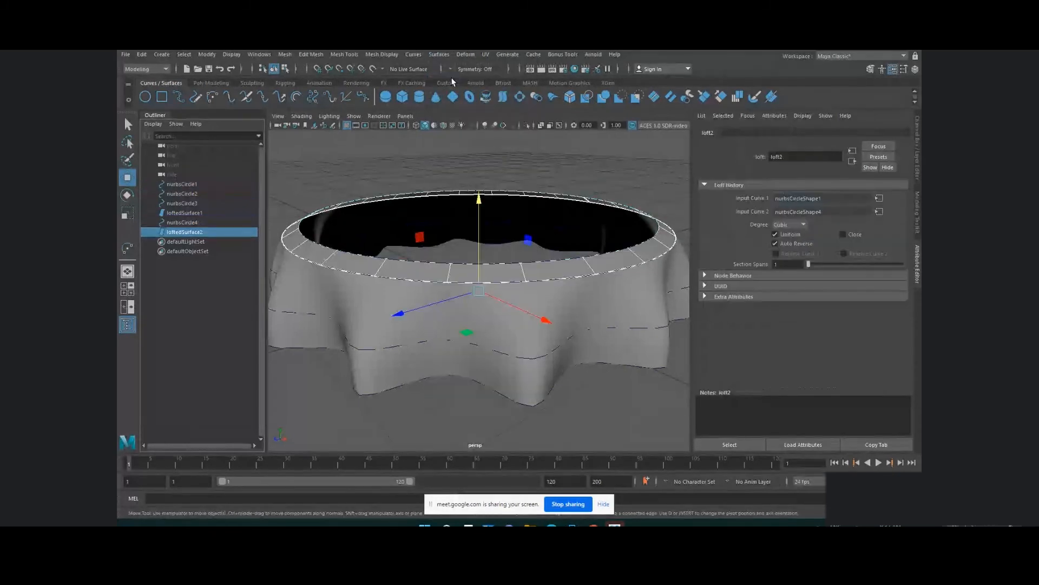
left_click(481, 150)
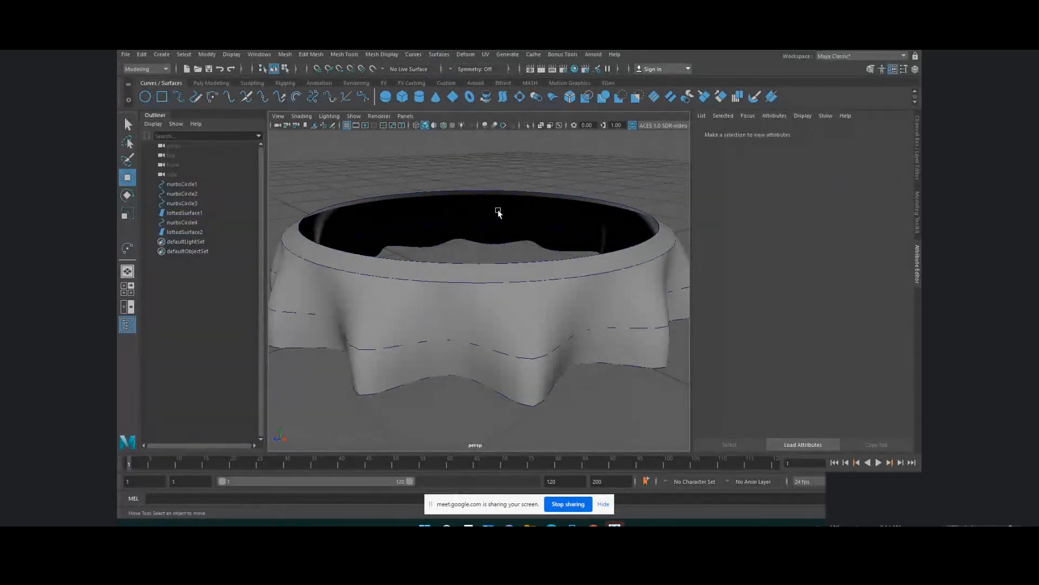
scroll(498, 211, "down", 4)
scroll(498, 214, "up", 4)
Step: Fill the small raised circle at the top with a planar surface
left_click(189, 222)
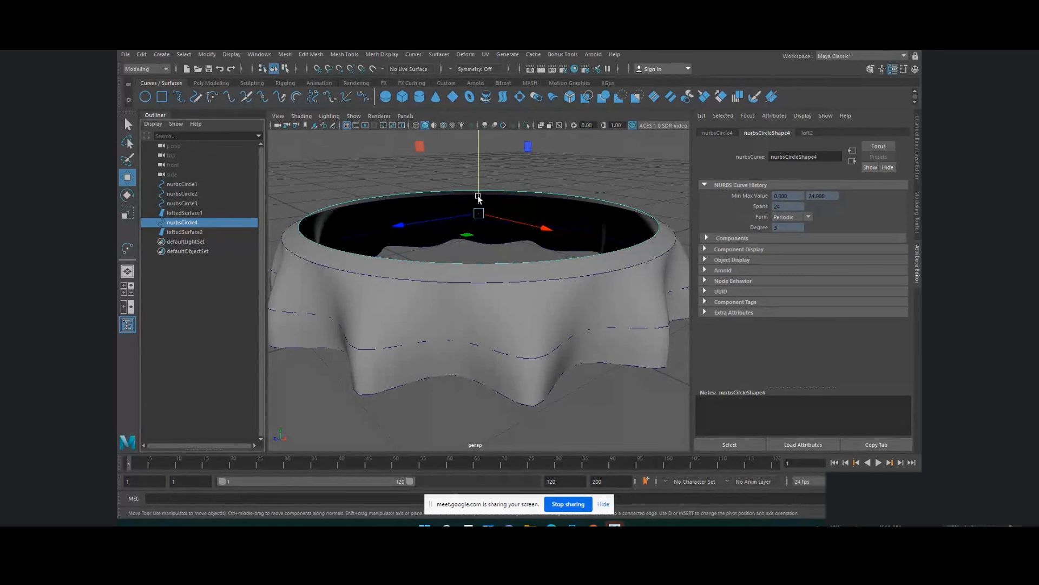
left_click(439, 55)
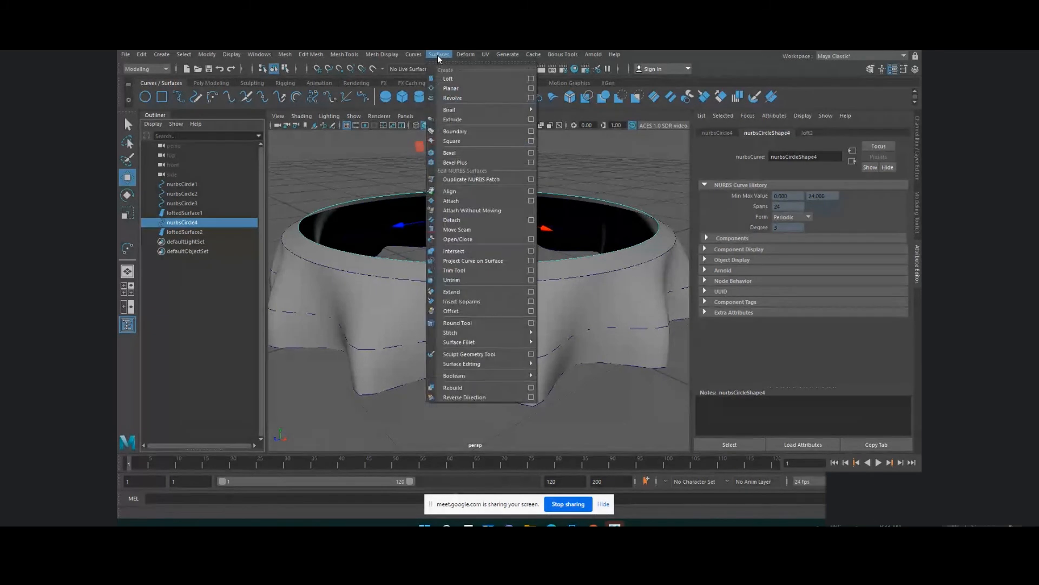
left_click(450, 89)
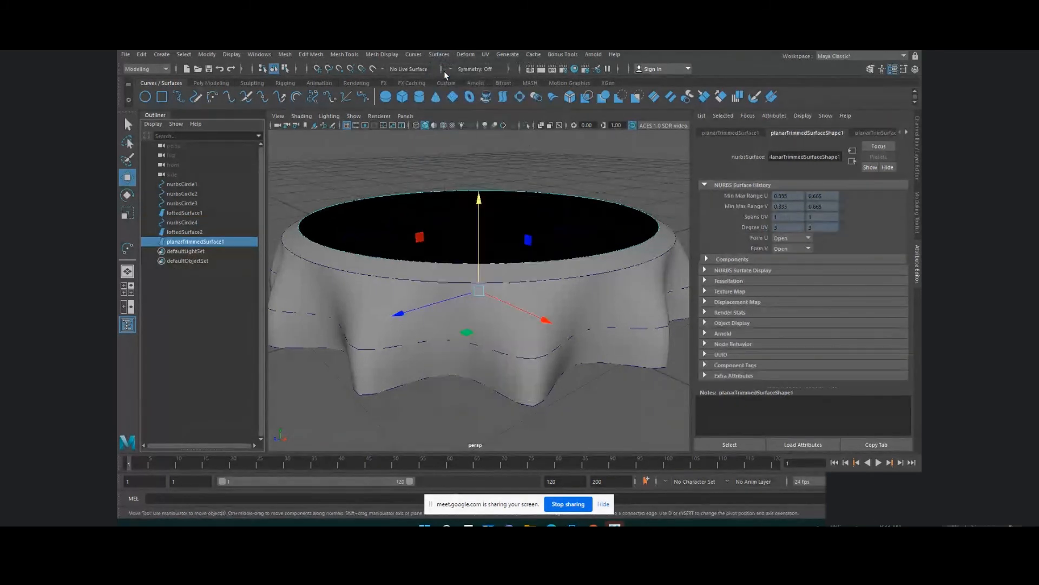
Step: Reverse the direction of the planar cap so its shaded side faces up, and check the whole shape
left_click(441, 55)
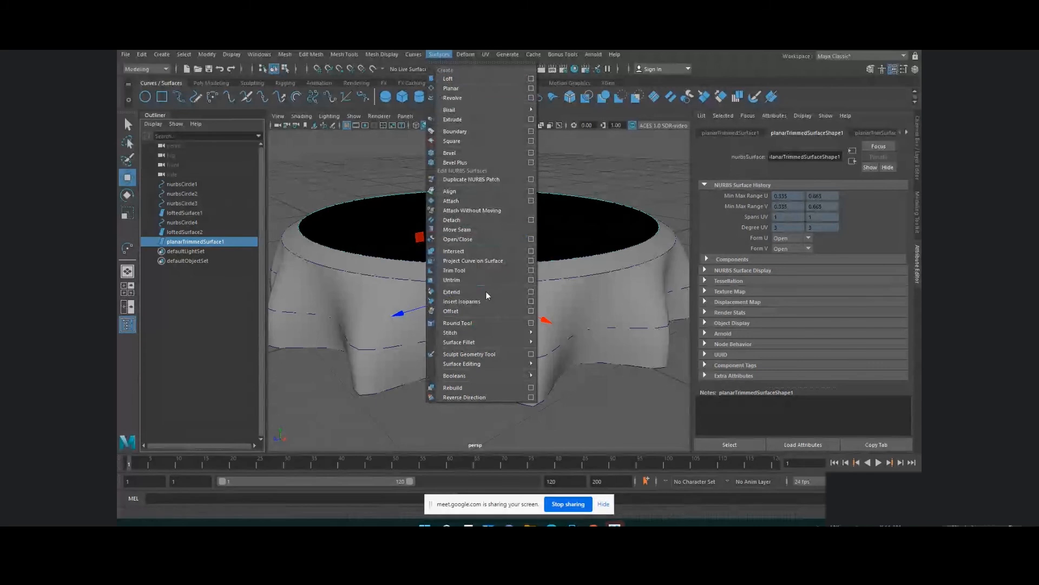
left_click(492, 396)
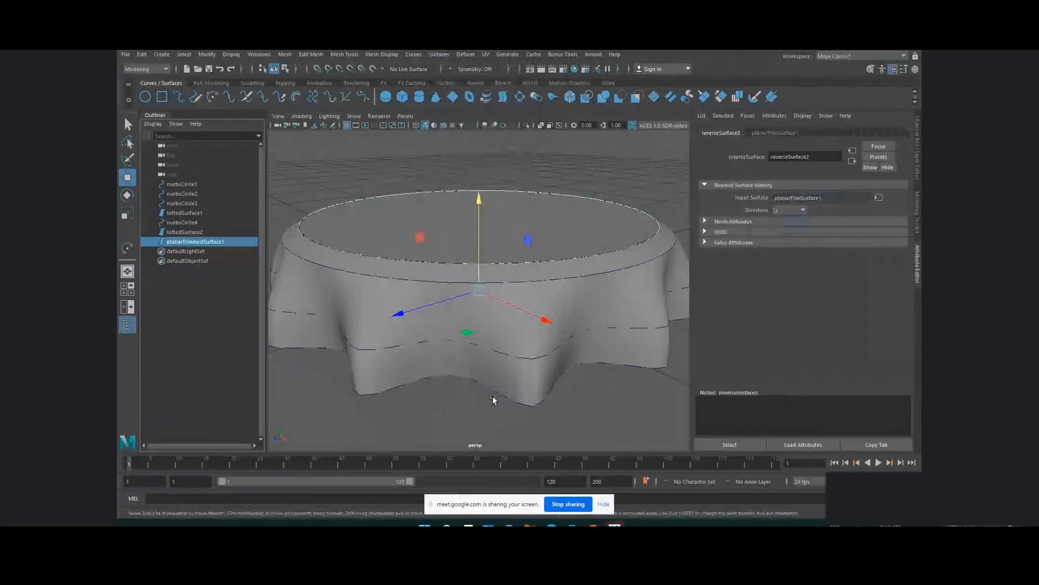
left_click(460, 414)
scroll(466, 388, "down", 8)
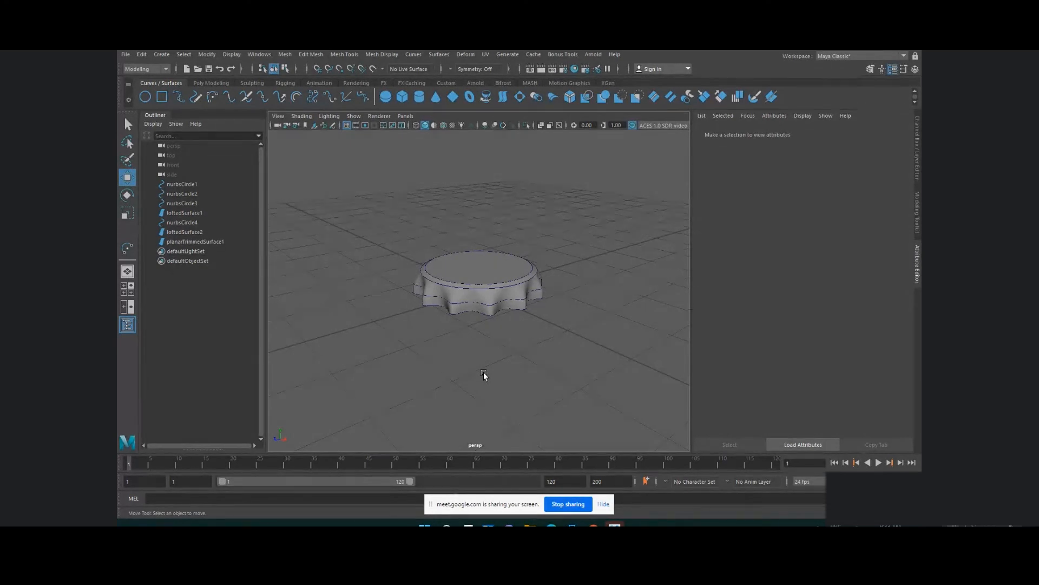
scroll(488, 282, "up", 4)
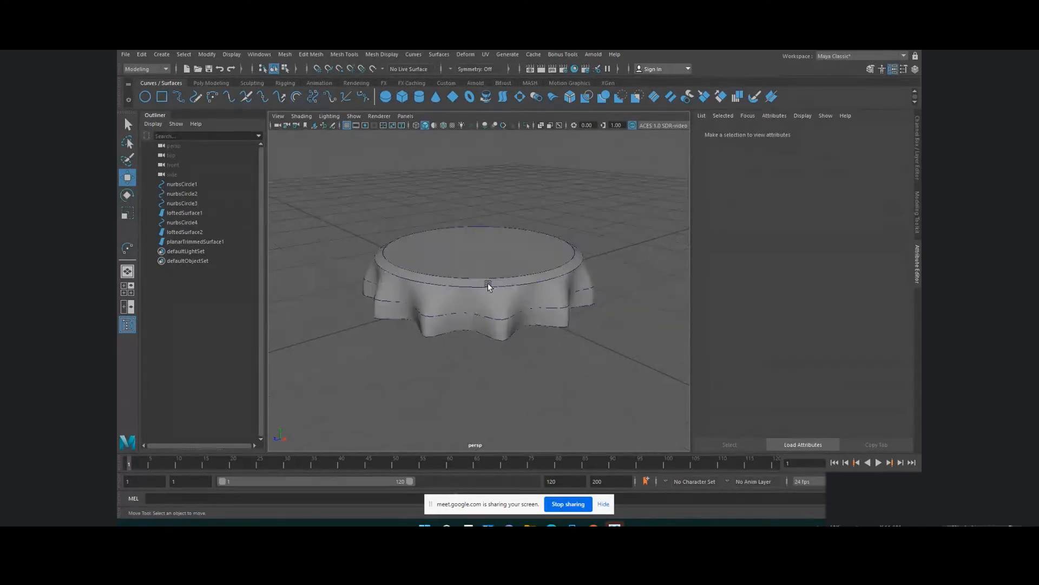
scroll(489, 282, "up", 3)
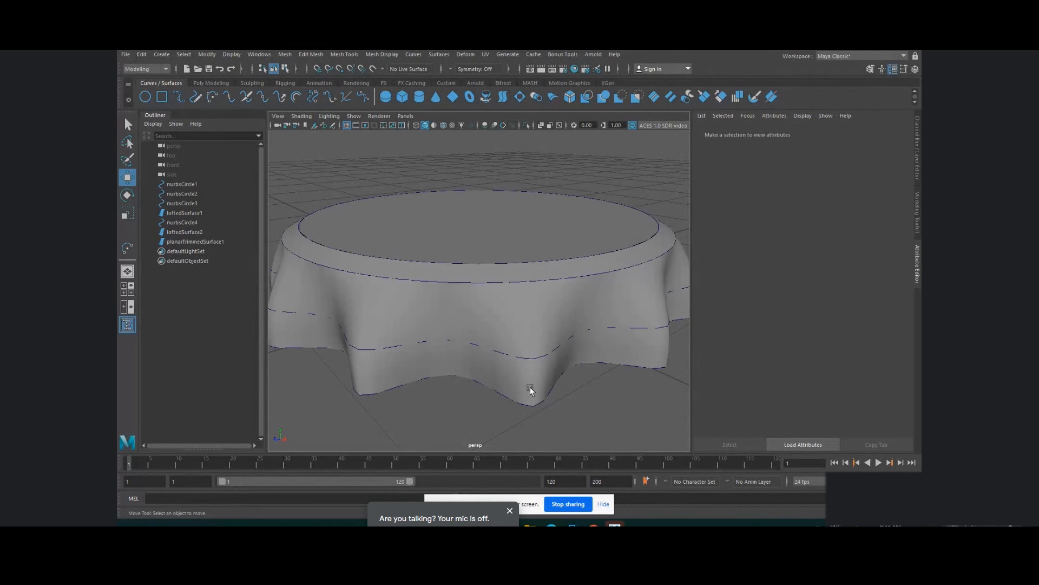
Step: Select the middle scalloped curve, the plain top circle and its smaller copy in turn to review the profiles
left_click(391, 391)
left_click(395, 347)
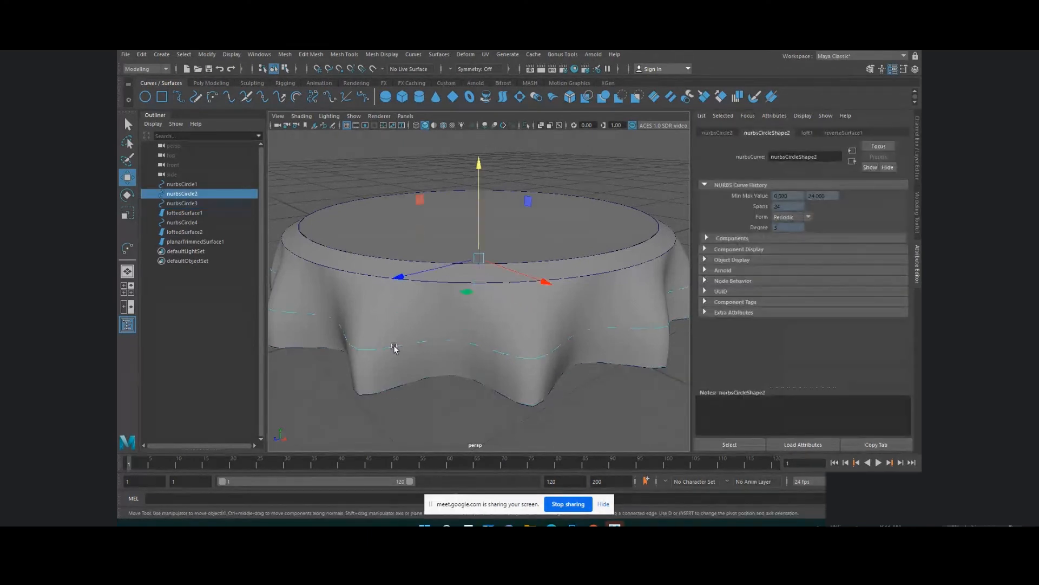
left_click(376, 273)
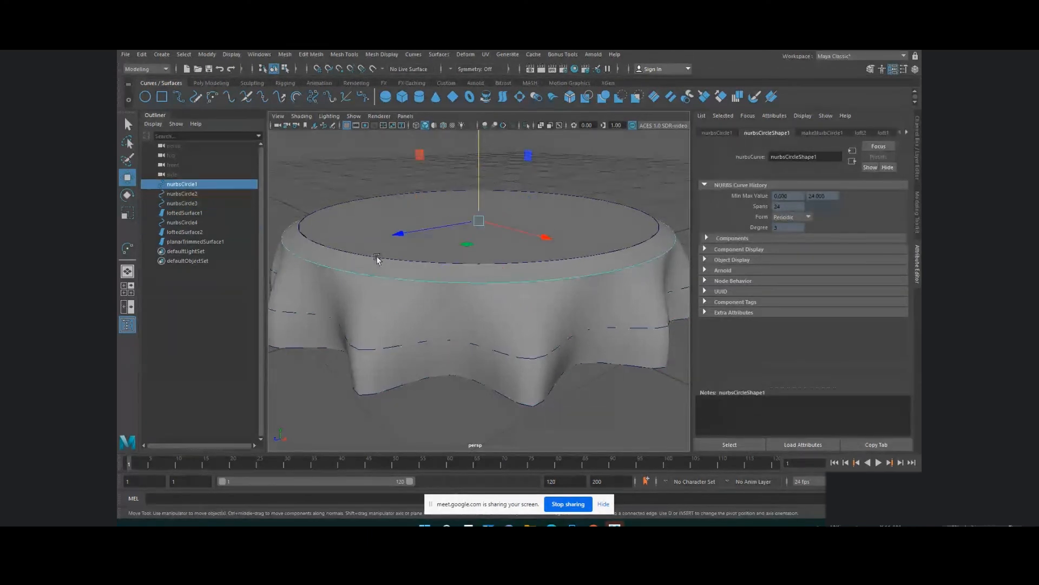
left_click(377, 257)
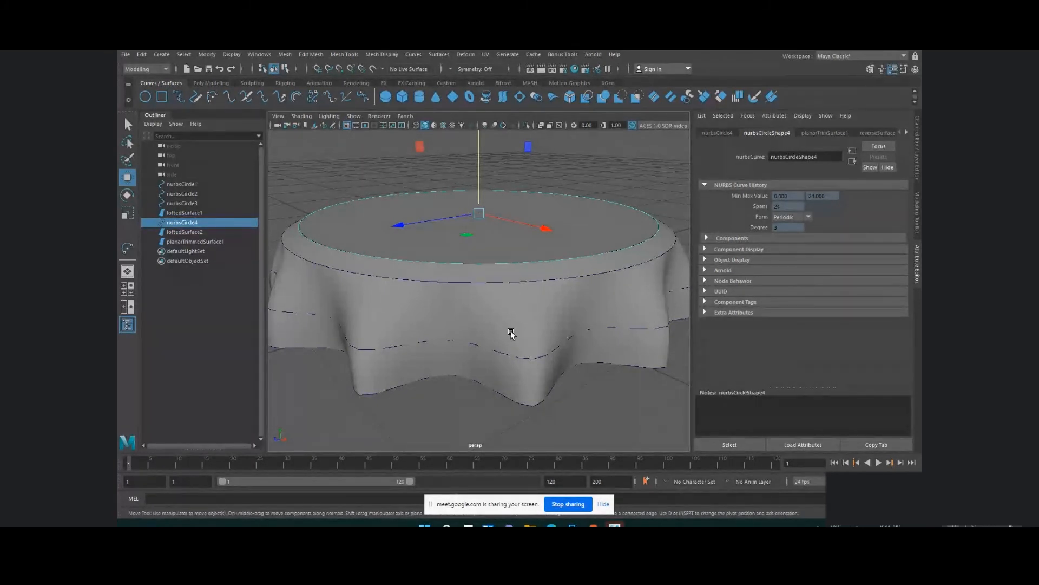
Step: Pull the planar cap and the sloping band upward and the scalloped side surface downward to separate the pieces
left_click(500, 276)
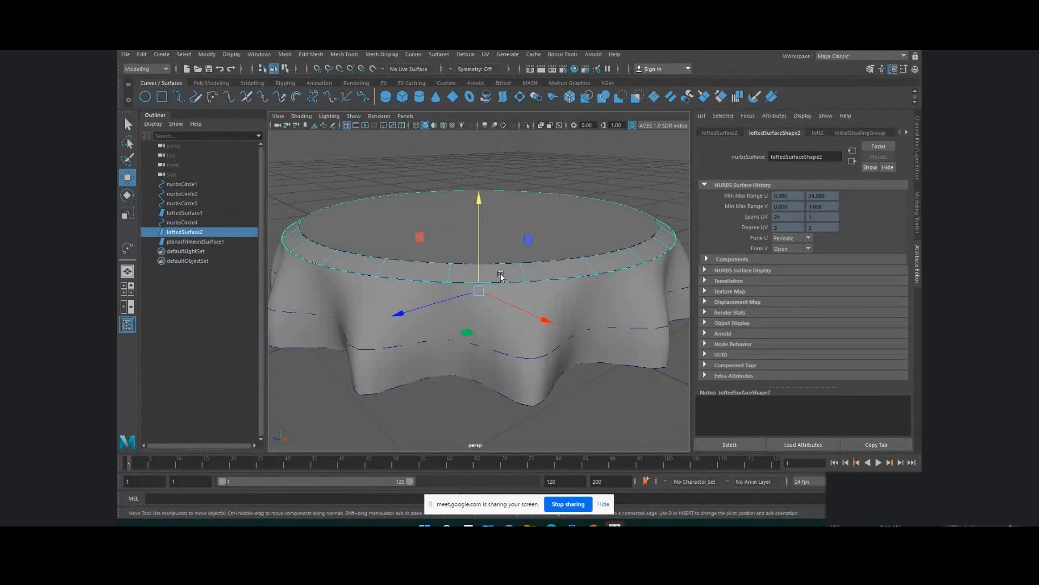
left_click(489, 238)
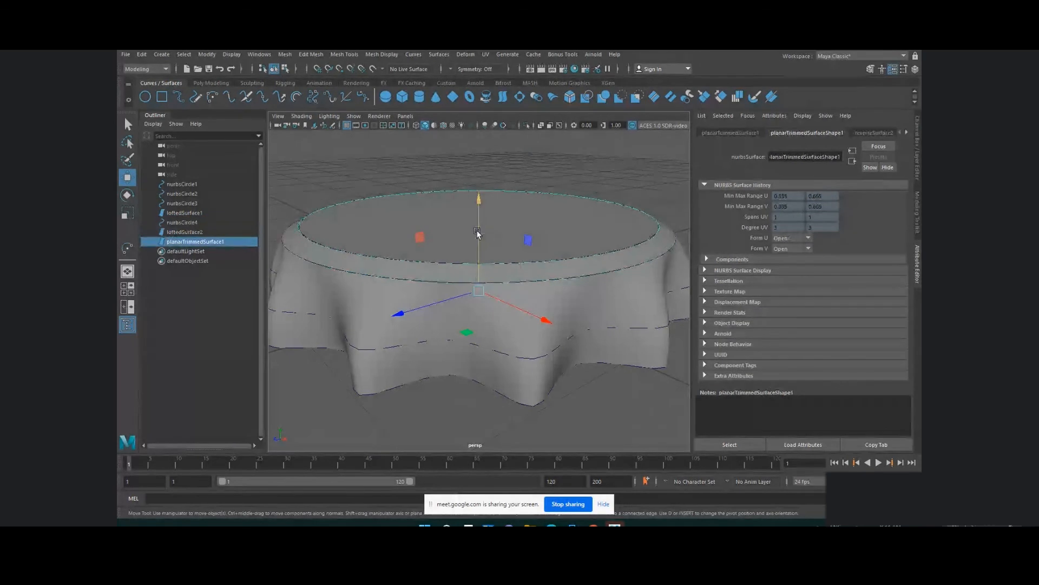
left_click_drag(478, 233, 479, 198)
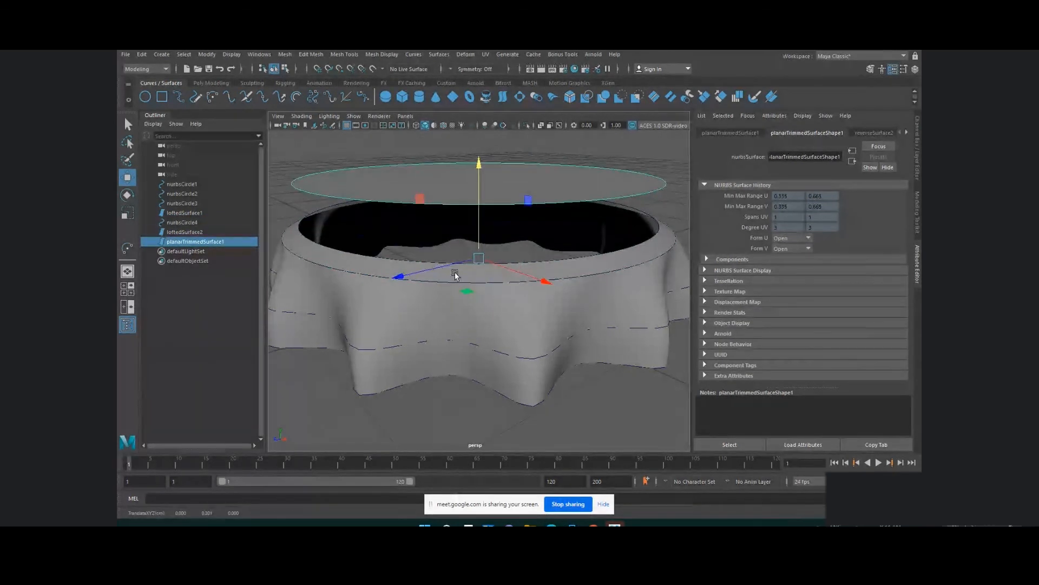
left_click(455, 275)
left_click_drag(477, 262, 478, 285)
left_click(455, 312)
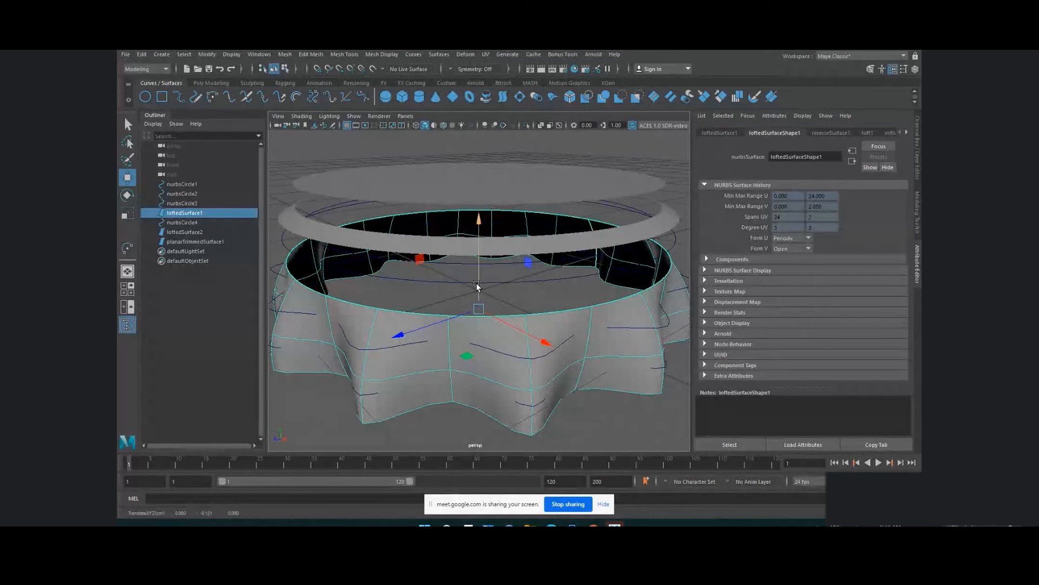
Step: Undo the moves of the cap, the band and the scalloped side surface
key("ctrl+z")
key("ctrl+z")
key("ctrl+z")
key("ctrl+z")
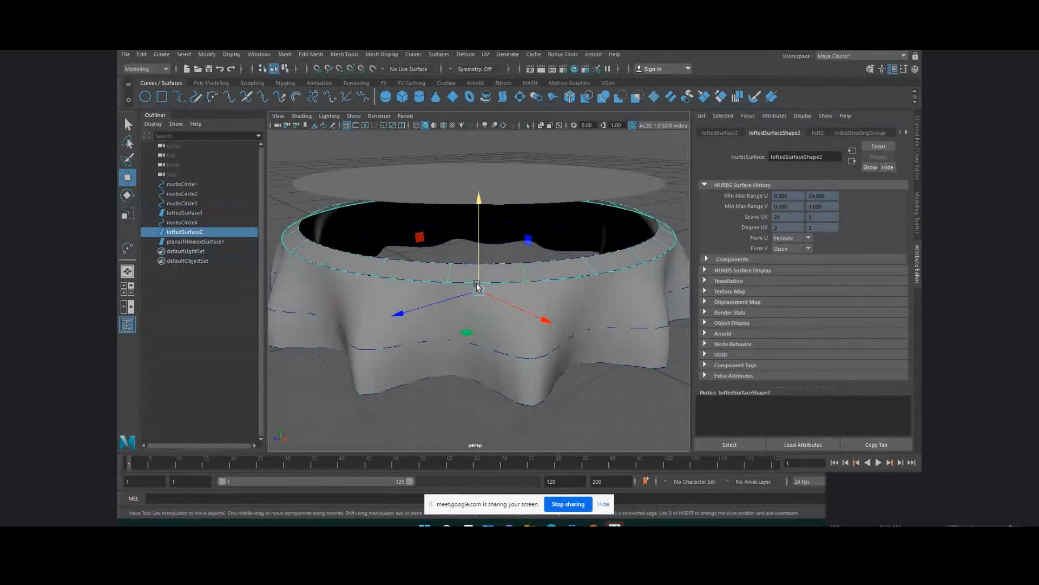
key("ctrl+z")
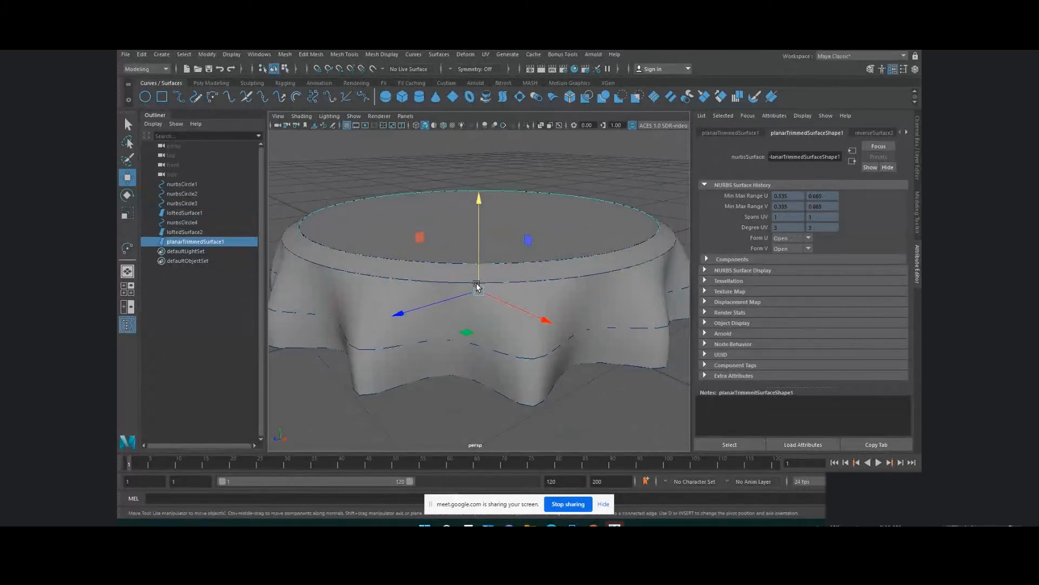
Step: Delete the planar cap and the sloping band, keeping the circles and the scalloped side surface
left_click(354, 155)
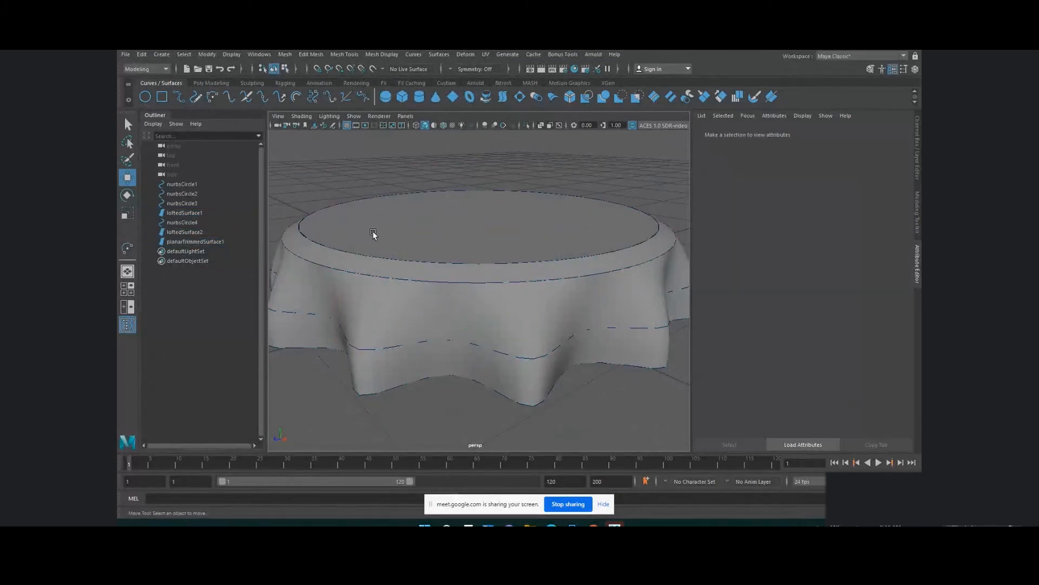
left_click(373, 234)
key("Delete")
key("ctrl+z")
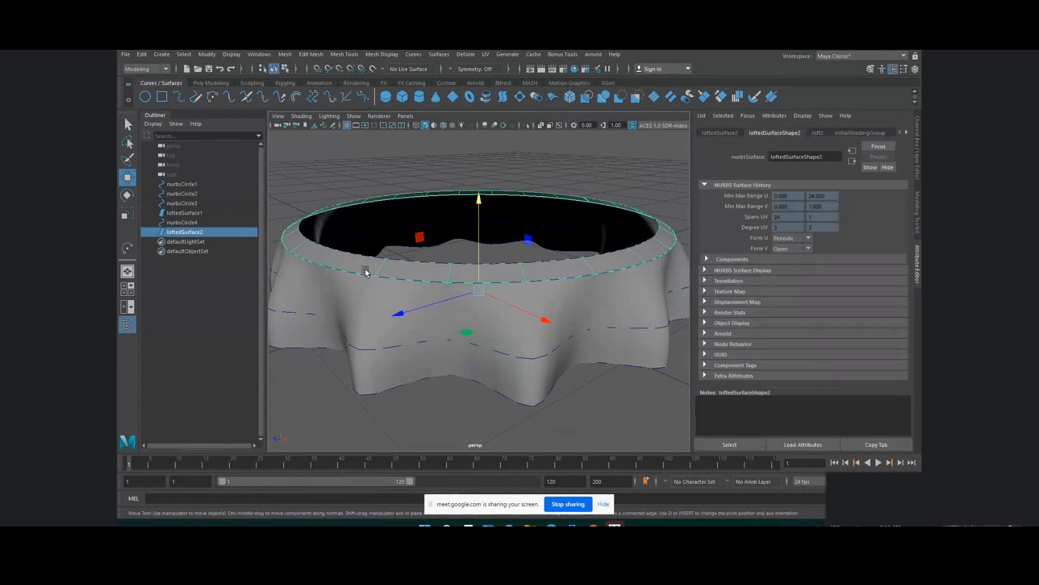
key("Delete")
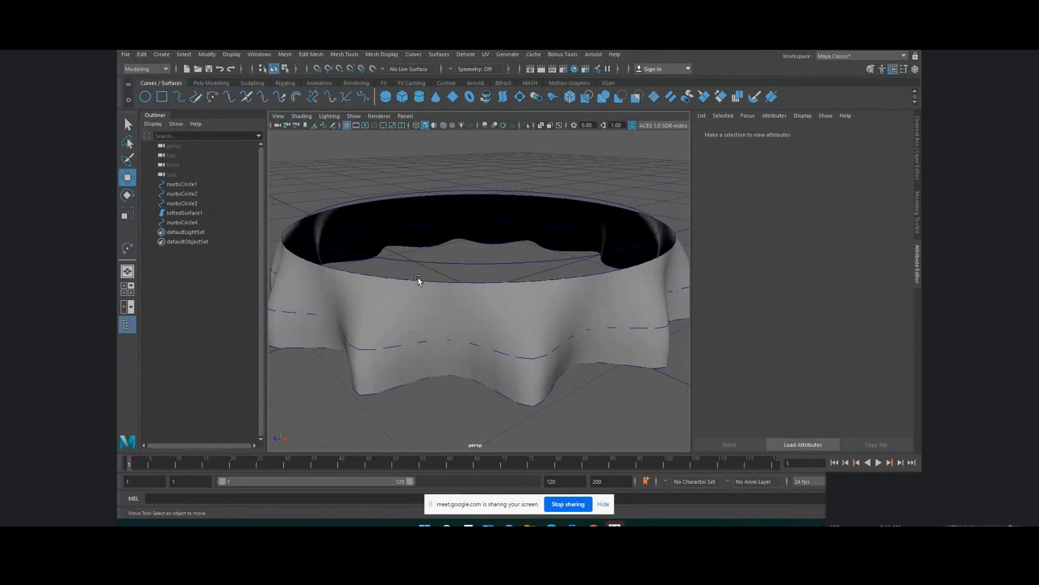
Step: Select the plain top circle and then its smaller raised copy, and loft a band between them again
left_click(417, 280)
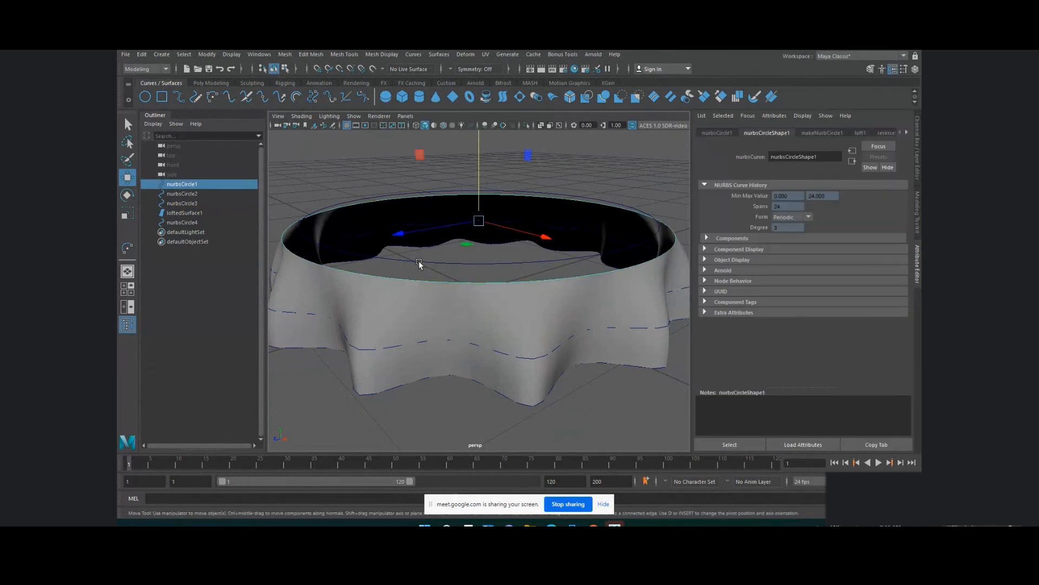
left_click(419, 263, "shift")
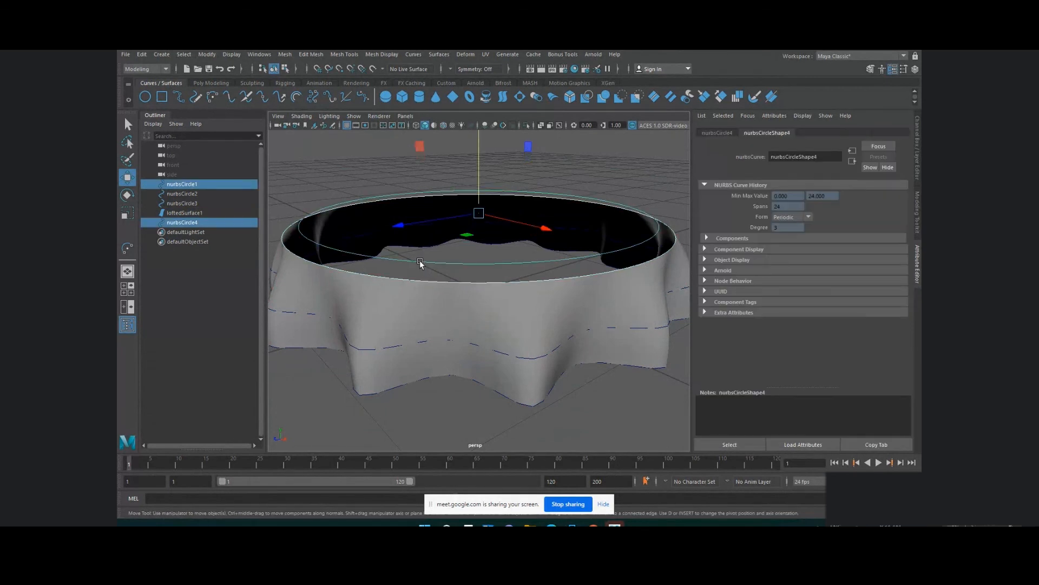
left_click(439, 55)
left_click(450, 79)
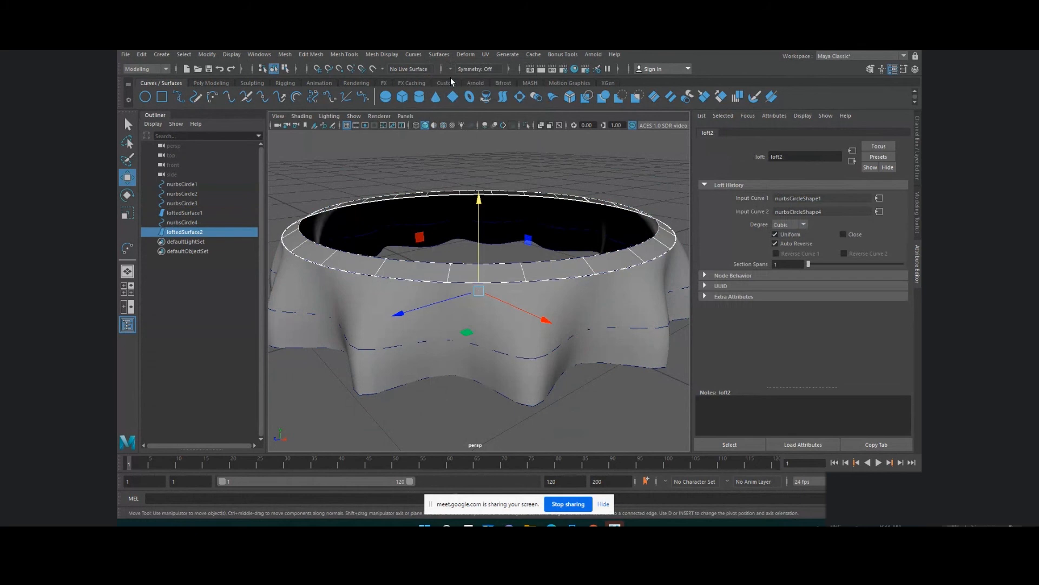
Step: Select the raised top circle and fill it with a planar surface to cap the bottle-cap shape
left_click(392, 208)
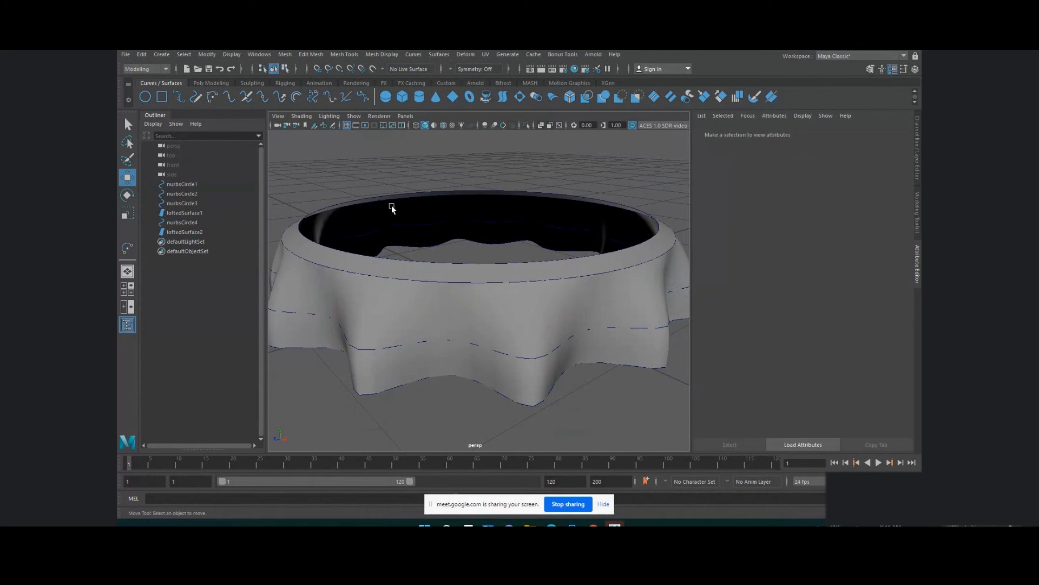
left_click(393, 259)
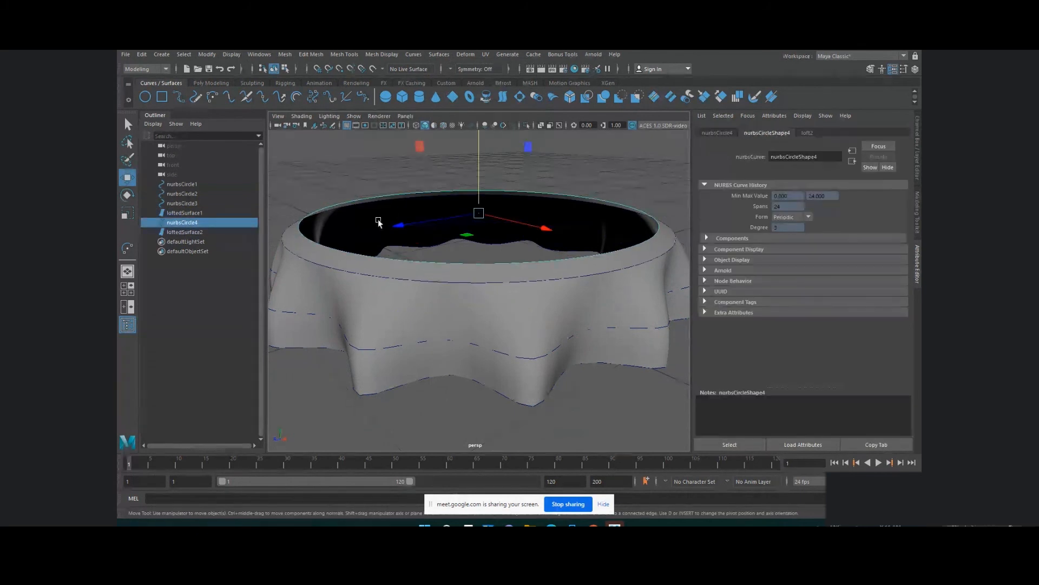
left_click(441, 55)
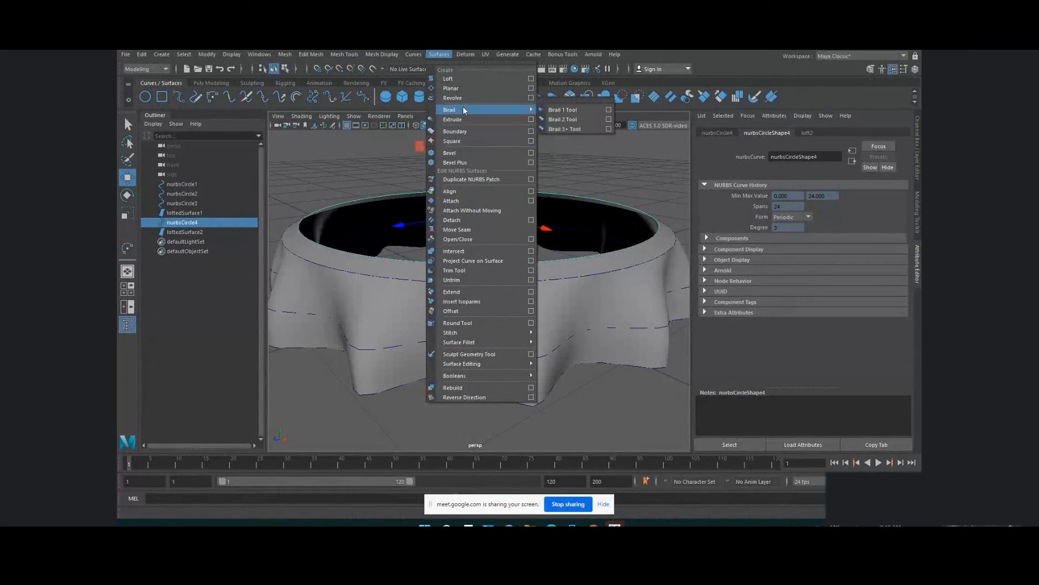
left_click(463, 88)
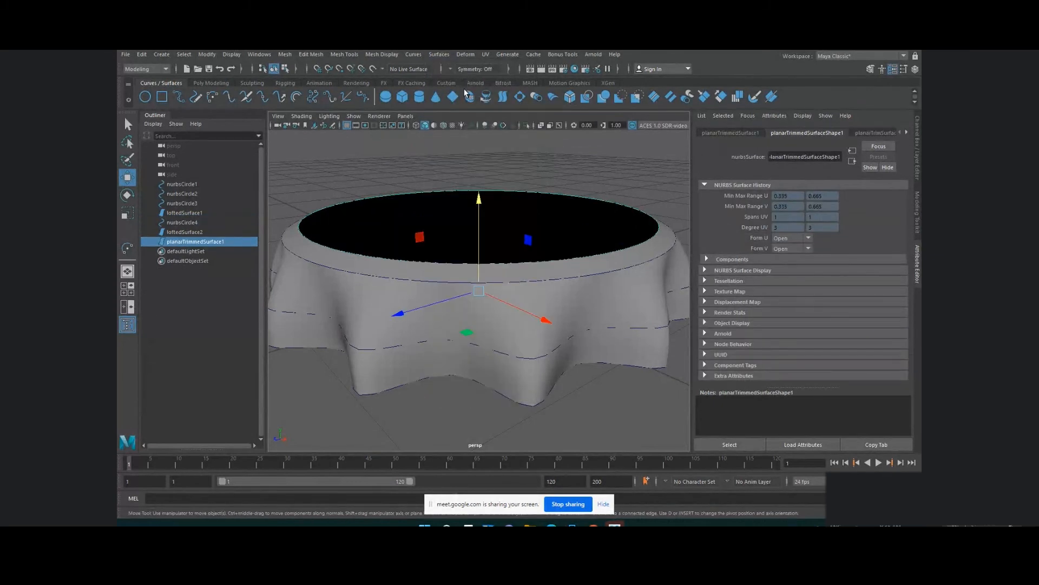
Step: Reverse the surface direction of the planar cap so that it faces outward, and clear the selection
left_click_drag(586, 292, 598, 371, "alt")
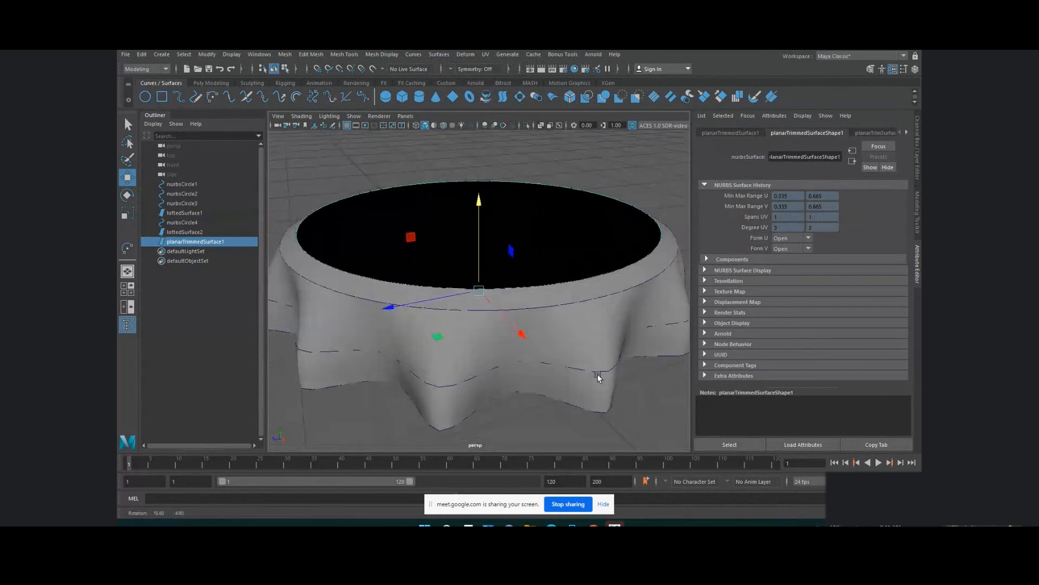
left_click(443, 55)
left_click(484, 398)
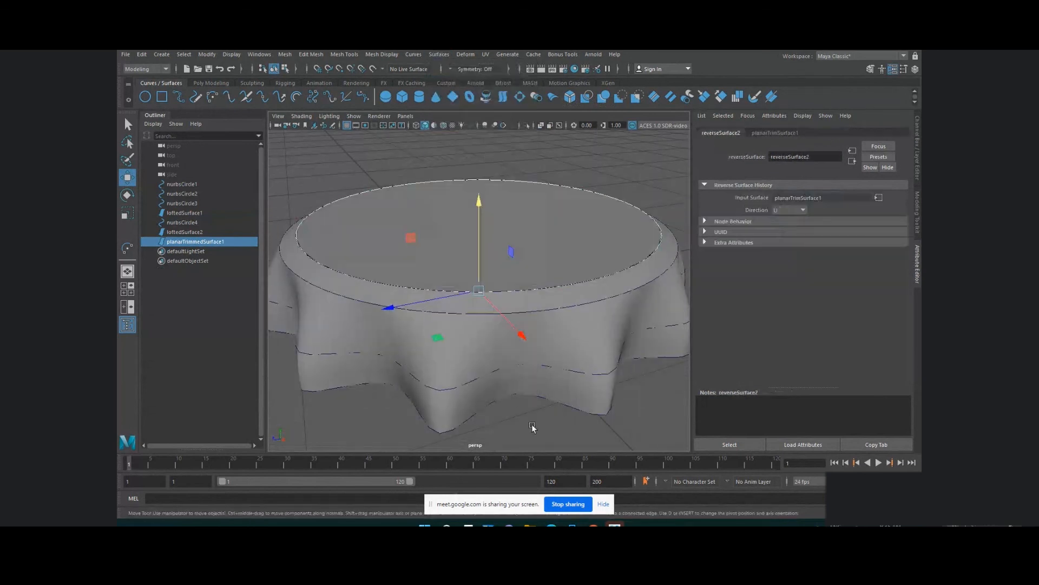
left_click(530, 426)
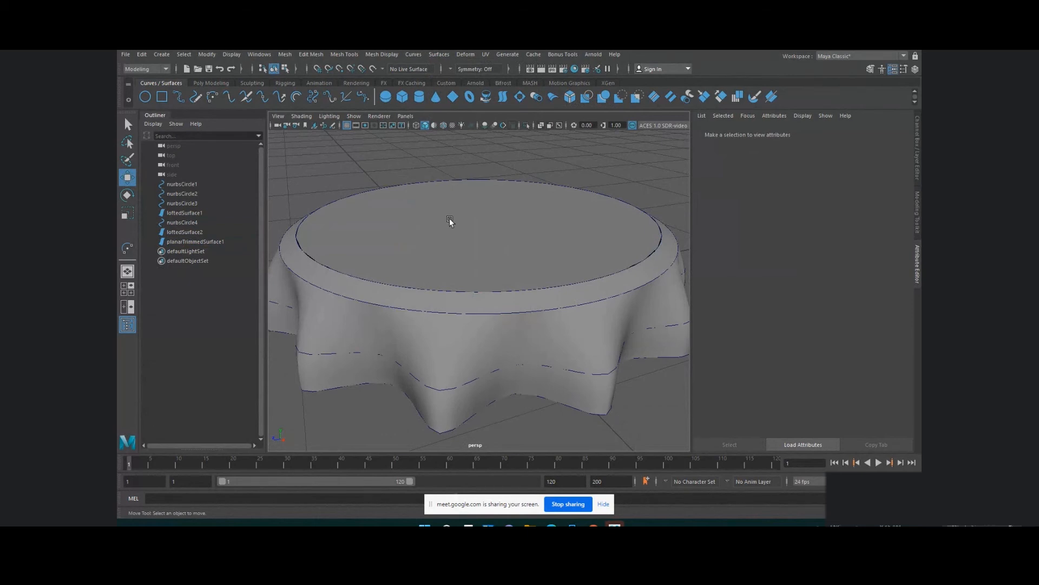
Step: Select all the curves and surfaces of the bottle cap, and start a new scene without saving the changes
scroll(401, 188, "down", 4)
left_click_drag(400, 186, 601, 363)
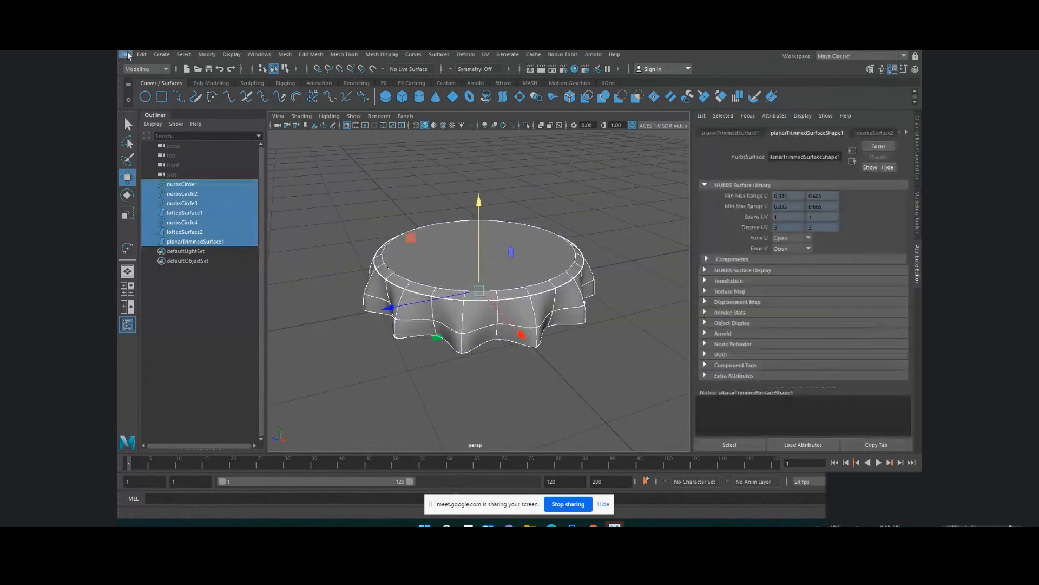
left_click(125, 55)
left_click(148, 72)
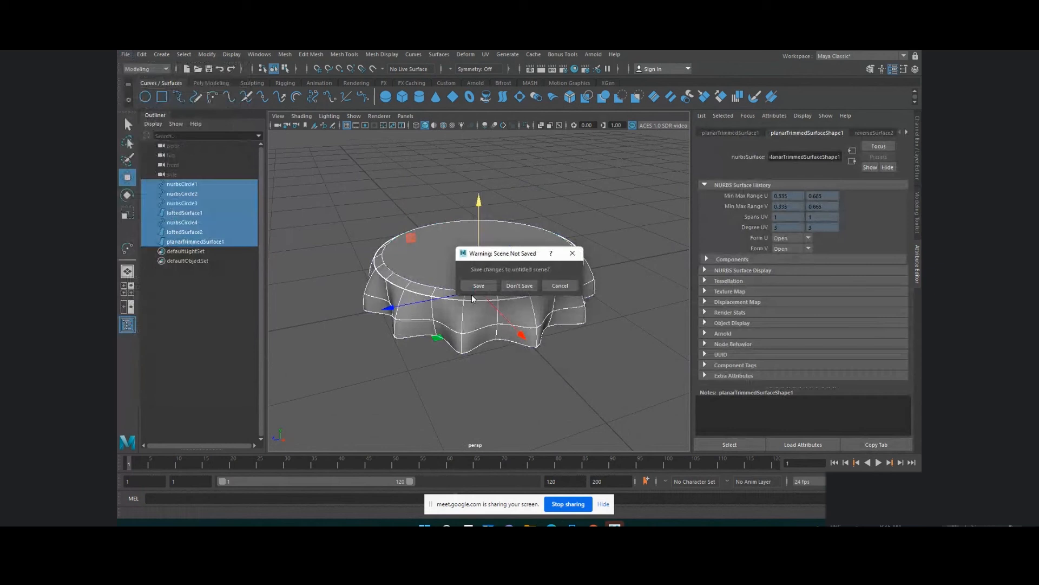
left_click(520, 287)
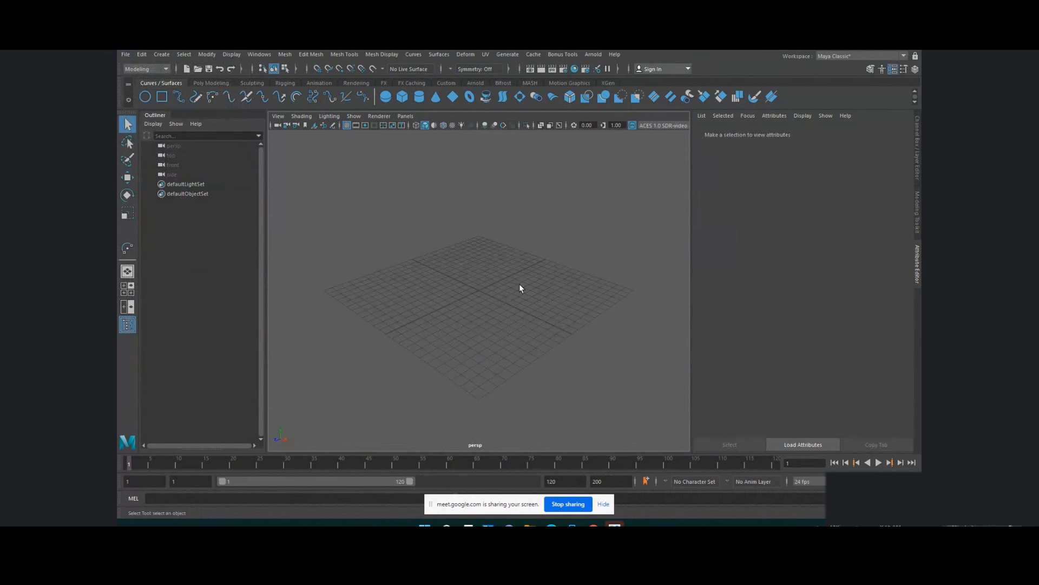
Step: In the front view, draw an open EP curve with four points beside the vertical axis, curving down and inward toward it like a cup profile
left_click(446, 55)
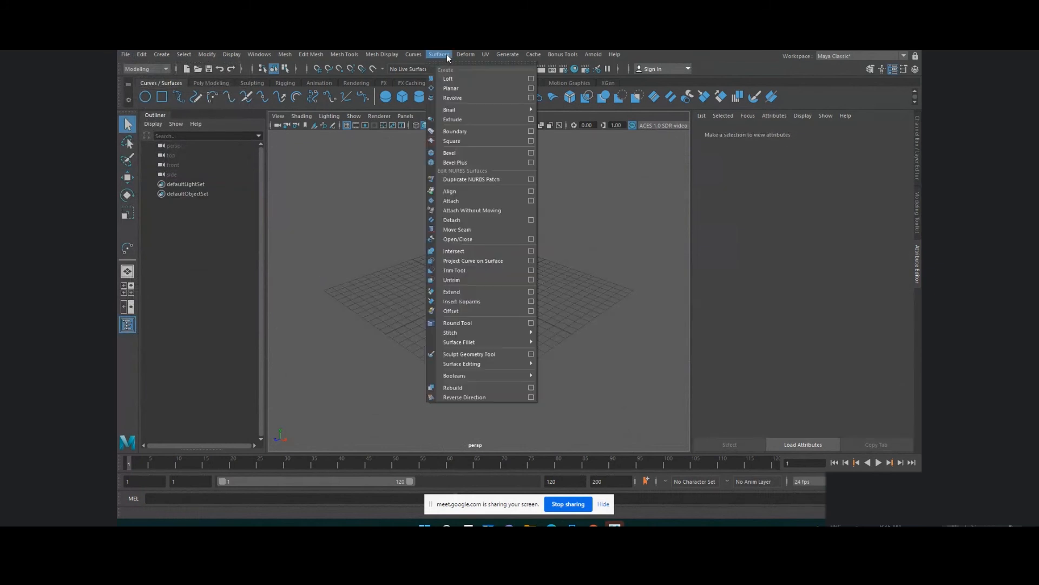
left_click(589, 235)
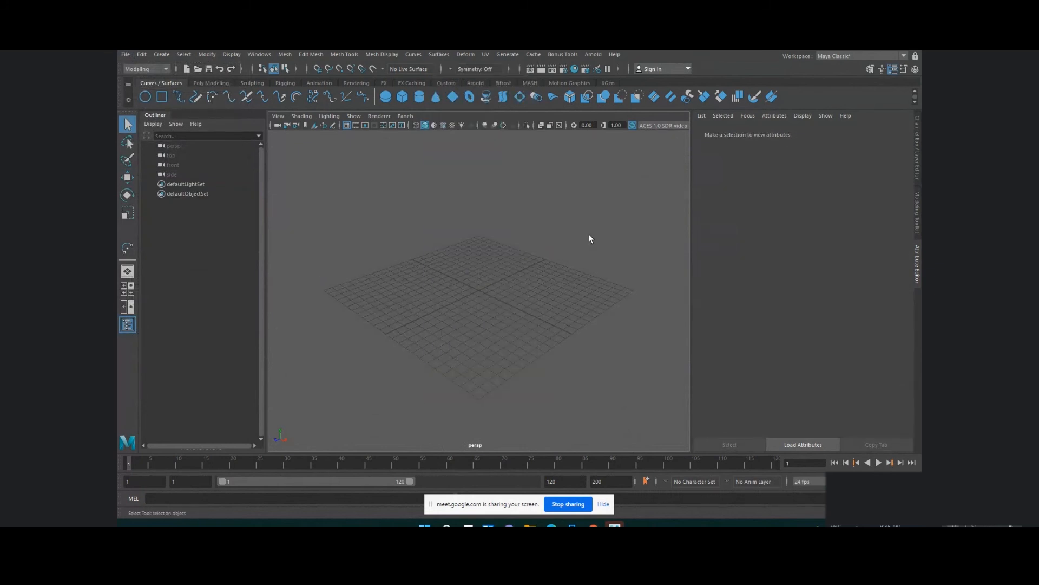
key("space")
key("space")
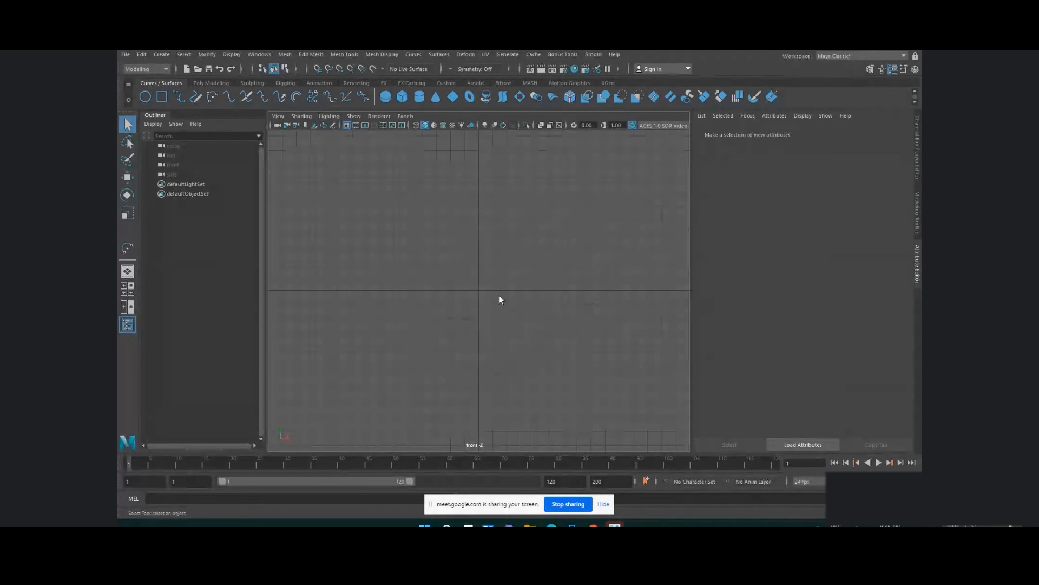
left_click(175, 95)
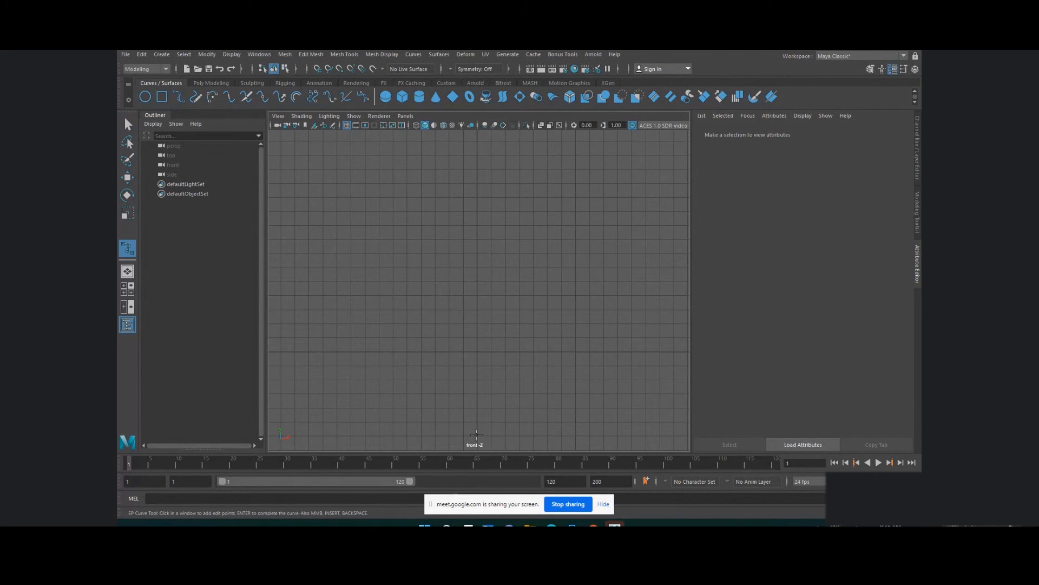
left_click(434, 238)
left_click(424, 276)
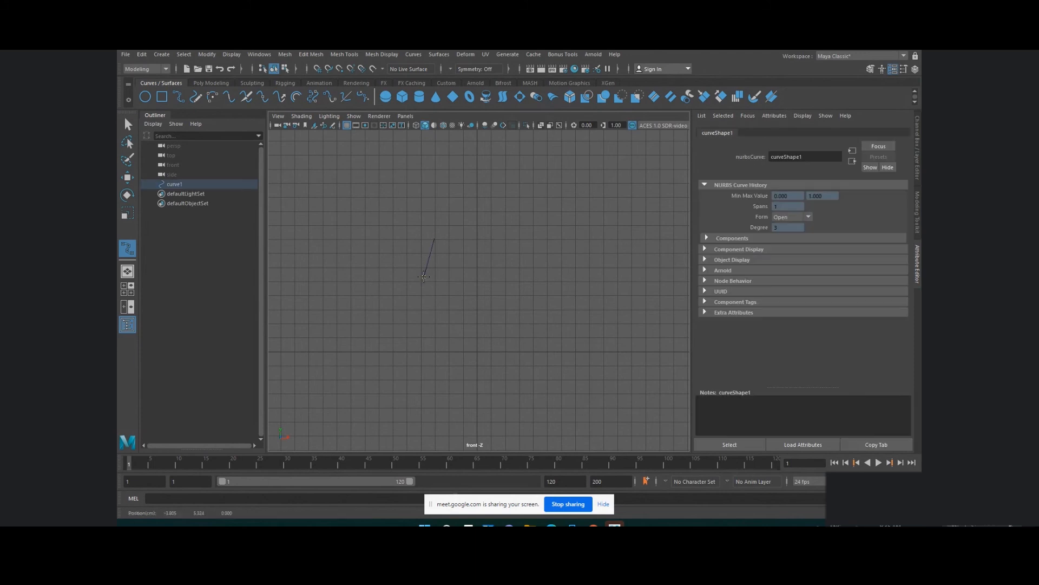
left_click(433, 308)
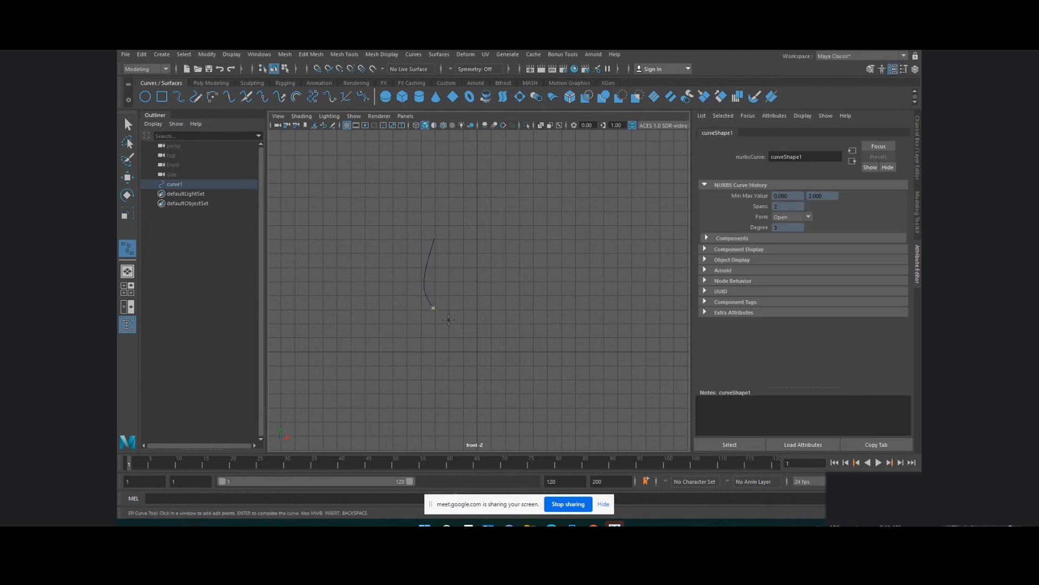
left_click(459, 326)
left_click(128, 125)
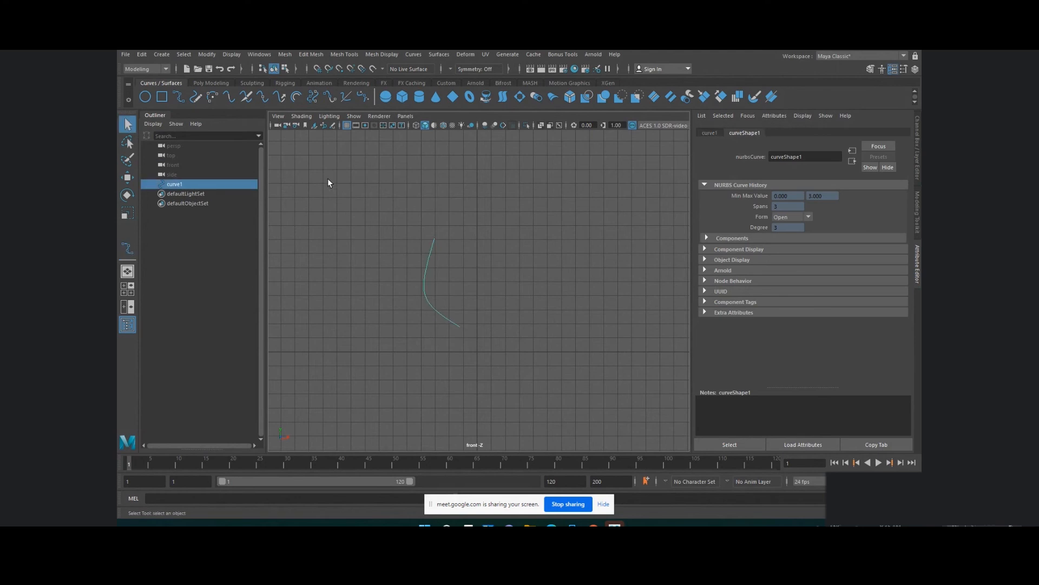
Step: Delete the existing curve and draw a new Bezier curve outlining one side of the goblet's bowl and upright stem
key("Delete")
left_click(162, 54)
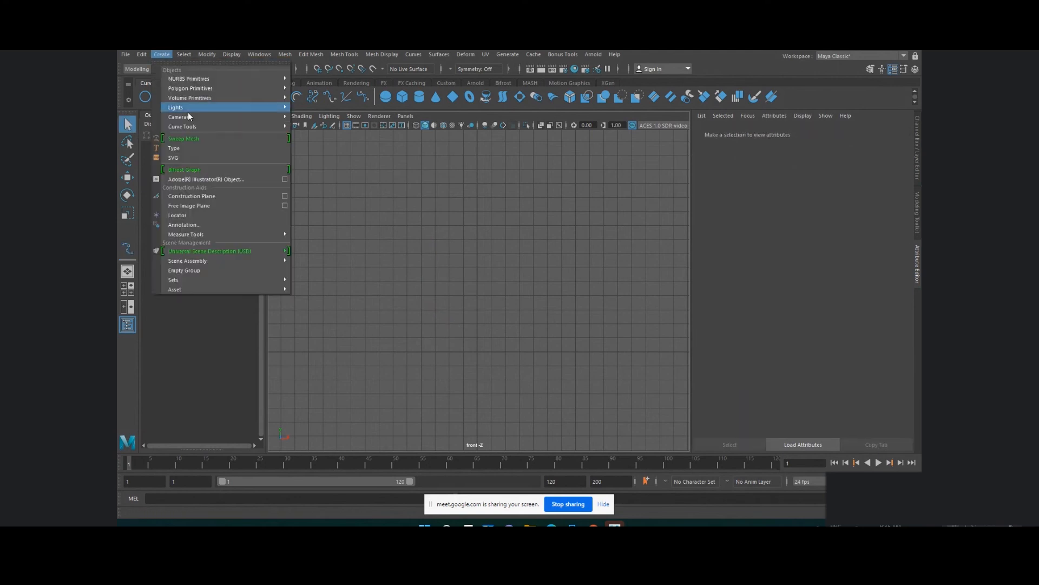
mouse_move(192, 109)
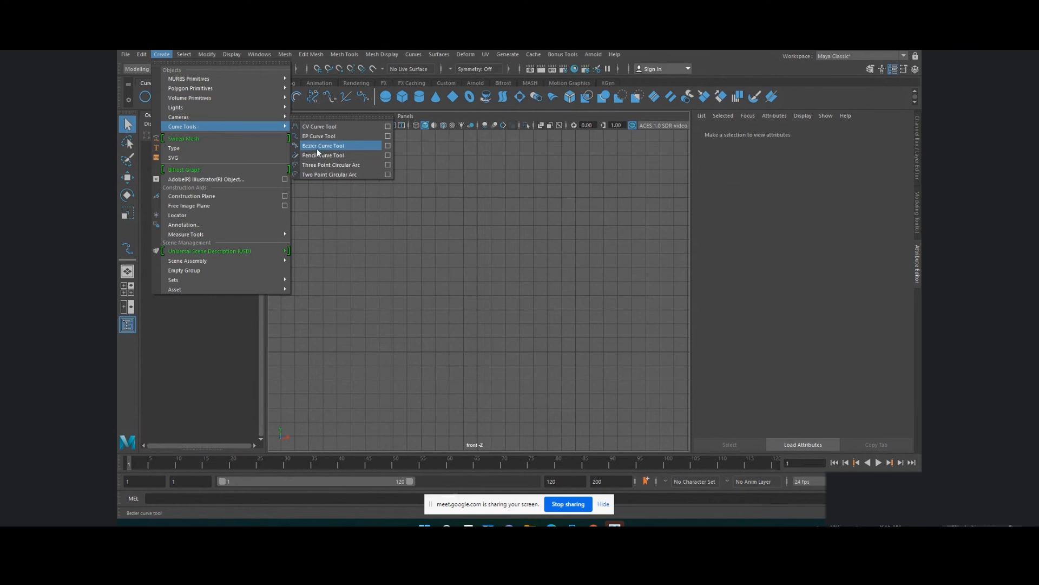
left_click(319, 145)
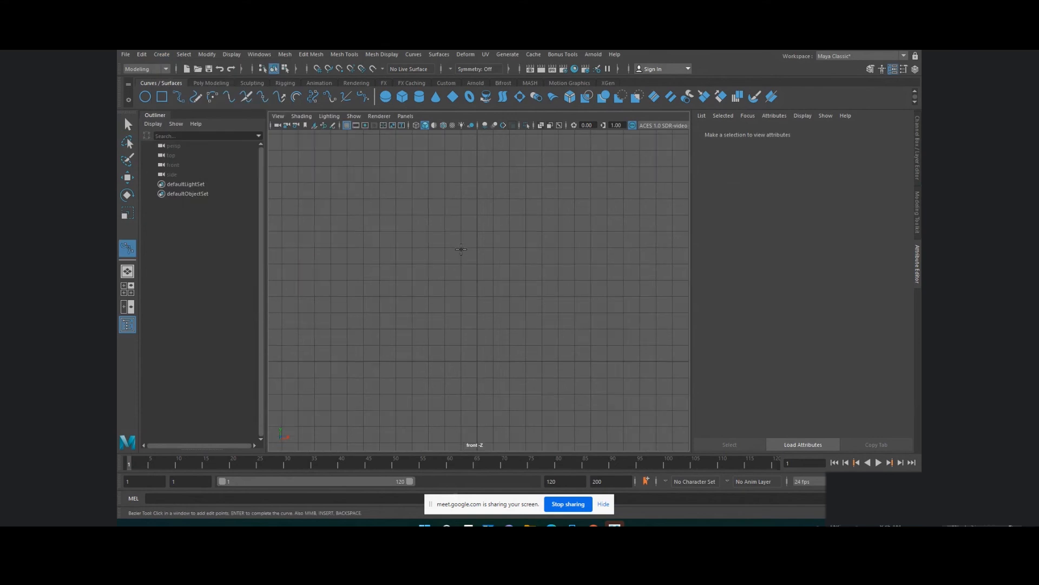
left_click(431, 199)
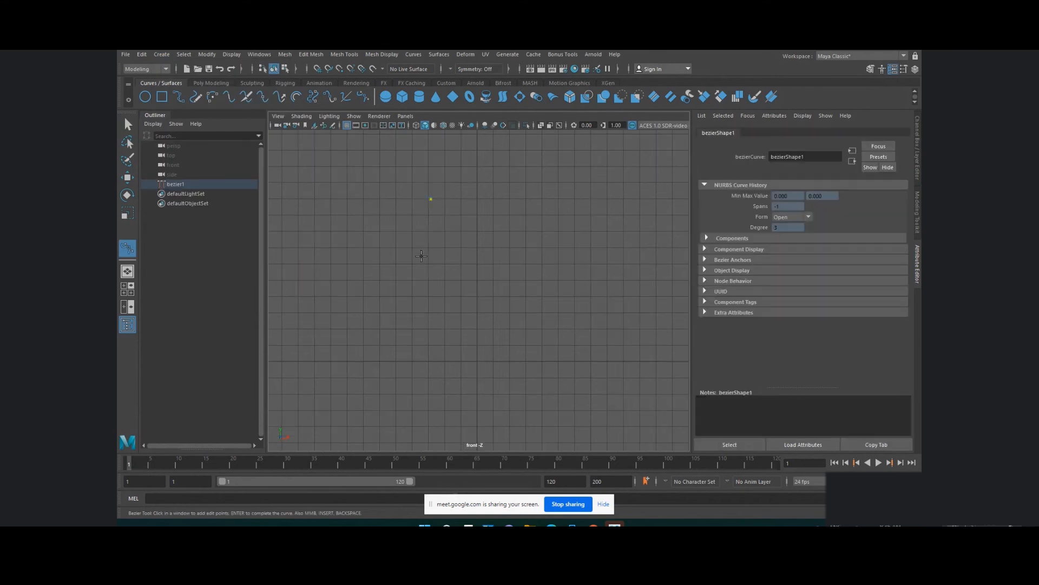
mouse_move(416, 256)
left_mouse_down()
mouse_move(432, 310)
mouse_move(469, 352)
left_mouse_up()
left_click_drag(470, 401, 470, 404)
middle_click_drag(557, 390, 601, 277, "alt")
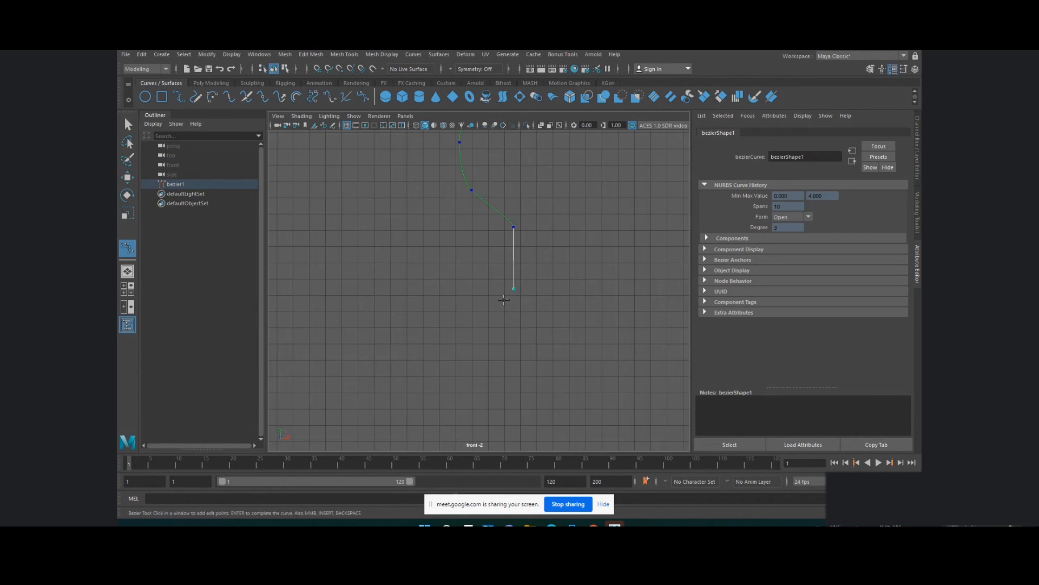
Step: Continue the Bezier profile with a sloping foot, a short vertical edge and a flat underside reaching the centre axis, and finish it
left_click_drag(508, 296, 500, 300)
left_click(460, 306)
left_click(461, 315)
left_click(520, 314)
left_click(127, 124)
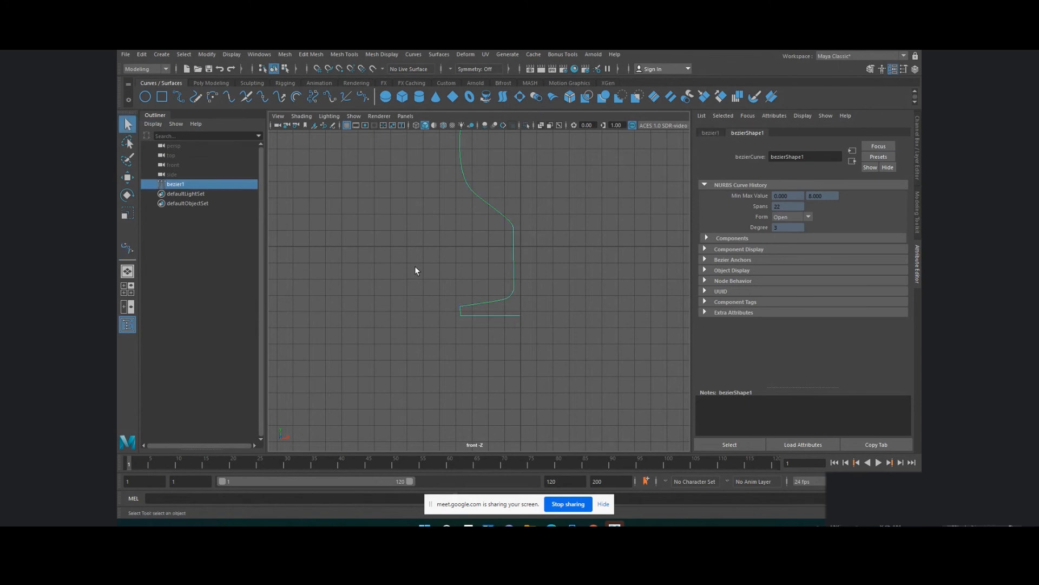
Step: Move the two control vertices at the foot's outer edge outward and scale them into vertical alignment
right_click_drag(459, 316, 452, 303)
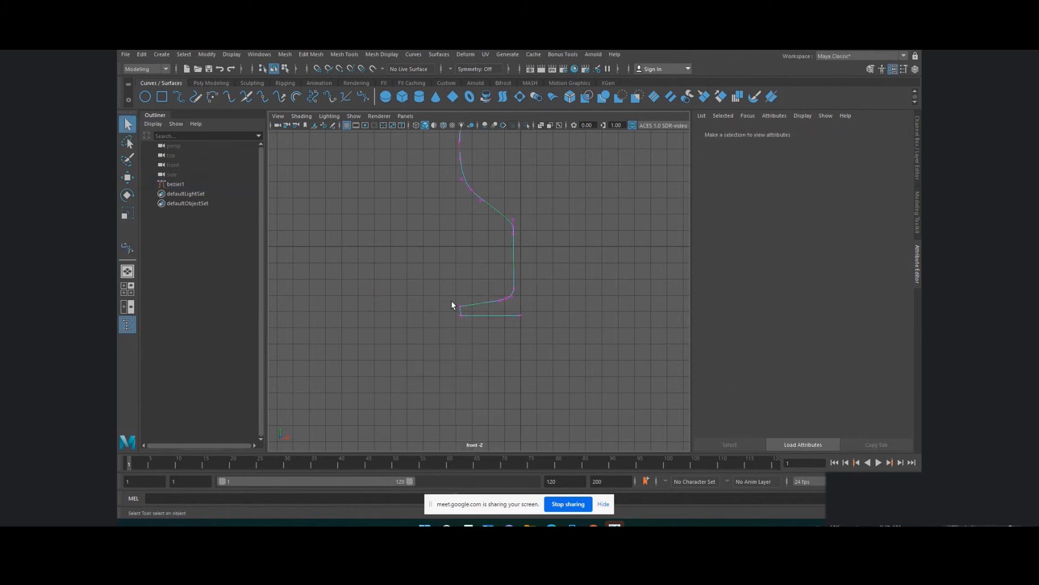
left_click_drag(474, 327, 460, 313)
key("w")
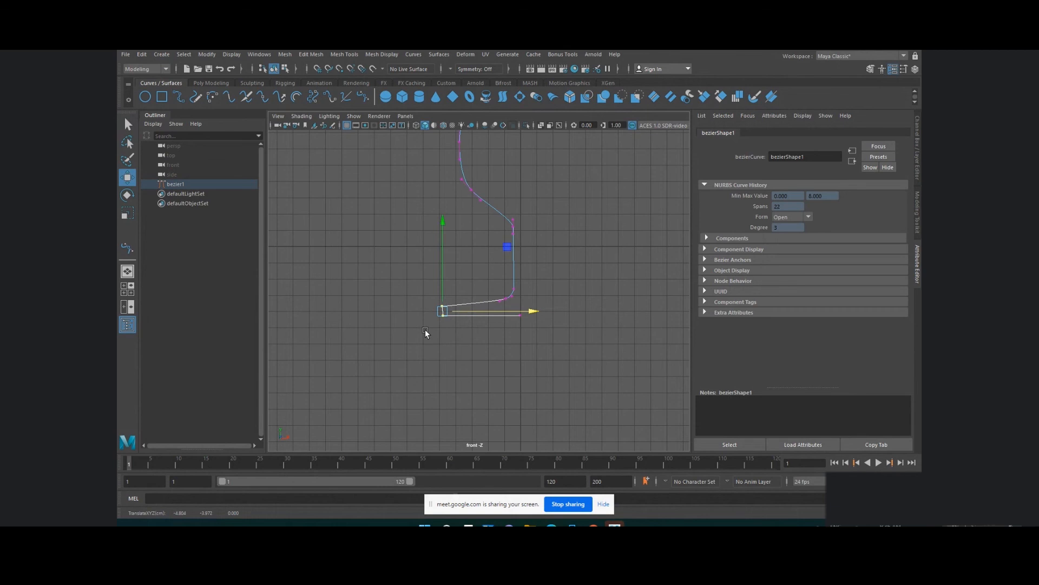
scroll(426, 332, "up", 5)
key("r")
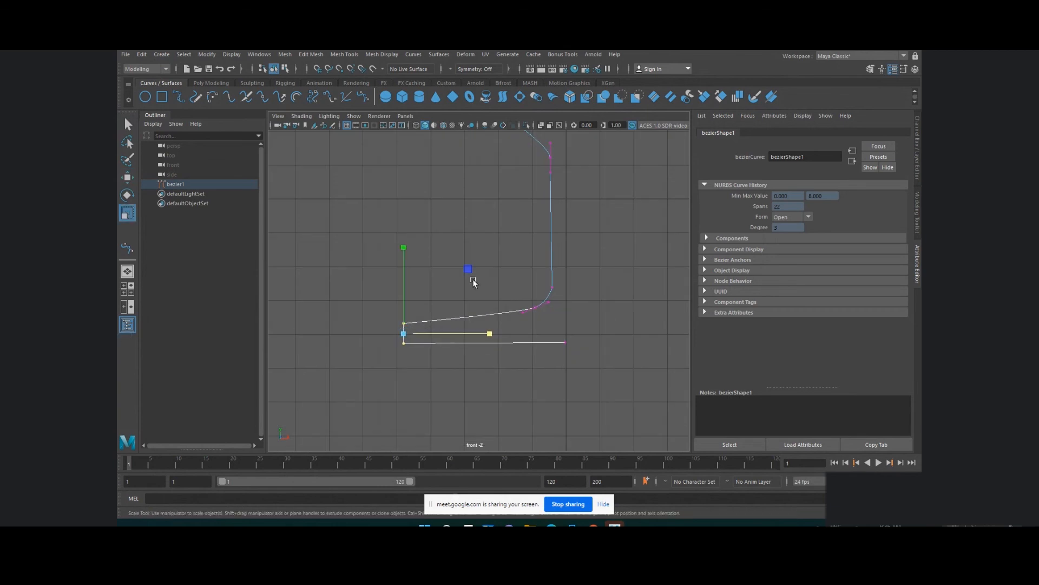
left_click(375, 358)
Step: Mark curve points on both sides of the foot's upper outer corner and insert knots there
scroll(374, 359, "up", 3)
scroll(374, 358, "up", 3)
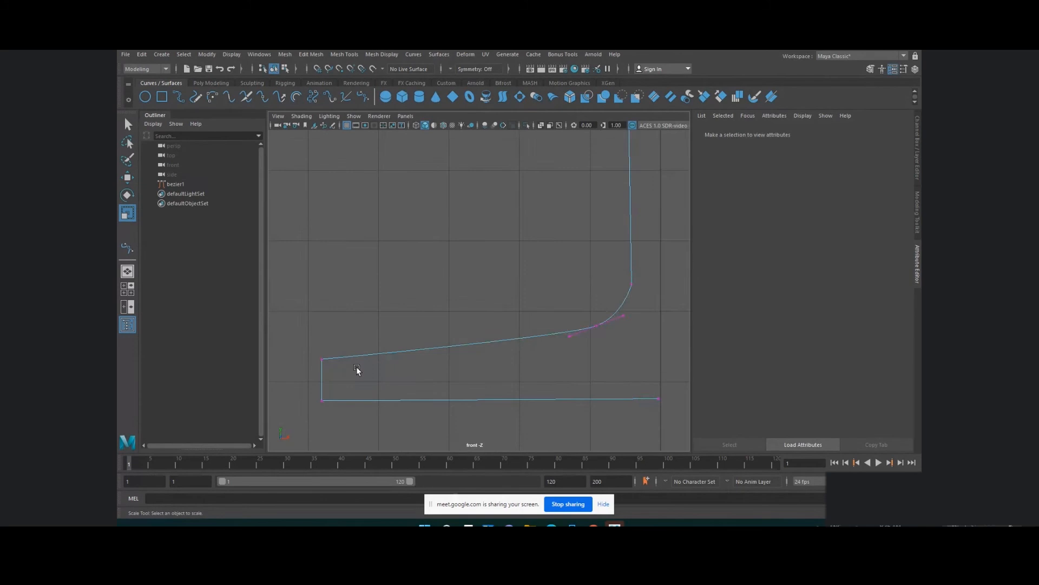
middle_click_drag(354, 373, 452, 311, "alt")
scroll(452, 311, "up", 1)
scroll(452, 313, "up", 2)
right_click_drag(439, 293, 437, 271)
left_click(430, 297)
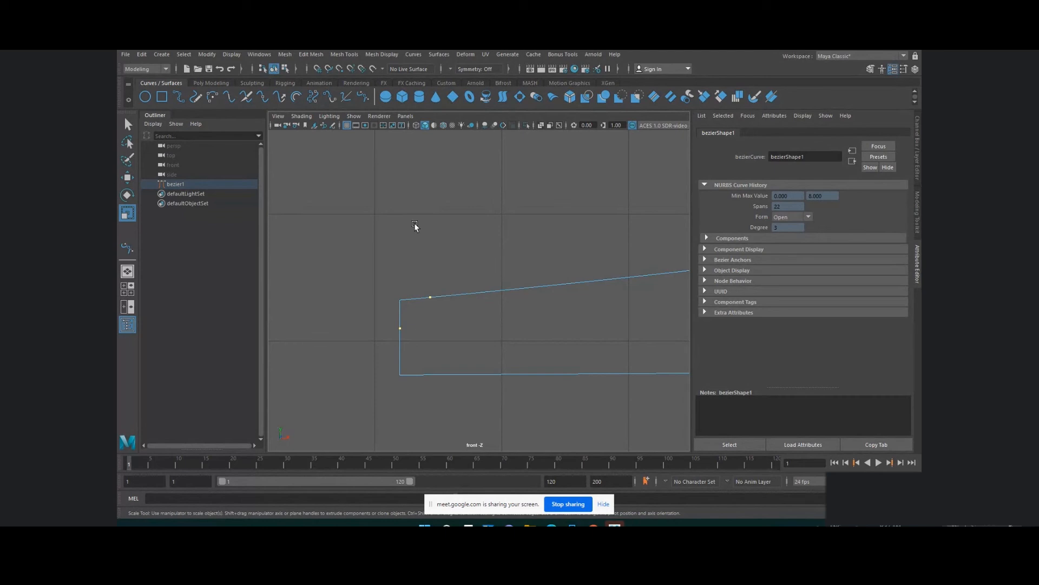
left_click(414, 56)
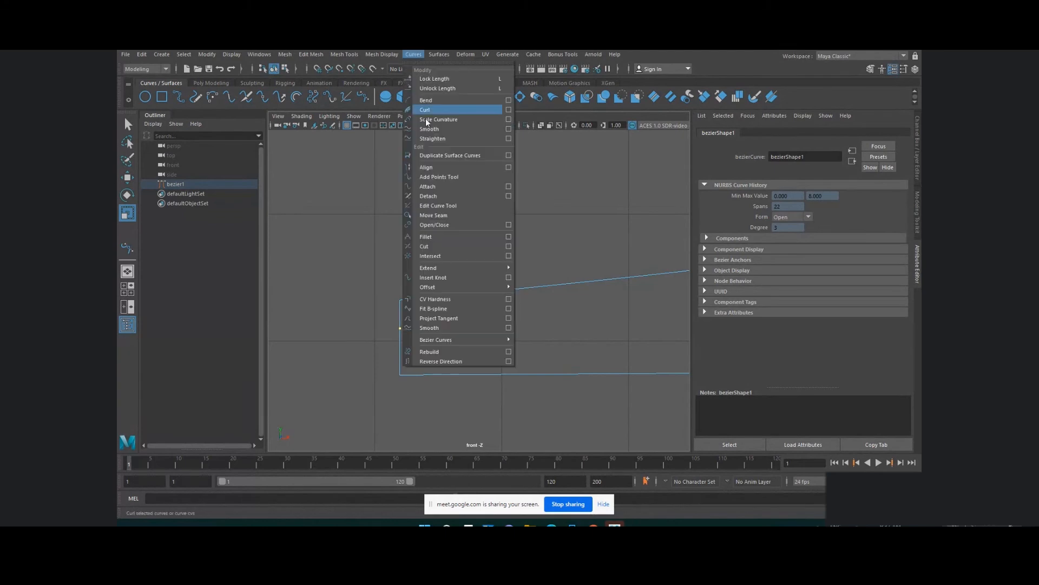
left_click(457, 277)
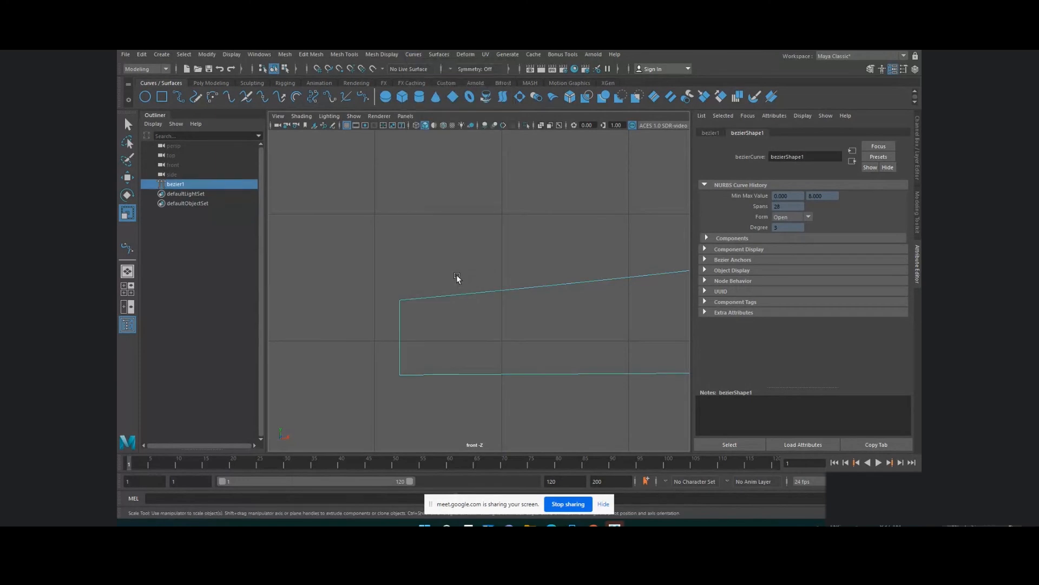
Step: Select the control vertices at the foot's upper outer corner and move them slightly inward to round the corner
right_click(457, 274)
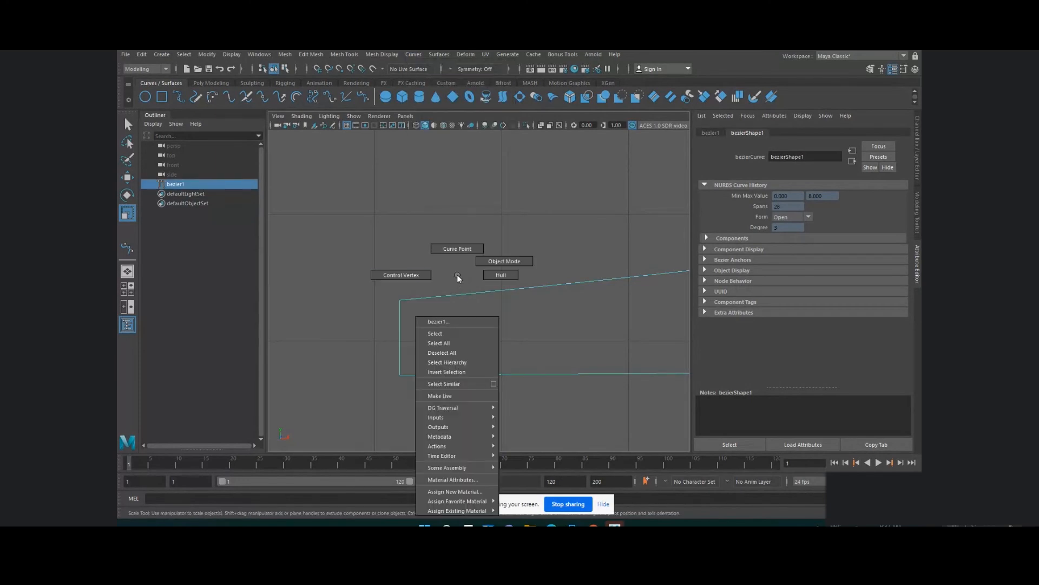
left_click(415, 276)
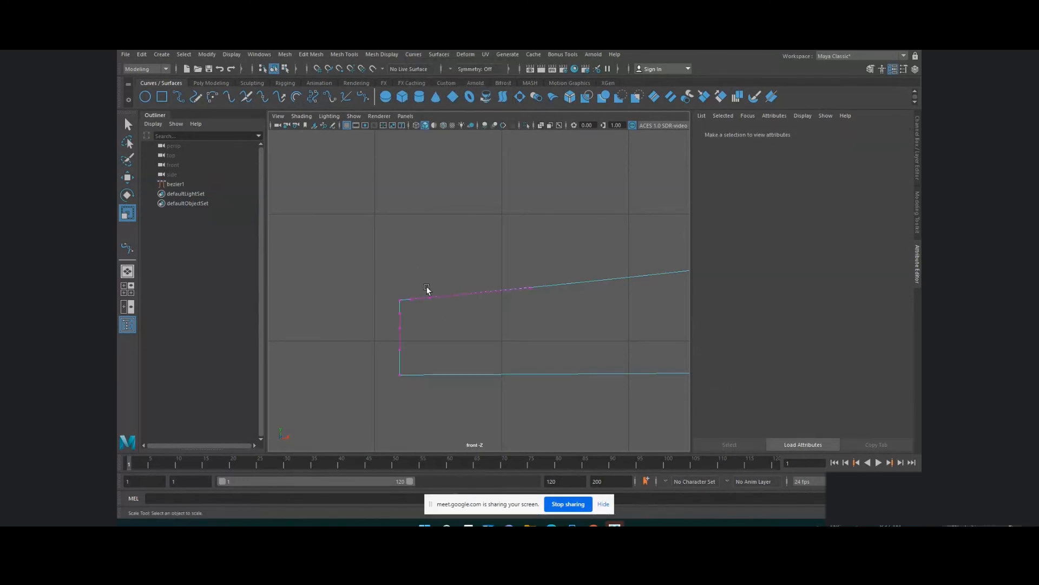
left_click_drag(439, 307, 377, 345)
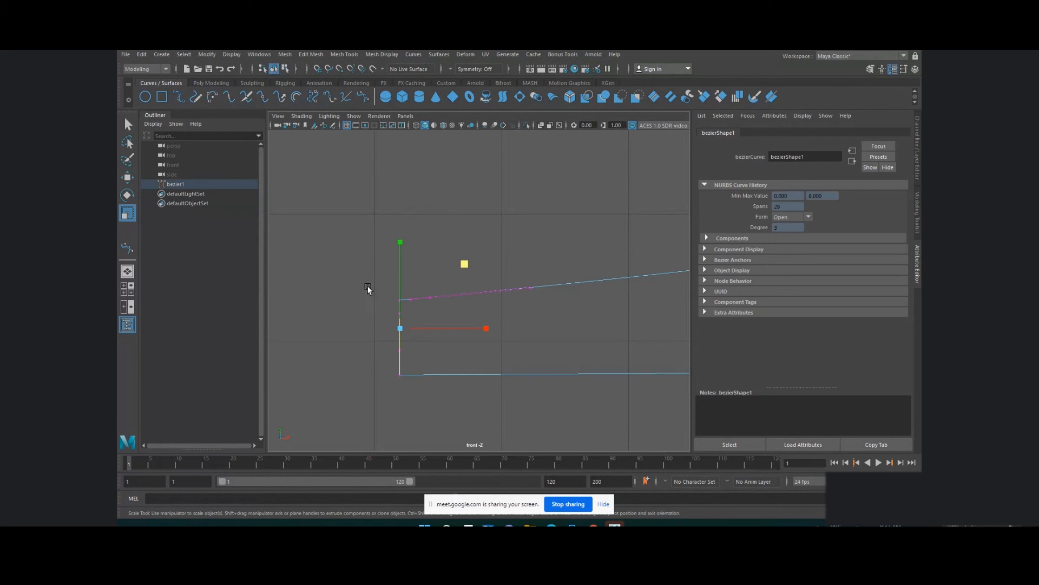
left_click_drag(368, 286, 405, 309)
scroll(406, 322, "up", 3)
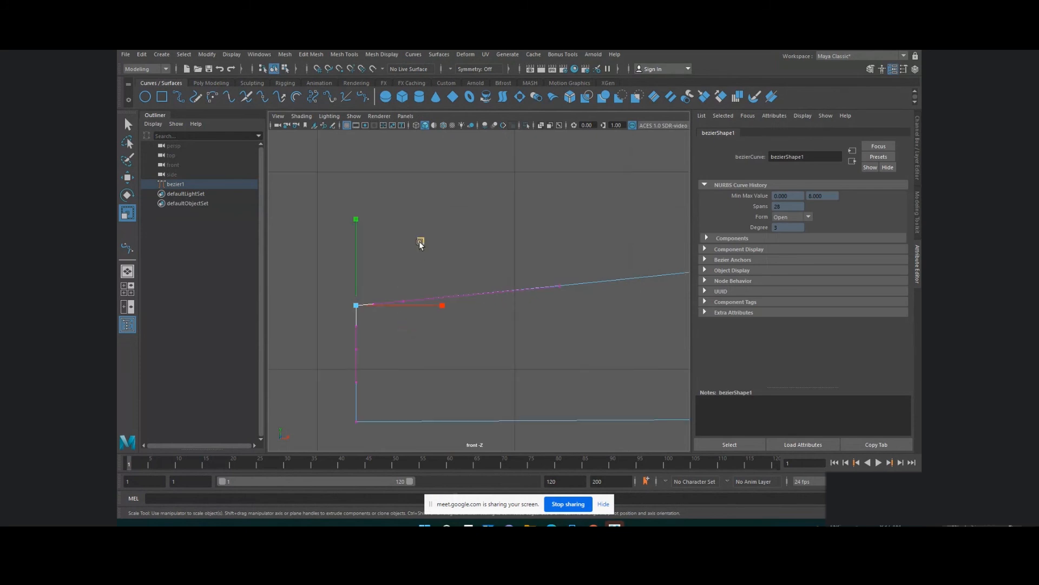
left_click_drag(420, 241, 428, 254)
key("w")
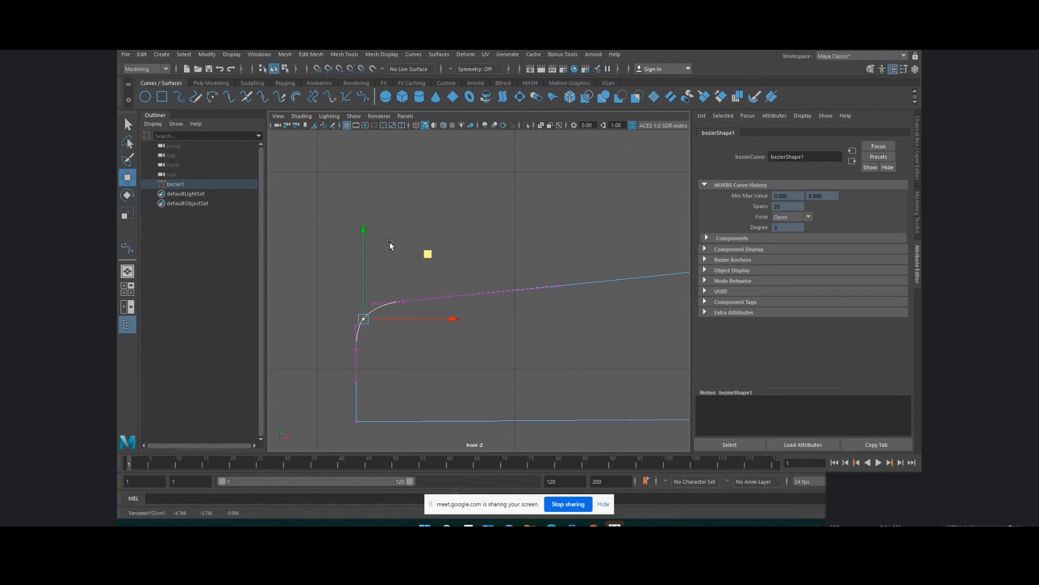
left_click(390, 243)
Step: Return to object selection and move the whole profile curve up until the foot's underside lies on the ground line
scroll(390, 243, "down", 5)
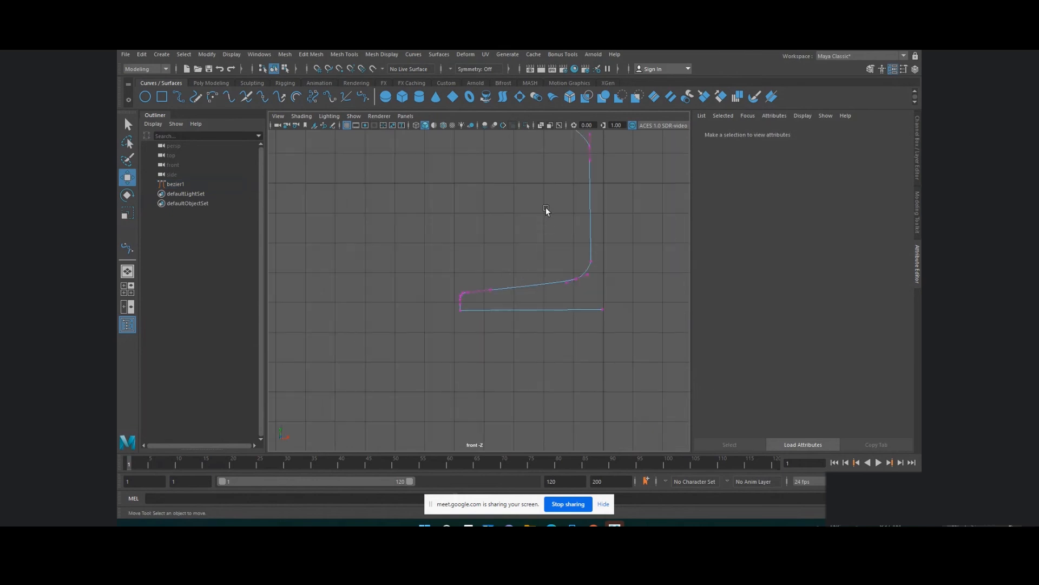
middle_click_drag(545, 208, 467, 418, "alt")
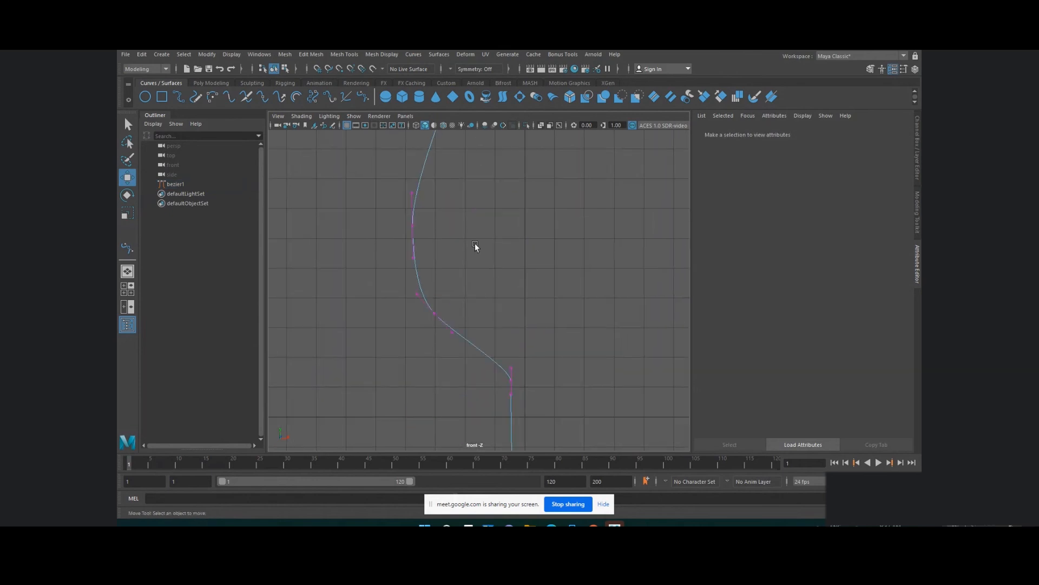
middle_click_drag(475, 245, 464, 272, "alt")
scroll(505, 253, "down", 5)
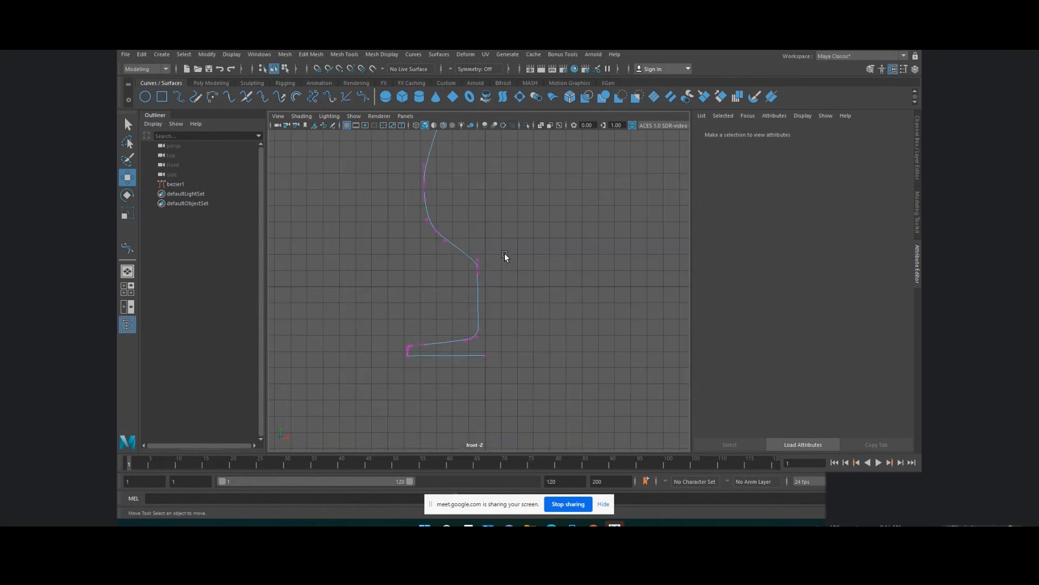
key("F8")
key("F8")
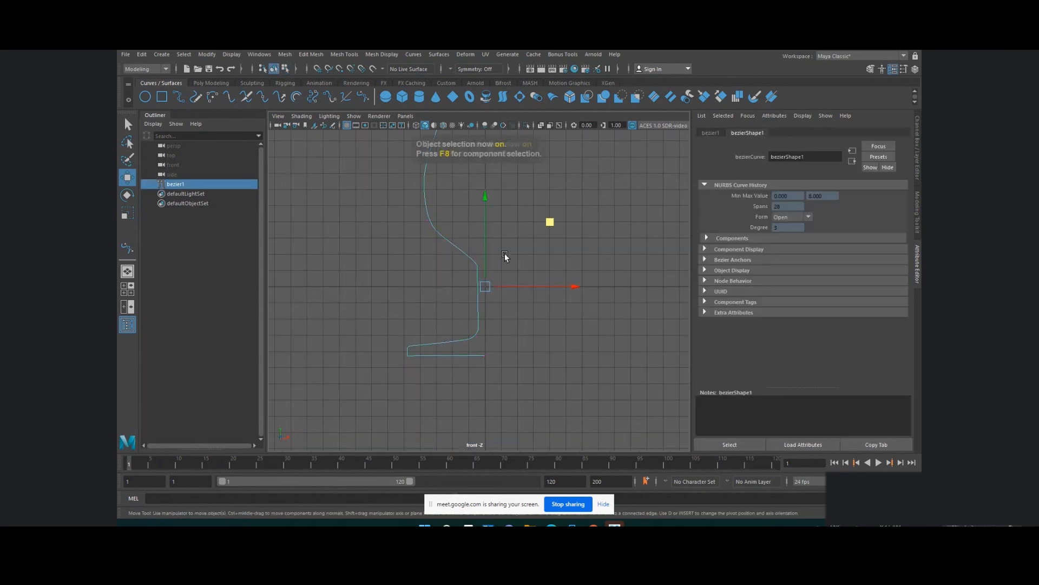
left_click_drag(484, 249, 480, 181)
left_click(567, 177)
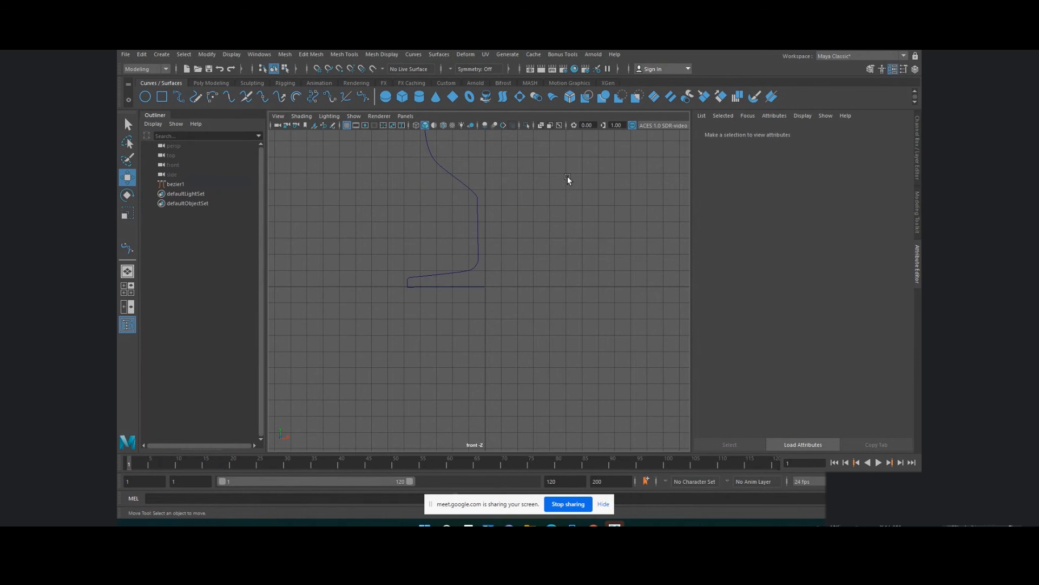
Step: Select the profile curve, switch to the perspective view and revolve the curve into a goblet surface
middle_click_drag(567, 177, 577, 295, "alt")
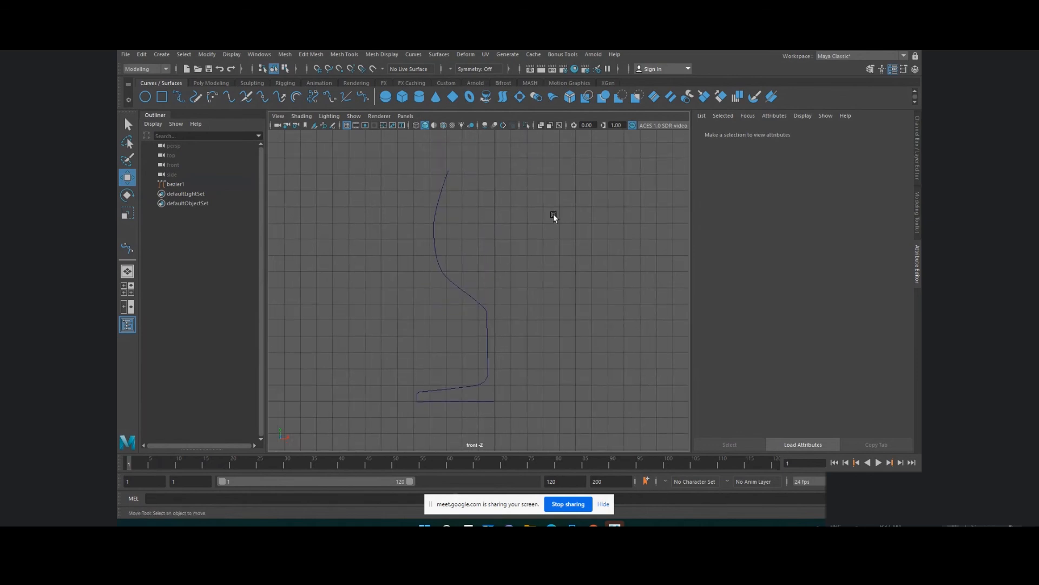
left_click_drag(553, 213, 361, 346)
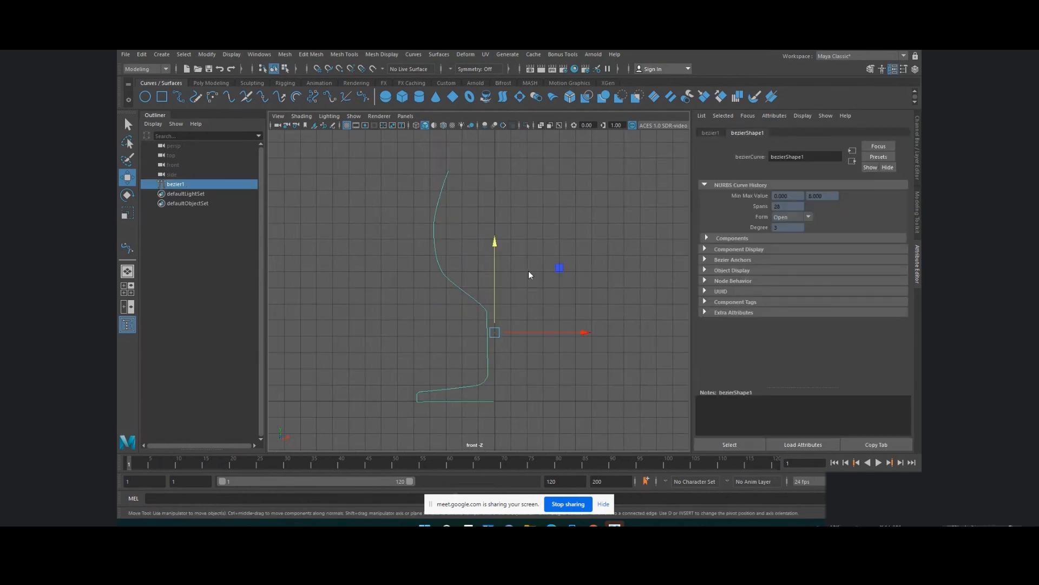
key("space")
key("space")
left_click_drag(527, 279, 602, 305, "alt")
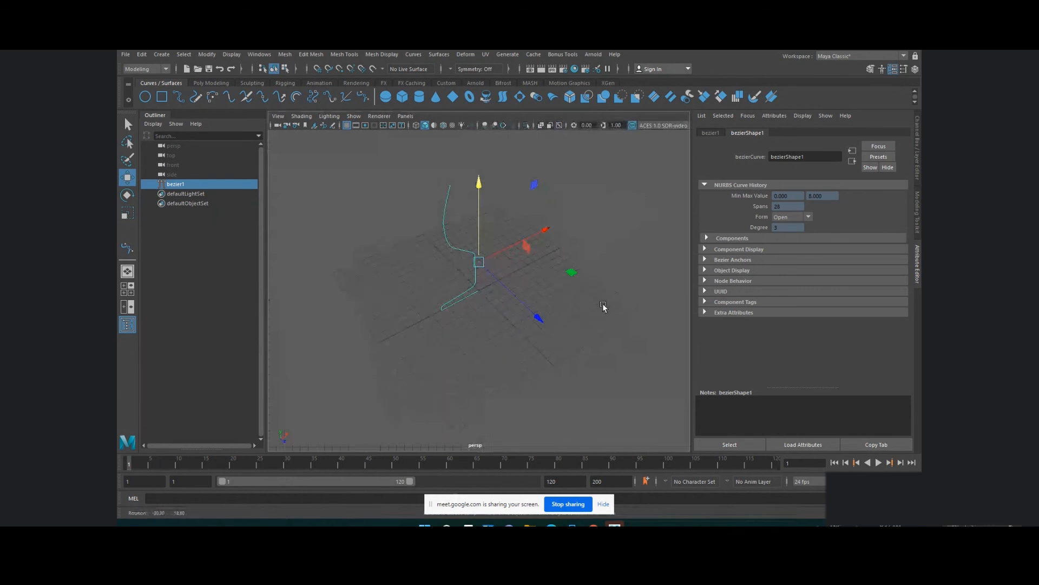
left_click(439, 55)
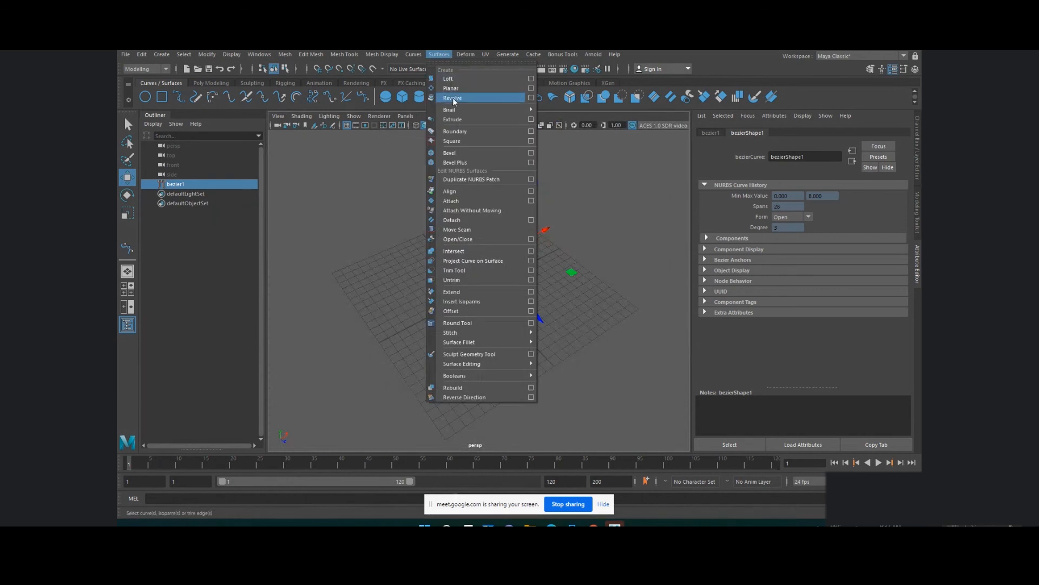
mouse_move(508, 54)
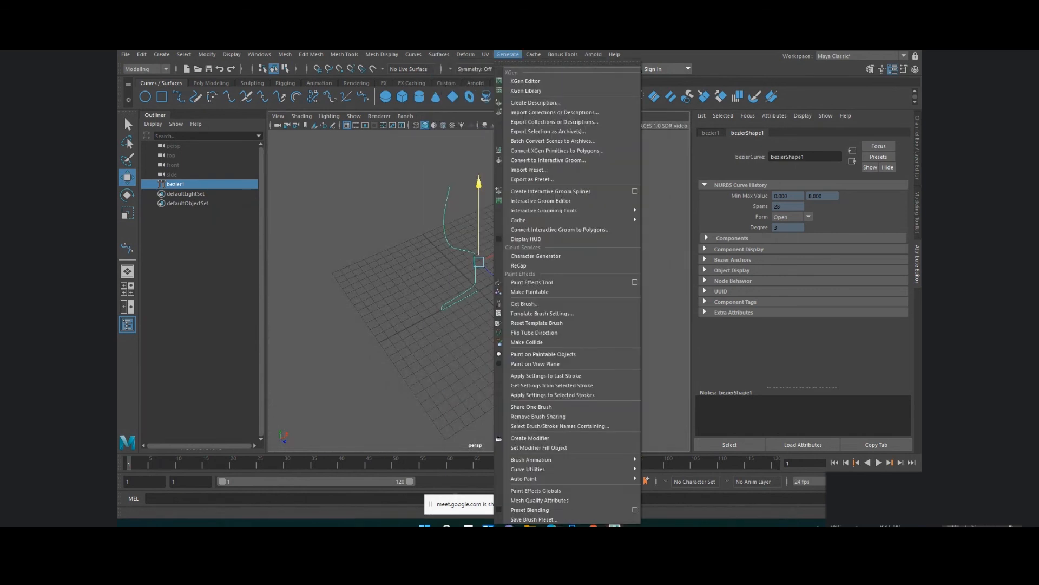
left_click(489, 100)
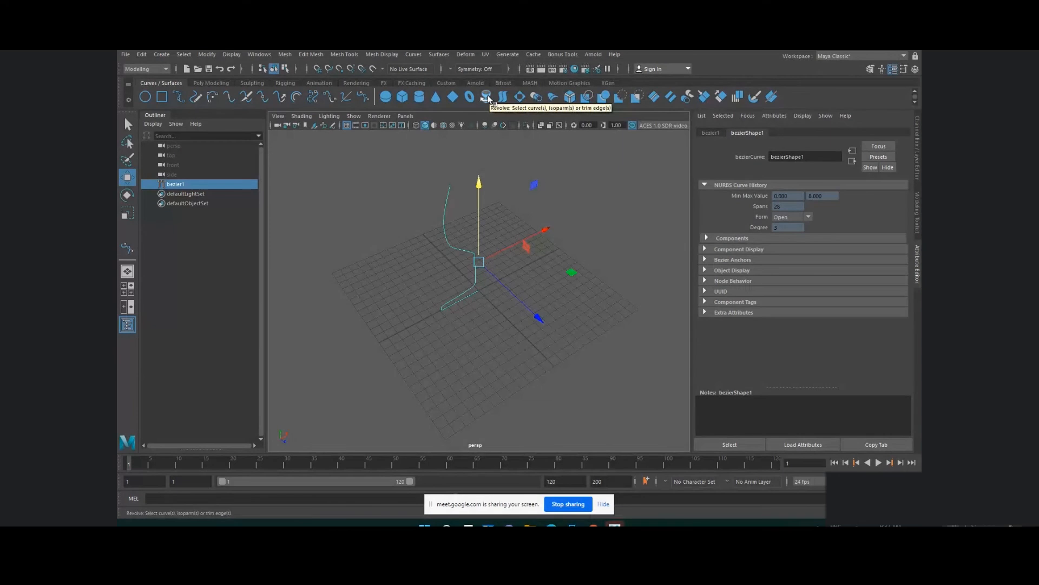
left_click(486, 97)
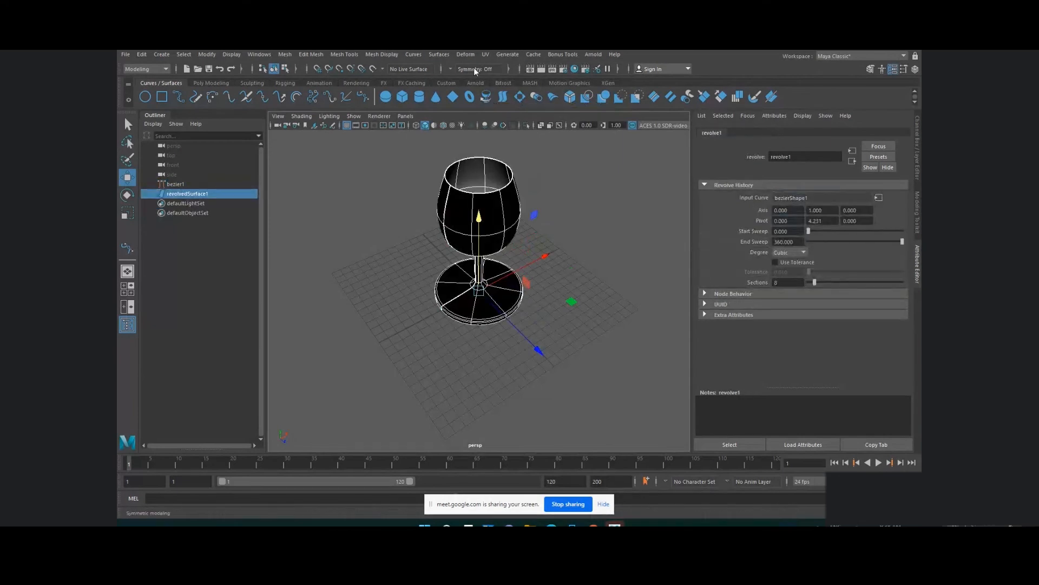
Step: Reverse the surface direction of the revolved goblet
left_click(439, 55)
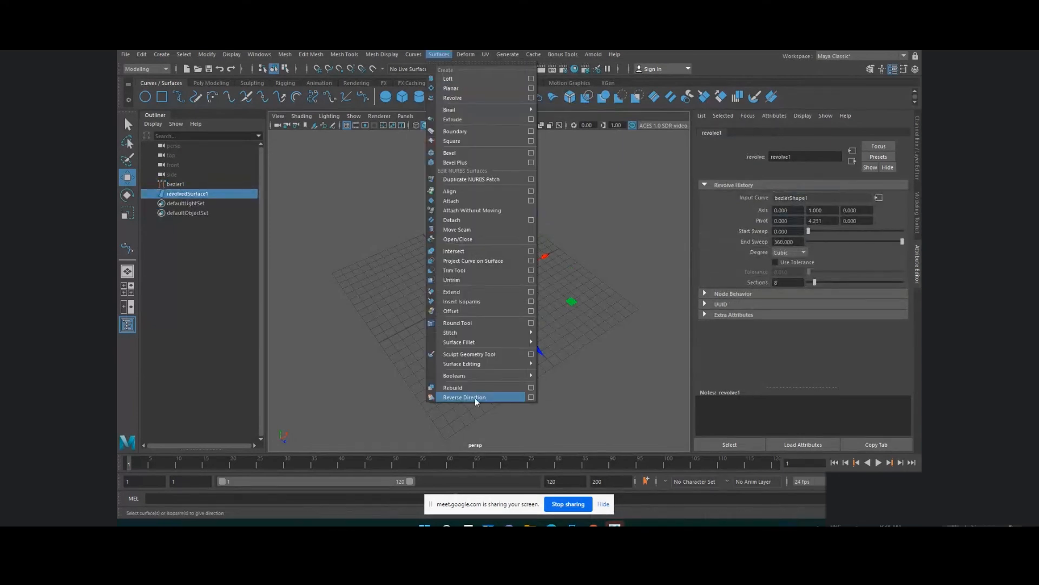
left_click(475, 397)
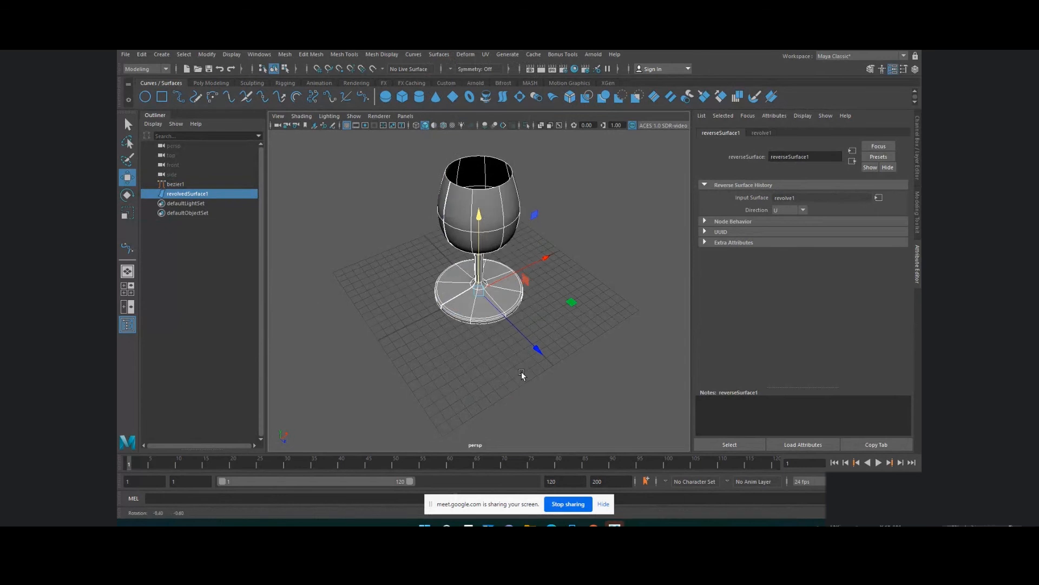
left_click_drag(522, 375, 585, 350, "alt")
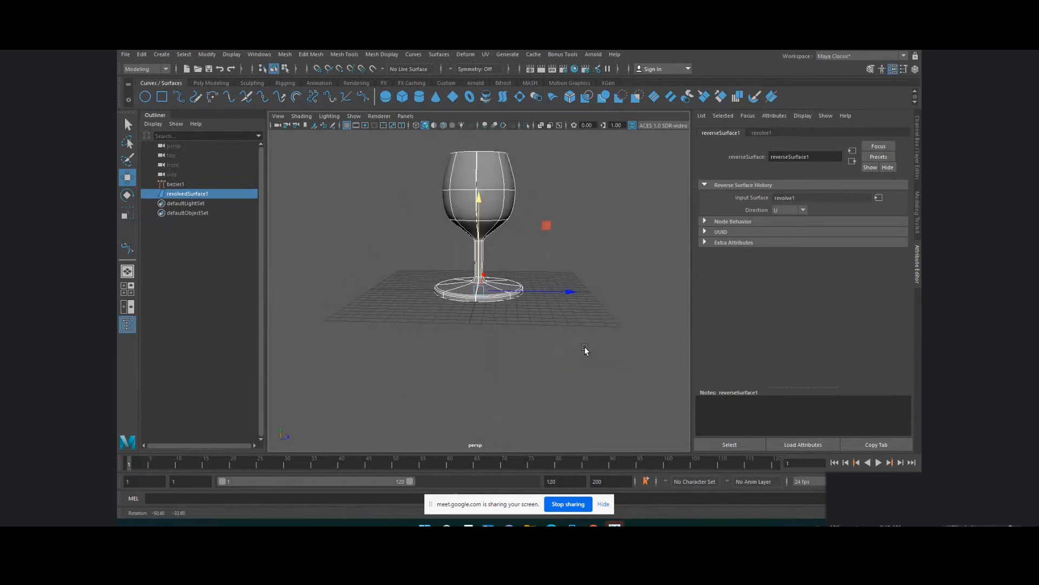
Step: Reduce the End Sweep of the goblet's revolve to about 178 to leave roughly half of the surface
left_click(760, 133)
left_click_drag(616, 238, 623, 303, "alt")
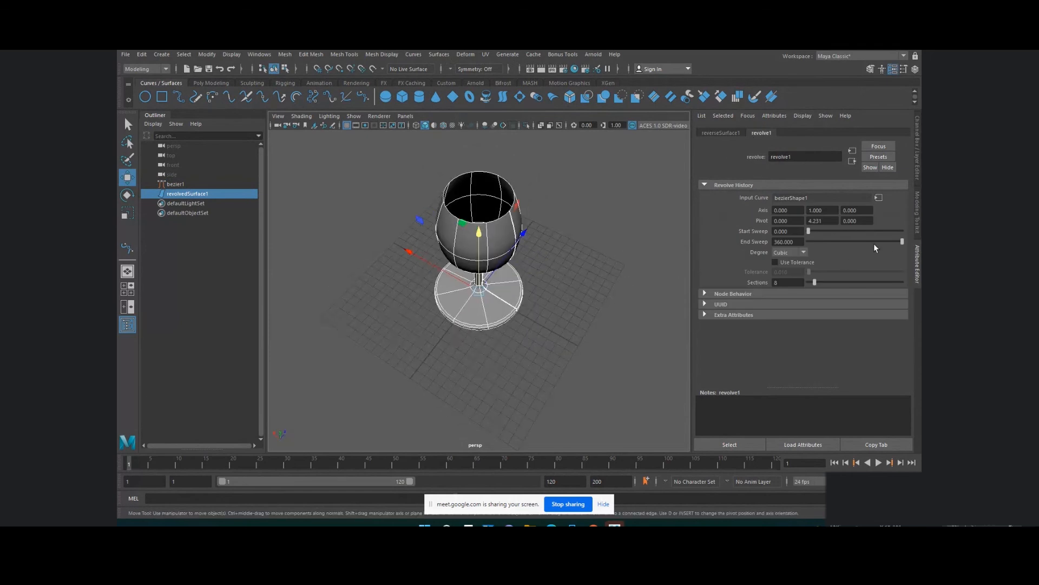
left_click_drag(895, 242, 854, 254)
left_click_drag(685, 328, 475, 332, "alt")
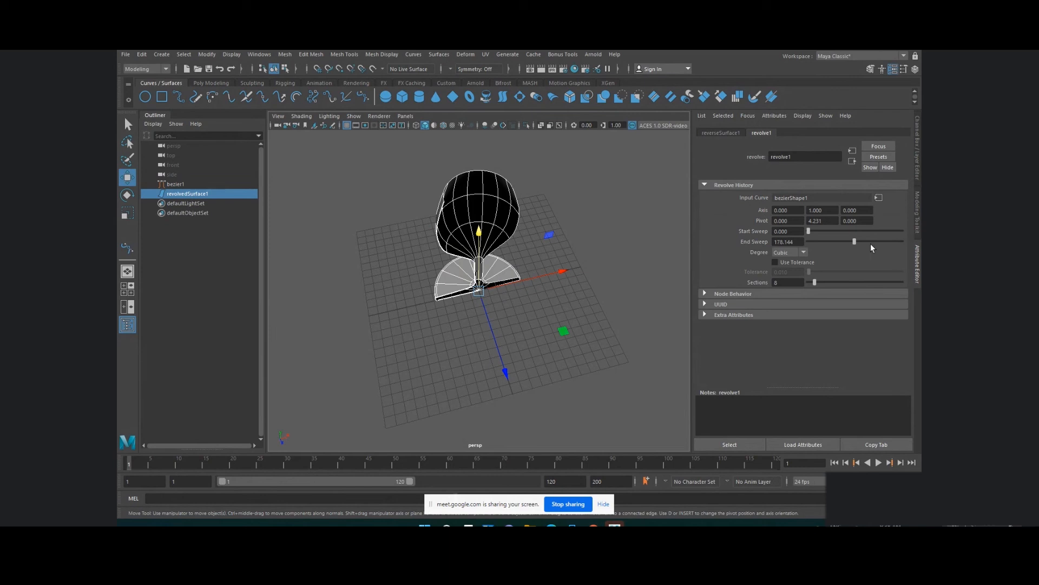
Step: Set the End Sweep of the goblet's revolve to 360 to close the surface, and clear the selection
left_click_drag(872, 248, 921, 248)
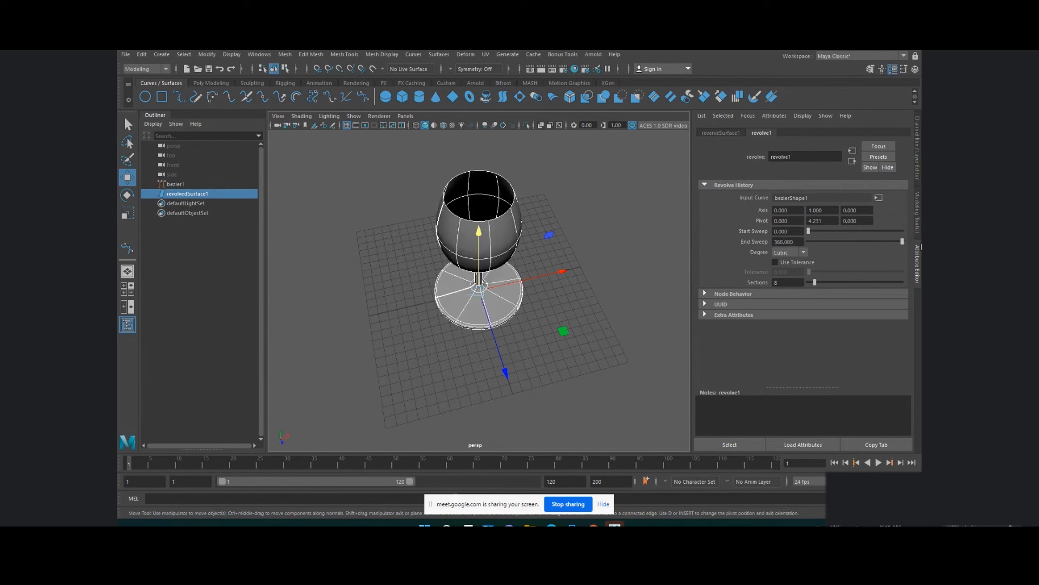
left_click(600, 223)
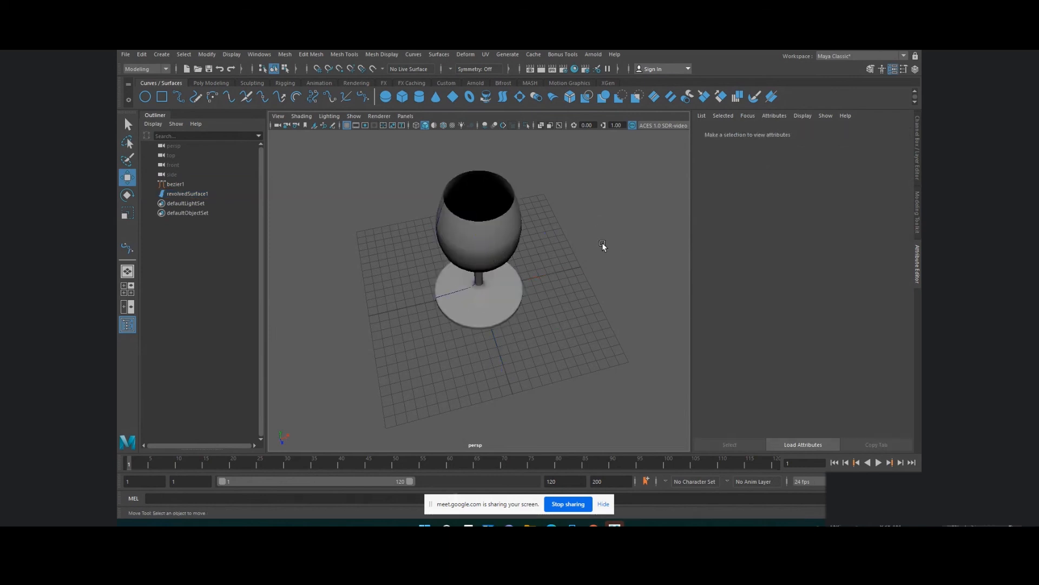
left_click_drag(602, 243, 599, 227, "alt")
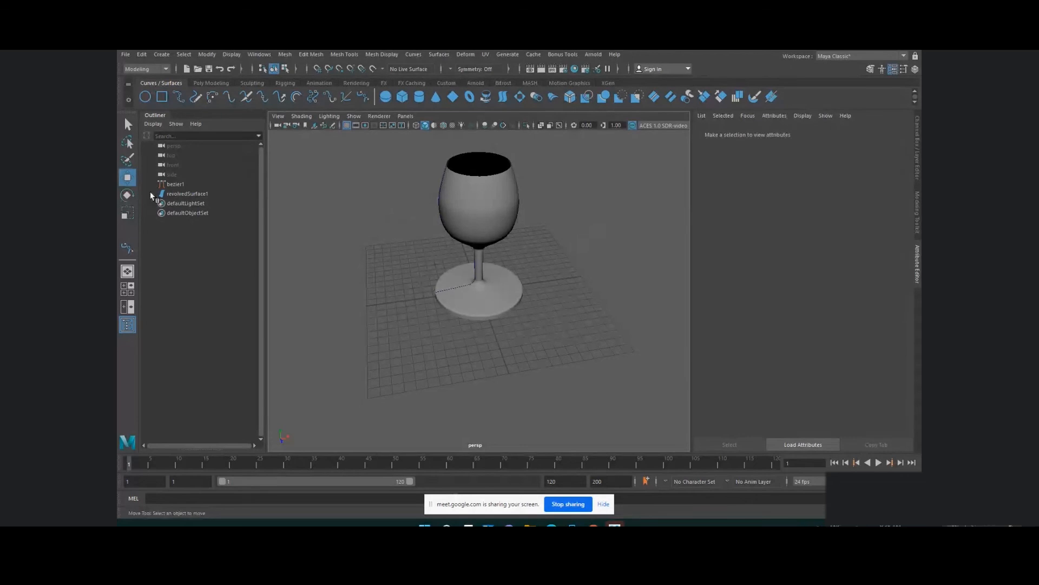
Step: Show the profile curve's control vertices and reposition the points that shape the upper part of the bowl
left_click(172, 184)
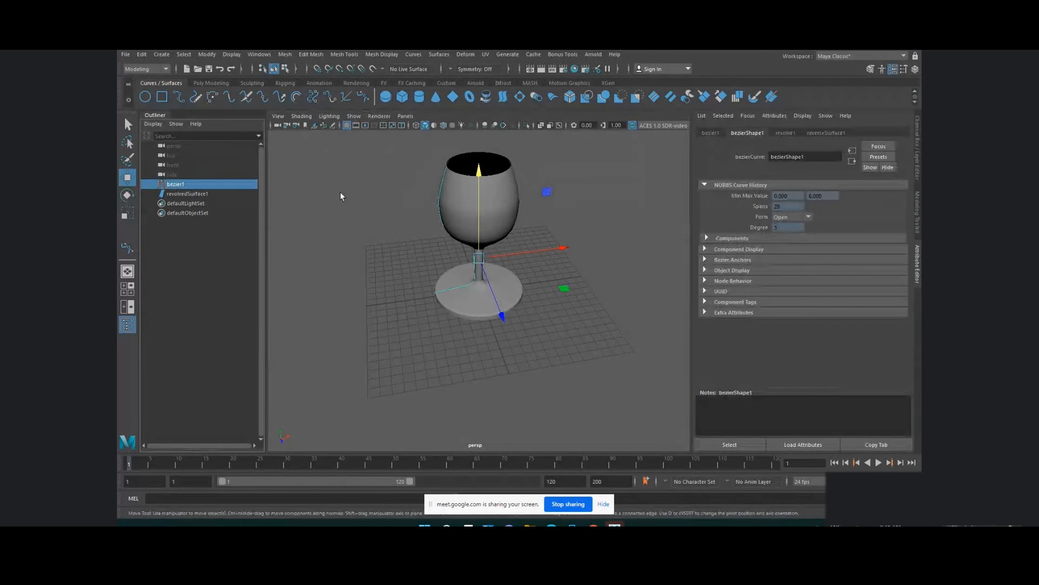
right_click_drag(358, 187, 301, 189)
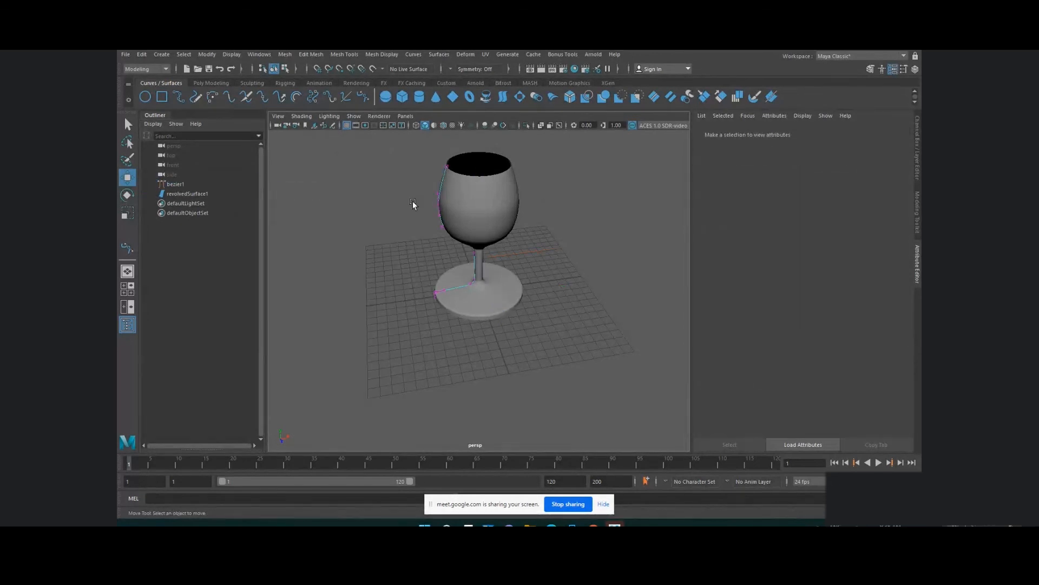
left_click_drag(439, 160, 464, 165)
left_click_drag(463, 211, 397, 212, "alt")
left_click_drag(472, 193, 464, 197)
Step: Move the control points on the bowl's side slightly down and outward to give the goblet a wider, lower belly
scroll(418, 189, "up", 5)
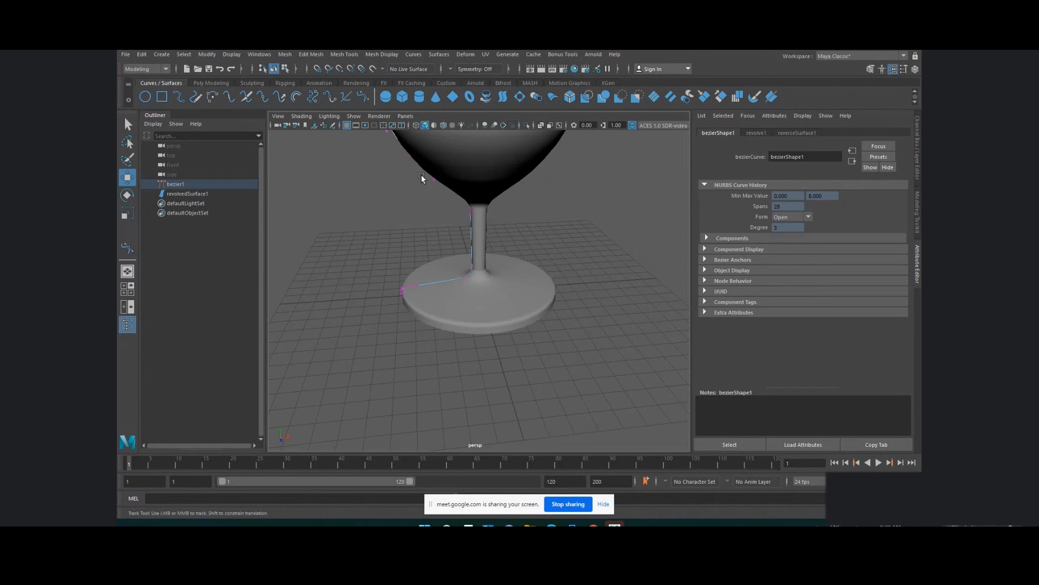
middle_click_drag(422, 174, 416, 237, "alt")
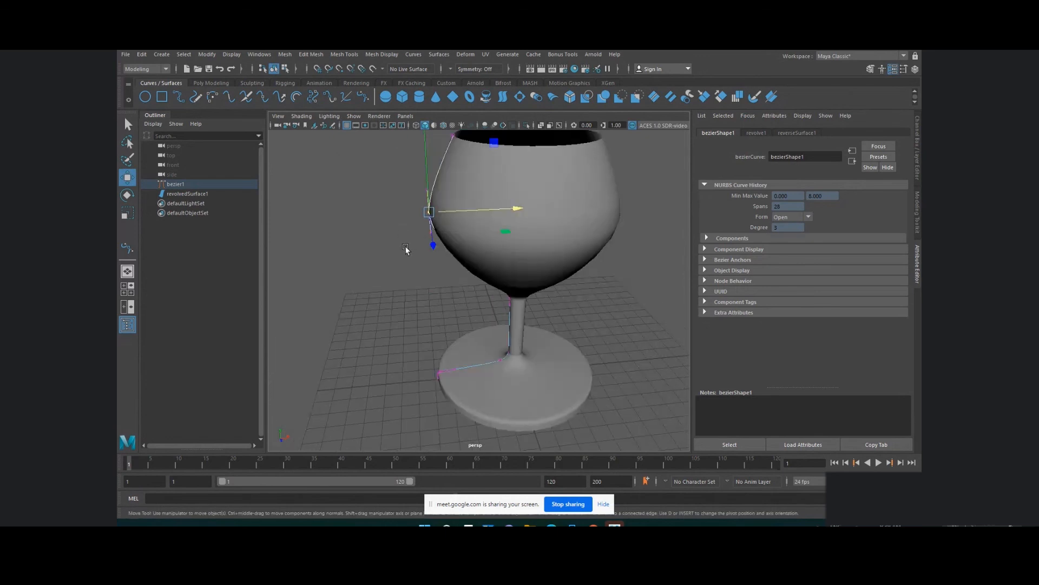
left_click(432, 232)
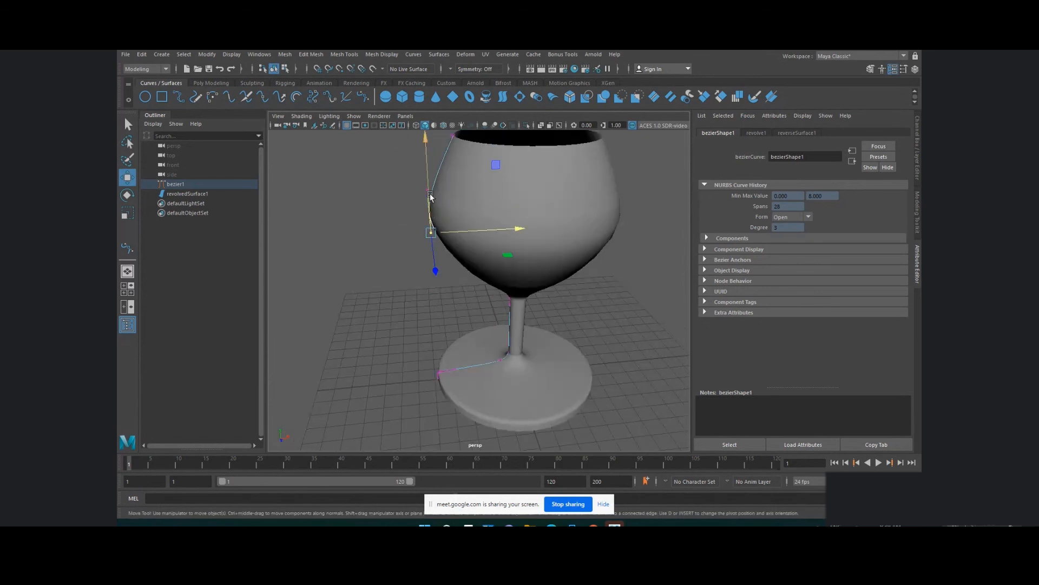
left_click_drag(429, 177, 437, 200)
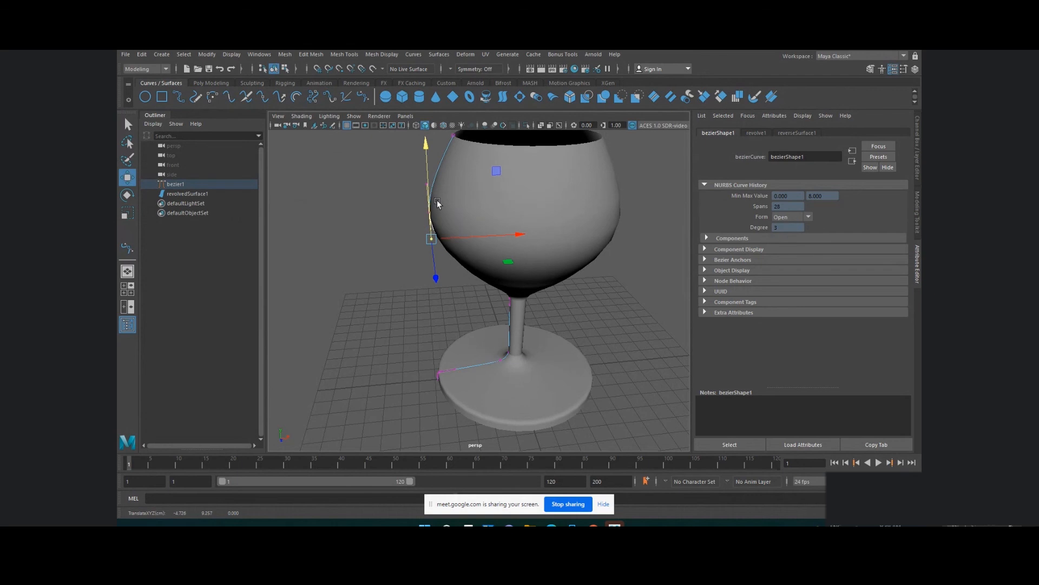
left_click_drag(497, 173, 489, 177)
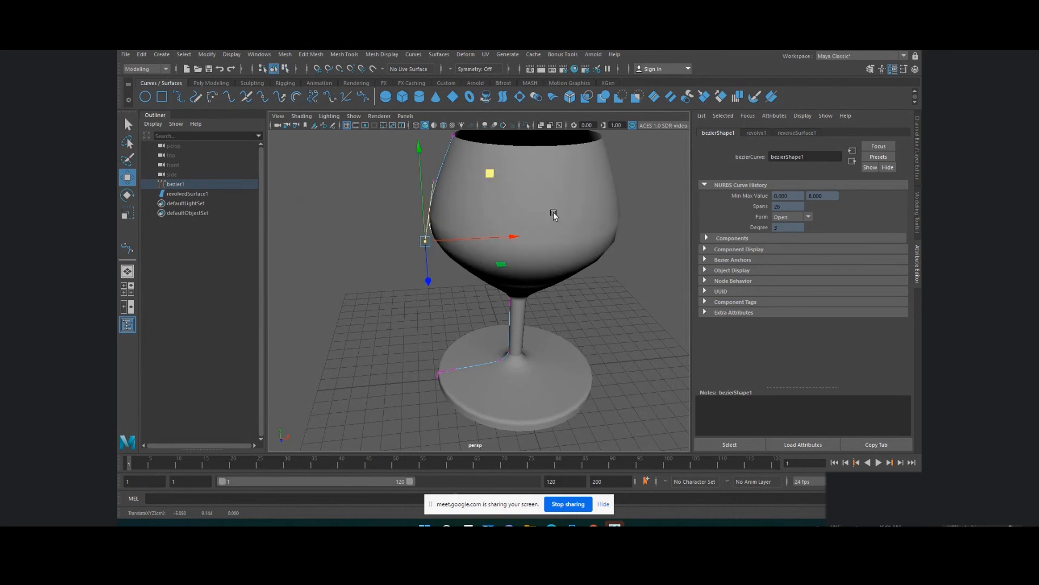
left_click(638, 282)
left_click_drag(638, 282, 579, 314, "alt")
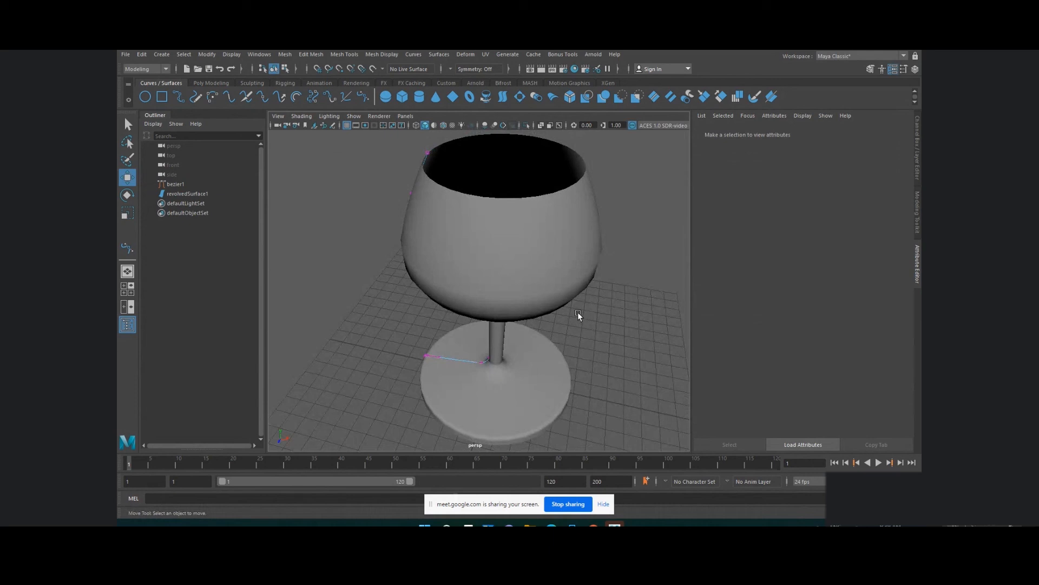
Step: Leave the goblet scene and start a new empty scene
left_click(443, 56)
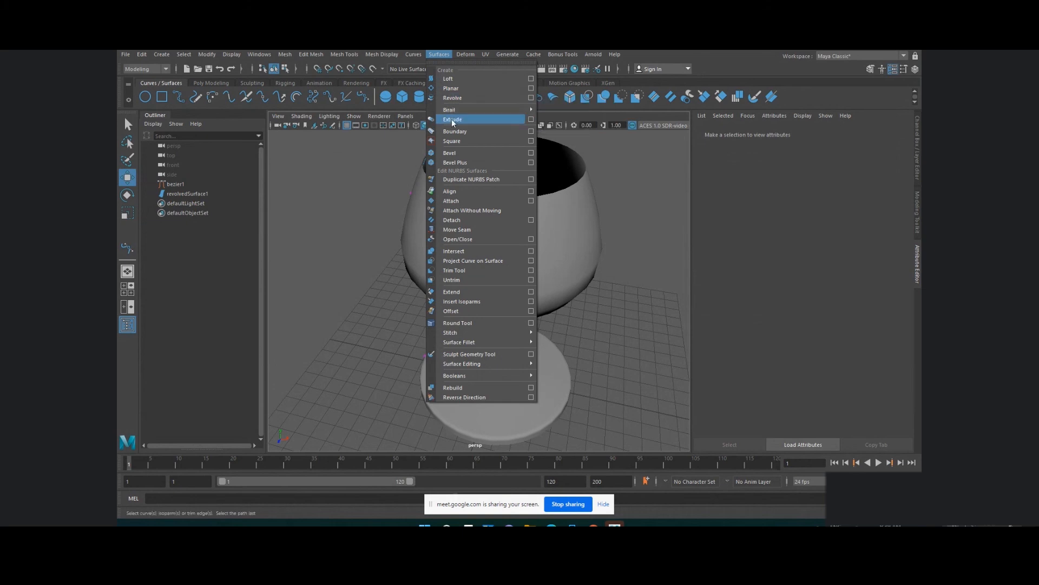
left_click(124, 54)
left_click(124, 55)
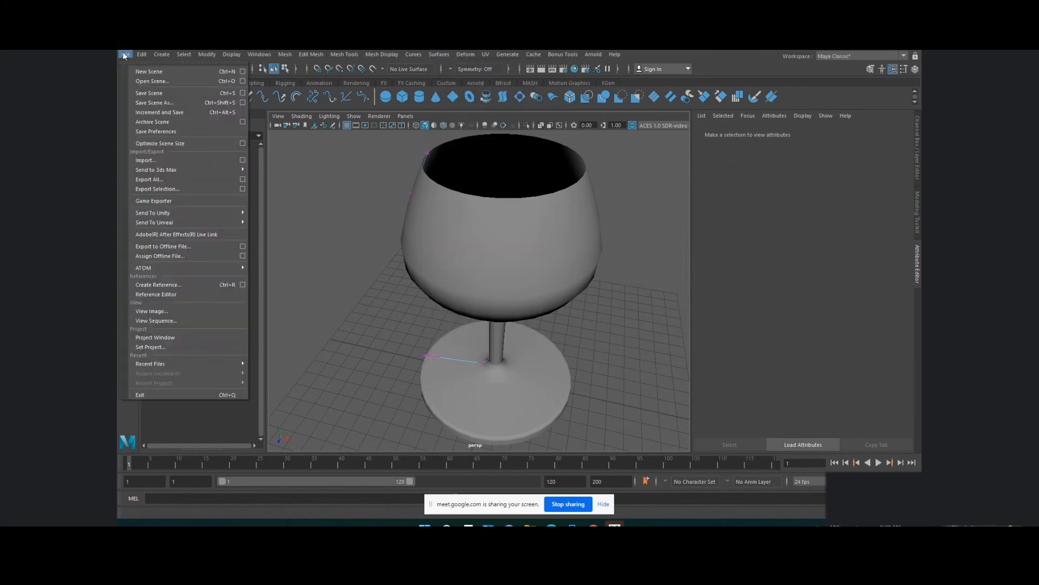
left_click(149, 72)
left_click(517, 287)
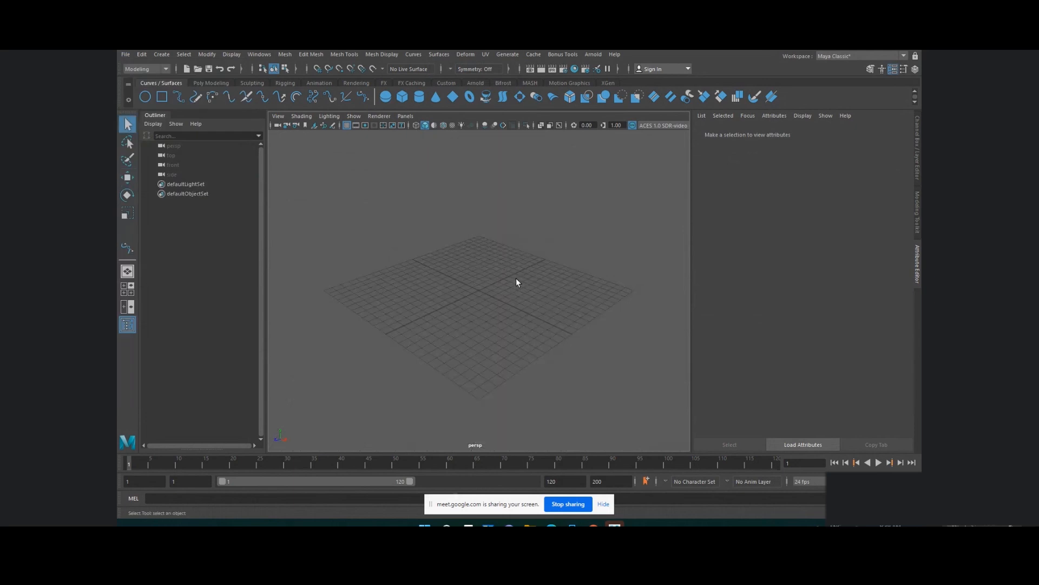
Step: Draw a seven-point S-shaped EP curve from the grid's near edge across its centre to beyond the far side
left_click(180, 98)
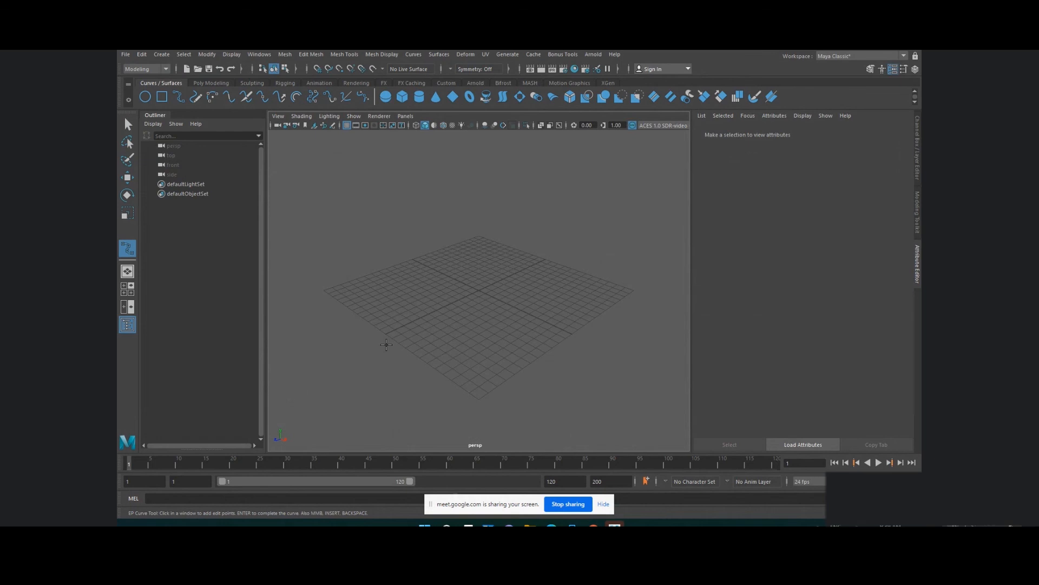
left_click(386, 345)
left_click(400, 310)
left_click(446, 292)
left_click(489, 293)
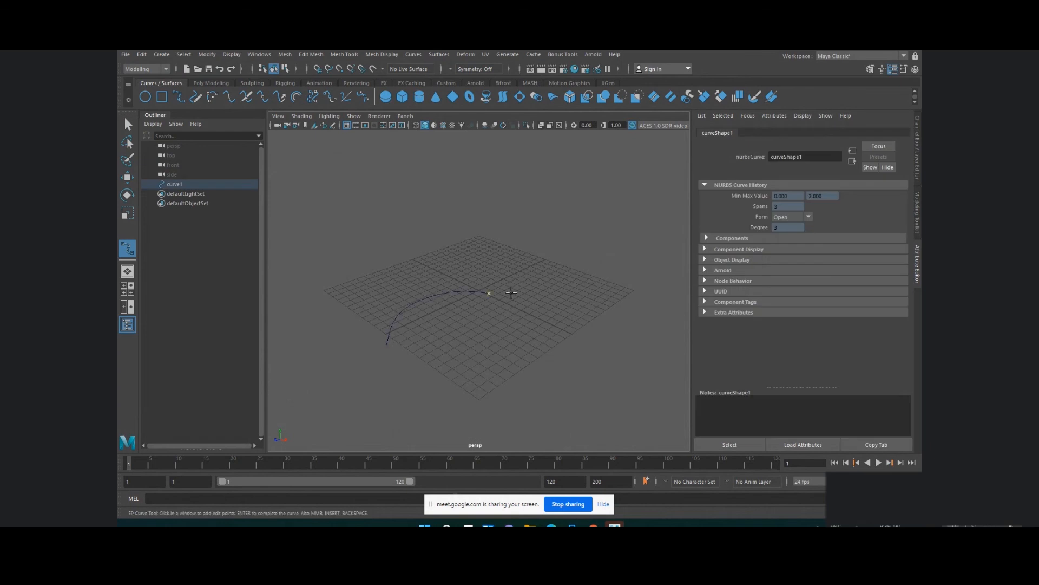
left_click(569, 294)
left_click(615, 253)
left_click(564, 197)
key("Return")
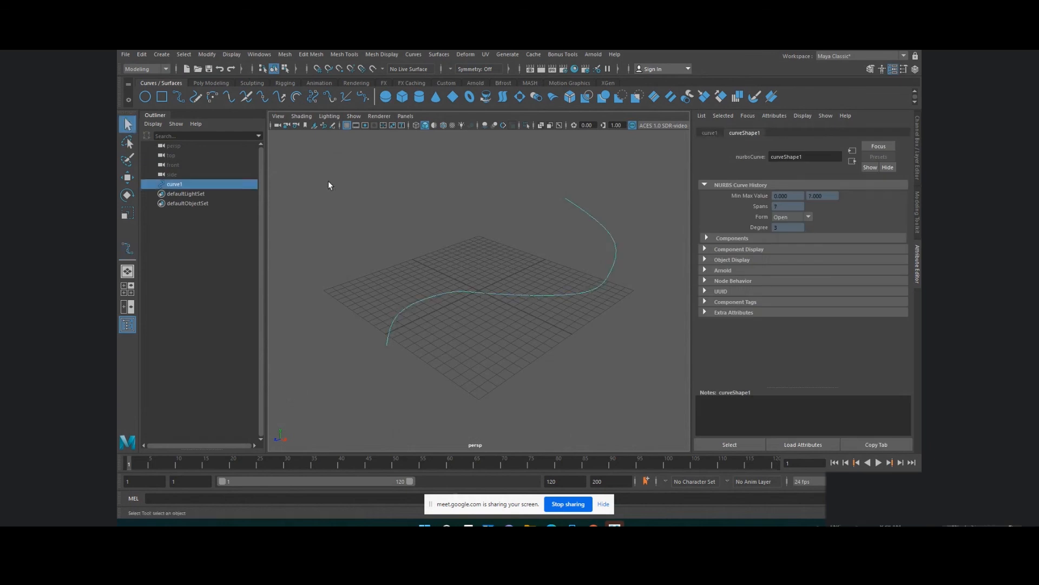
key("q")
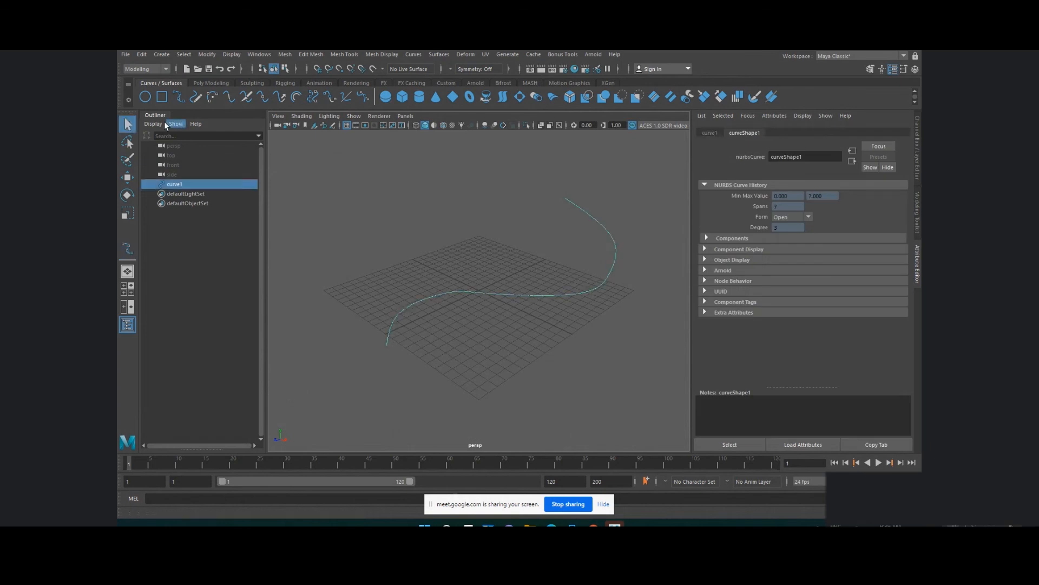
Step: Create a NURBS circle at the grid's origin and activate the Move tool
left_click(144, 98)
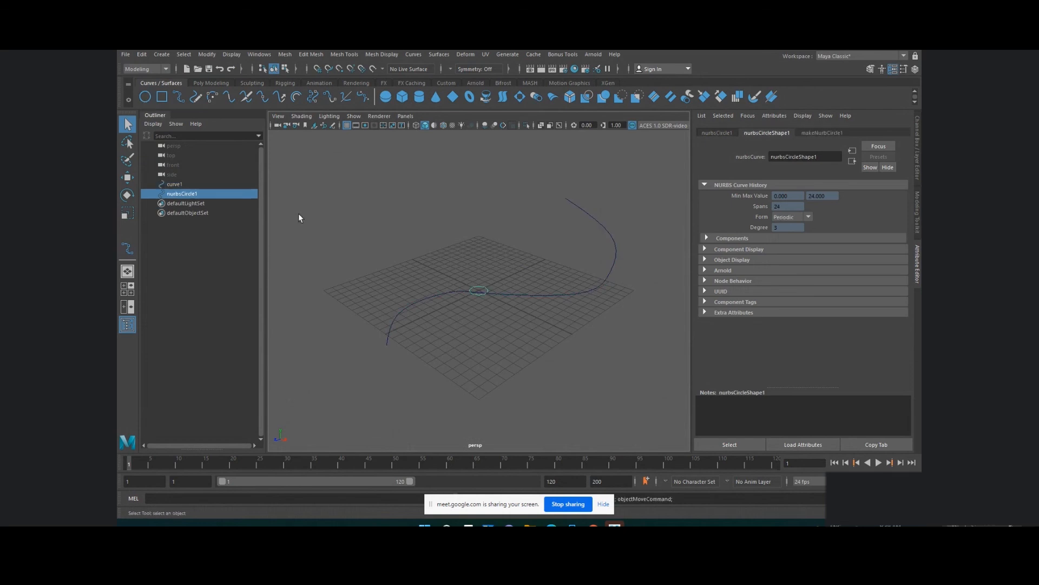
key("w")
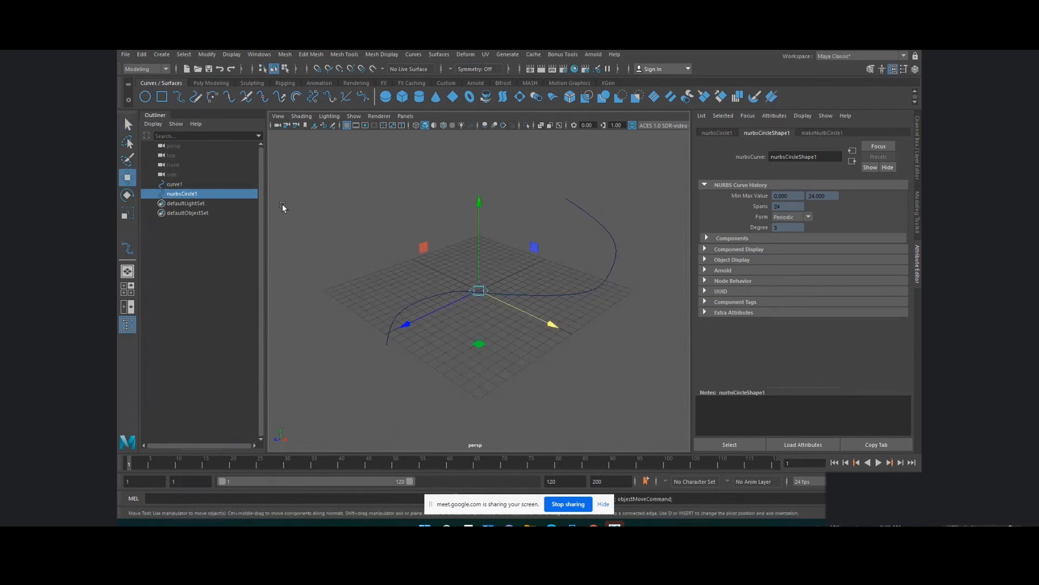
left_click(162, 55)
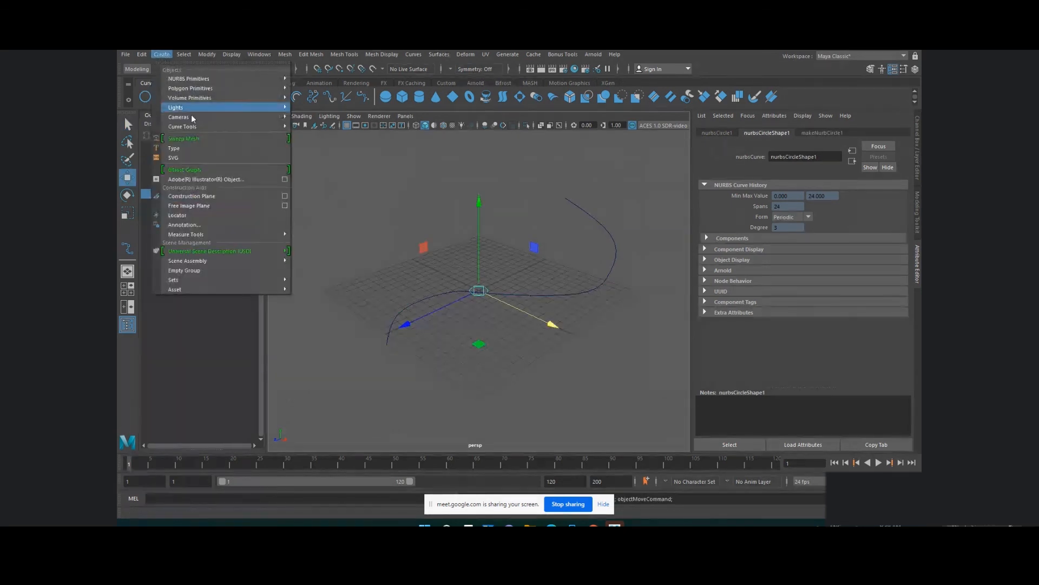
mouse_move(196, 127)
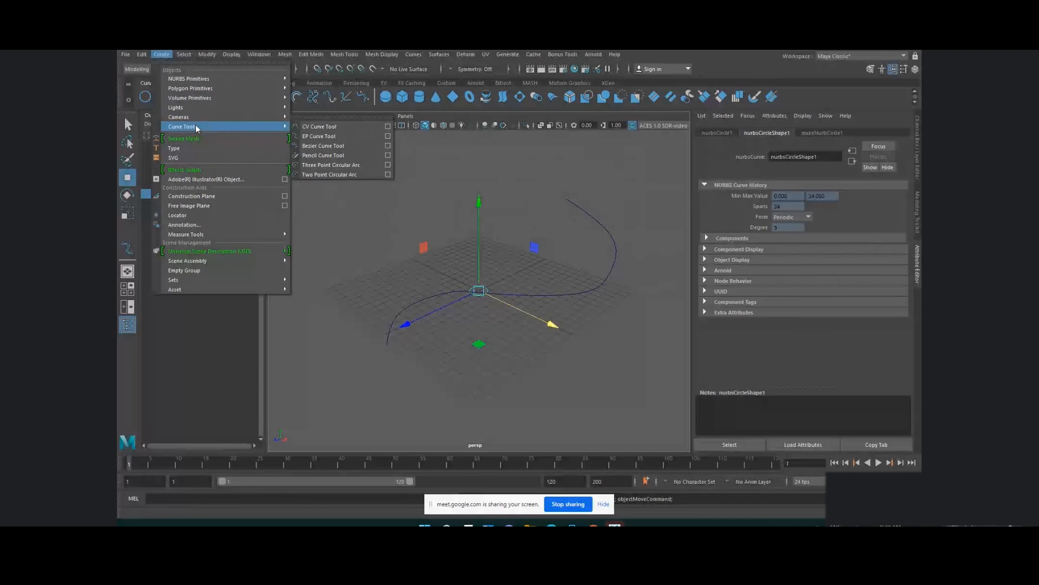
mouse_move(198, 79)
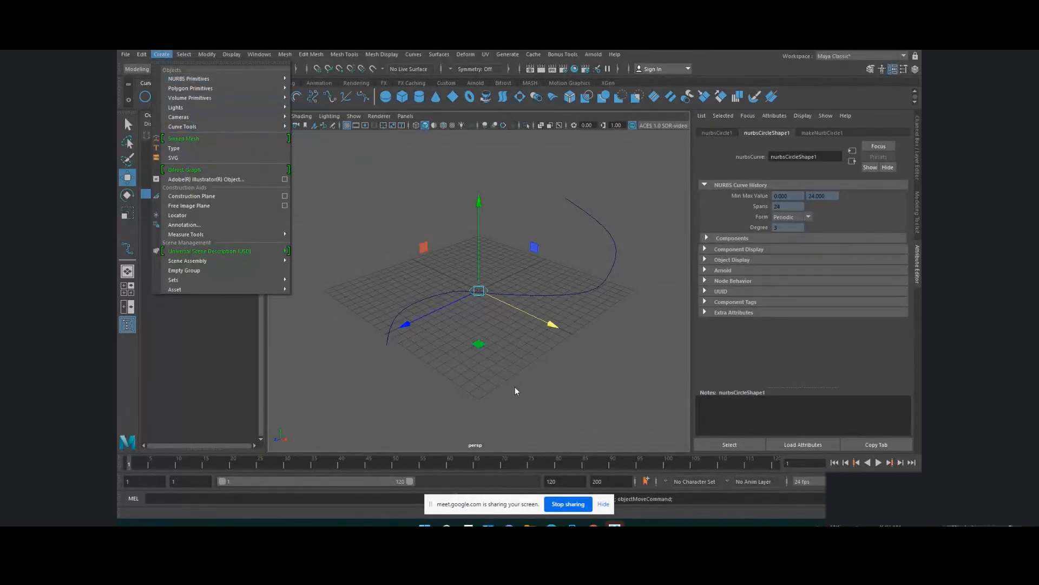
left_click(488, 325)
Step: Move the NURBS circle along the S-shaped curve and snap its centre to the curve's near end
scroll(488, 314, "up", 5)
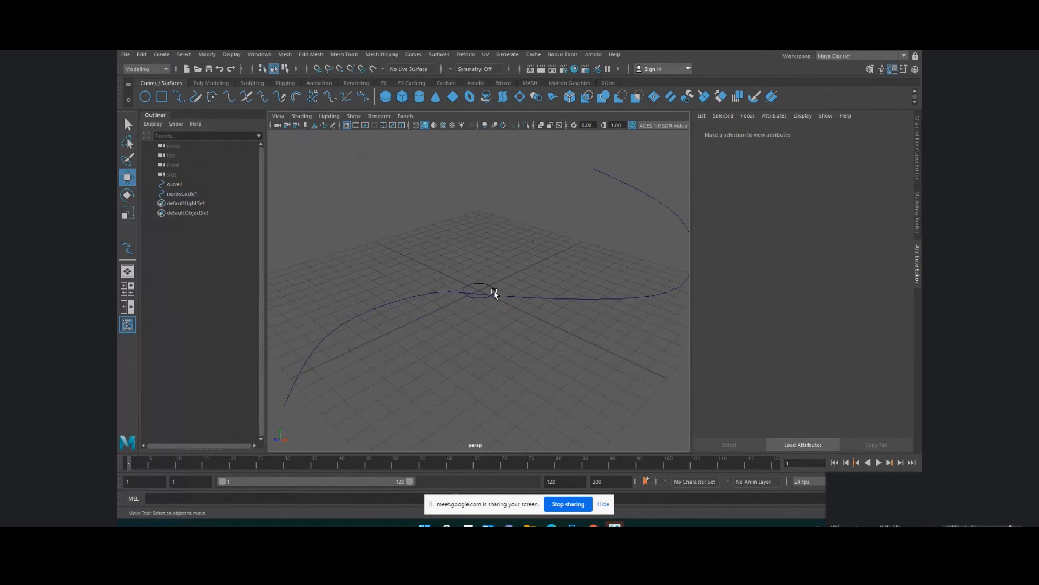
middle_click_drag(504, 324, 572, 318, "alt")
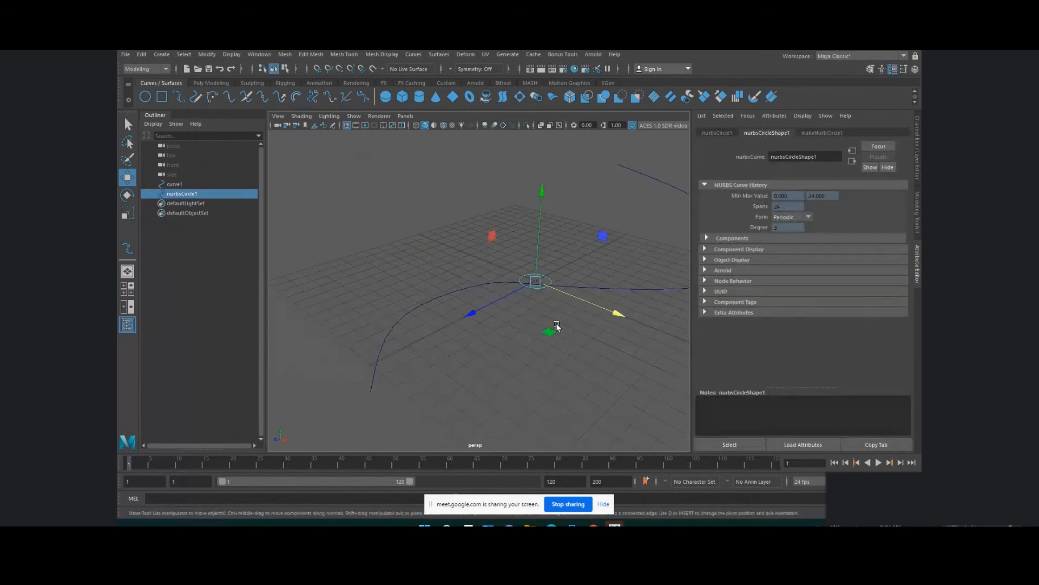
left_click_drag(555, 330, 400, 390)
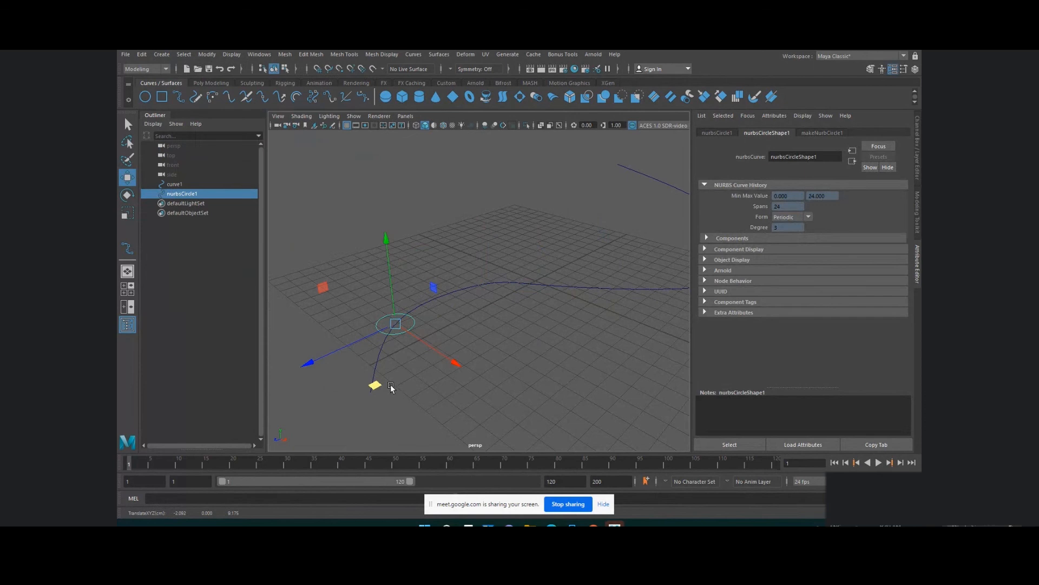
left_click(398, 344)
left_click(399, 333)
mouse_move(401, 325)
left_mouse_down()
mouse_move(407, 317)
mouse_move(399, 322)
left_mouse_up()
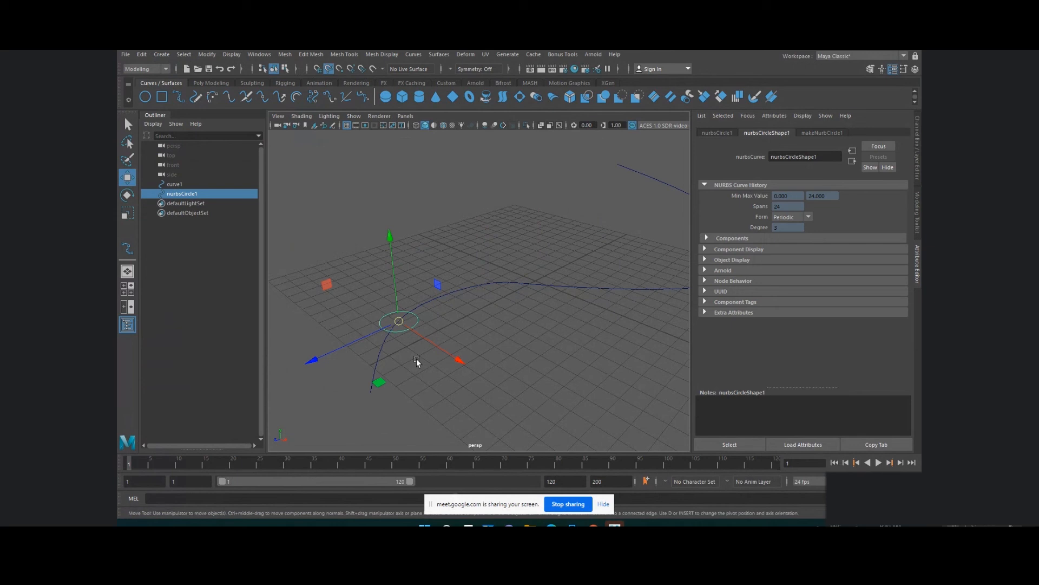
left_click_drag(401, 324, 371, 392)
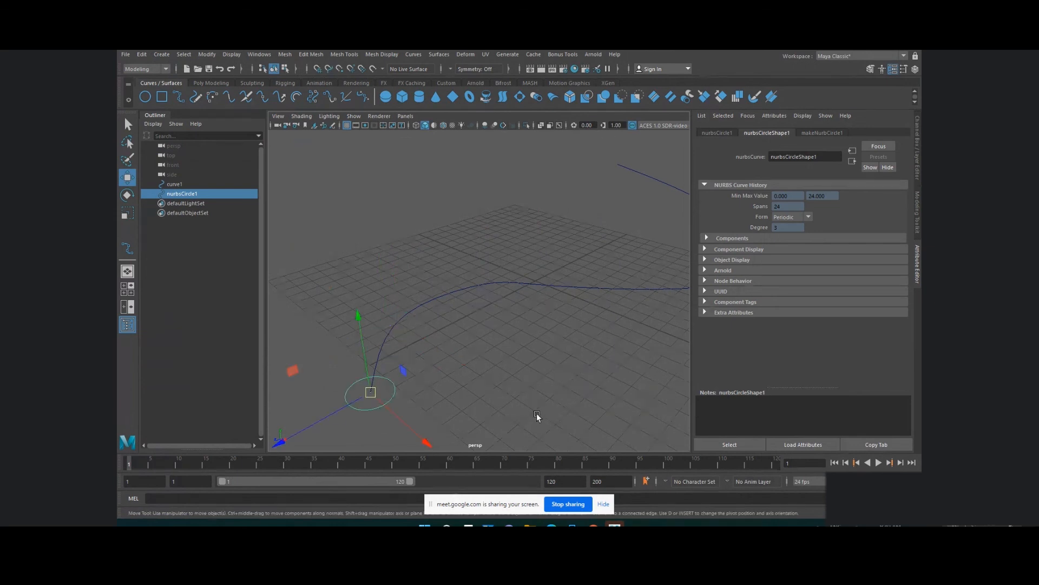
left_click_drag(371, 393, 330, 516)
Step: Rotate the NURBS circle upright at the curve's end by setting its Rotate Z to -90
key("f")
key("e")
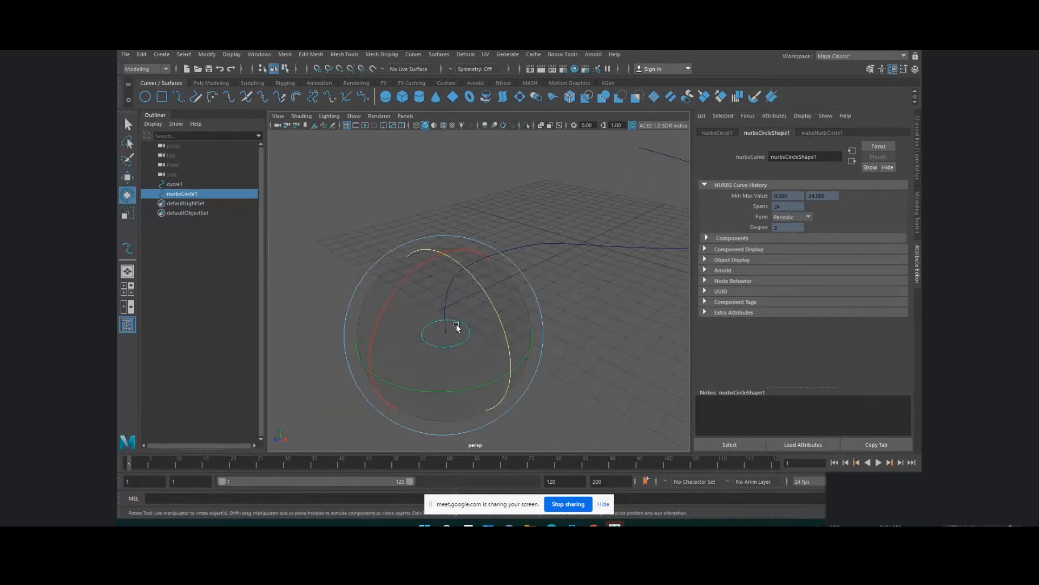
left_click_drag(471, 275, 495, 413)
key("ctrl+a")
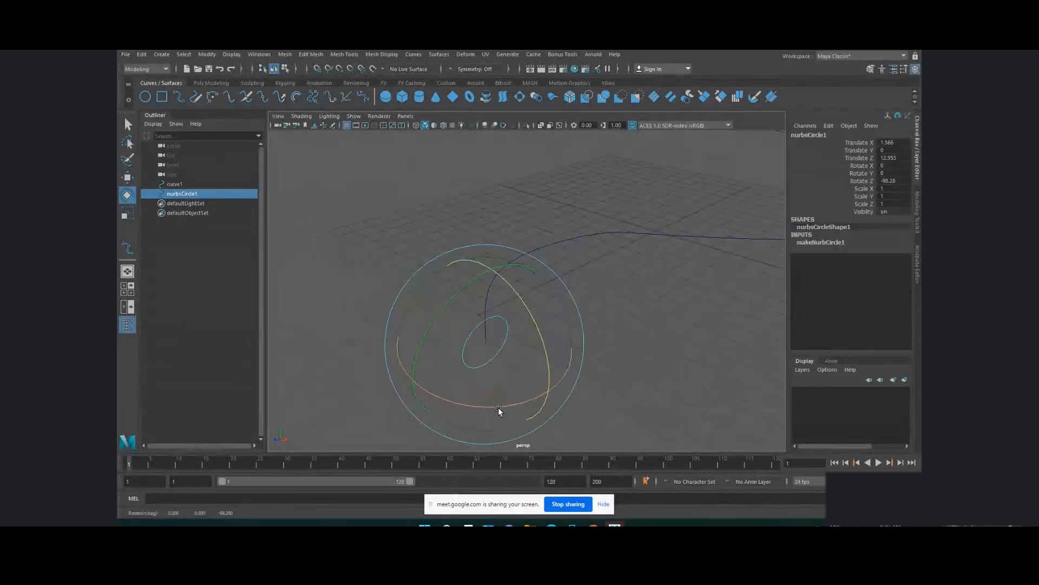
double_click(892, 180)
type("-90")
key("Return")
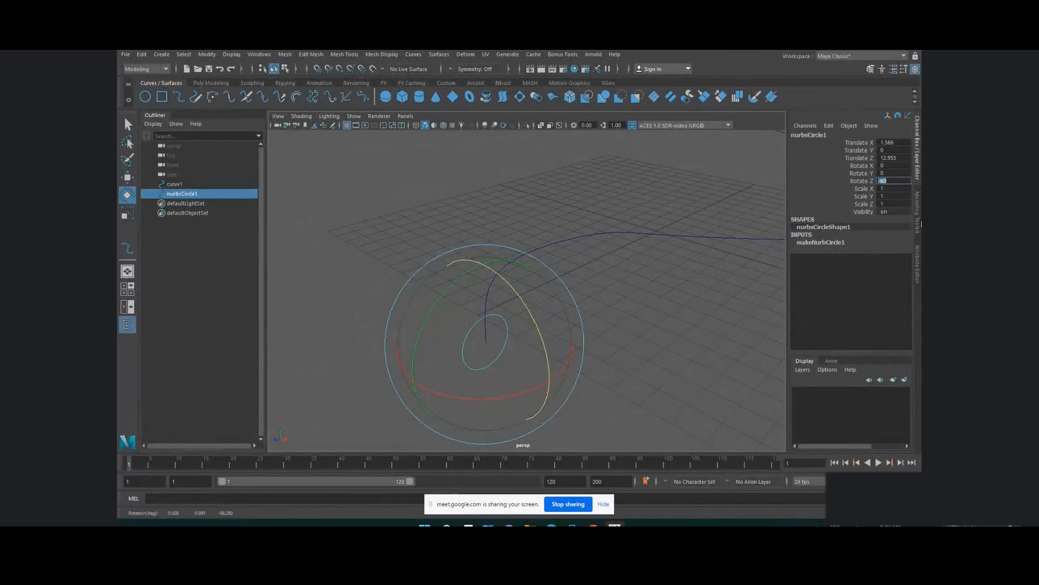
left_click(648, 336)
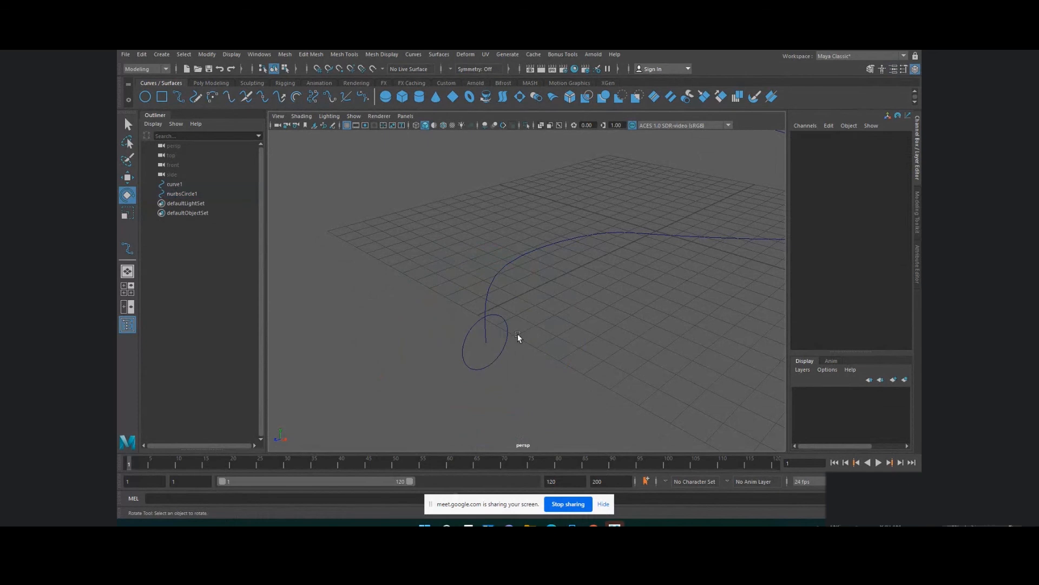
Step: Using the top view, rotate the NURBS circle to a Rotate X of about 44.4 so it sits perpendicular to the curve's end
left_click(499, 351)
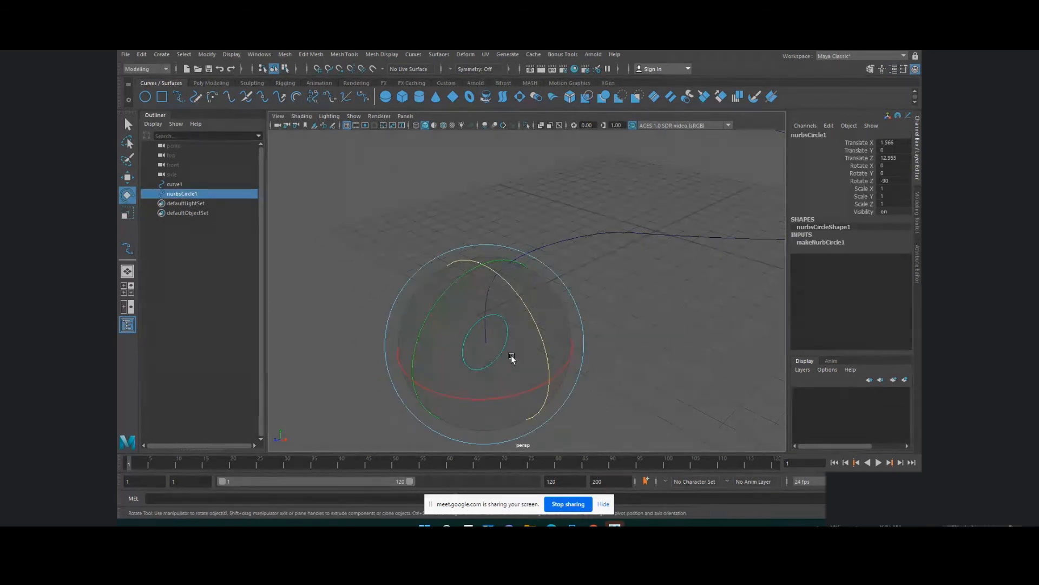
key("space")
key("space")
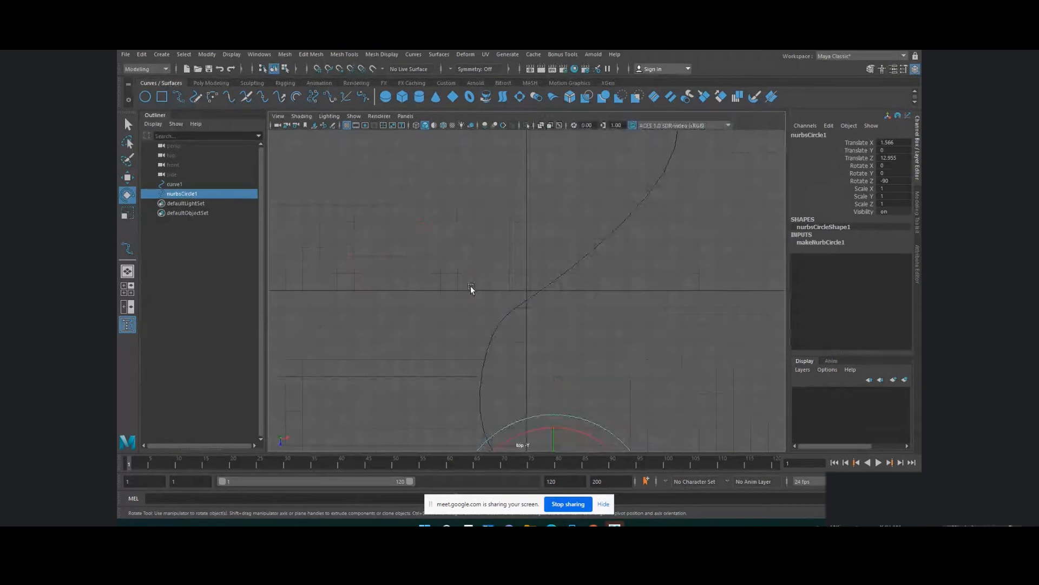
middle_click_drag(626, 373, 617, 241, "alt")
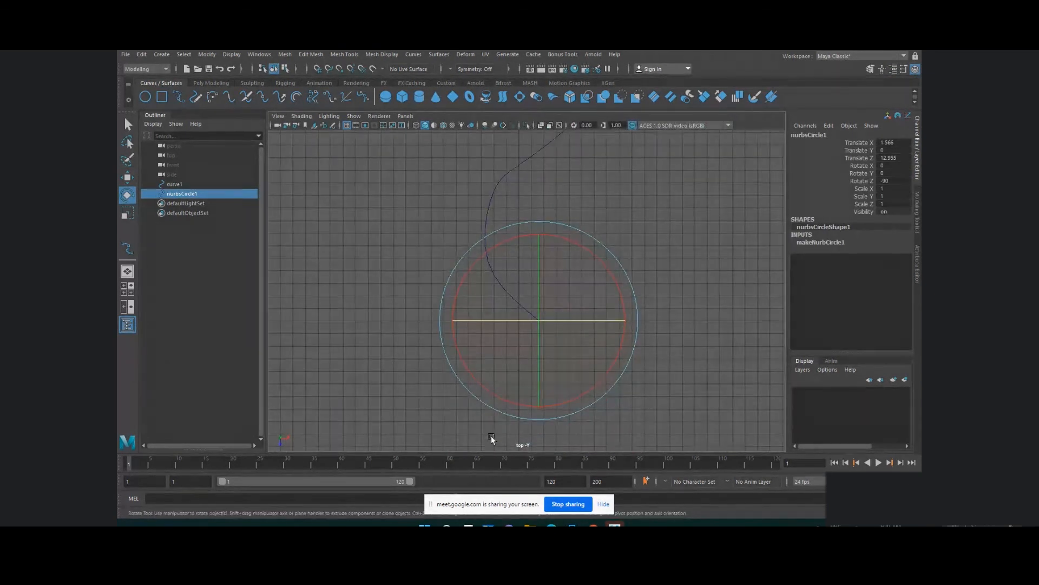
left_click_drag(486, 394, 461, 328)
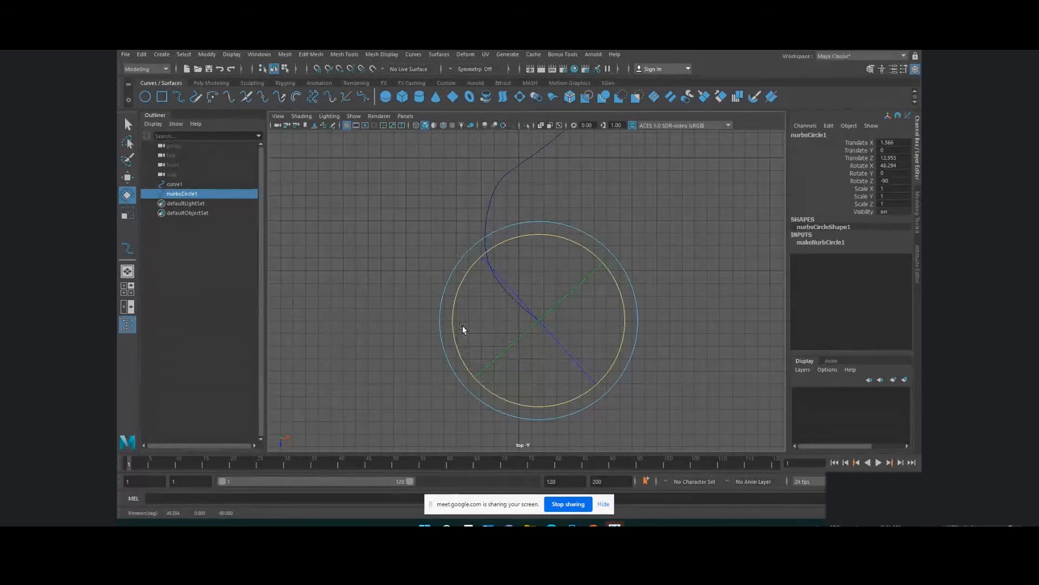
left_click(735, 302)
scroll(545, 371, "up", 5)
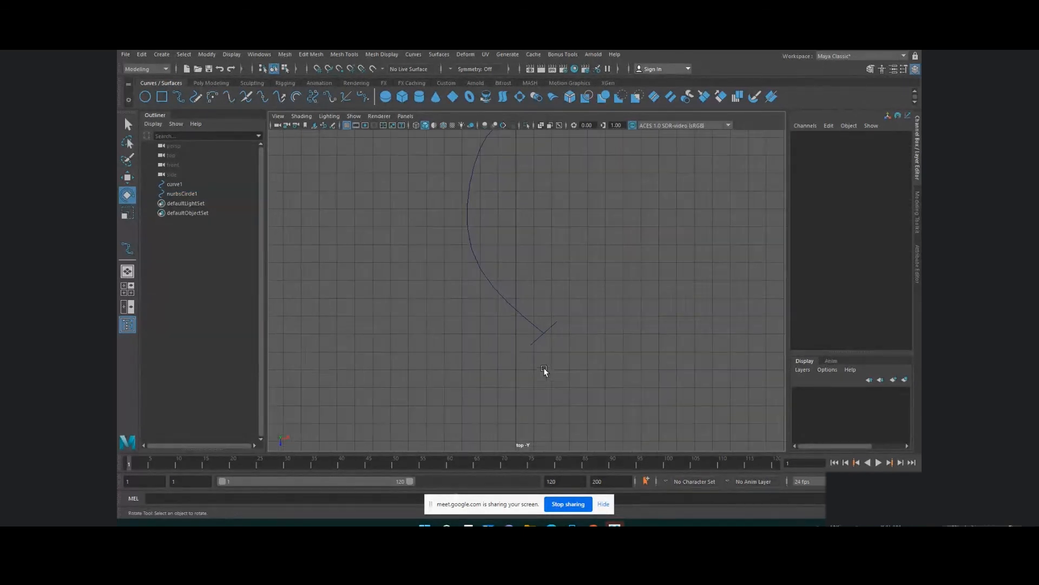
left_click_drag(518, 389, 546, 356)
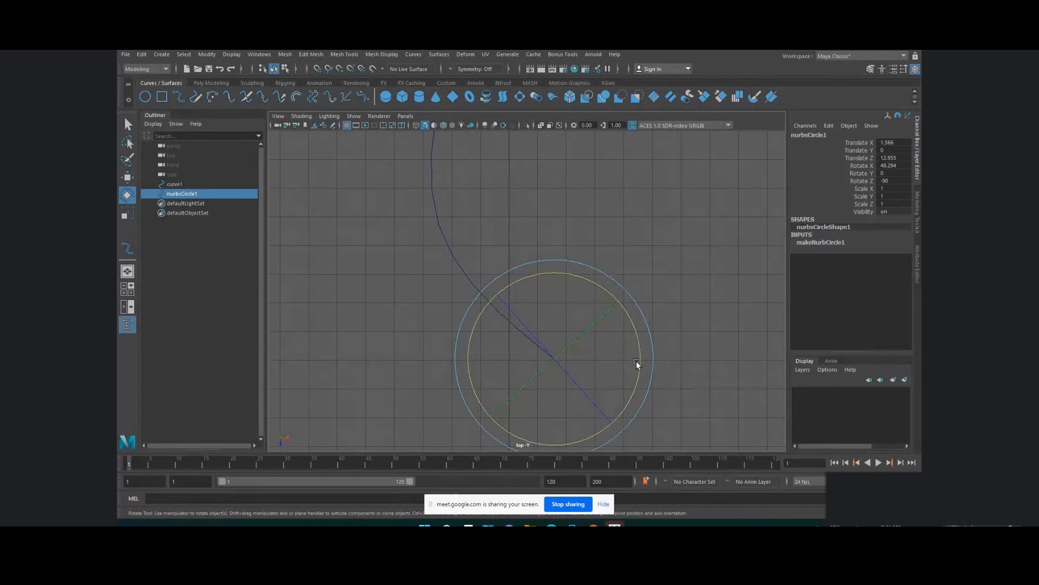
left_click(698, 335)
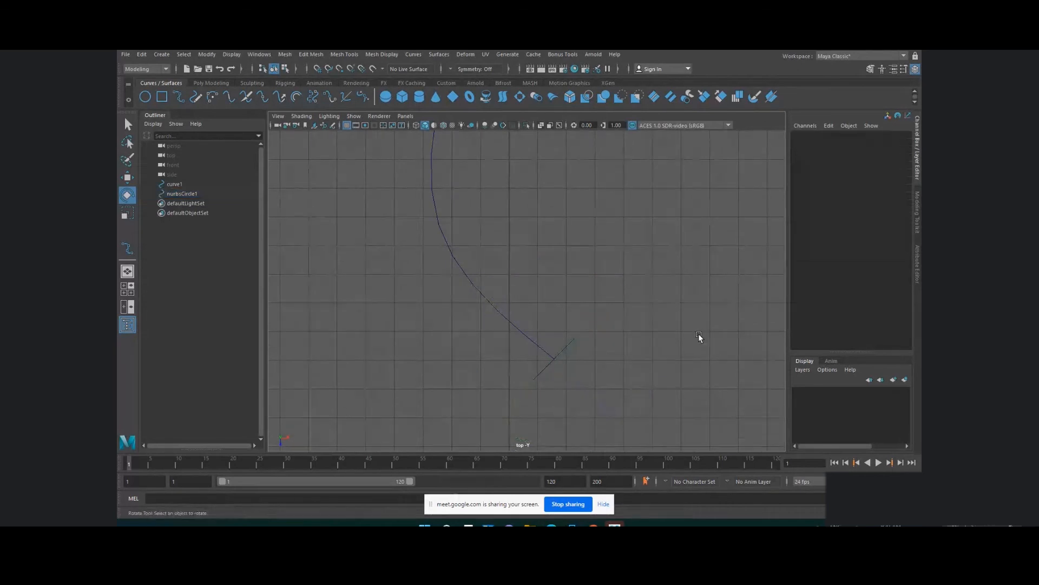
key("space")
key("space")
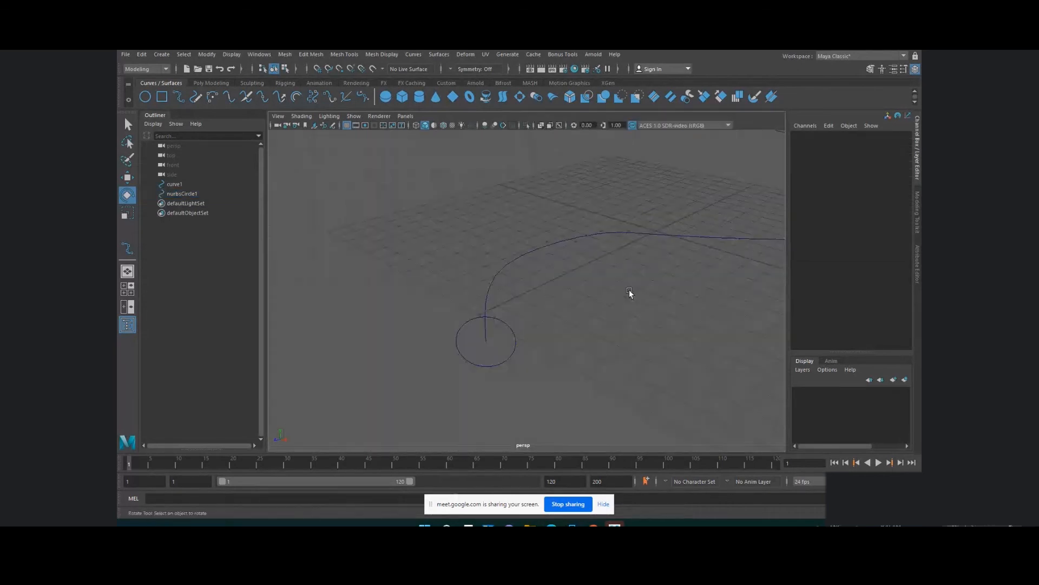
Step: Select the NURBS circle followed by the S-shaped path curve and extrude the circle into a tube along it
left_click_drag(589, 336, 451, 321, "alt")
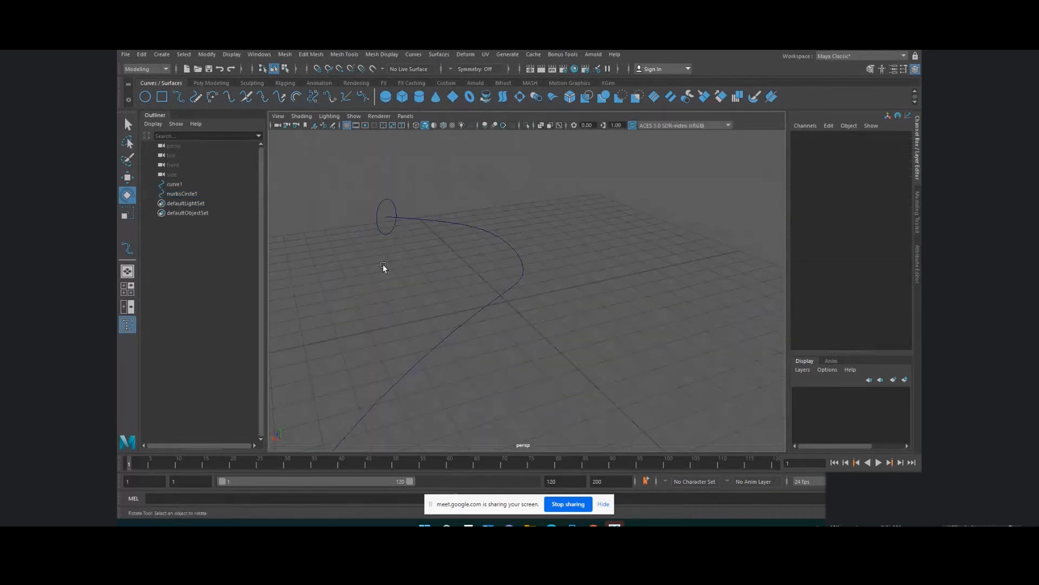
left_click_drag(391, 225, 392, 226)
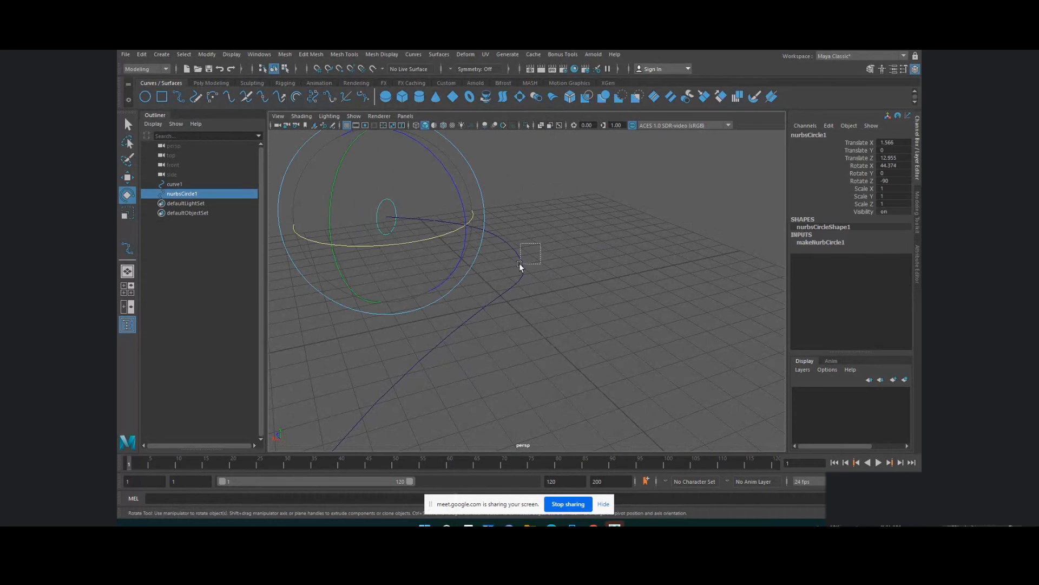
left_click_drag(519, 263, 508, 274, "shift")
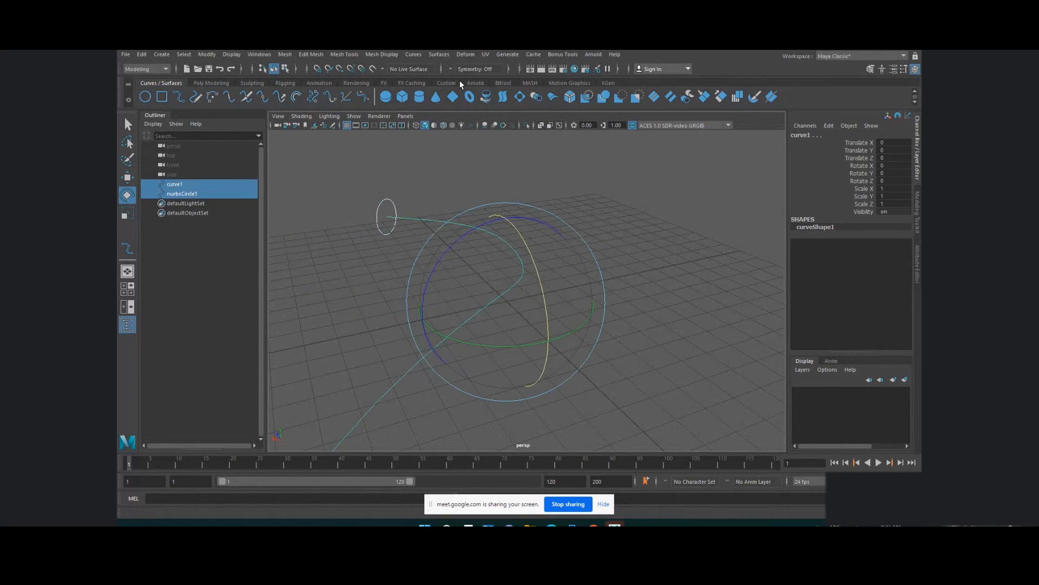
left_click(439, 54)
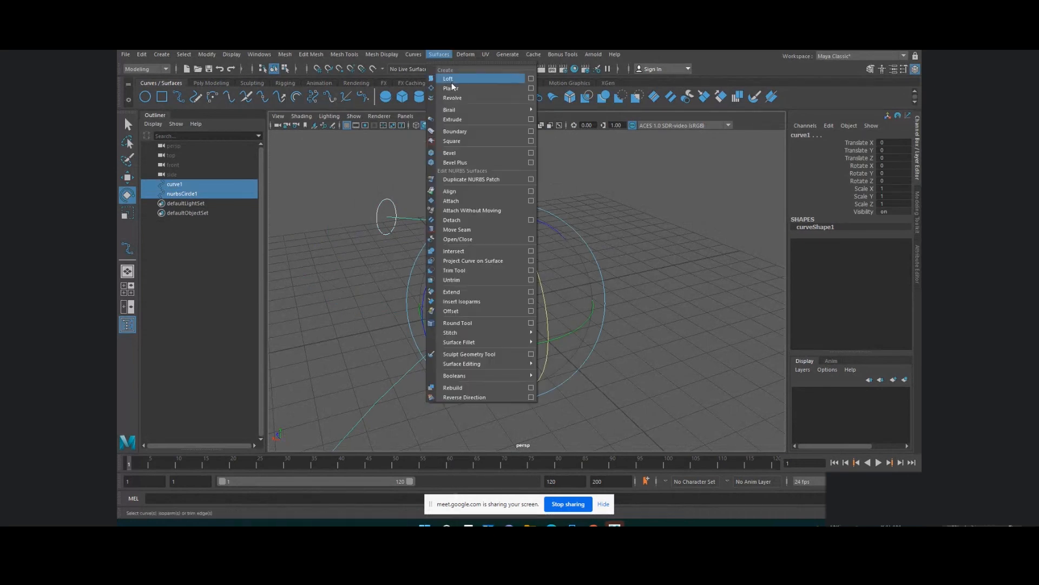
left_click(457, 119)
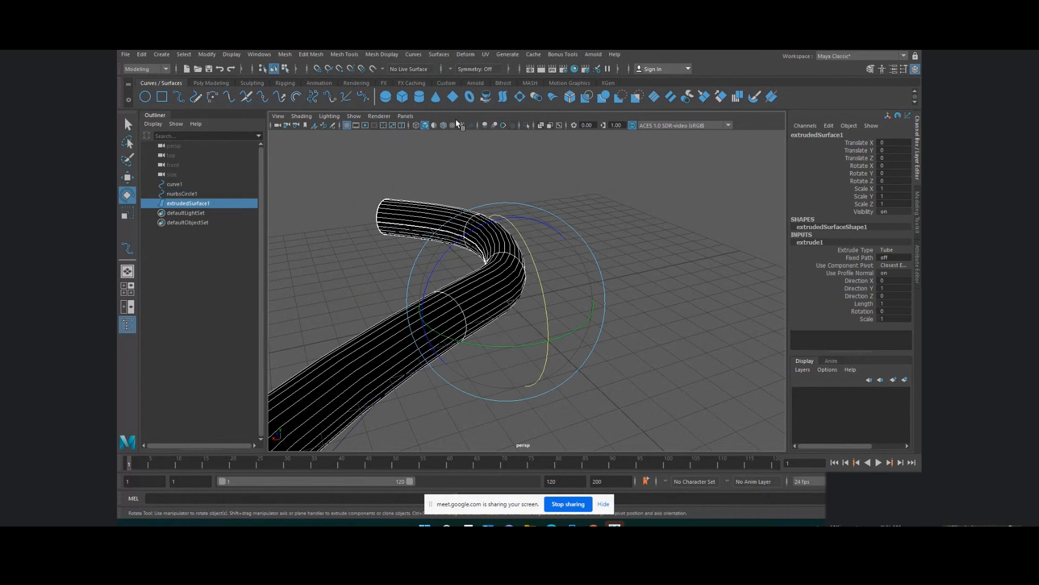
Step: Reverse the extruded tube's surface direction, deselect it and inspect its open near end
left_click(432, 56)
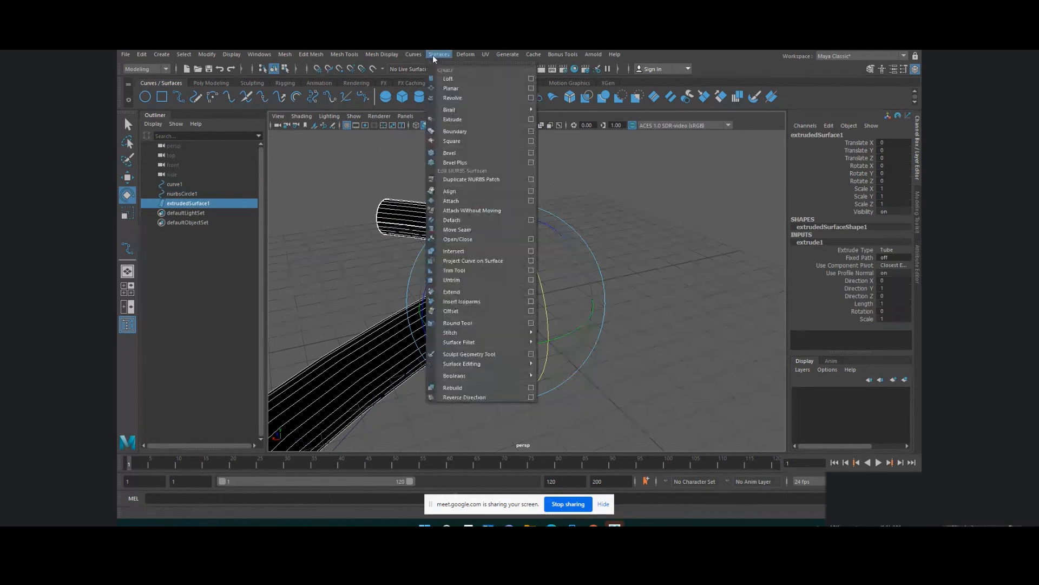
left_click(479, 397)
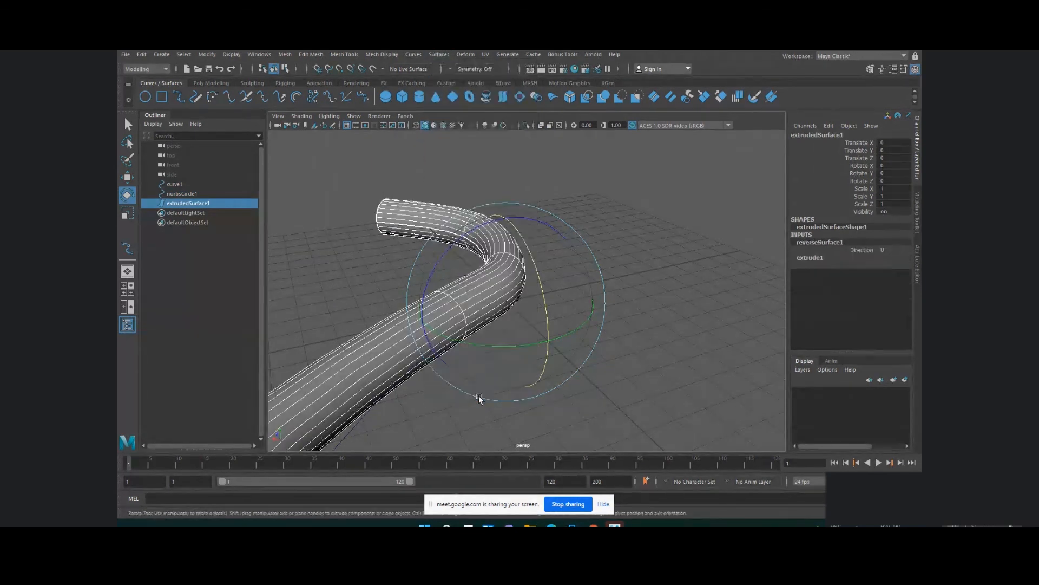
left_click(653, 287)
left_click_drag(653, 287, 612, 392, "alt")
scroll(544, 334, "up", 3)
scroll(544, 335, "up", 1)
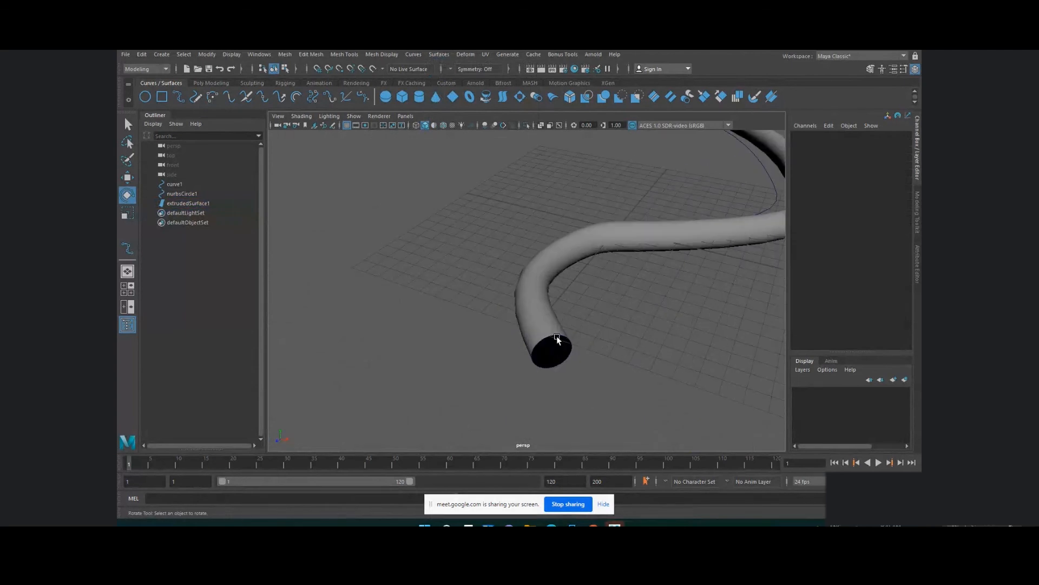
Step: Select the profile circle, rotate it to a Rotate X of about 39.7 and scale it down uniformly to slightly over half size
left_click(558, 337)
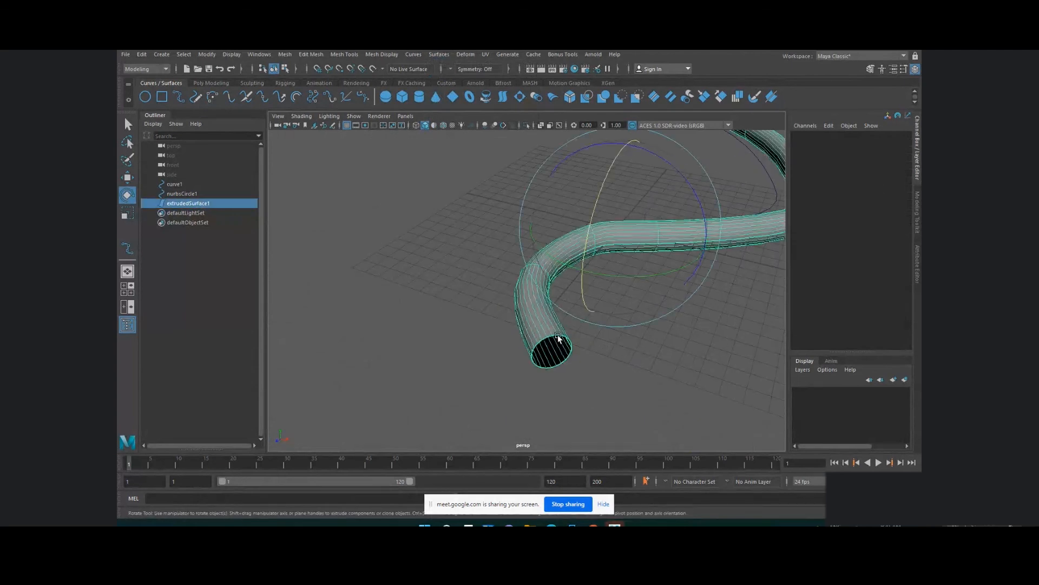
left_click(584, 378)
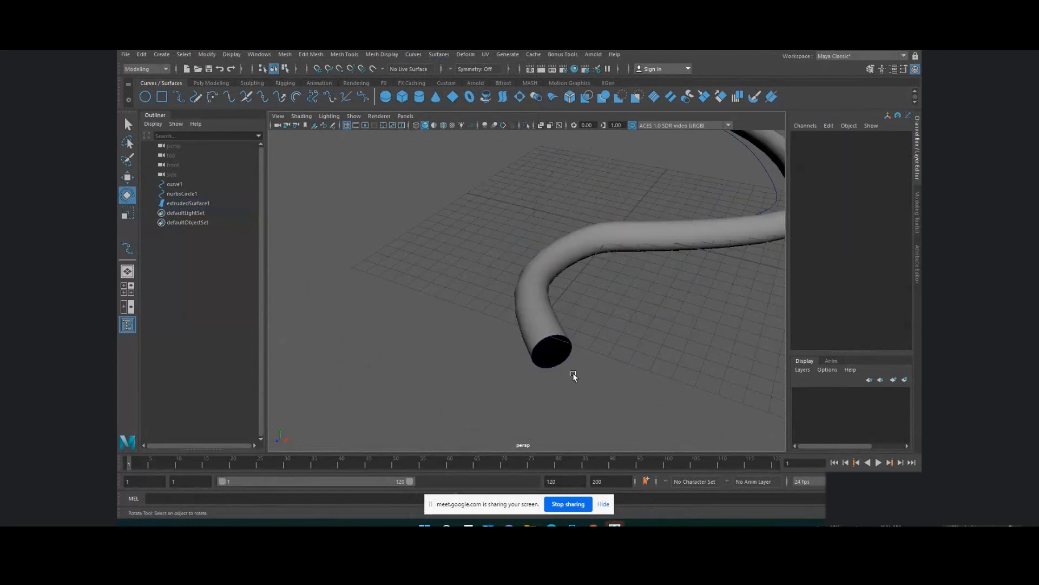
left_click(182, 193)
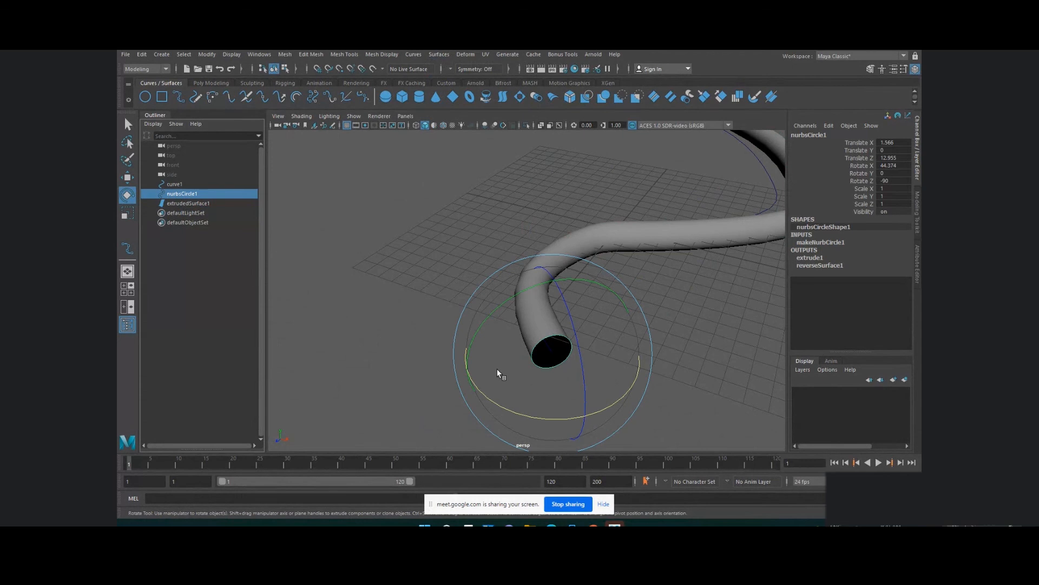
scroll(507, 358, "down", 5)
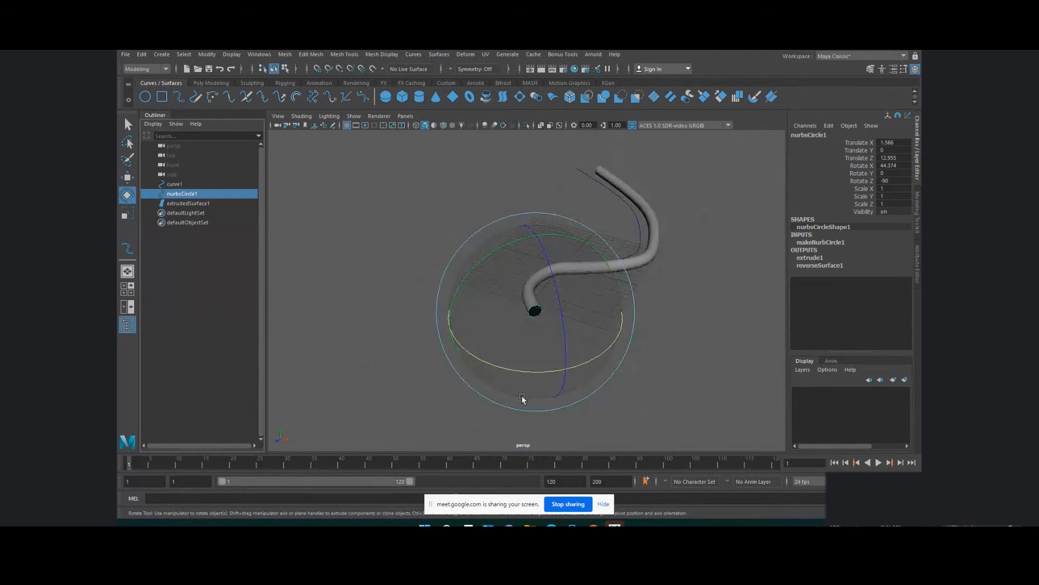
left_click_drag(525, 370, 533, 368)
key("r")
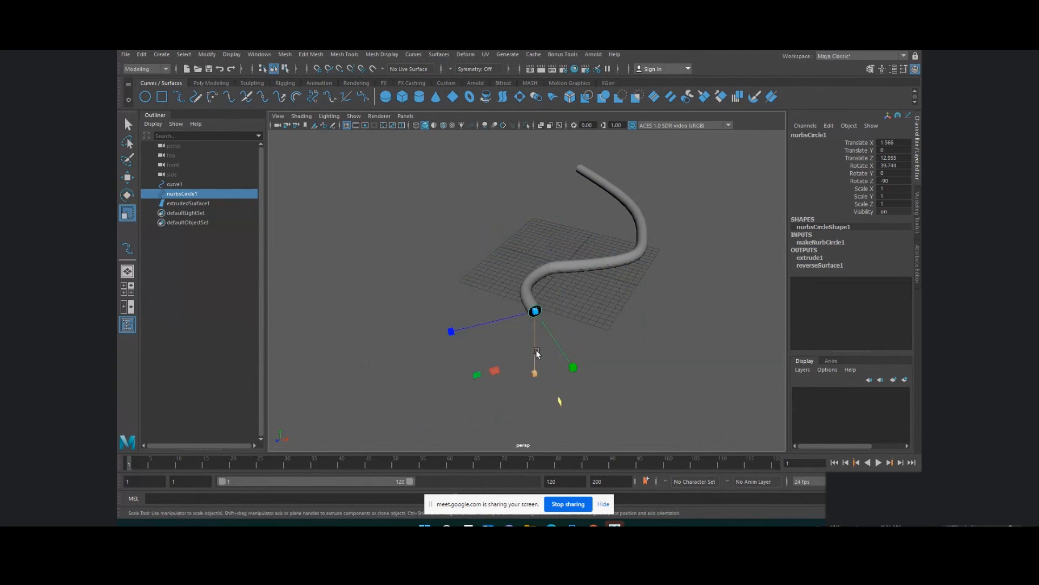
mouse_move(535, 311)
left_mouse_down()
mouse_move(544, 313)
mouse_move(534, 312)
left_mouse_up()
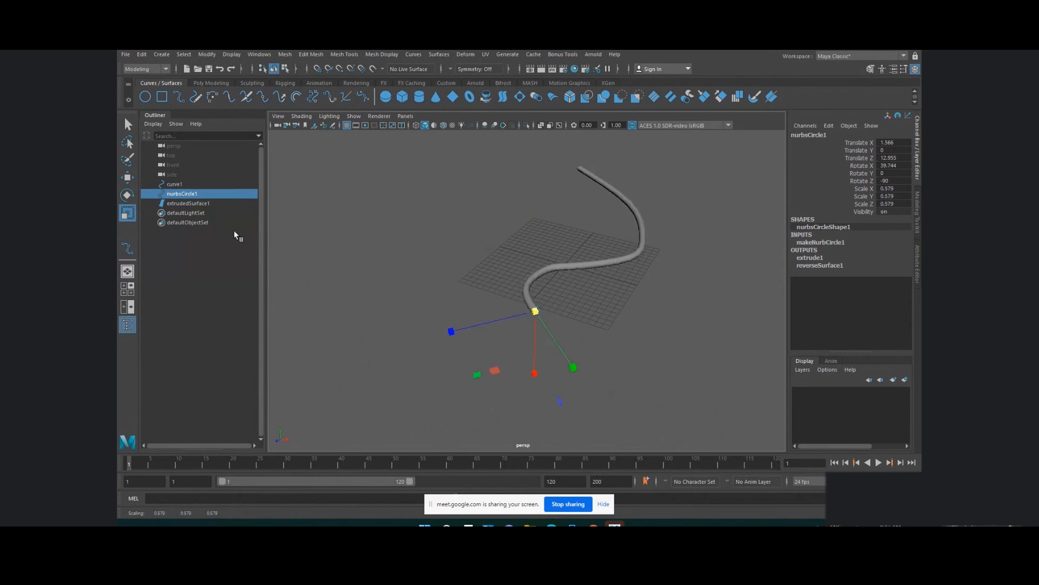
Step: Reshape the tube by moving the path curve's control vertex at the bend near the grid's edge upward and across, above the grid
left_click(173, 186)
right_click(351, 218)
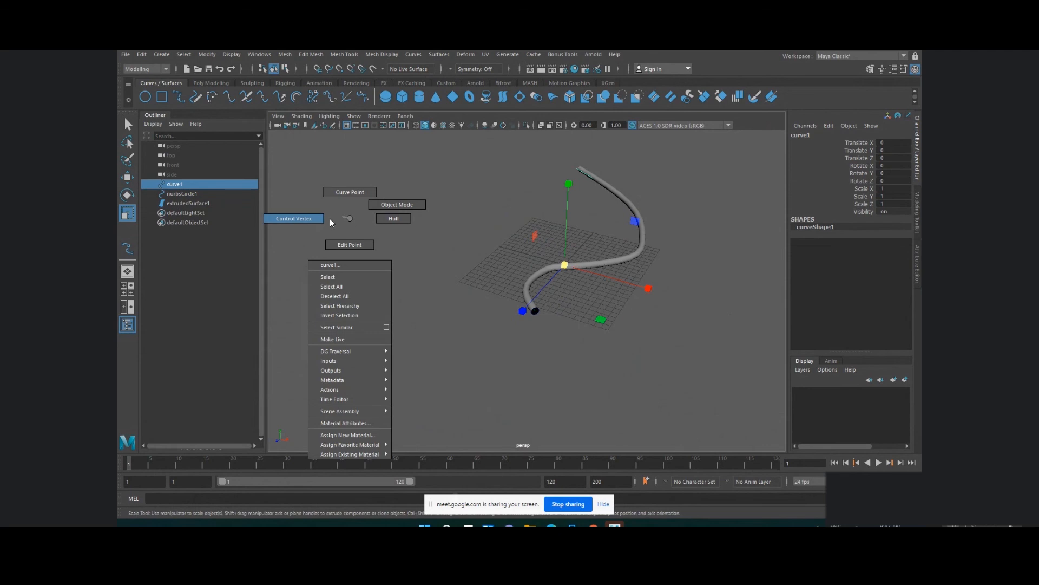
left_click(314, 220)
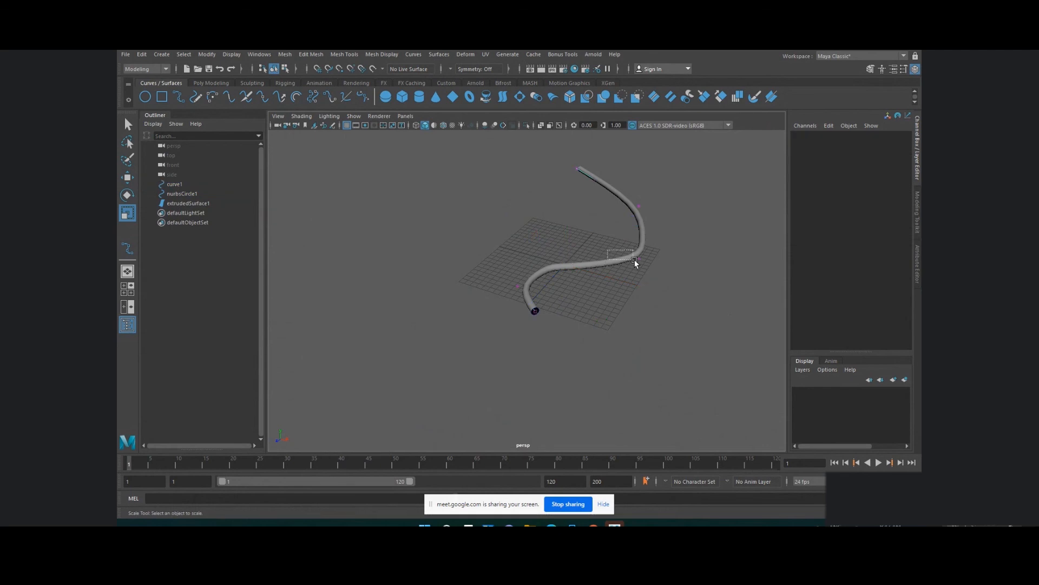
left_click_drag(635, 258, 662, 274)
key("w")
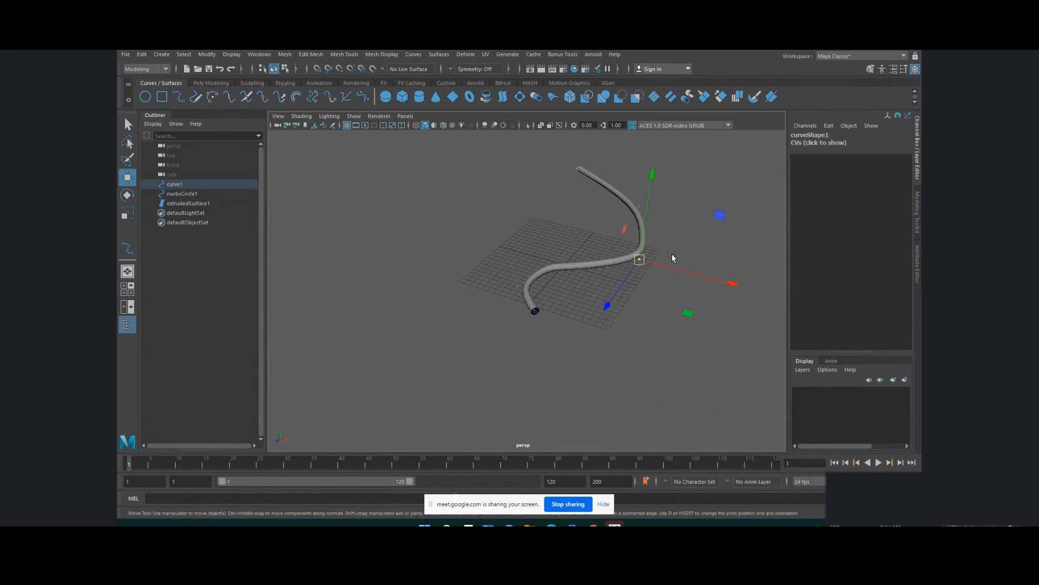
left_click_drag(720, 216, 604, 155)
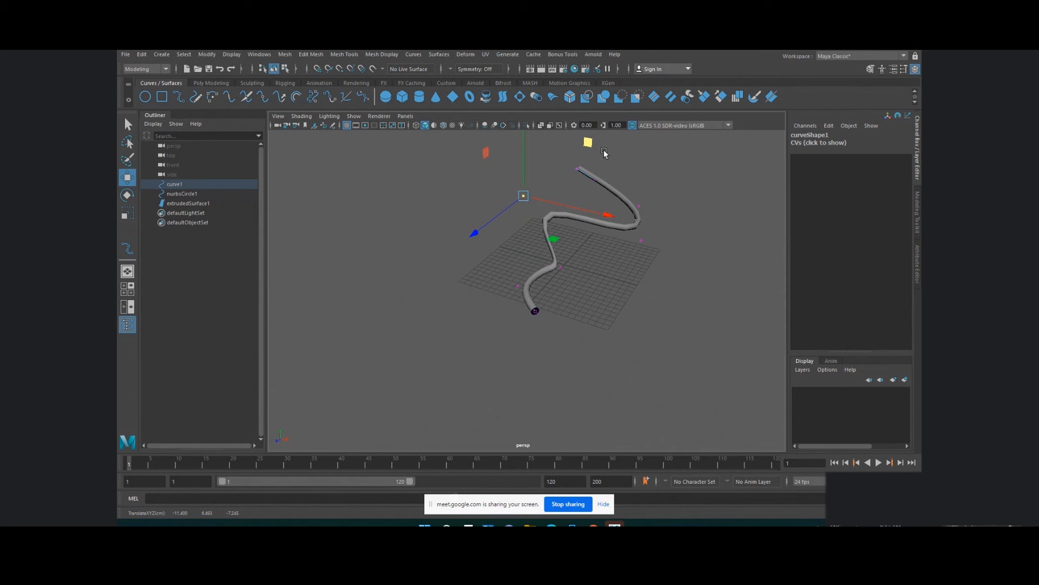
Step: Create a new scene without saving the changes to the current untitled one
left_click(439, 55)
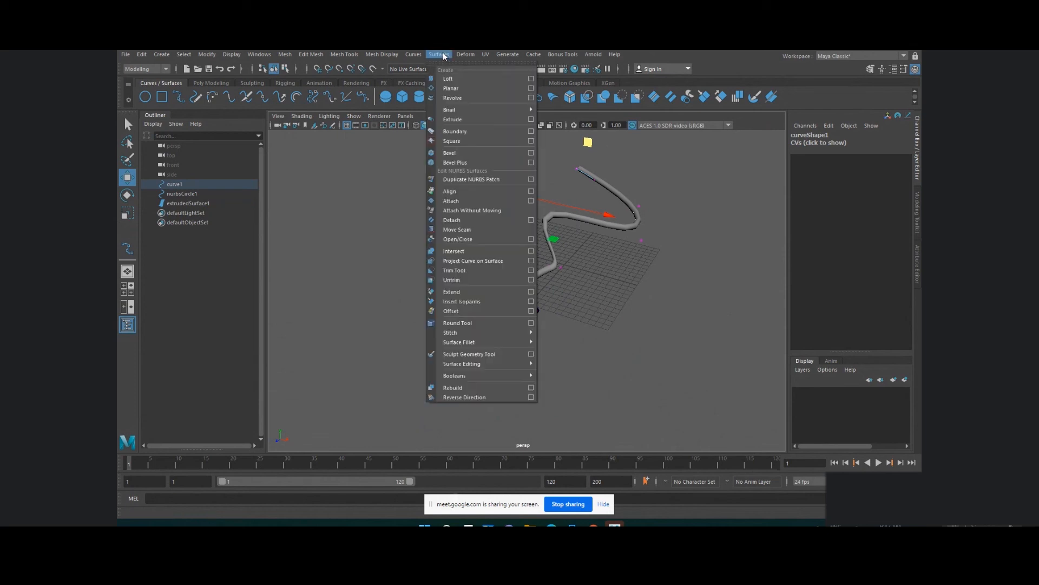
left_click(126, 55)
left_click(126, 55)
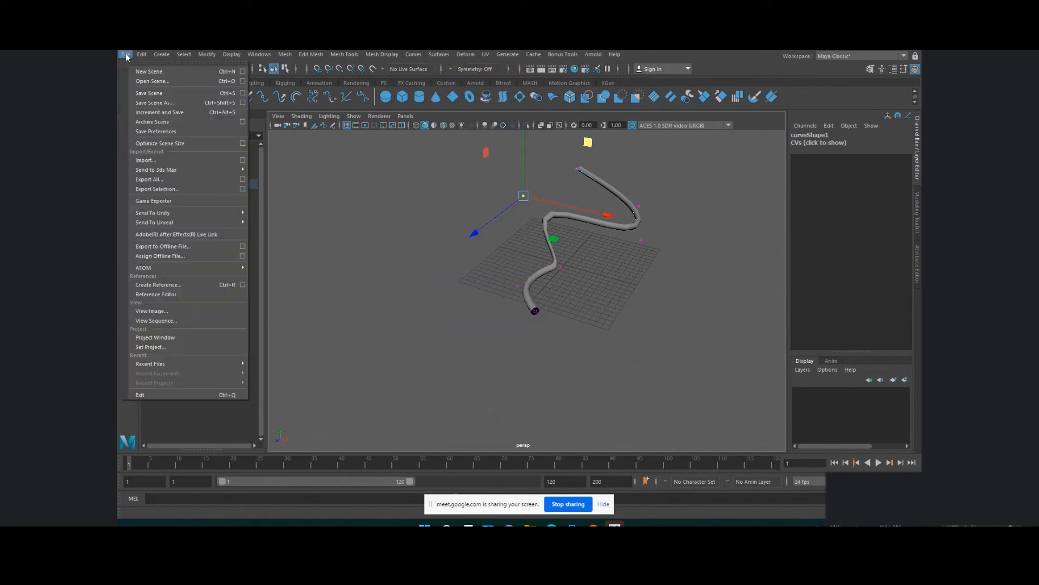
left_click(148, 72)
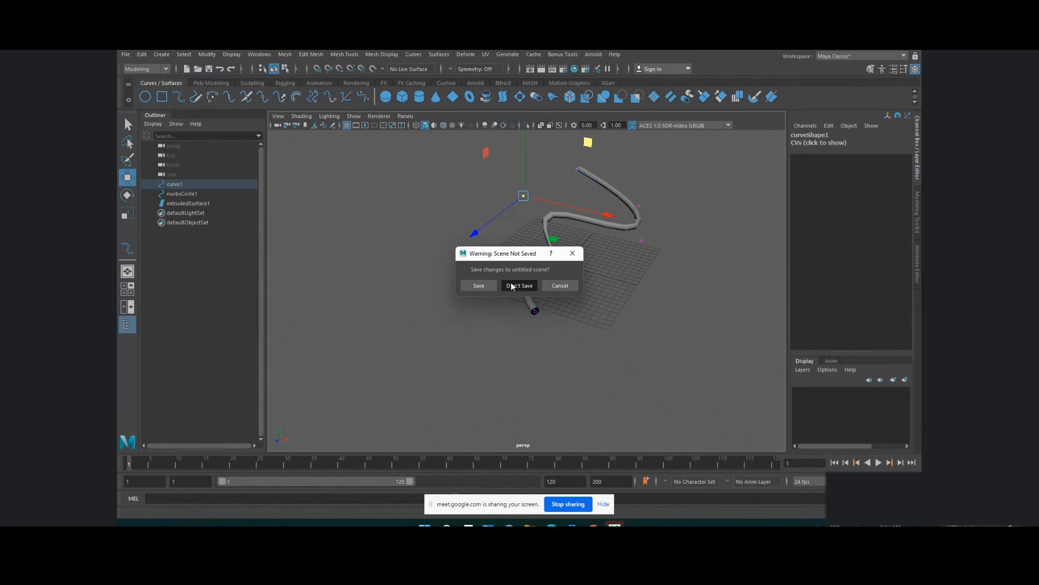
left_click(518, 286)
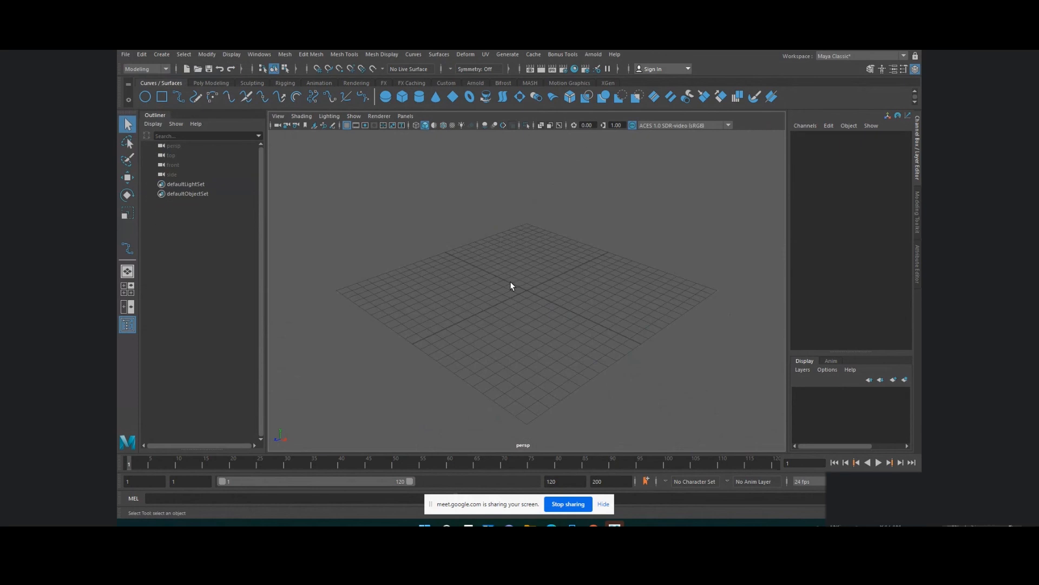
left_click(441, 55)
mouse_move(459, 108)
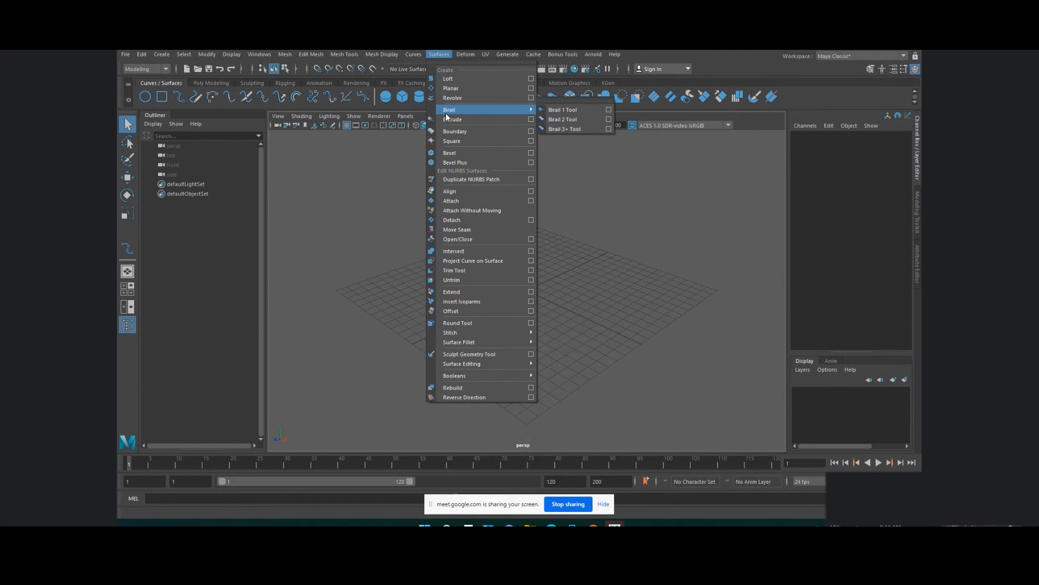
left_click(569, 110)
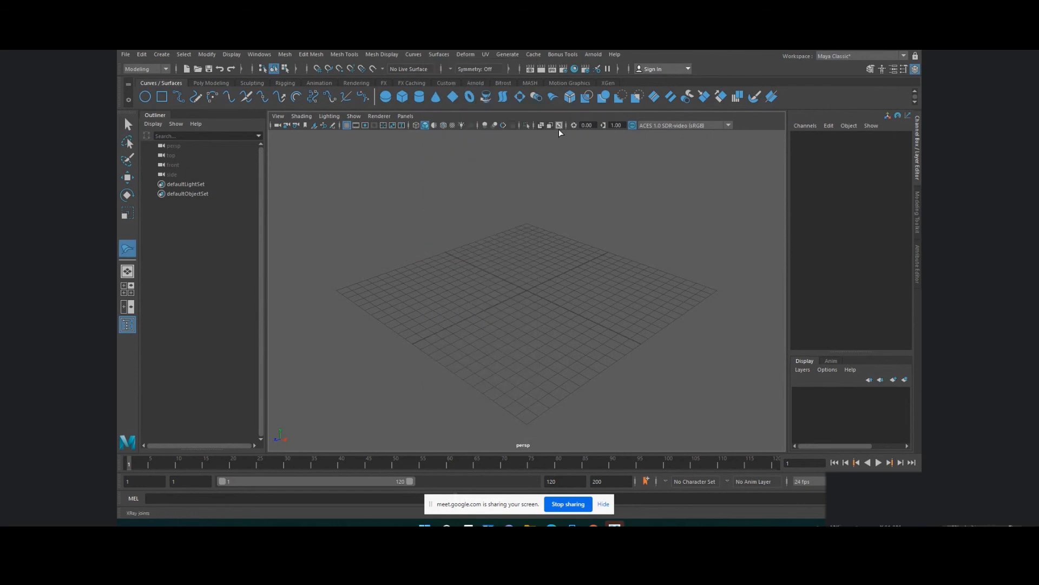
Step: Draw a wavy cubic EP curve across the middle of the grid, from its near edge to just past the opposite edge
left_click(179, 95)
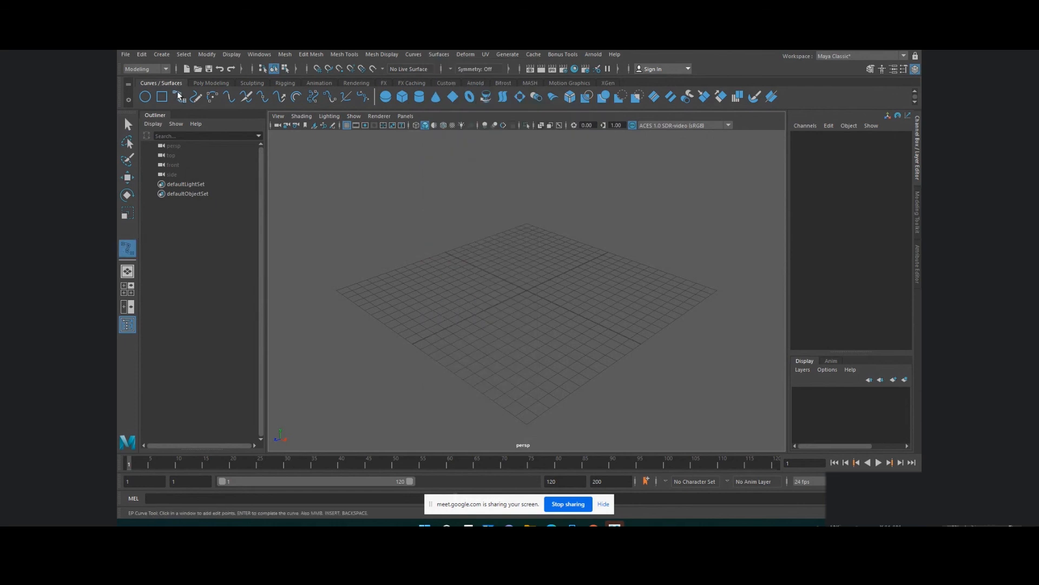
double_click(179, 96)
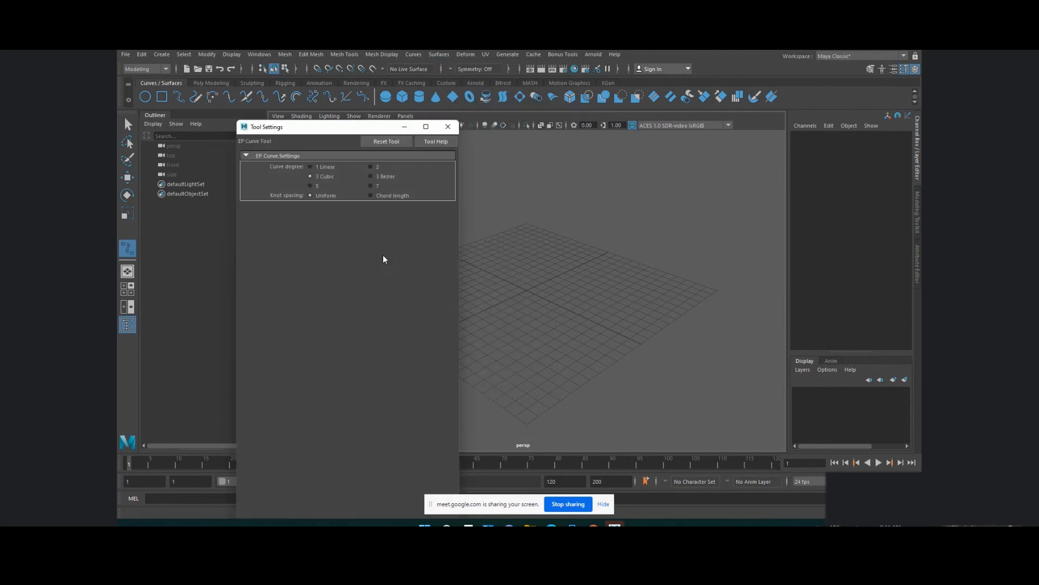
left_click(448, 126)
left_click(410, 345)
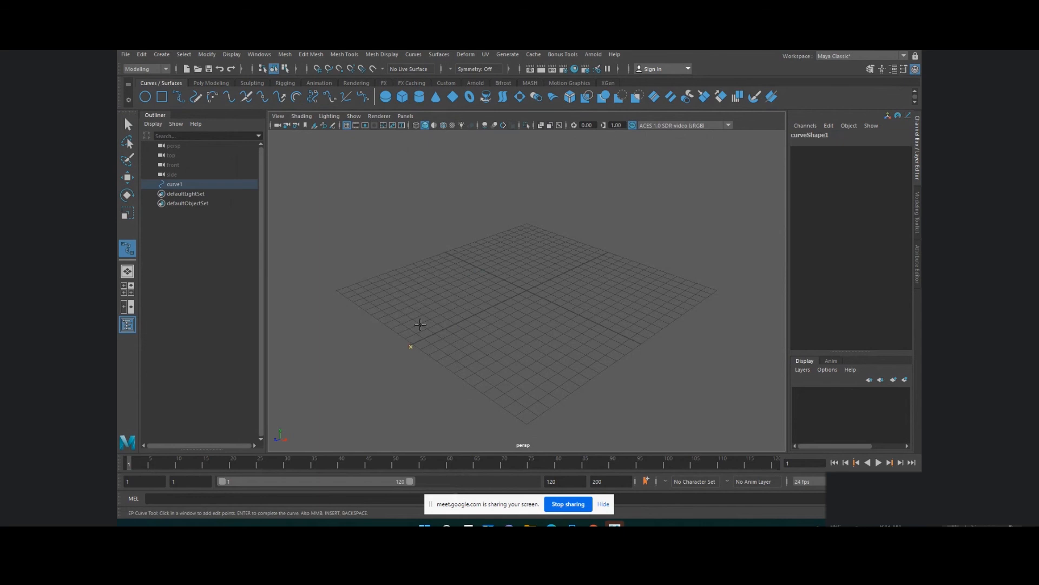
left_click(457, 299)
left_click(484, 289)
left_click(514, 285)
left_click(542, 280)
left_click(578, 272)
left_click(609, 256)
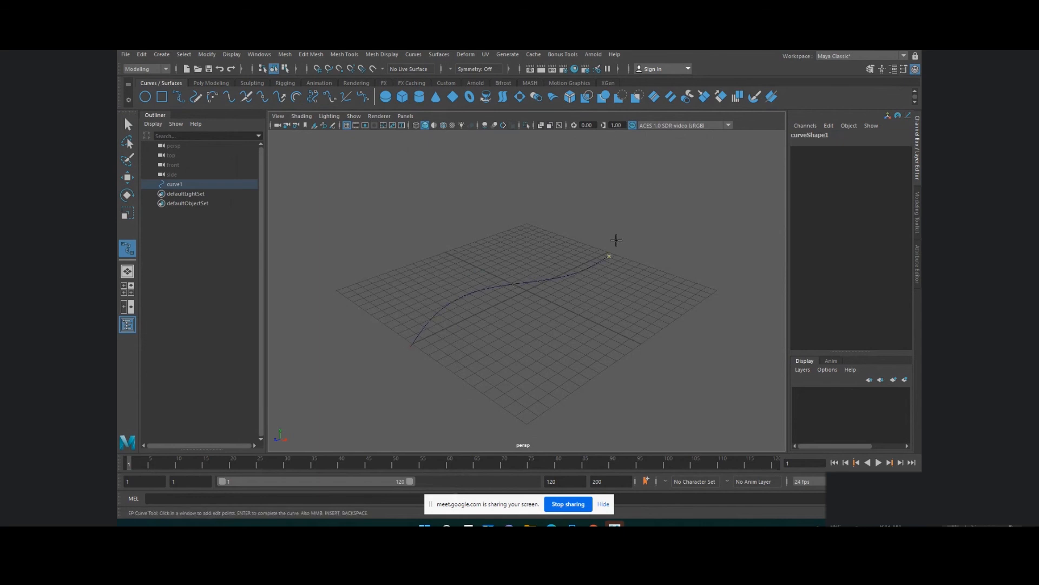
left_click(623, 208)
key("Return")
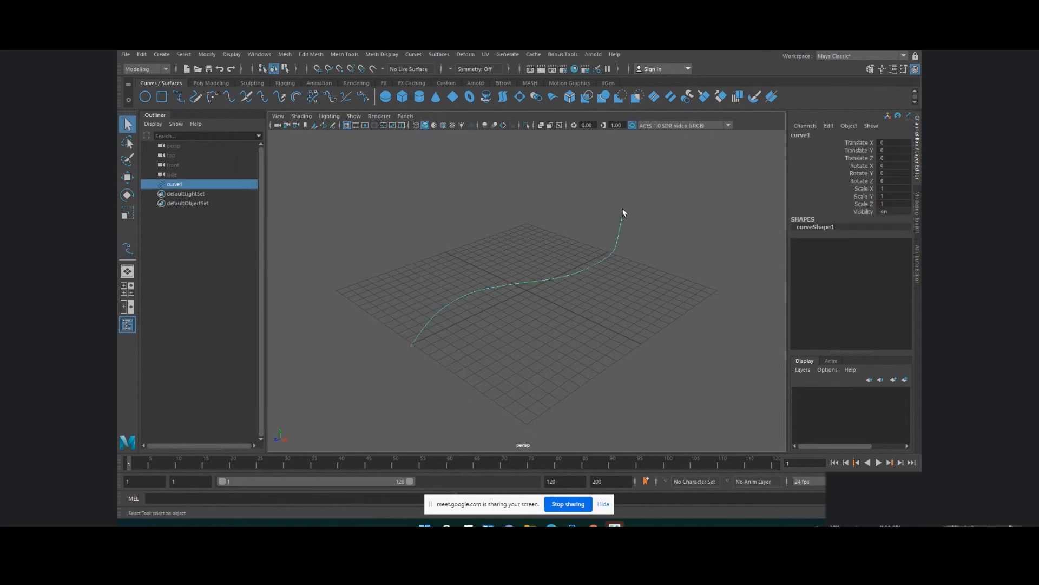
Step: Draw a second wavy EP curve roughly parallel to the first, extending past the grid's far edge, as the other rail
key("g")
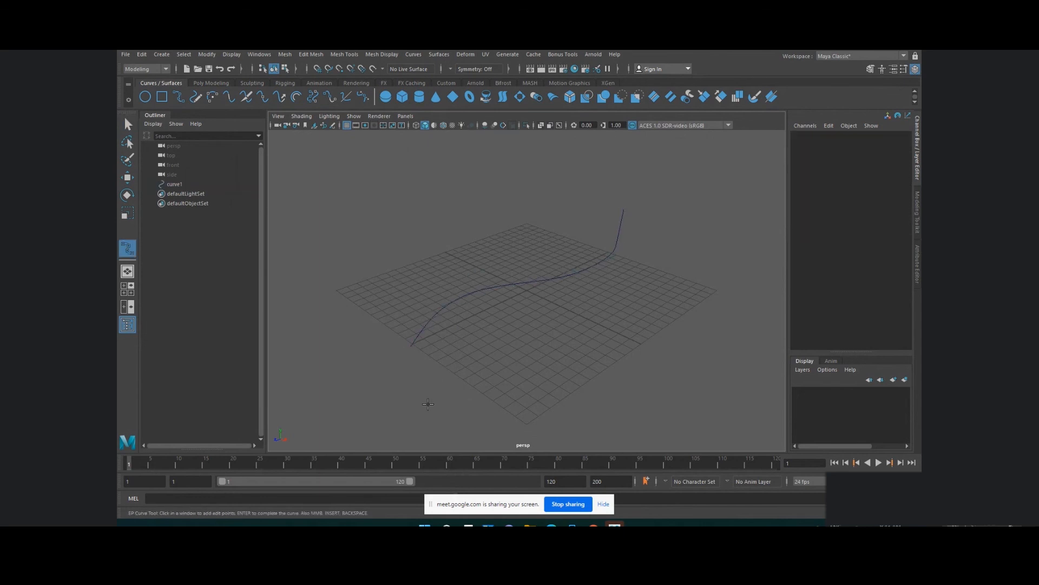
left_click(456, 386)
left_click(469, 357)
left_click(495, 331)
left_click(545, 317)
left_click(578, 313)
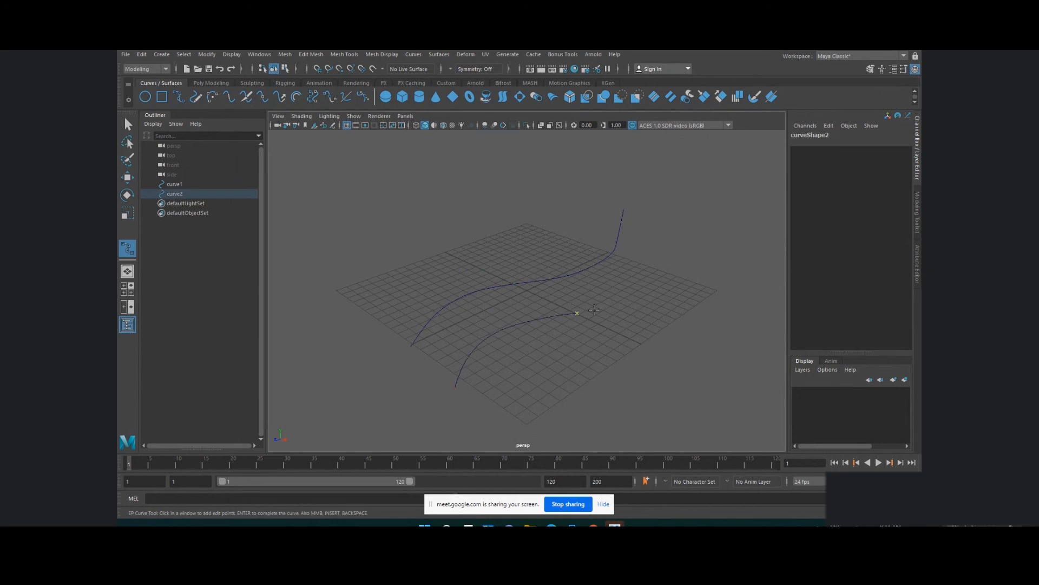
left_click(610, 307)
left_click(628, 296)
left_click(686, 275)
left_click(758, 272)
key("Return")
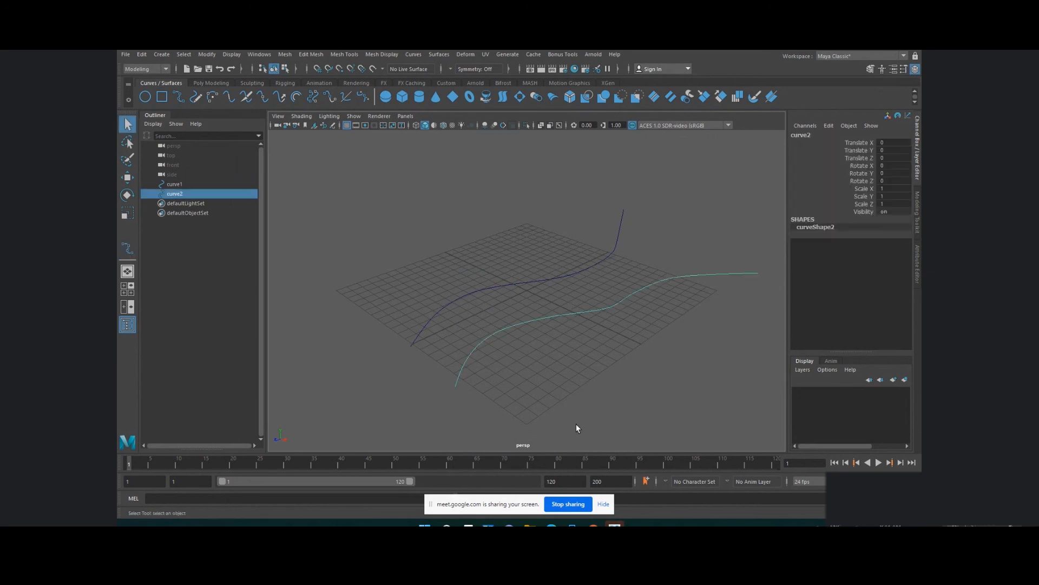
Step: Draw a short EP profile curve connecting the near ends of the two rail curves, snapping its endpoint onto the second rail
left_click(576, 424)
left_click_drag(437, 239, 627, 355)
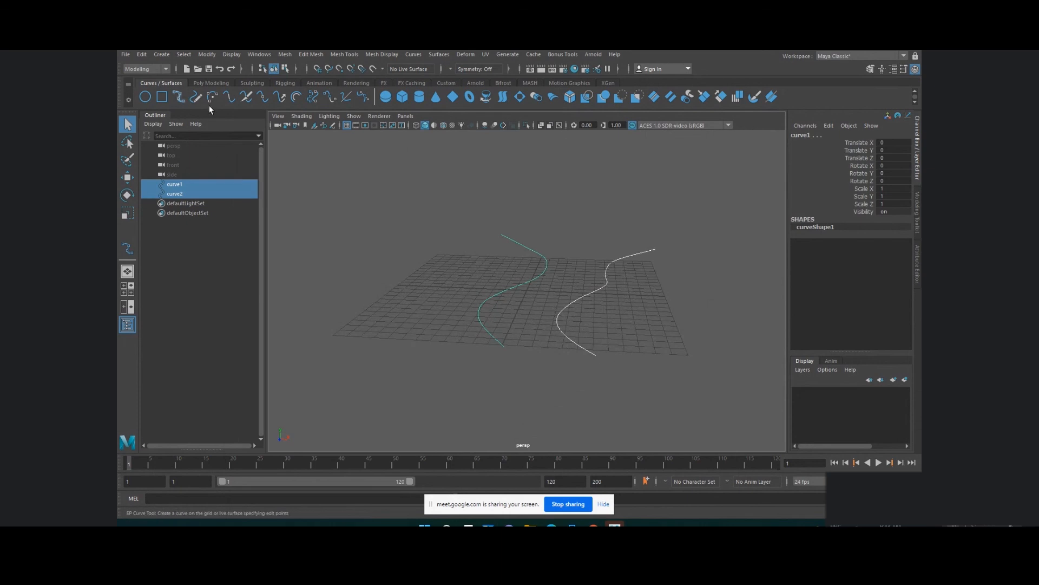
left_click(178, 96)
left_click_drag(512, 343, 529, 370, "alt")
middle_click_drag(557, 380, 549, 317, "alt")
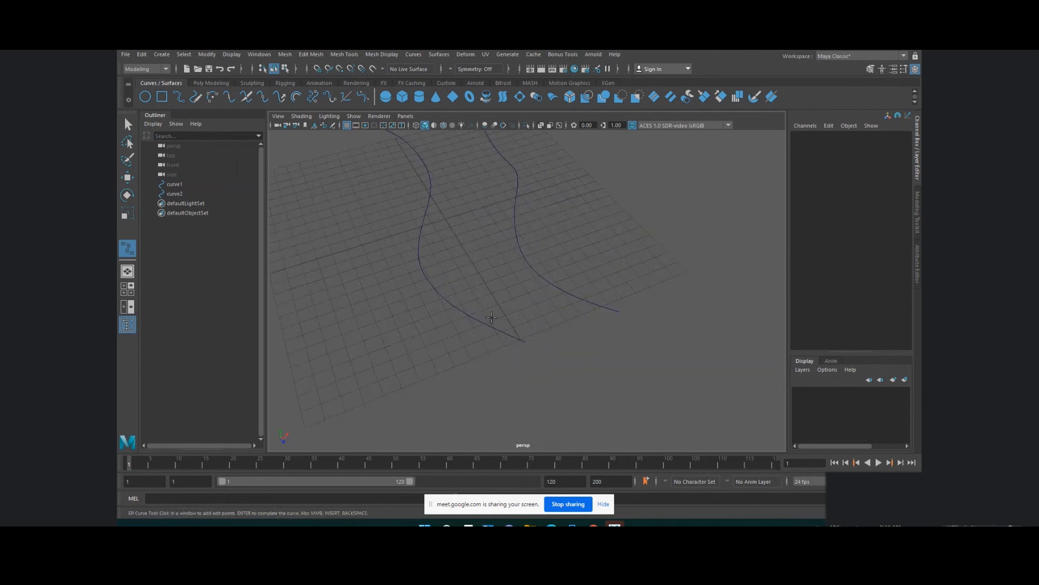
left_click(178, 101)
left_click(524, 342)
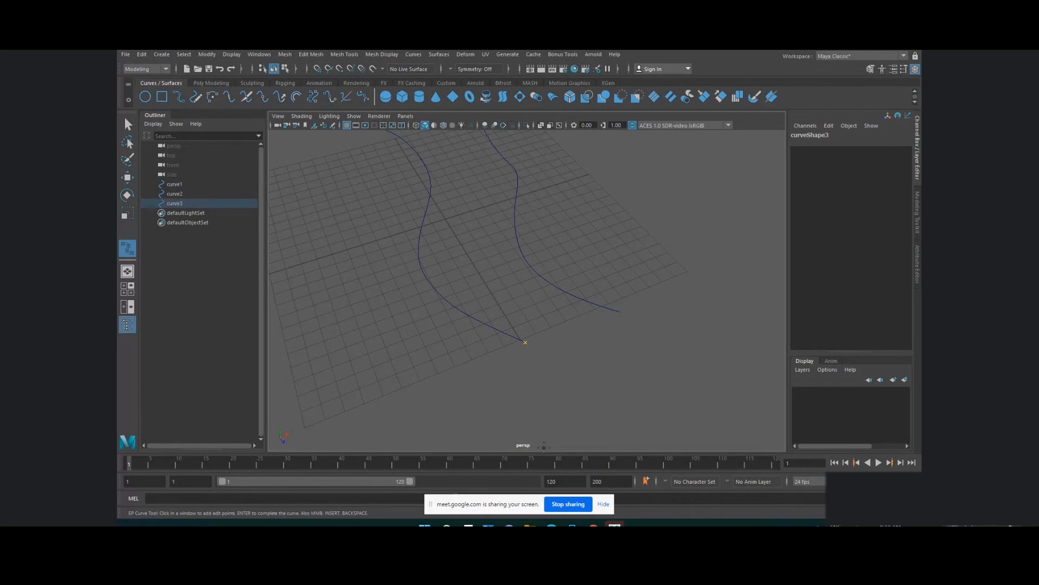
left_click(546, 328)
left_click(580, 315)
key("c")
left_click(619, 312)
key("q")
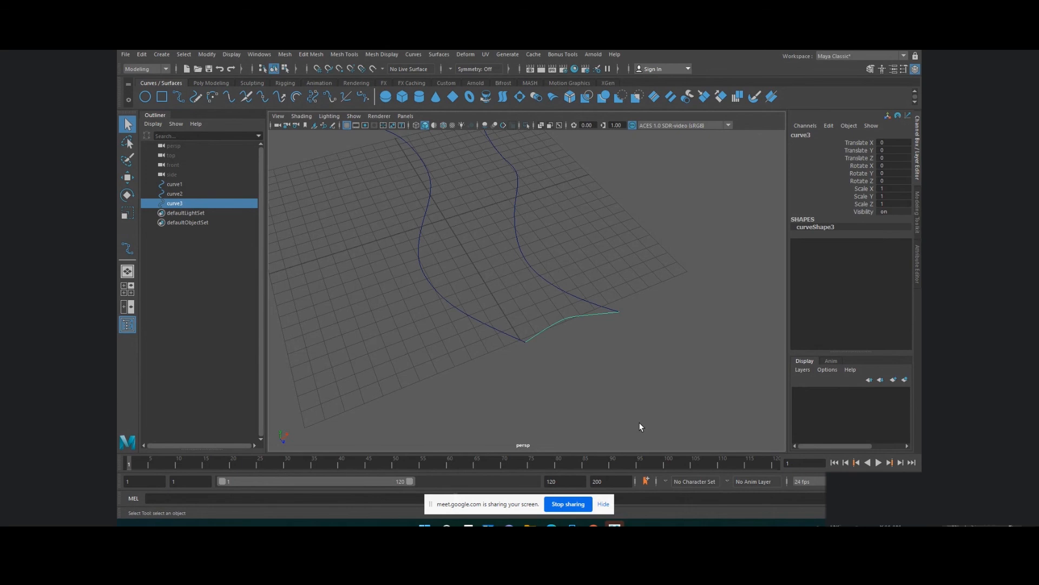
Step: Raise the inner control vertices of the profile curve to form an arch, return to object selection and deselect it
right_click(604, 344)
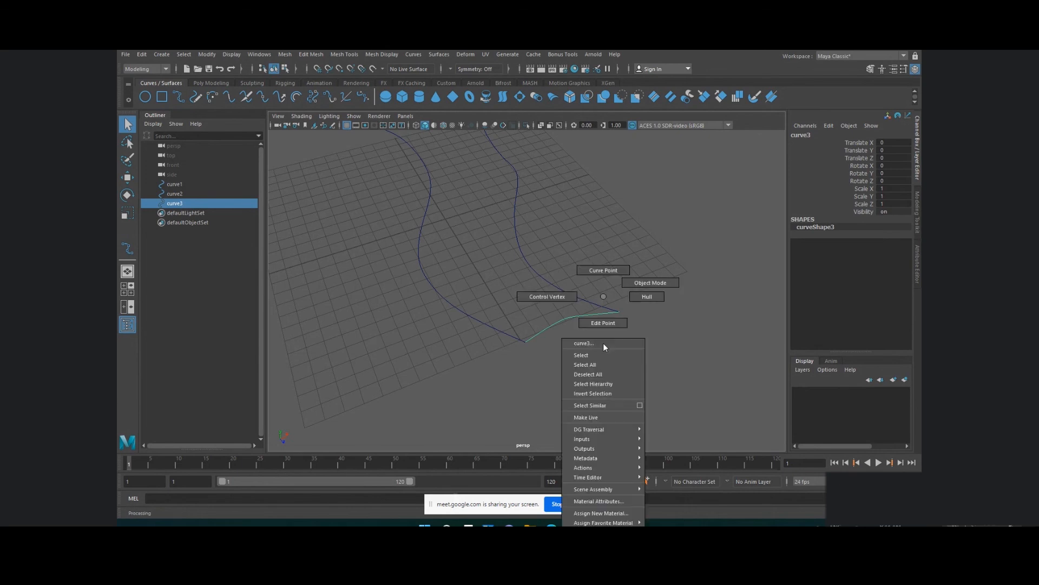
left_click(550, 298)
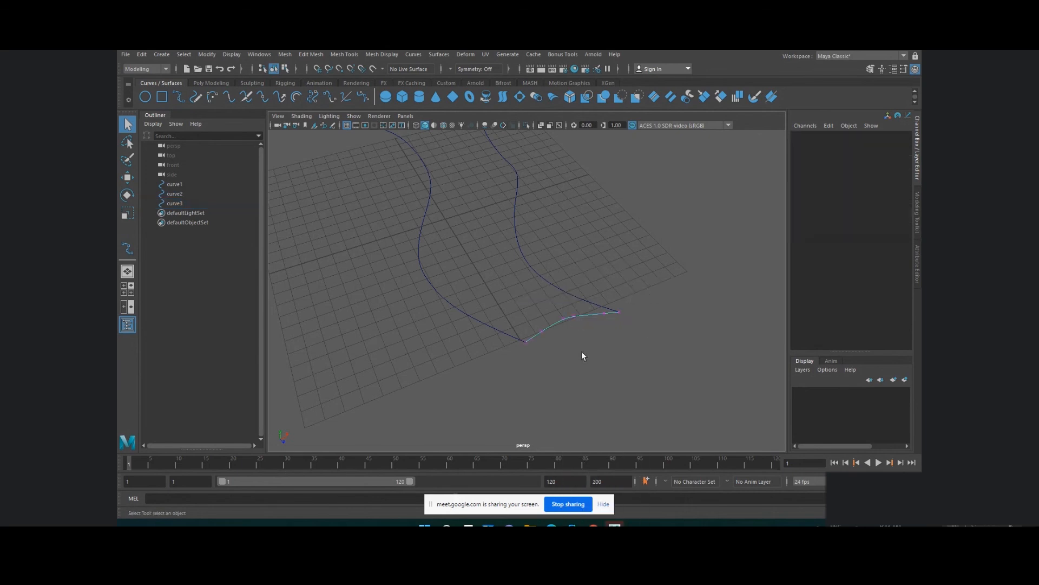
left_click_drag(582, 355, 571, 312, "alt")
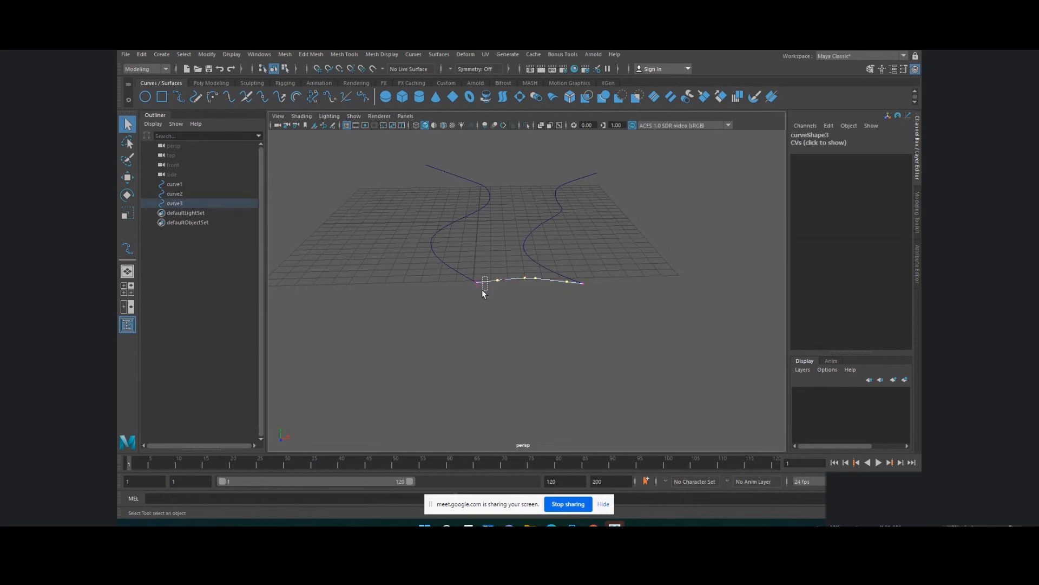
key("w")
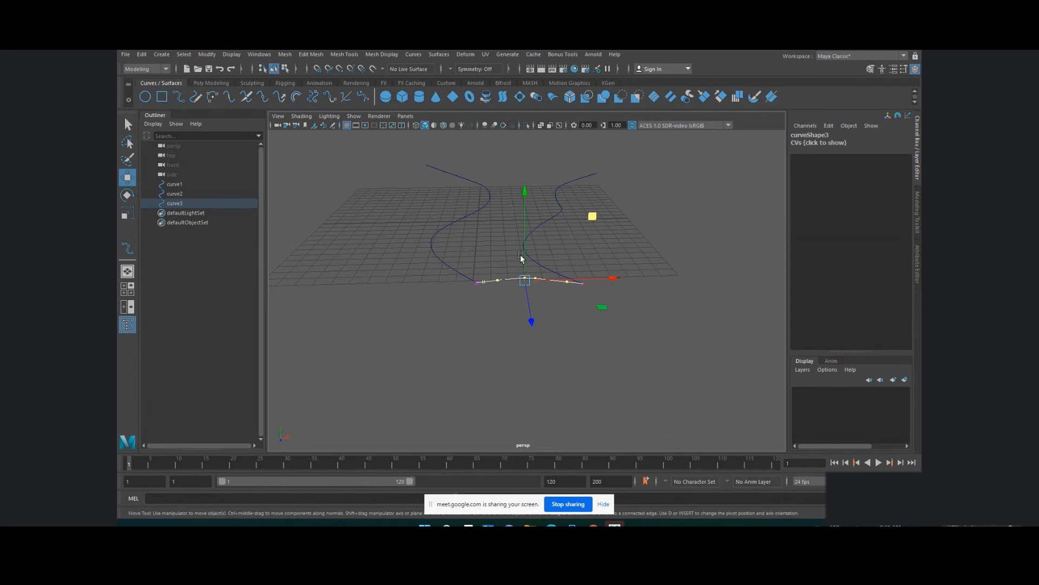
left_click_drag(523, 252, 544, 269)
left_click_drag(516, 229, 525, 203)
left_click_drag(473, 222, 511, 245)
left_click_drag(604, 218, 589, 237)
left_click_drag(550, 296, 614, 314, "alt")
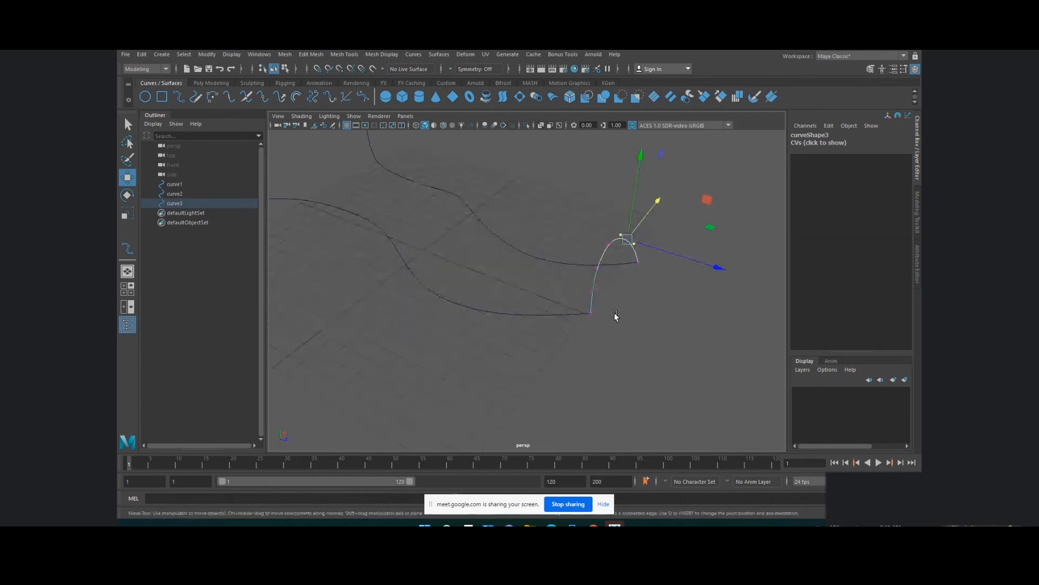
key("F8")
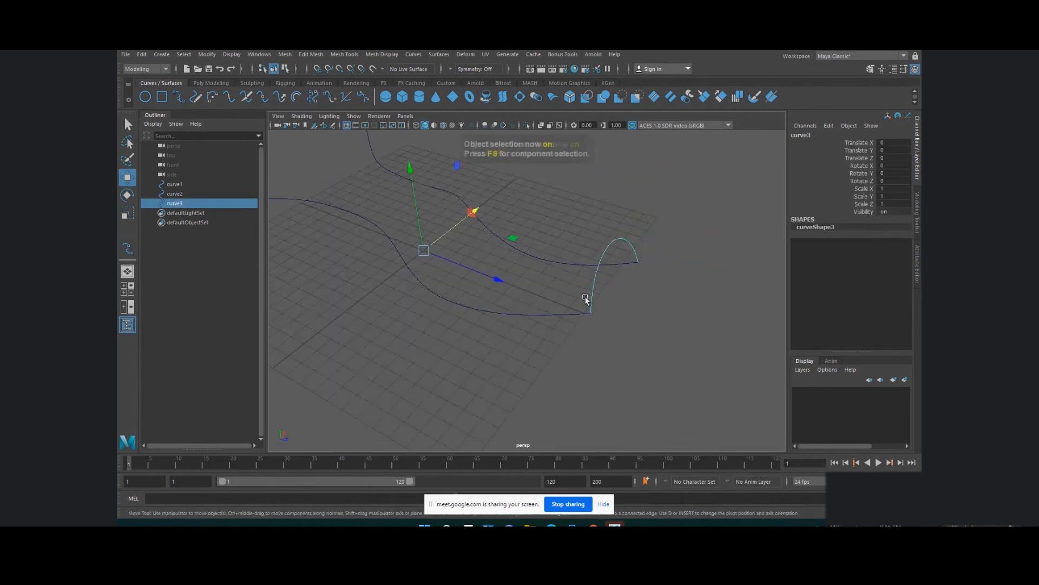
left_click(634, 315)
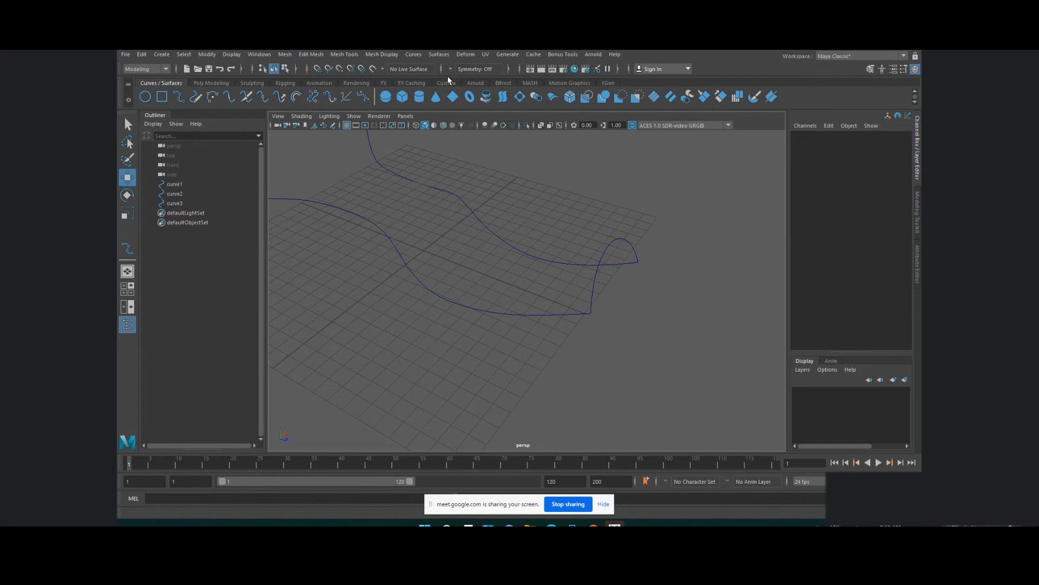
left_click(443, 55)
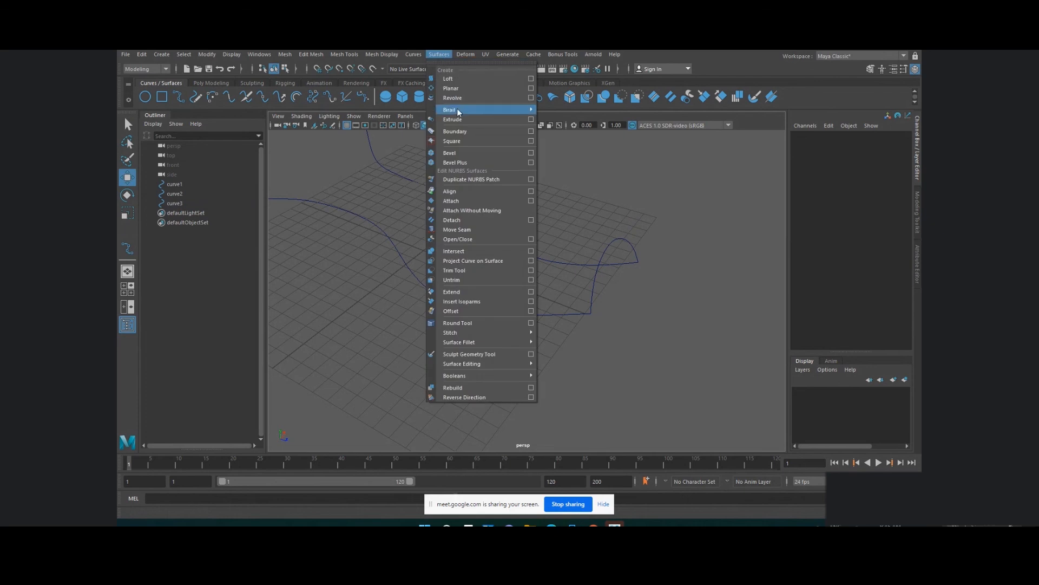
mouse_move(458, 111)
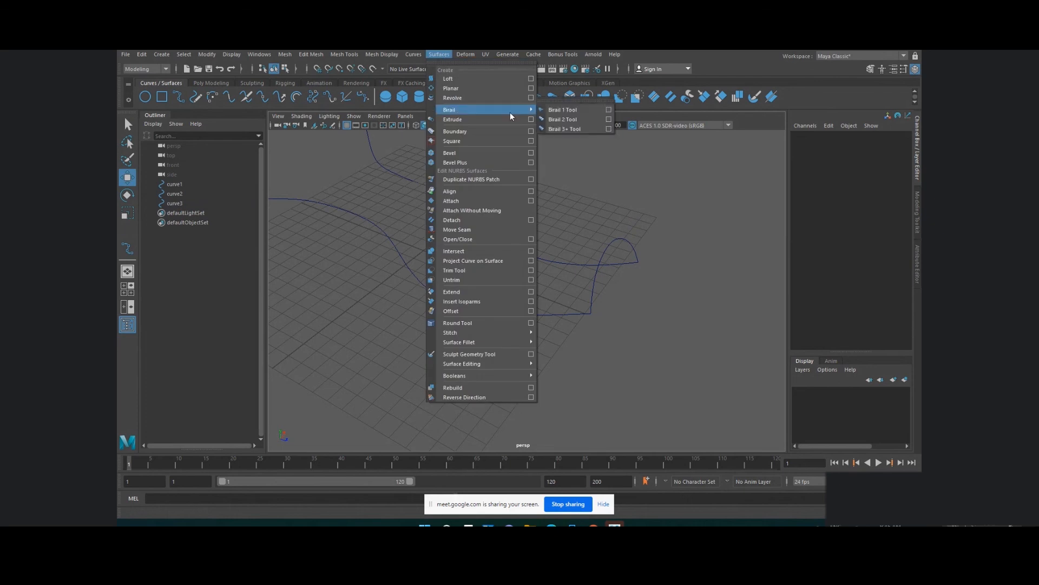
left_click(555, 111)
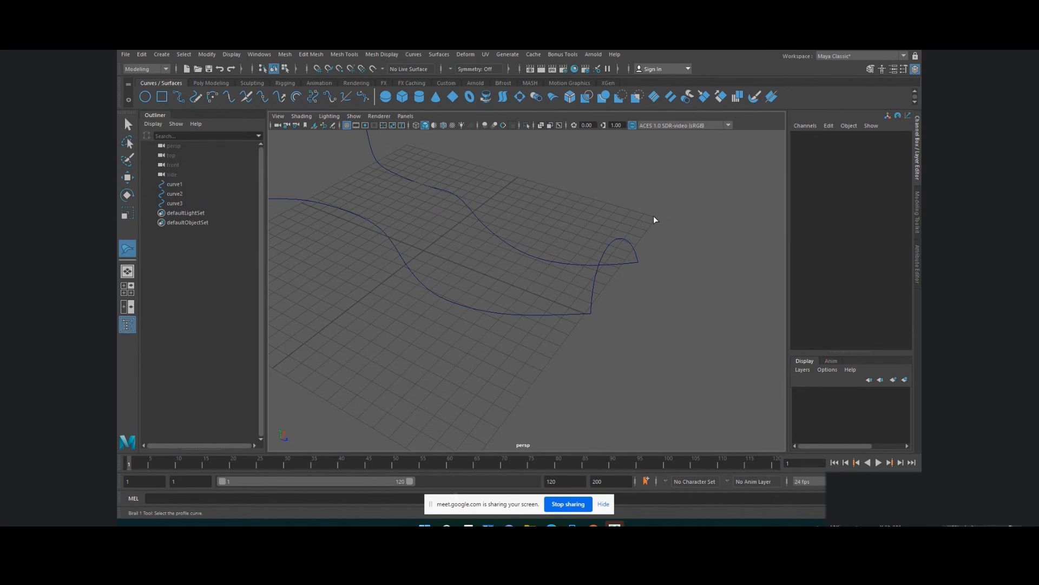
left_click(486, 227)
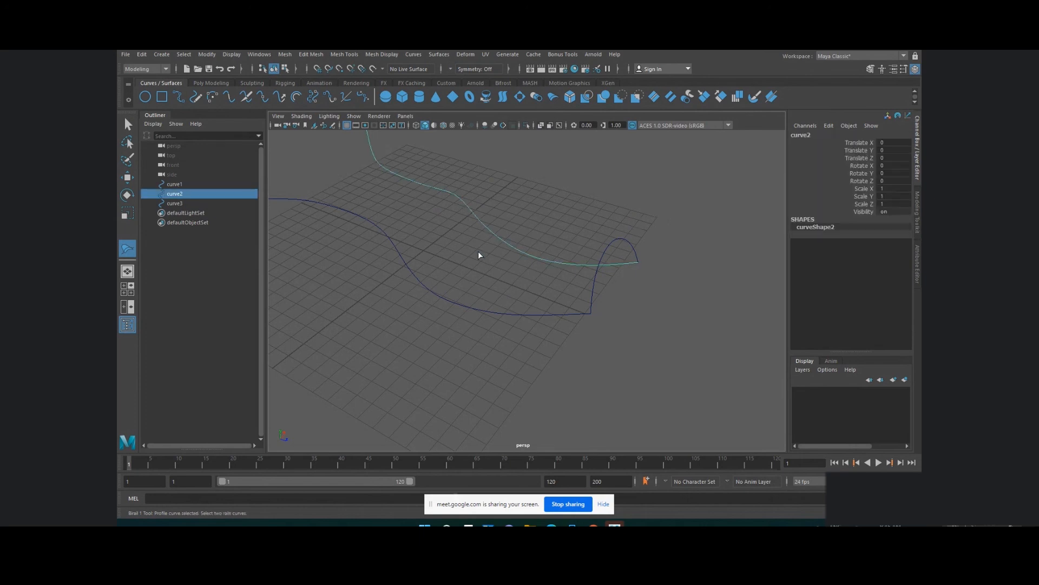
left_click(460, 306)
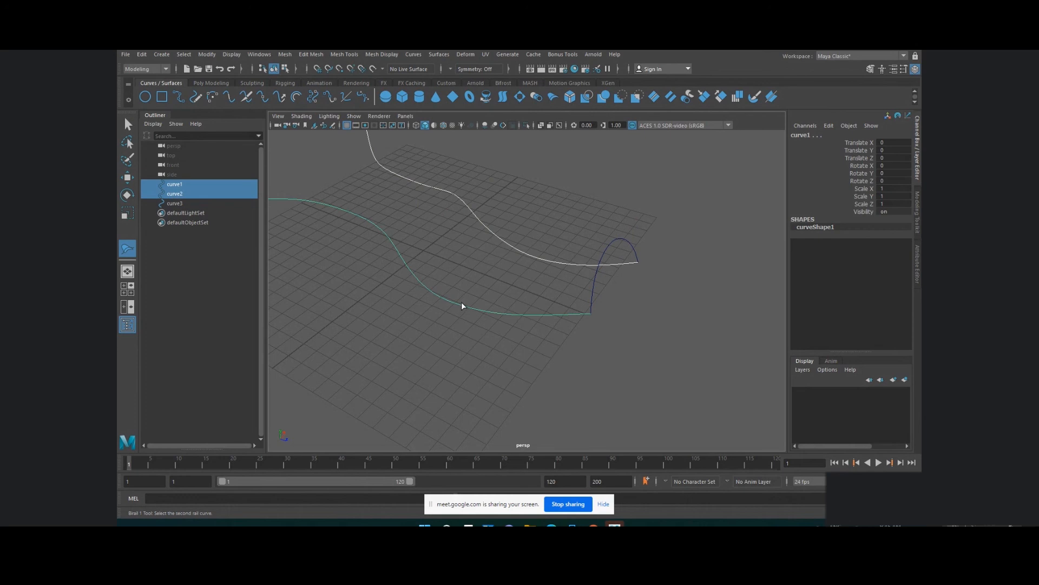
key("Escape")
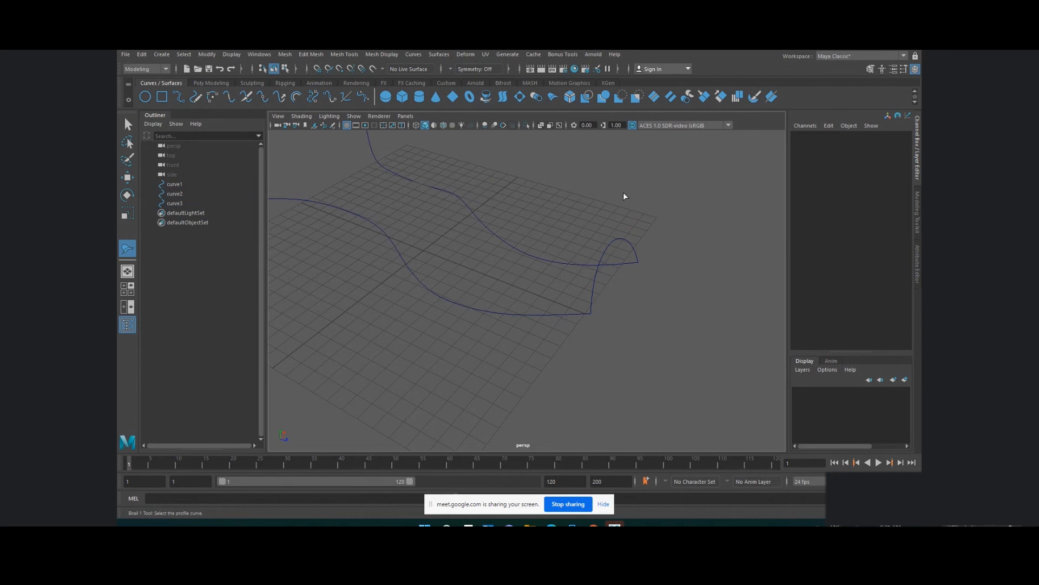
Step: Create a Birail 1 surface from the arched profile along the two wavy rails, inspect it and delete it
left_click(622, 239)
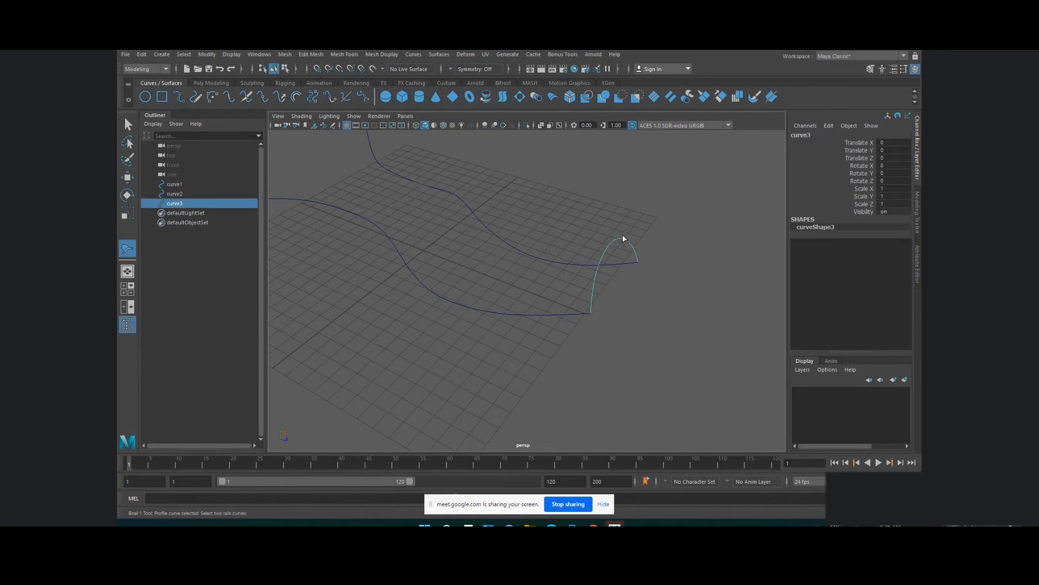
left_click(525, 254)
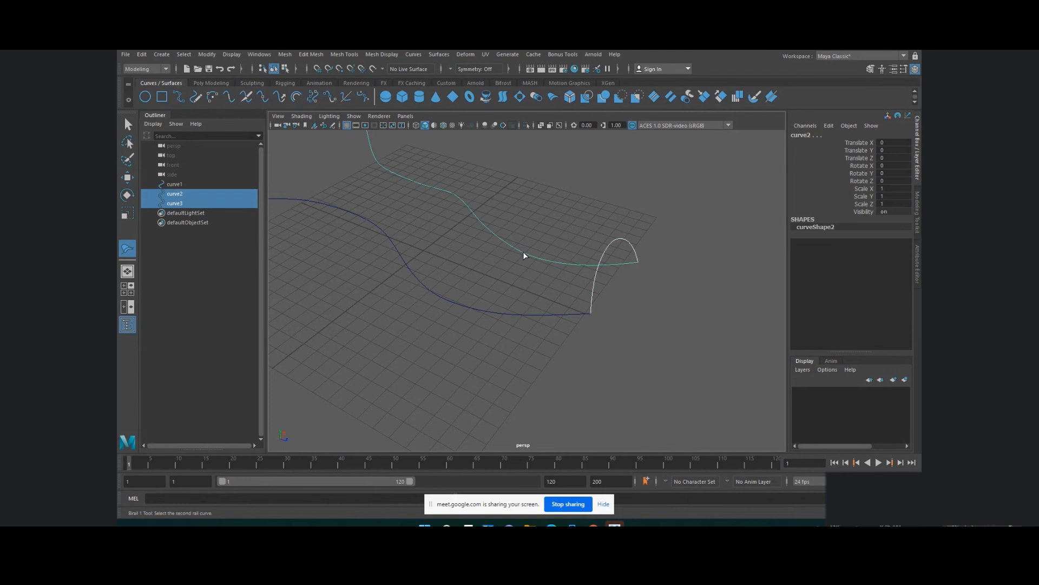
left_click(512, 315)
left_click_drag(512, 315, 539, 363, "alt")
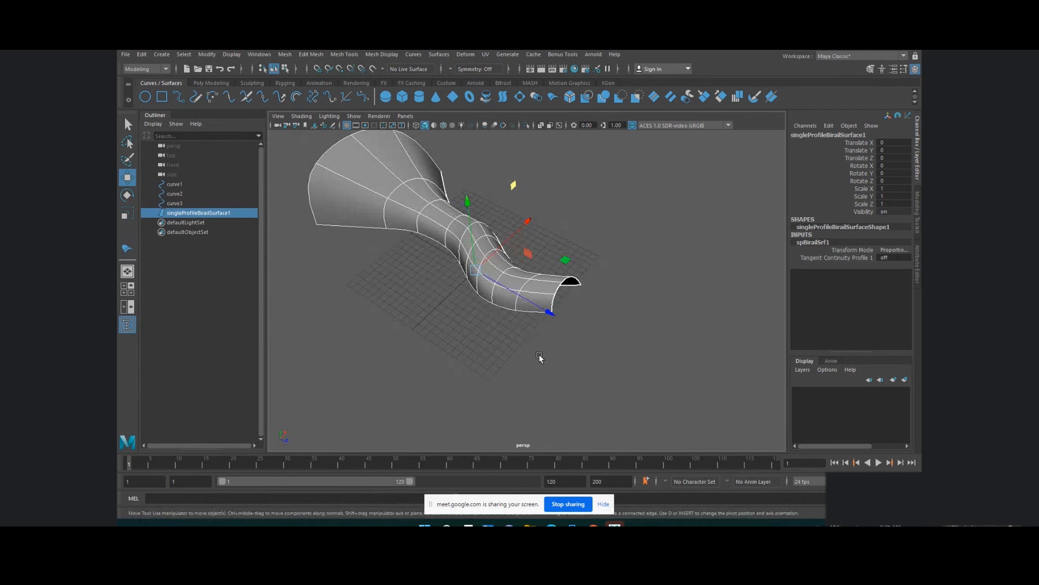
key("Delete")
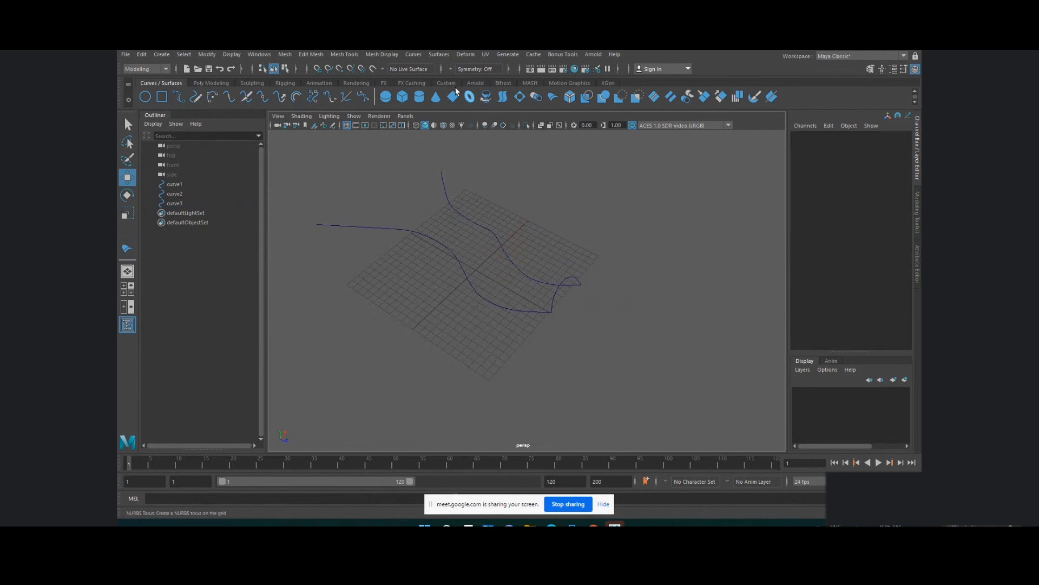
Step: Use the Birail 1 Tool to create a surface from the arched profile curve along the two wavy rail curves
left_click(440, 54)
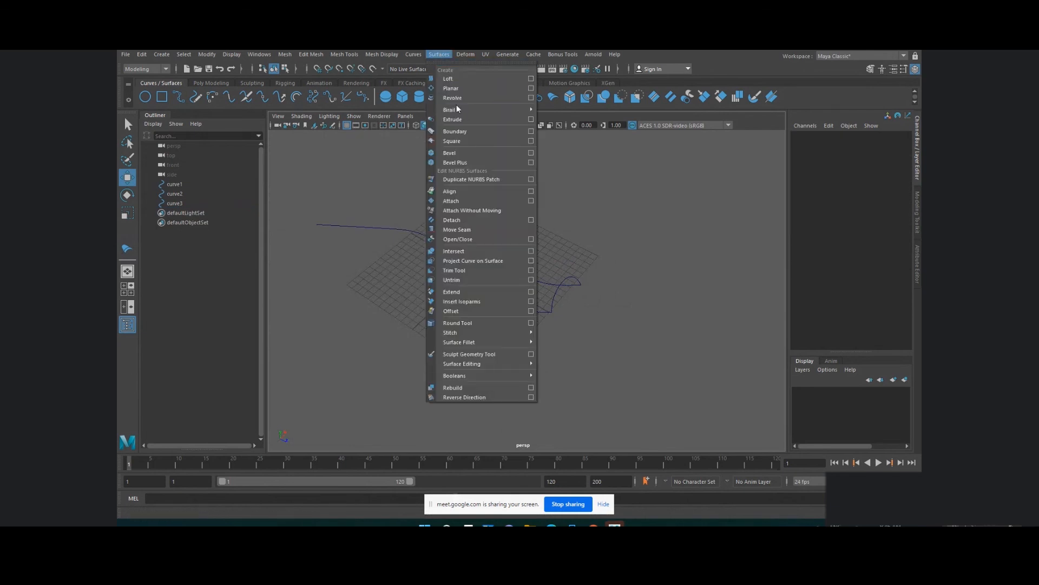
mouse_move(457, 110)
left_click(558, 110)
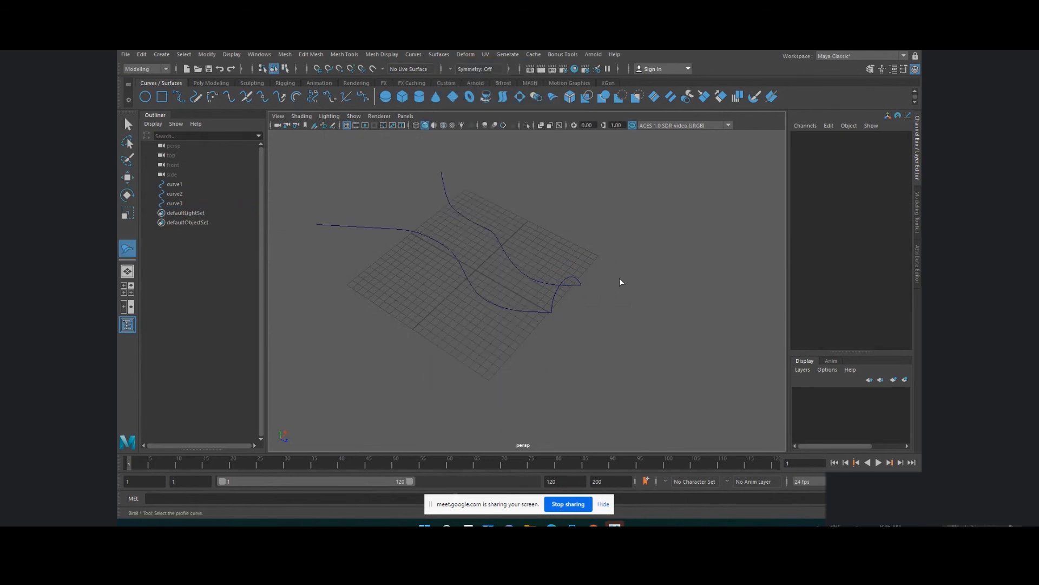
left_click(556, 296)
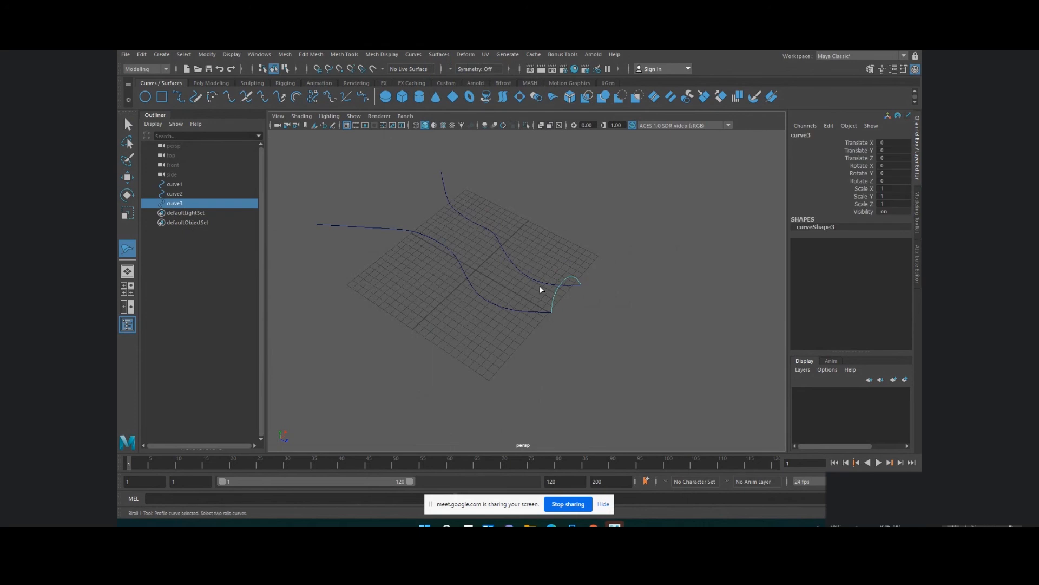
left_click(535, 279)
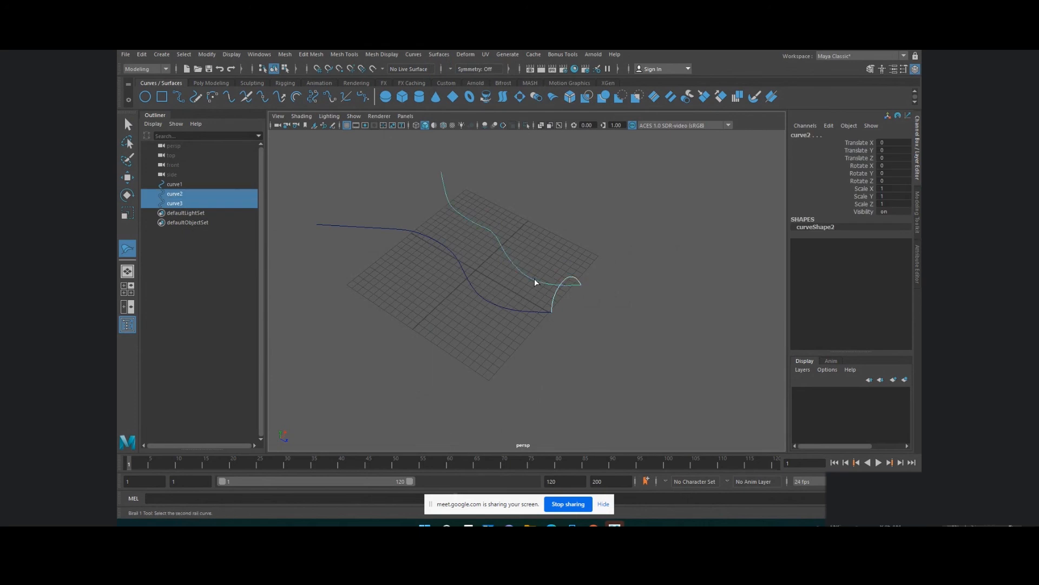
left_click(520, 309)
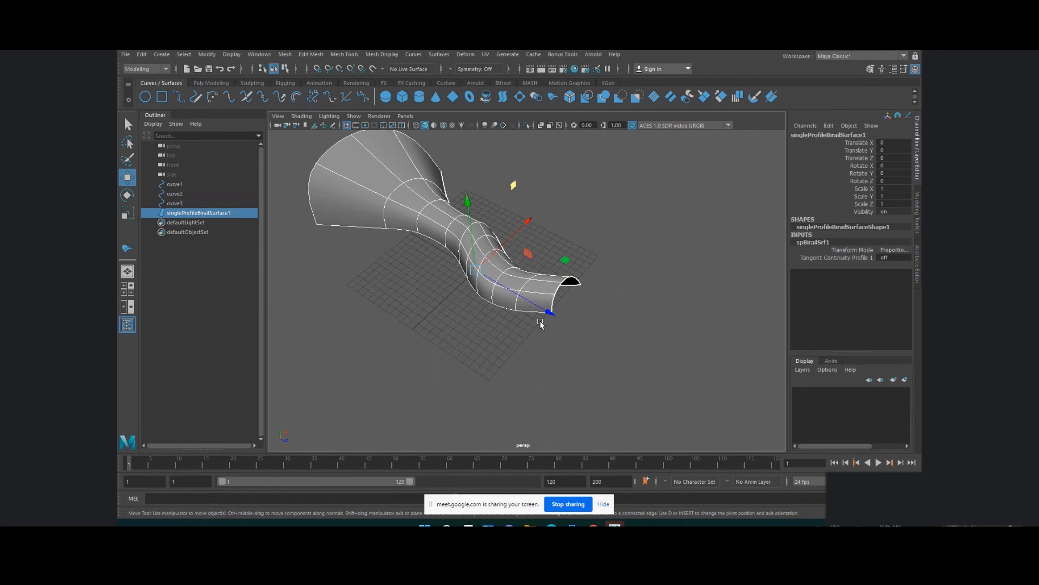
Step: Show the control vertices of curve2 and move the vertices along its middle bend in the ground plane to reshape the rail
left_click(174, 195)
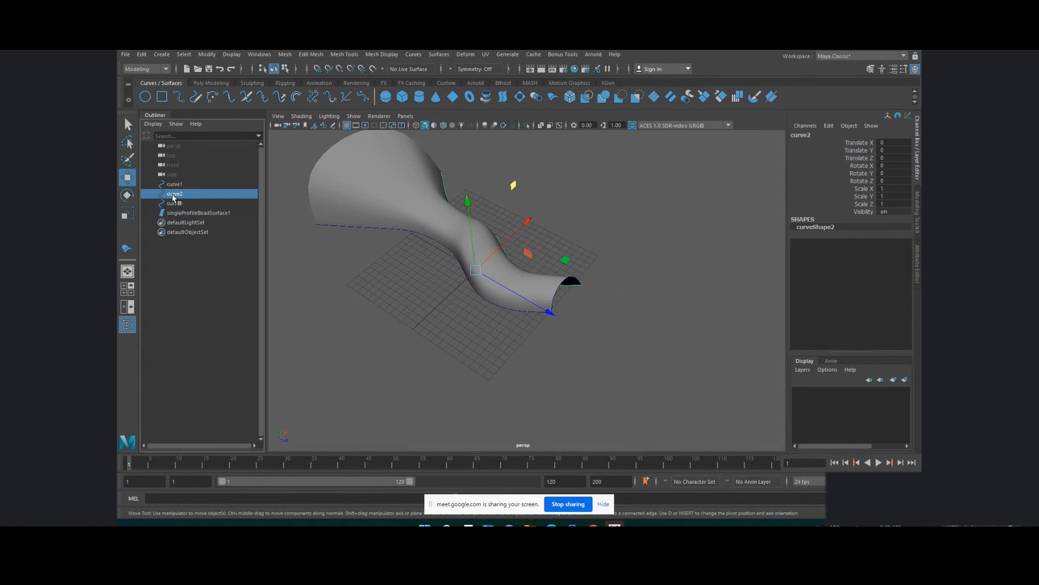
left_click_drag(587, 285, 523, 291, "alt")
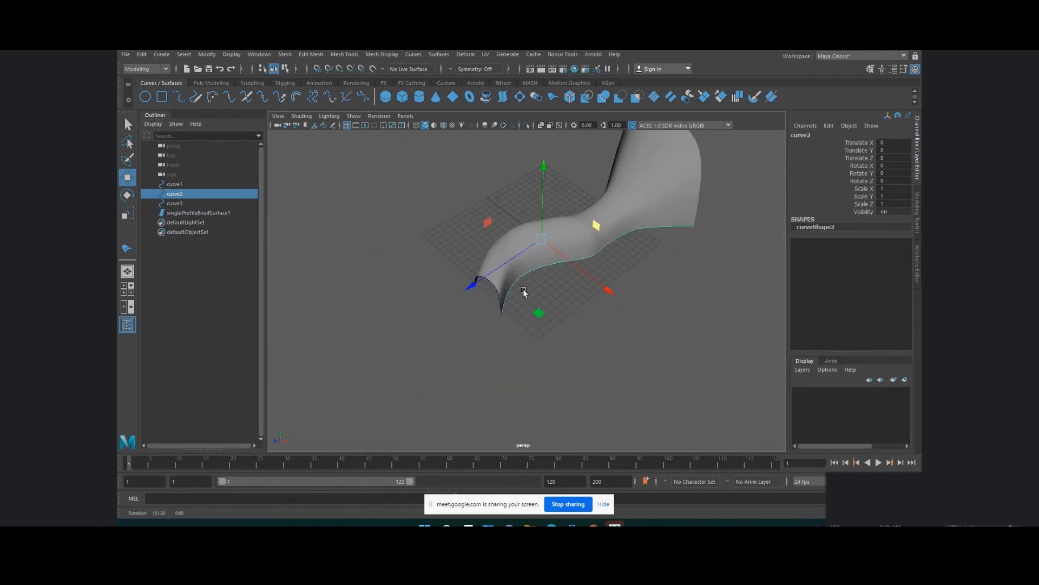
right_click(661, 257)
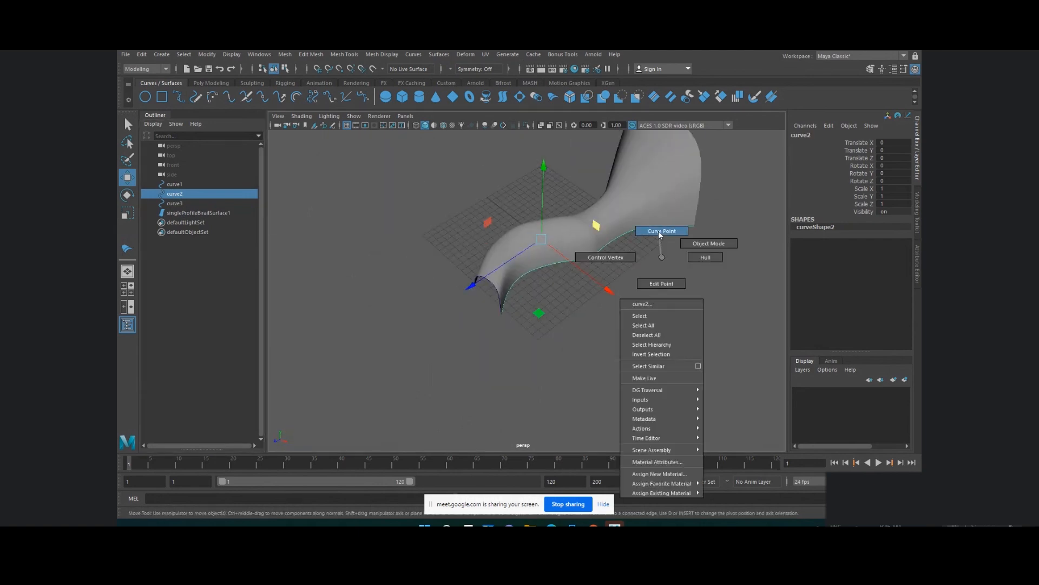
left_click(623, 257)
left_click_drag(627, 251, 587, 271)
left_click_drag(609, 288, 608, 348, "alt")
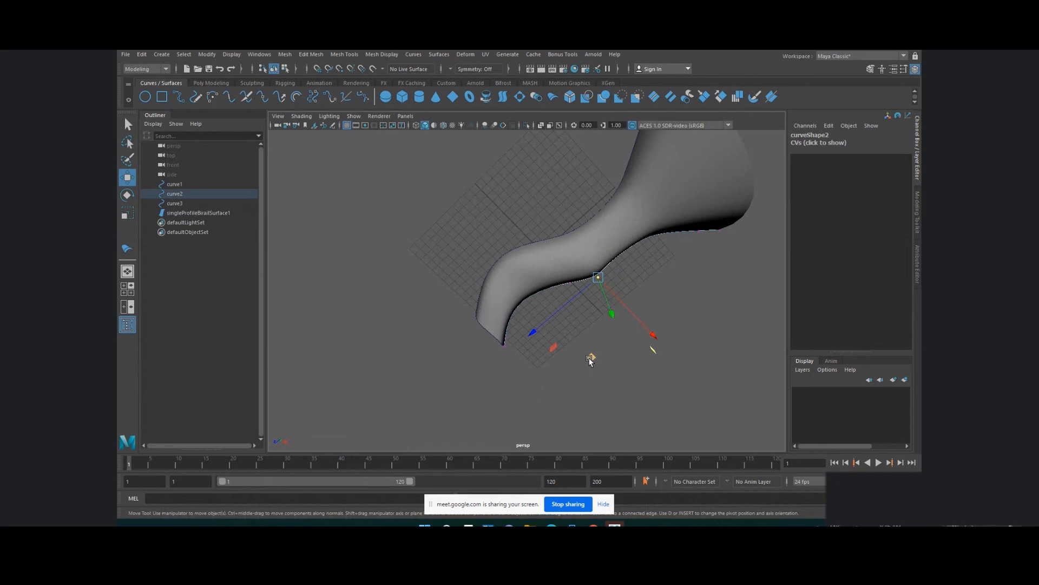
mouse_move(591, 355)
middle_mouse_down()
mouse_move(617, 353)
mouse_move(591, 348)
mouse_move(579, 329)
mouse_move(608, 374)
mouse_move(582, 327)
mouse_move(586, 346)
middle_mouse_up()
left_click_drag(651, 250, 602, 282)
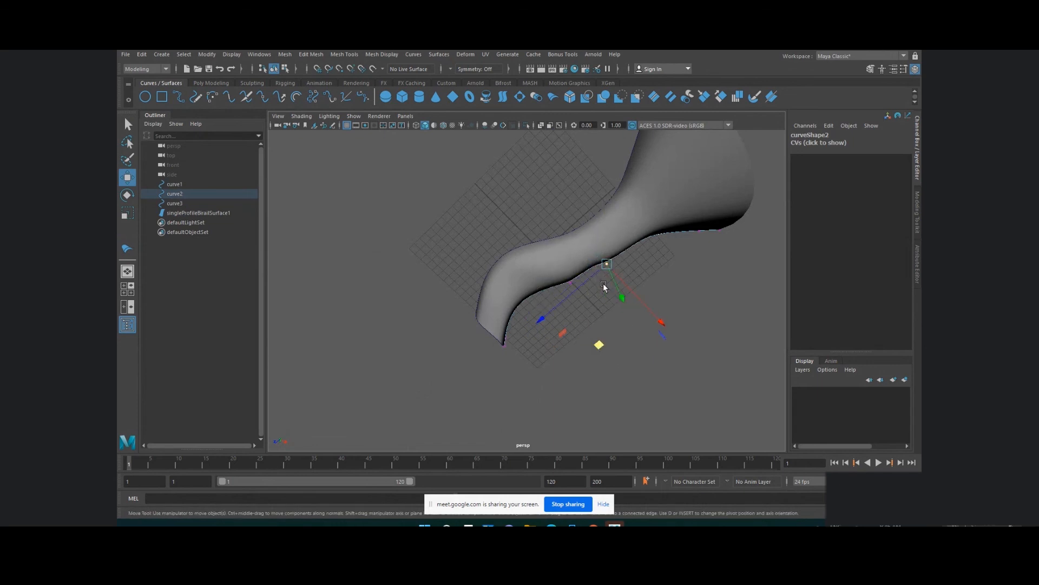
middle_click_drag(605, 346, 606, 325)
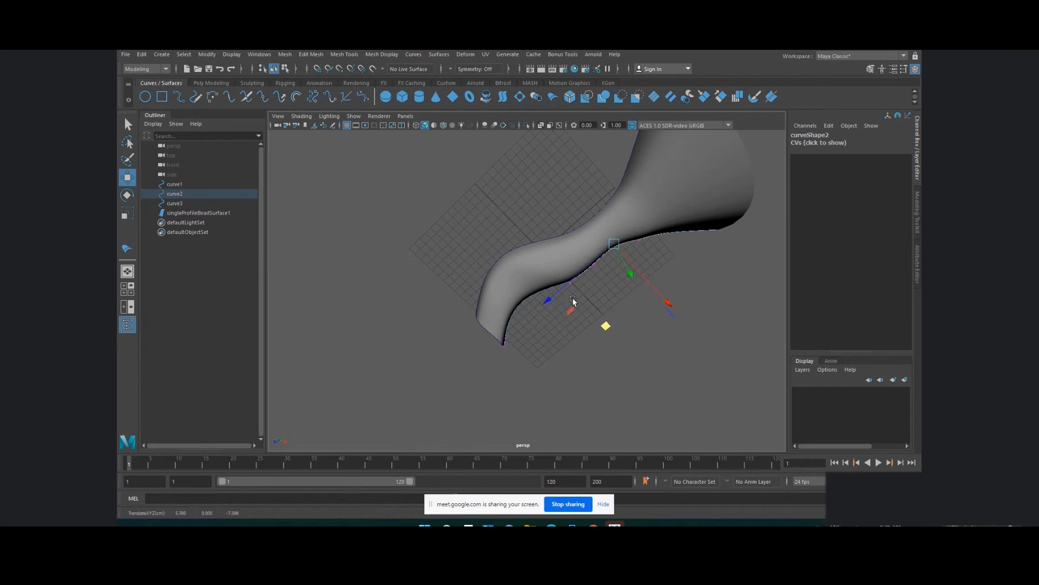
Step: Move the next control vertices of the rail toward its near end to narrow the surface, and deselect the curve
left_click_drag(589, 281, 561, 292)
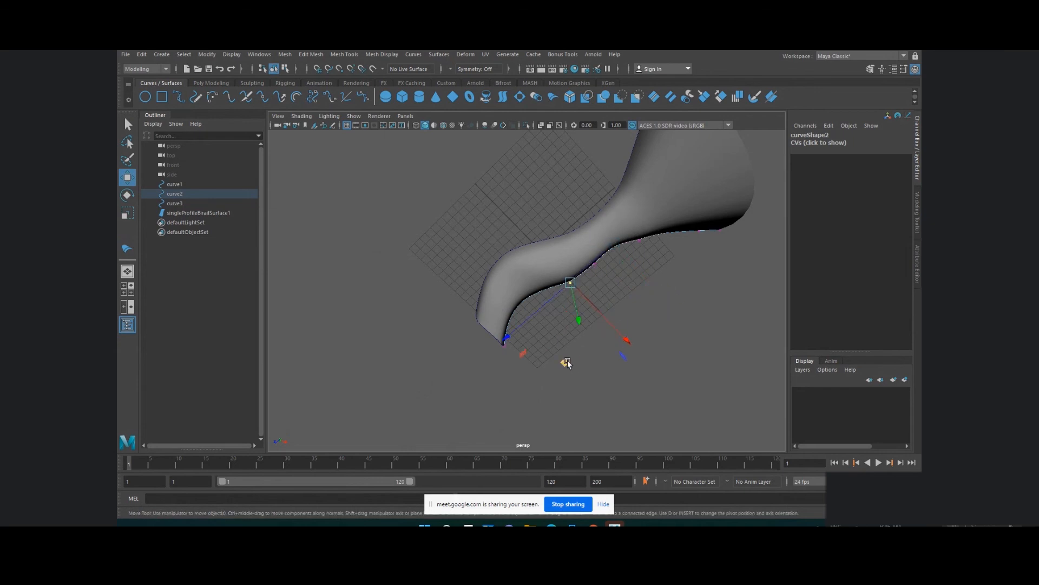
left_click_drag(566, 361, 555, 351)
left_click_drag(545, 310, 561, 280)
left_click_drag(555, 352, 538, 353)
left_click_drag(605, 302, 525, 320)
left_click(651, 321)
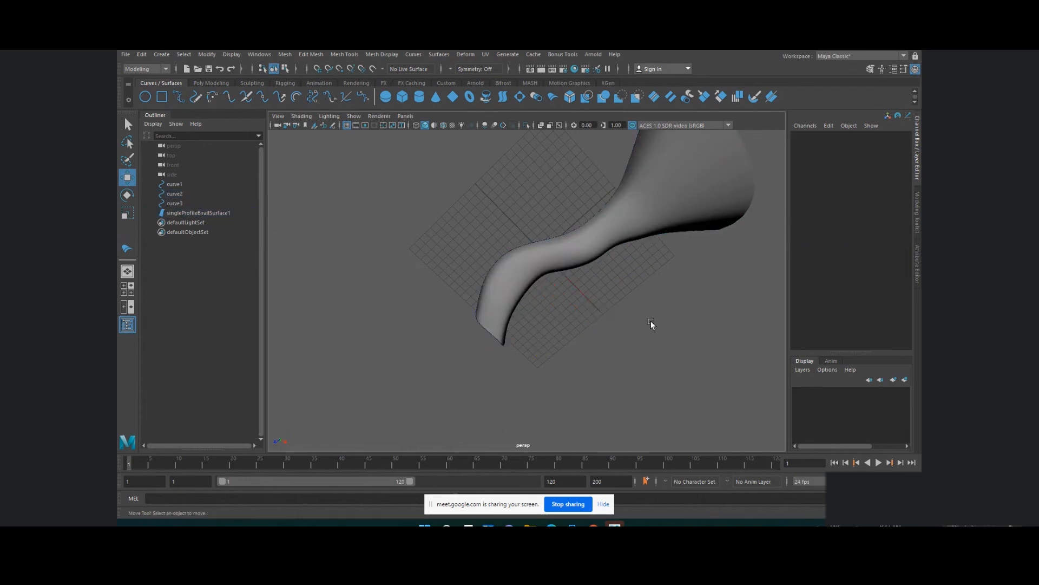
Step: Delete the single-profile birail surface, keeping its rail and profile curves
left_click_drag(651, 320, 560, 216, "alt")
left_click(559, 200)
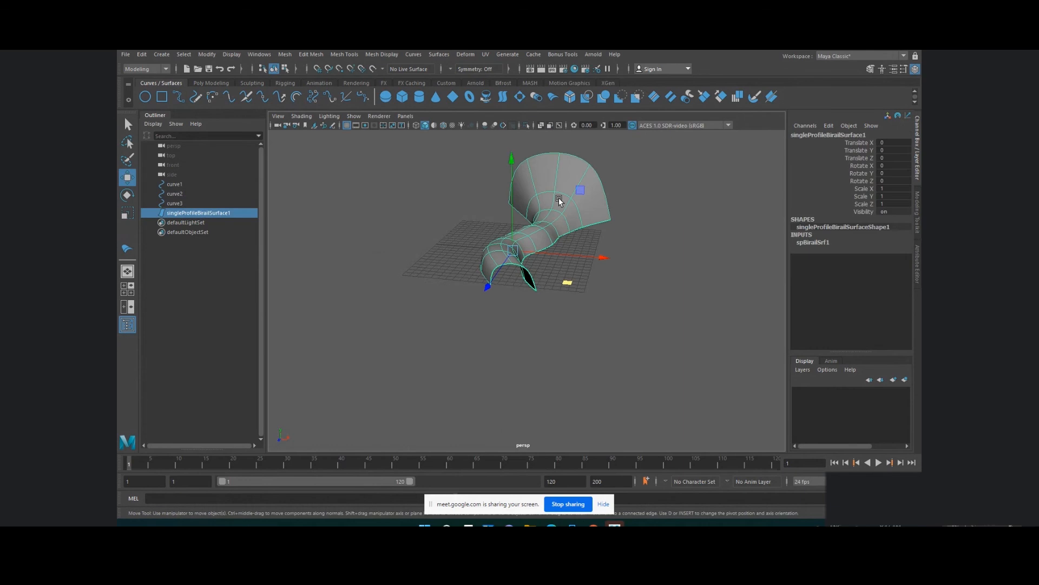
key("Delete")
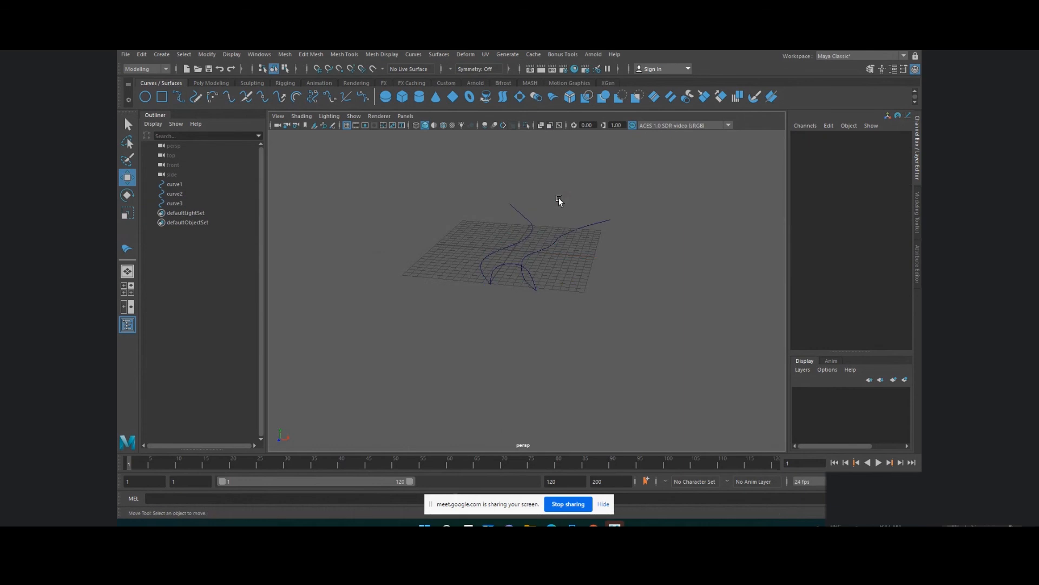
Step: Draw a second EP profile curve across the far ends of the two rails, snapping its endpoints onto the rail ends
left_click_drag(558, 199, 445, 362, "alt")
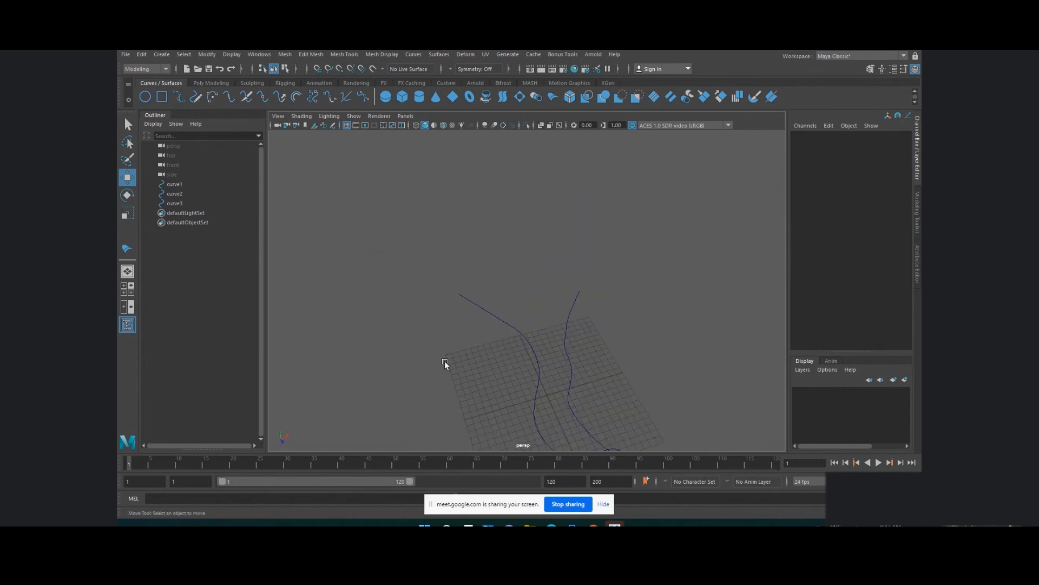
double_click(178, 97)
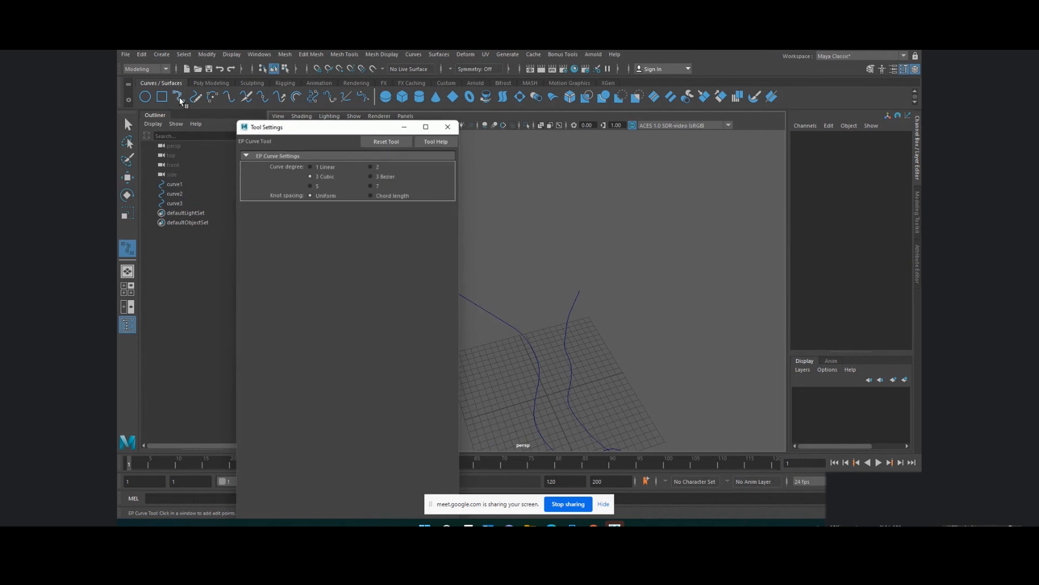
left_click(447, 127)
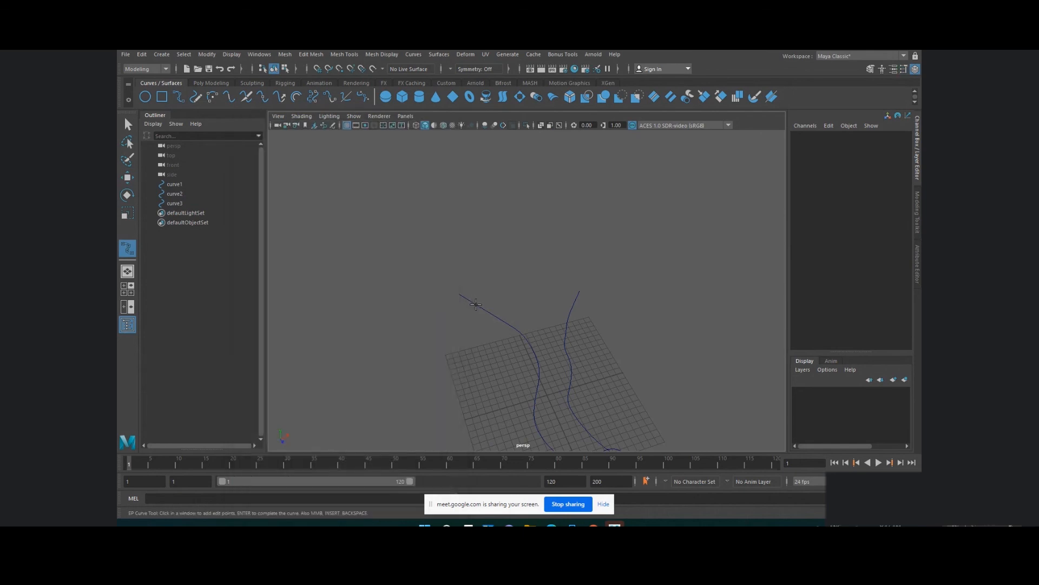
left_click(459, 295)
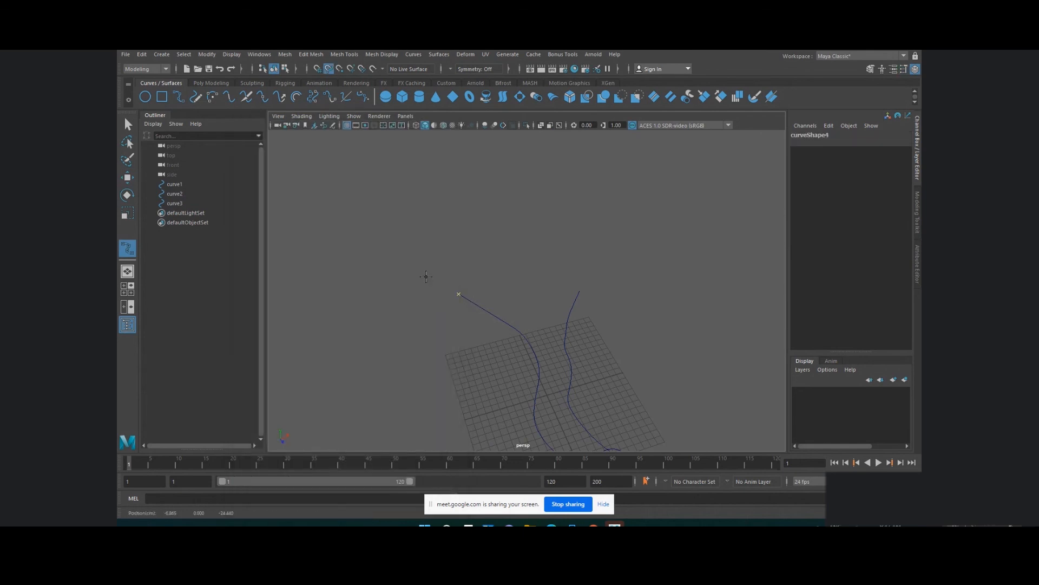
left_click(471, 291)
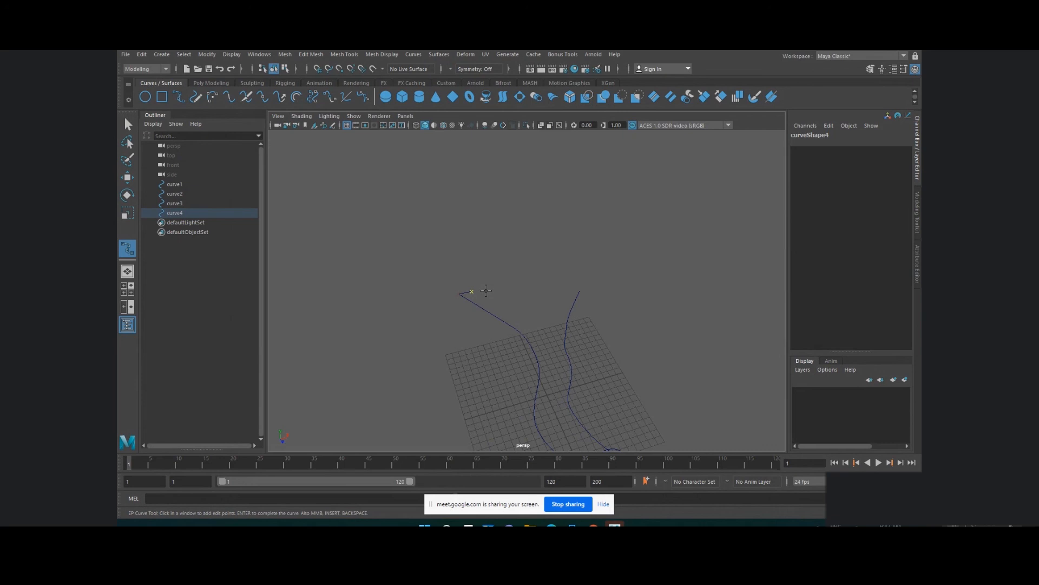
left_click(486, 292)
left_click(558, 290)
left_click(570, 291)
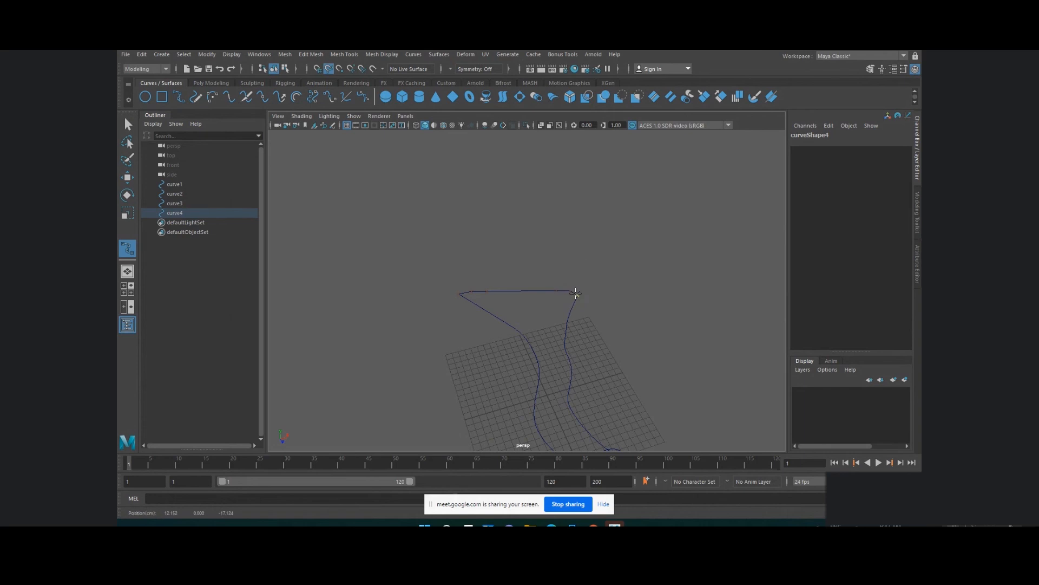
middle_click_drag(574, 306, 593, 262)
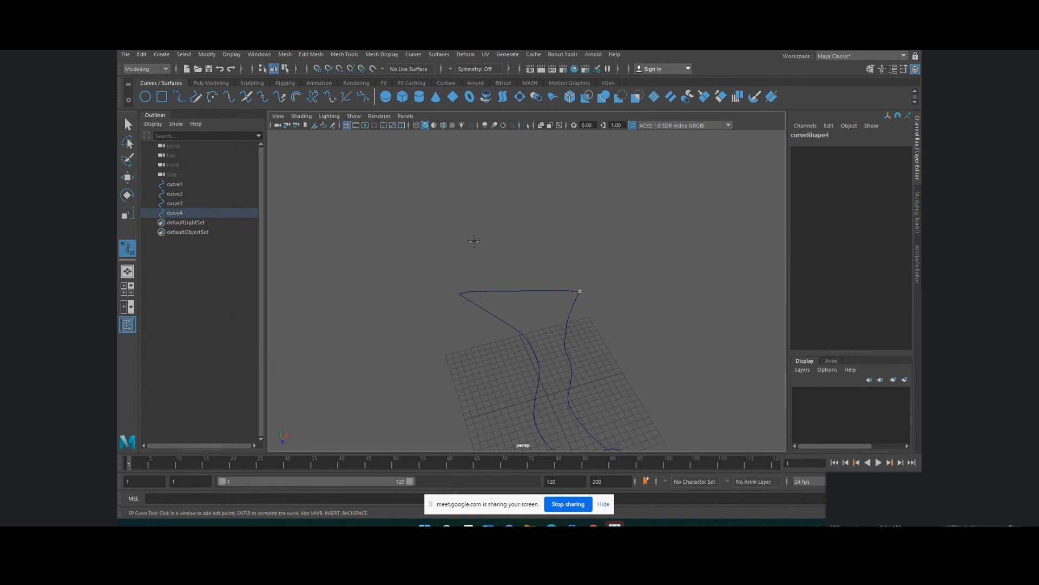
Step: Raise the inner control vertices of the far profile curve, lifting the middle pair highest to form a tall arch
right_click_drag(474, 242, 376, 223)
left_click_drag(467, 273, 562, 321)
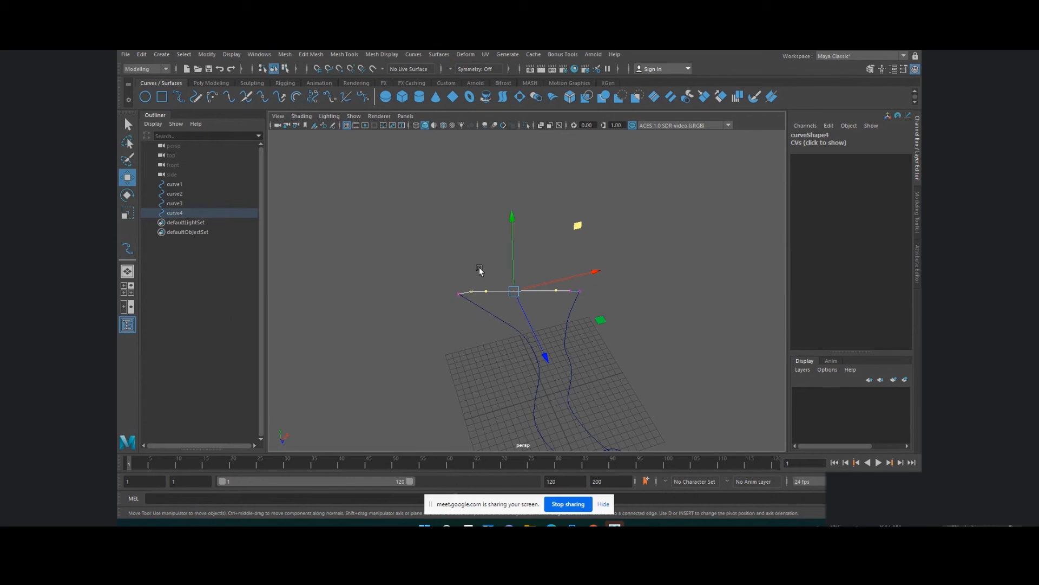
left_click_drag(467, 269, 573, 330)
left_click_drag(518, 269, 510, 198)
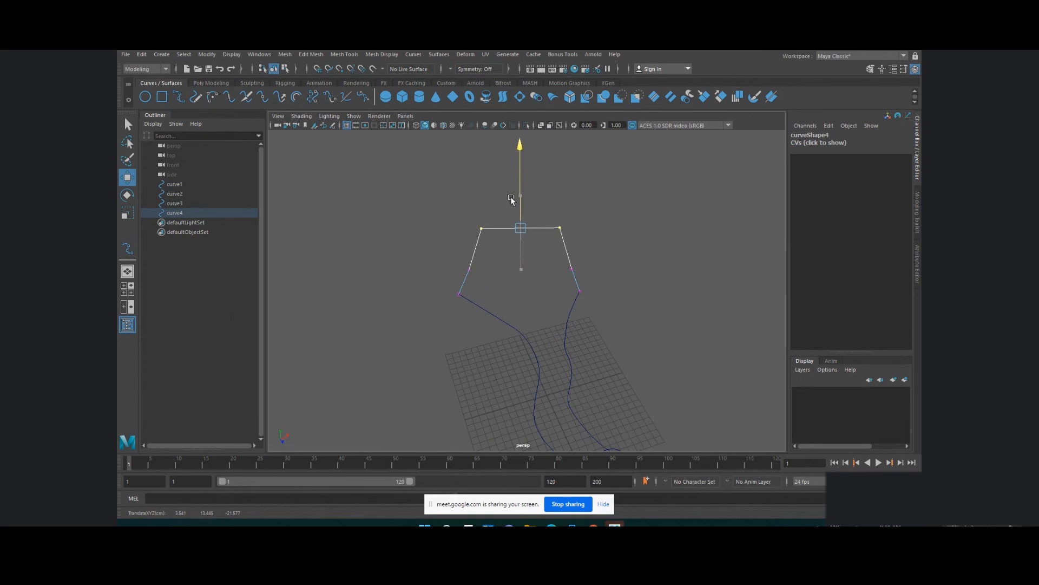
Step: Adjust the lower pair of inner vertices on the far profile, return to object selection and deselect the curve
left_click_drag(436, 247, 562, 279)
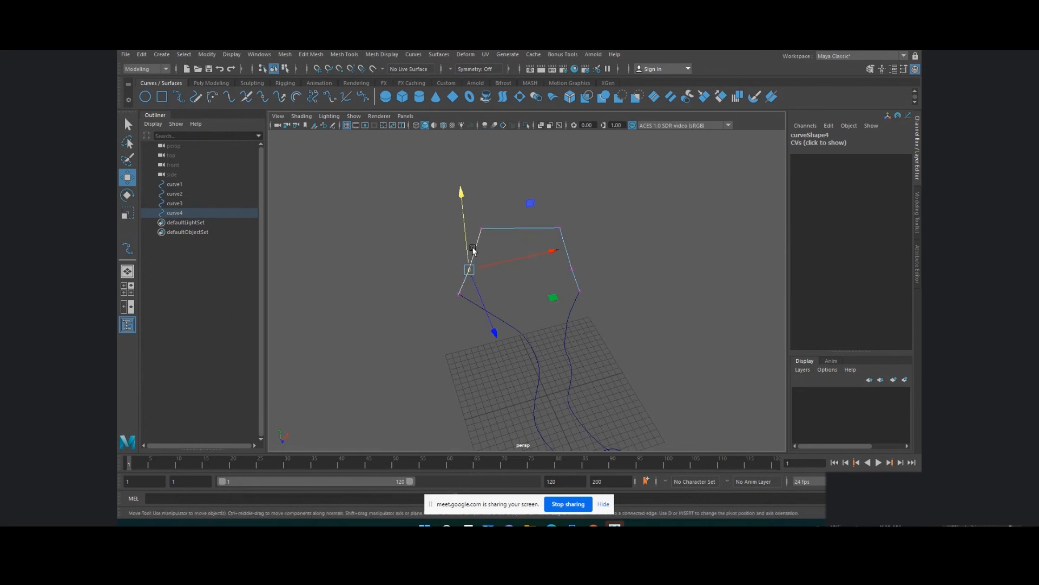
left_click_drag(473, 250, 474, 276)
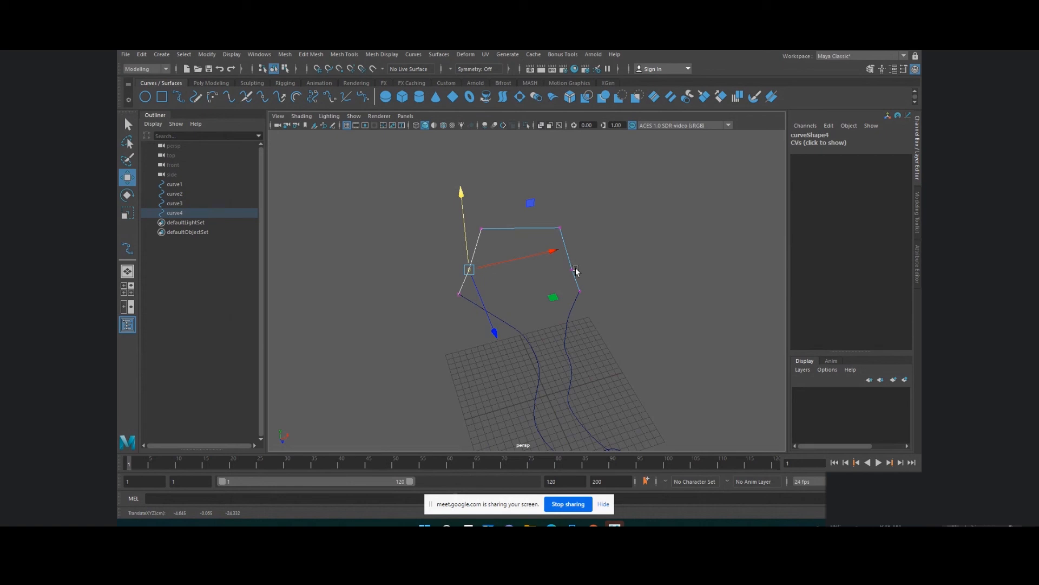
left_click_drag(589, 260, 557, 284, "shift")
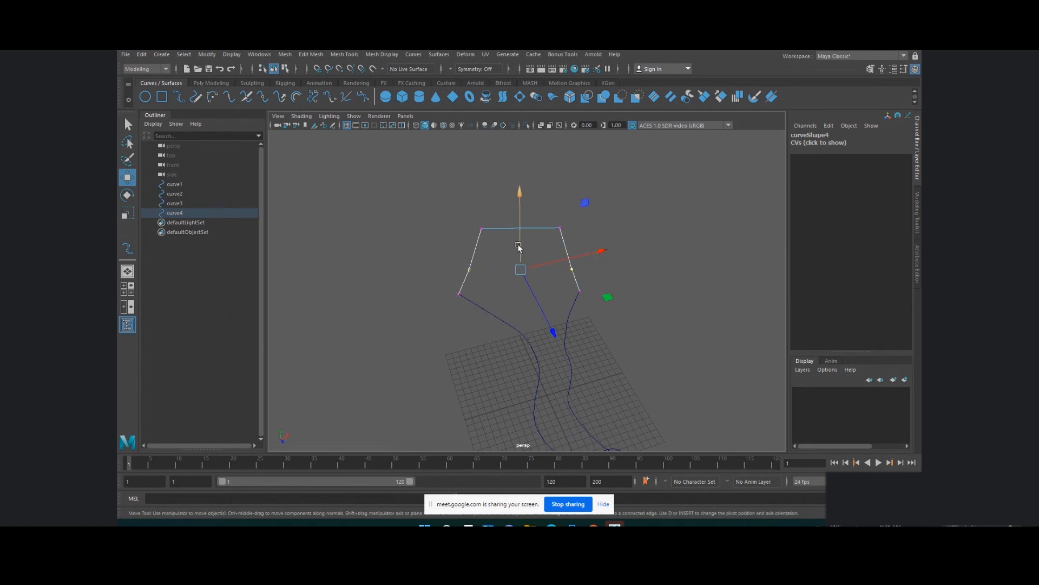
left_click_drag(519, 249, 651, 359)
scroll(515, 268, "down", 2)
key("F8")
left_click(645, 356)
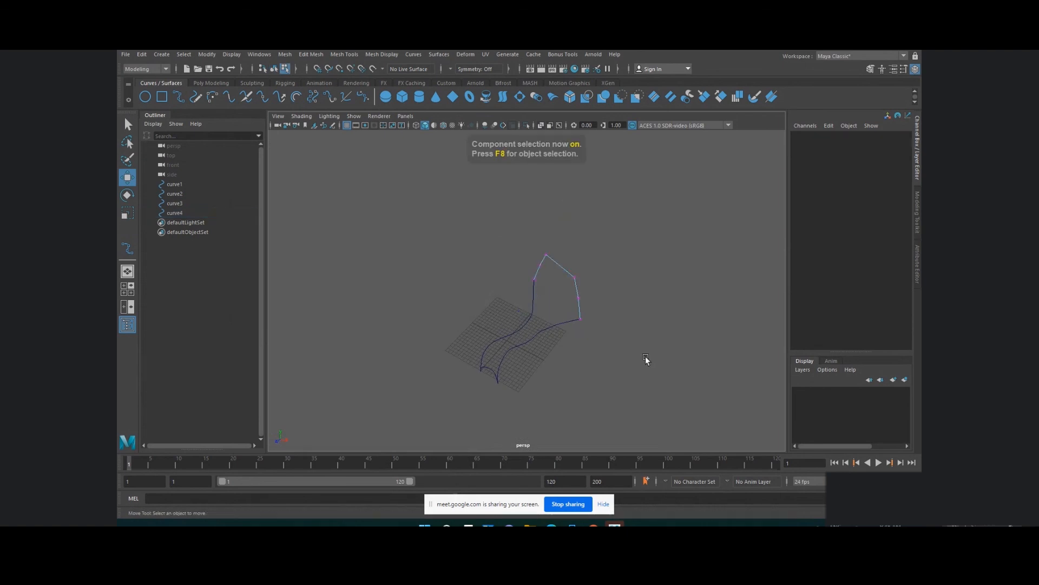
key("F8")
left_click(617, 352)
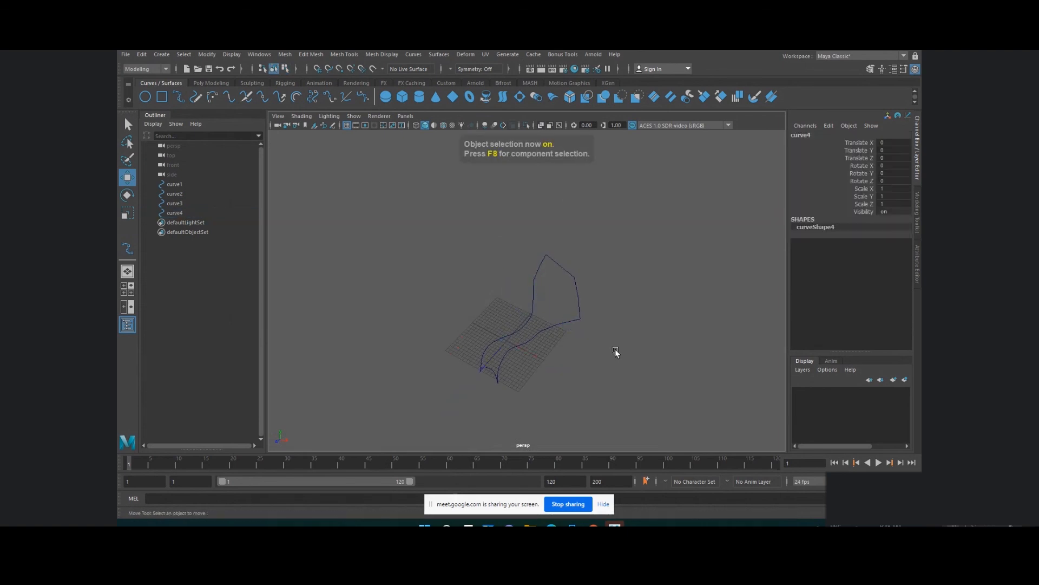
Step: Use the Birail 2 Tool to create a surface from the near and far profile curves along the two rail curves
left_click_drag(615, 352, 580, 320, "alt")
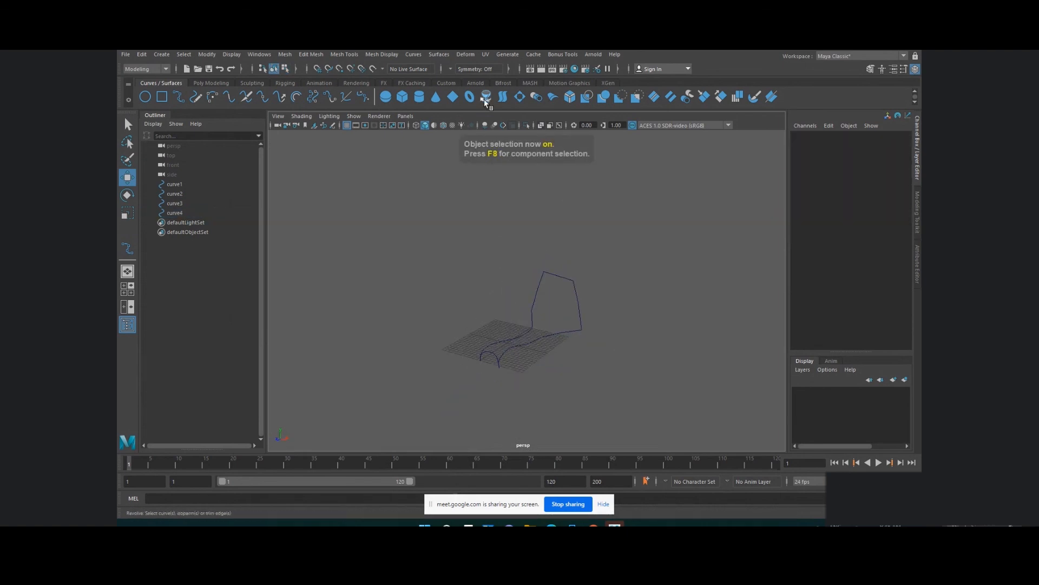
left_click(443, 56)
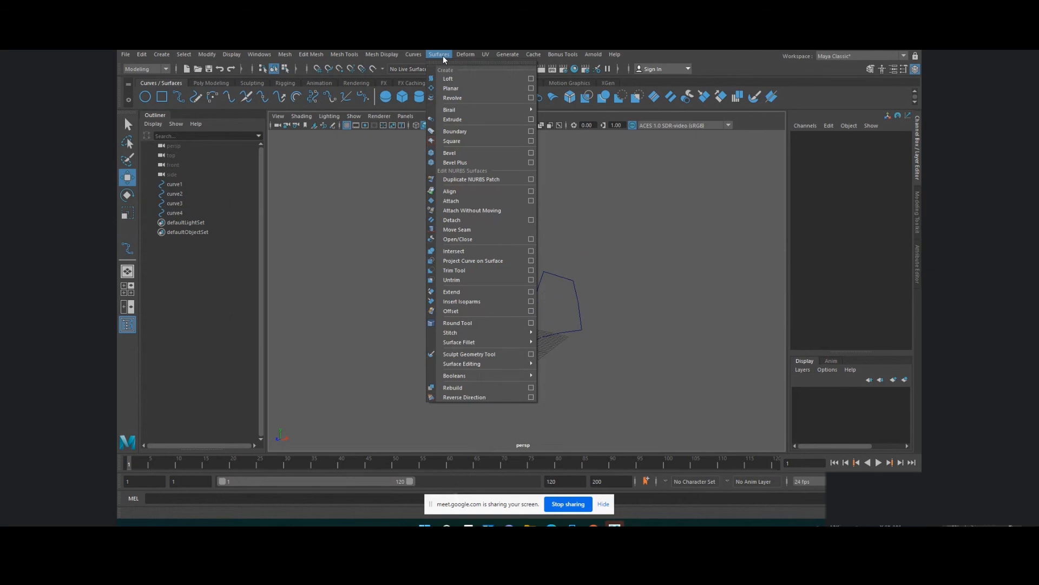
mouse_move(458, 111)
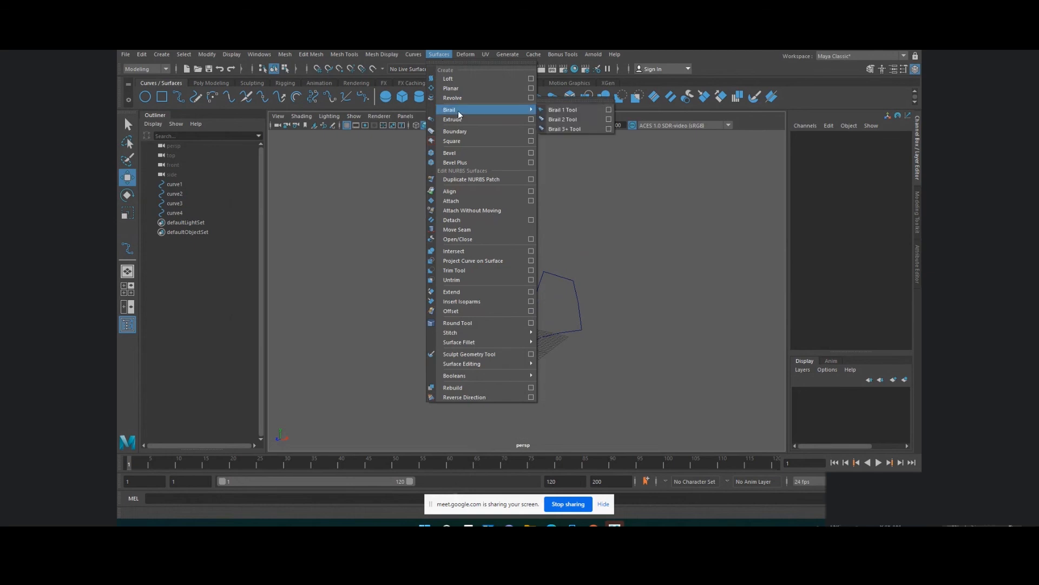
left_click(569, 120)
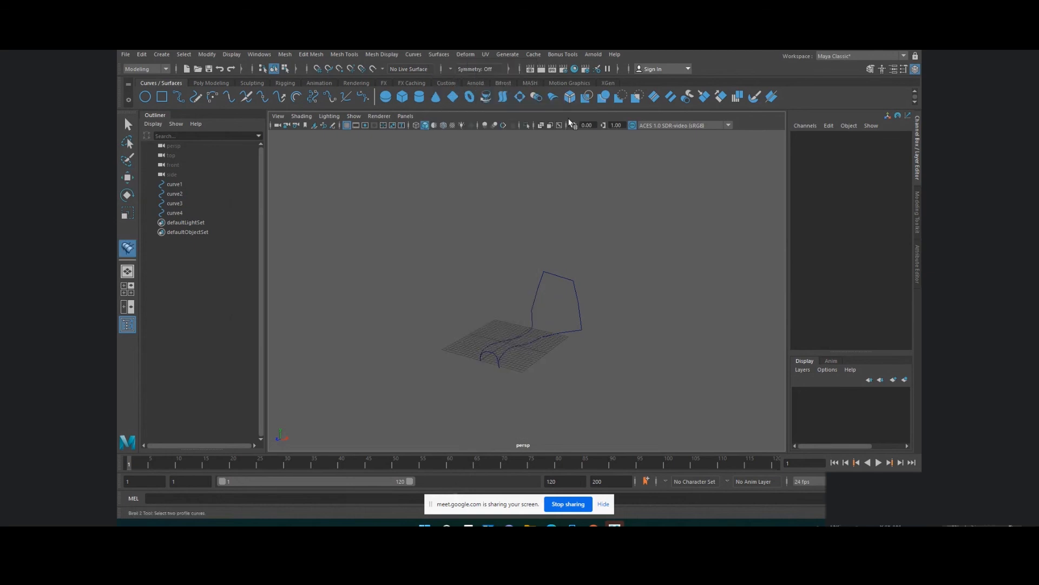
left_click(494, 356)
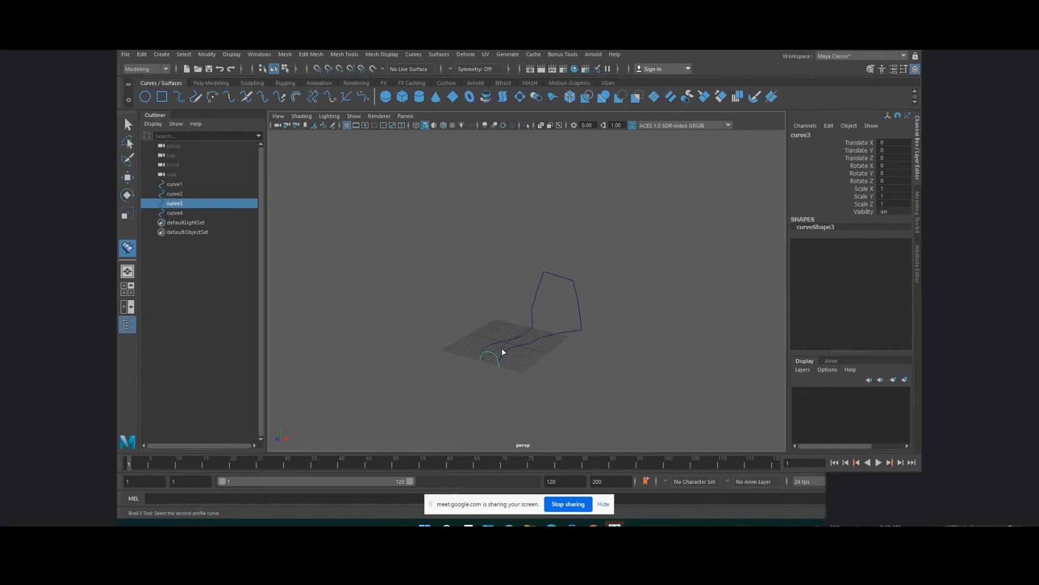
left_click(575, 293)
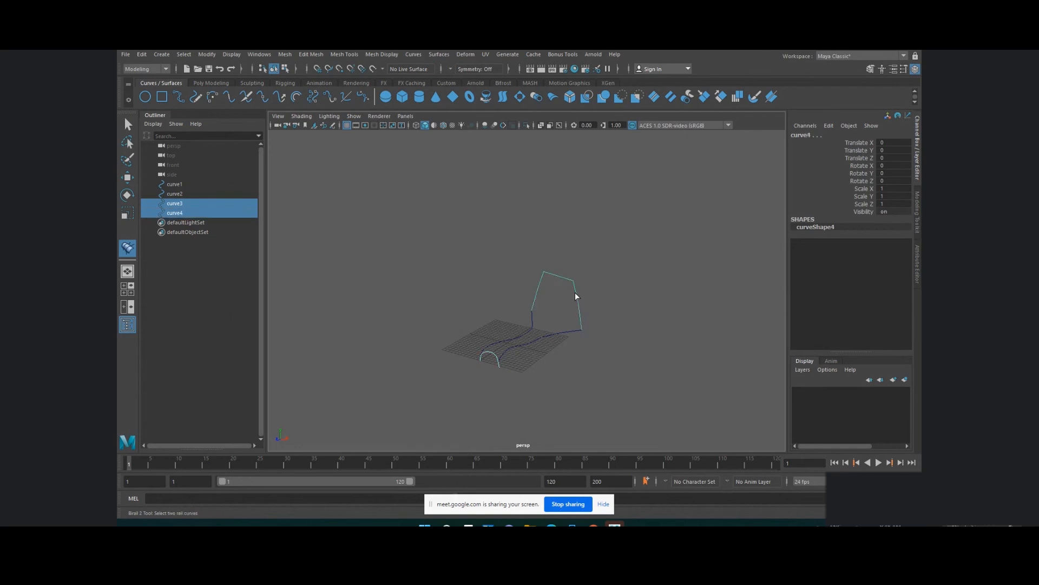
left_click(543, 340)
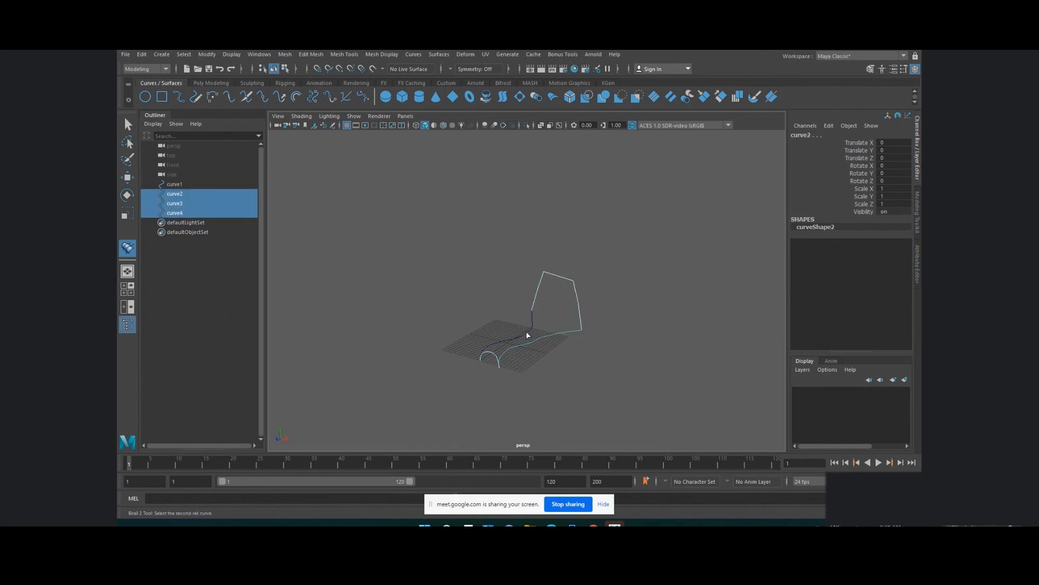
left_click(528, 335)
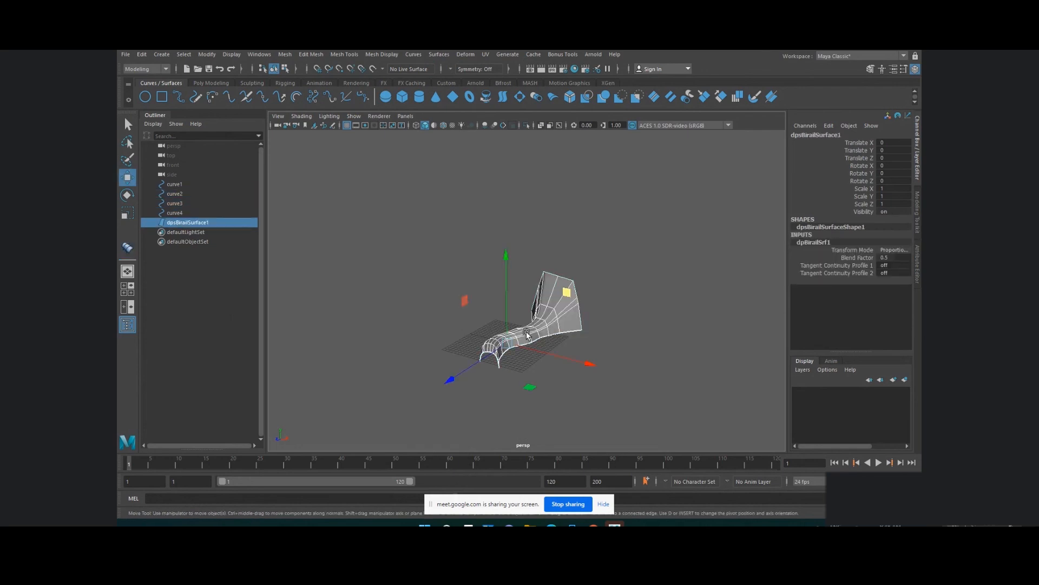
Step: Inspect the new two-profile birail surface from both sides and select it
left_click(645, 317)
scroll(603, 297, "up", 5)
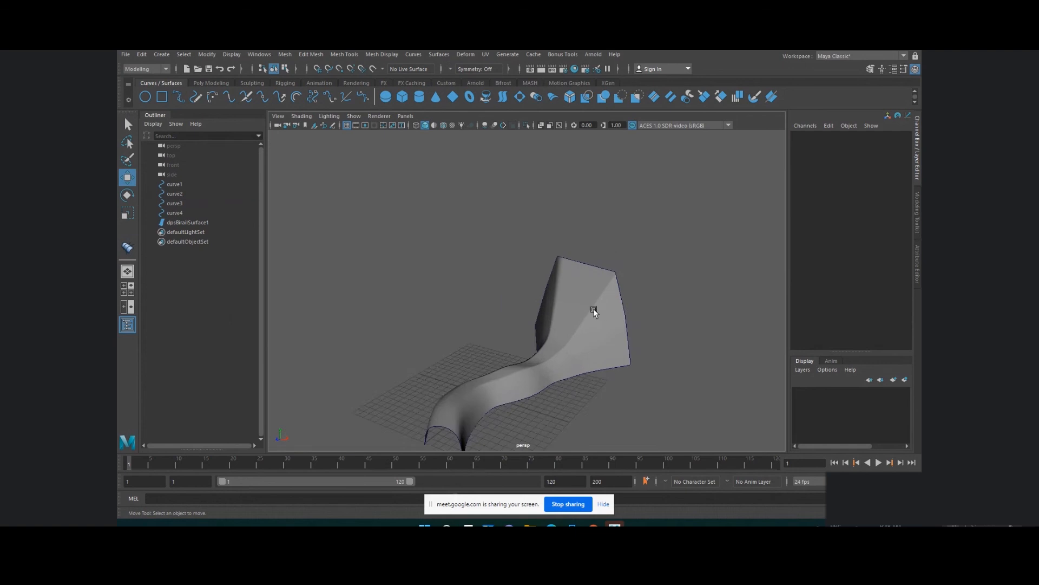
left_click_drag(594, 311, 622, 373, "alt")
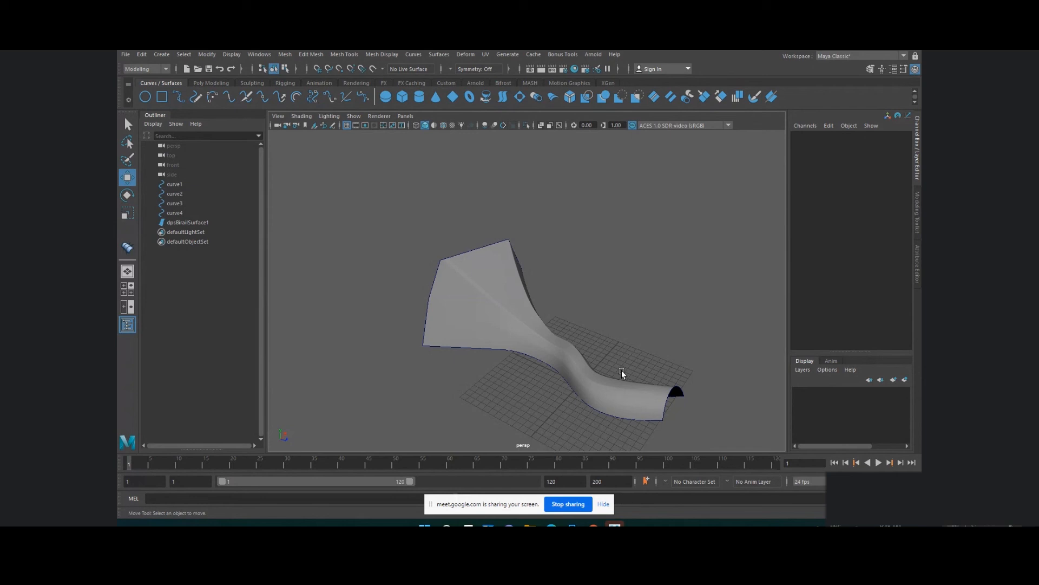
left_click(504, 303)
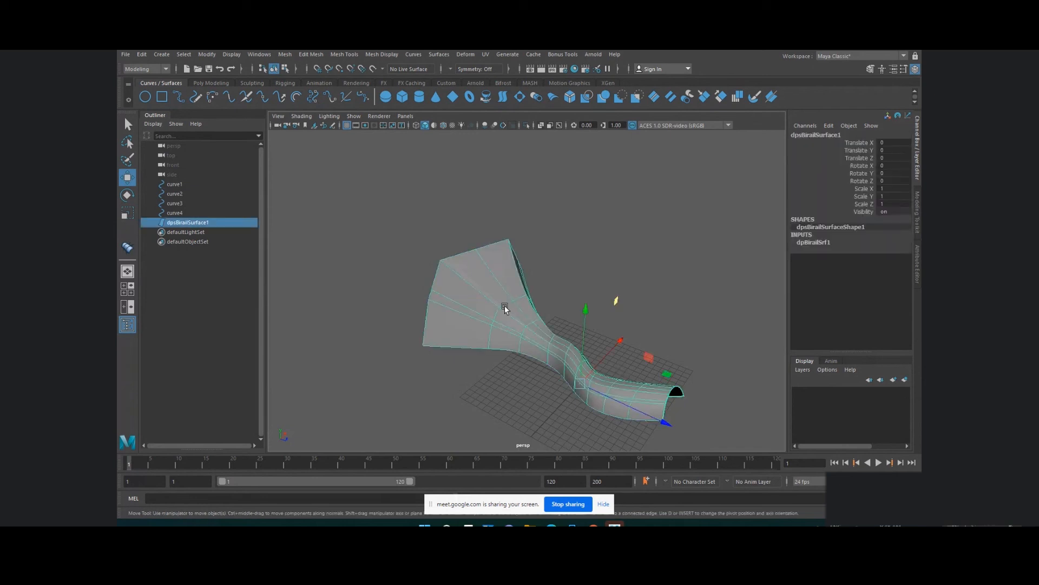
Step: Delete the birail surface and draw a cubic EP curve between the two rails, just behind the near profile, snapped to both rails
key("Delete")
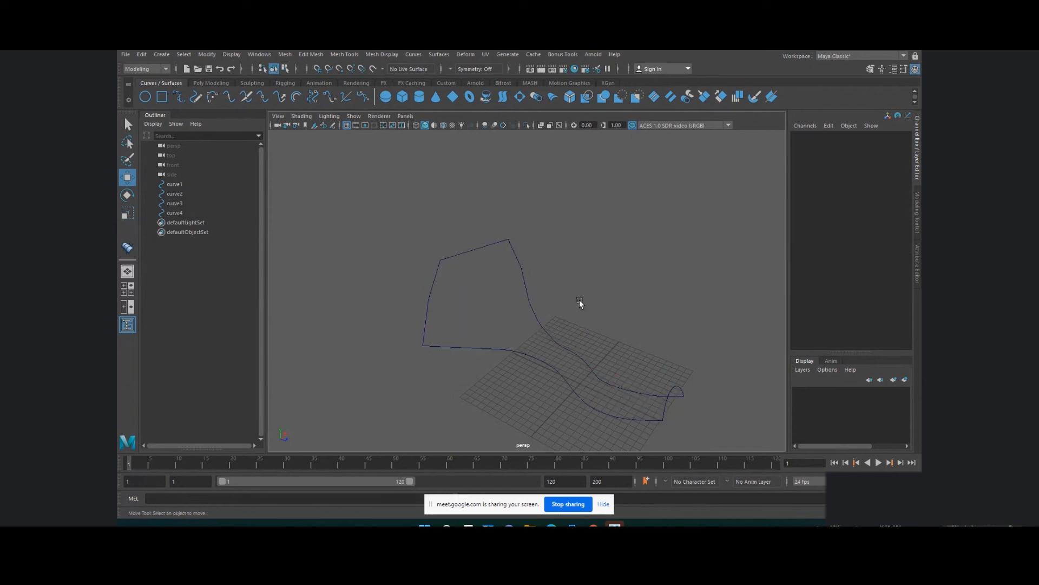
left_click_drag(629, 332, 576, 344, "alt")
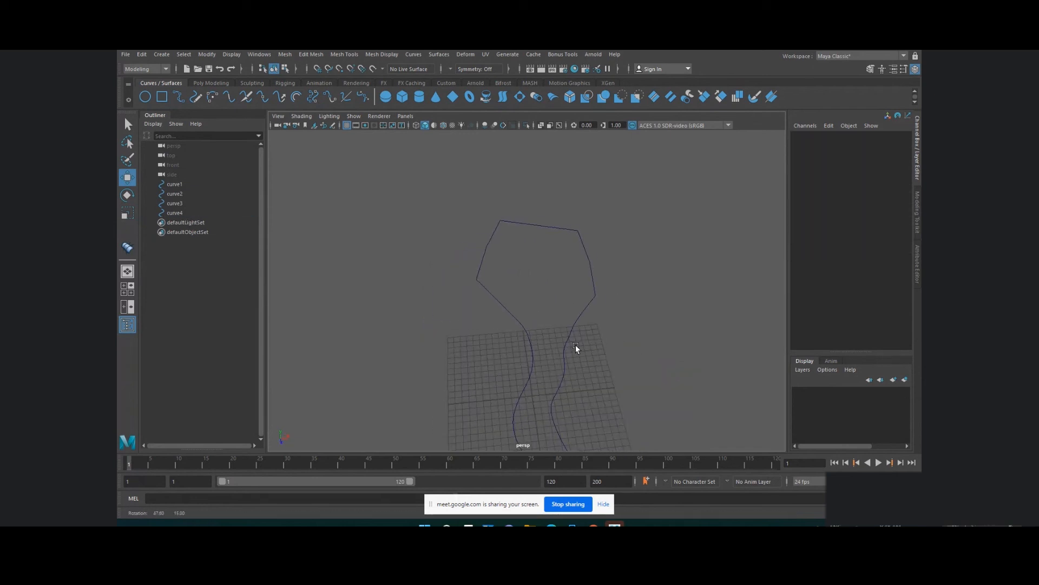
double_click(180, 99)
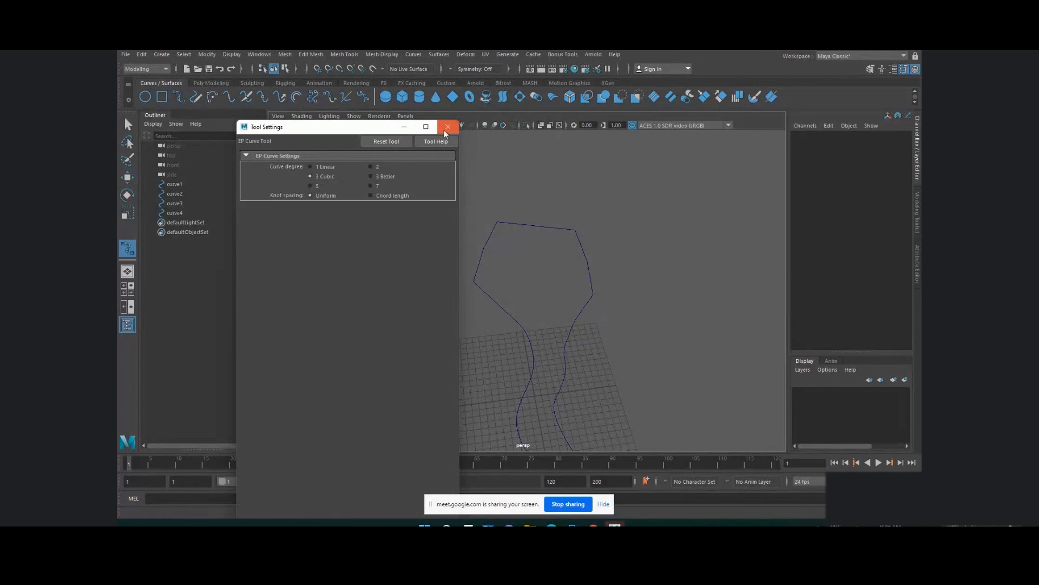
left_click(448, 126)
left_click_drag(649, 345, 618, 303, "alt")
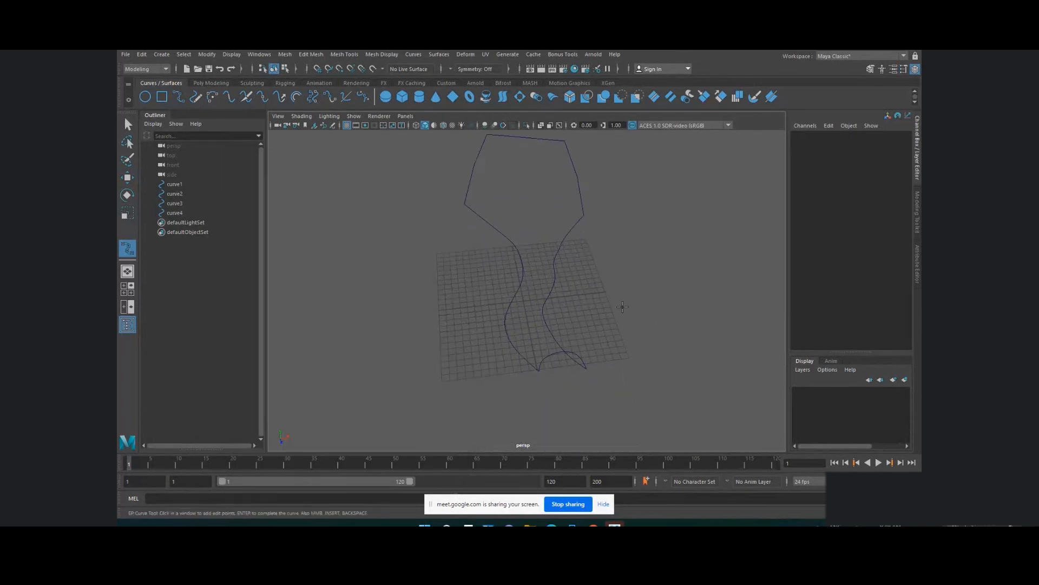
scroll(526, 328, "up", 2)
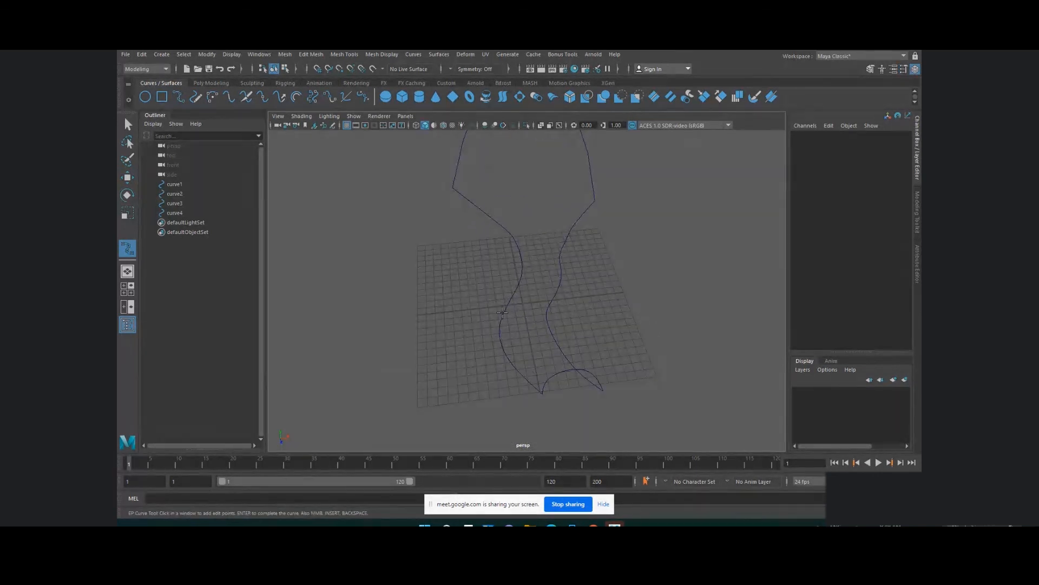
left_click(501, 312)
left_click_drag(501, 311, 550, 323)
key("w")
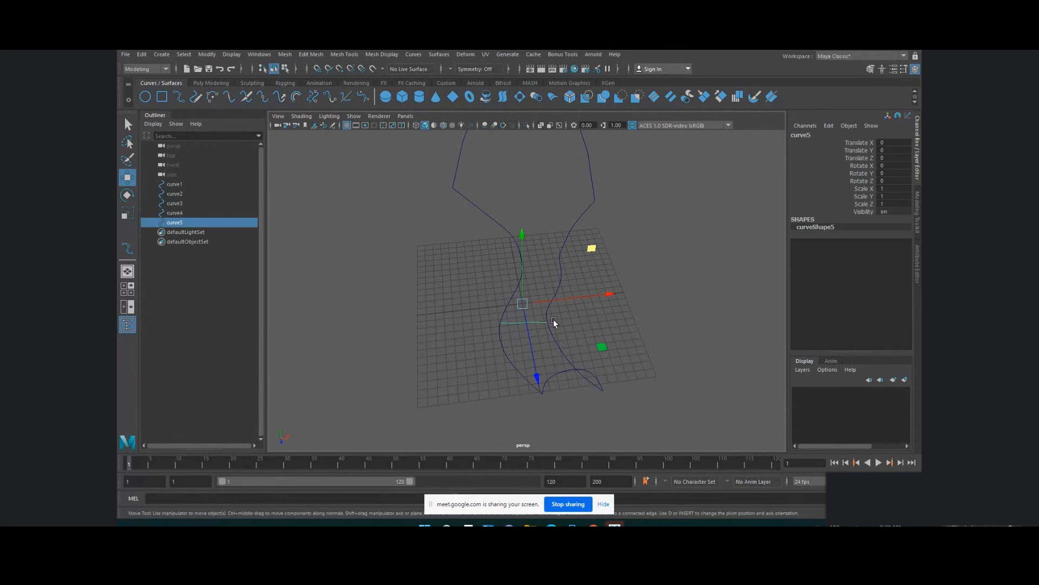
Step: Draw a second EP cross curve between the two rails near the middle of their length, snapping both ends to the rails
key("g")
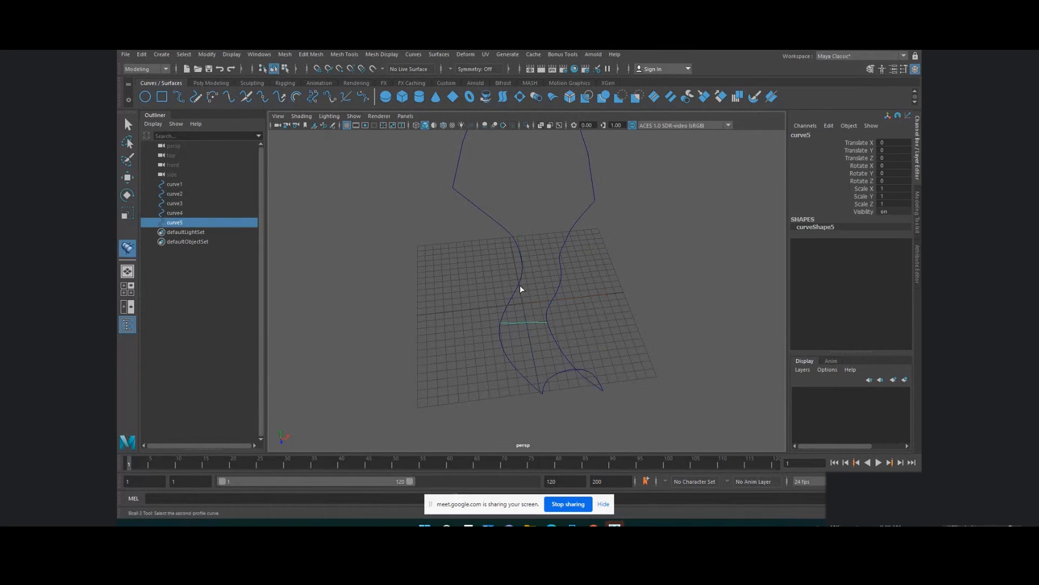
left_click(178, 95)
key("c")
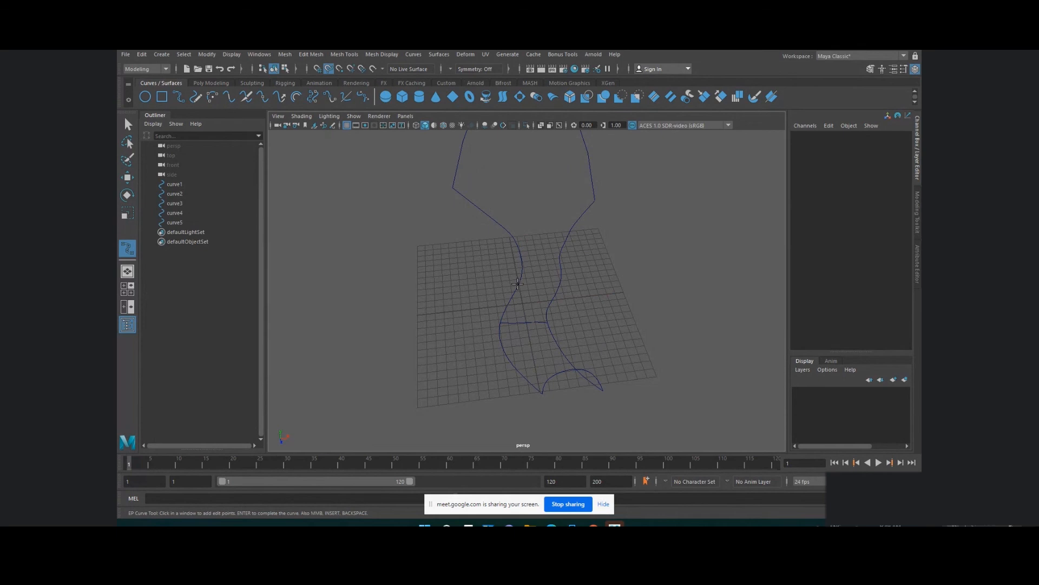
left_click(519, 282)
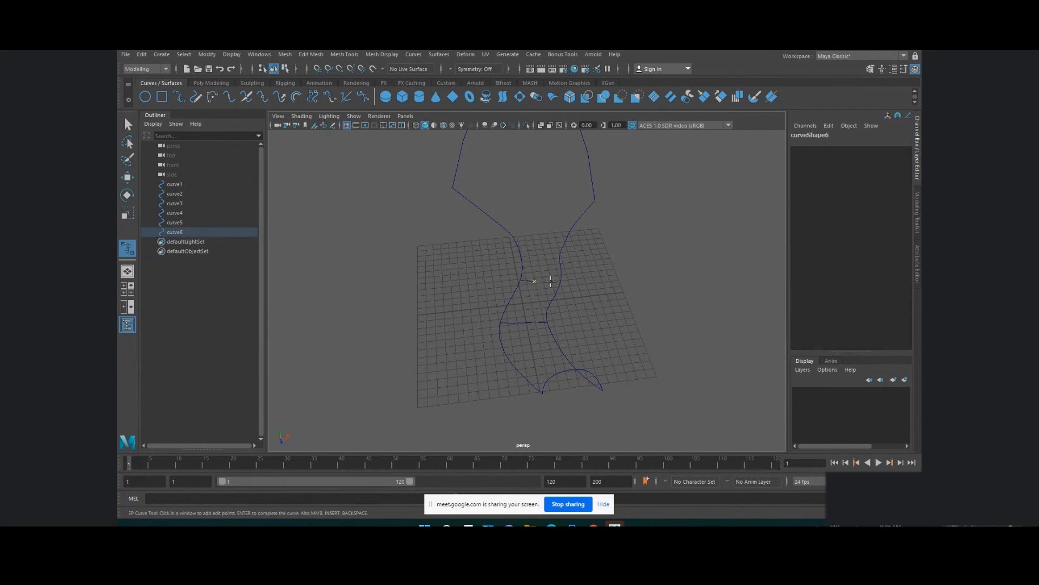
left_click(552, 282)
left_click_drag(555, 284, 564, 281)
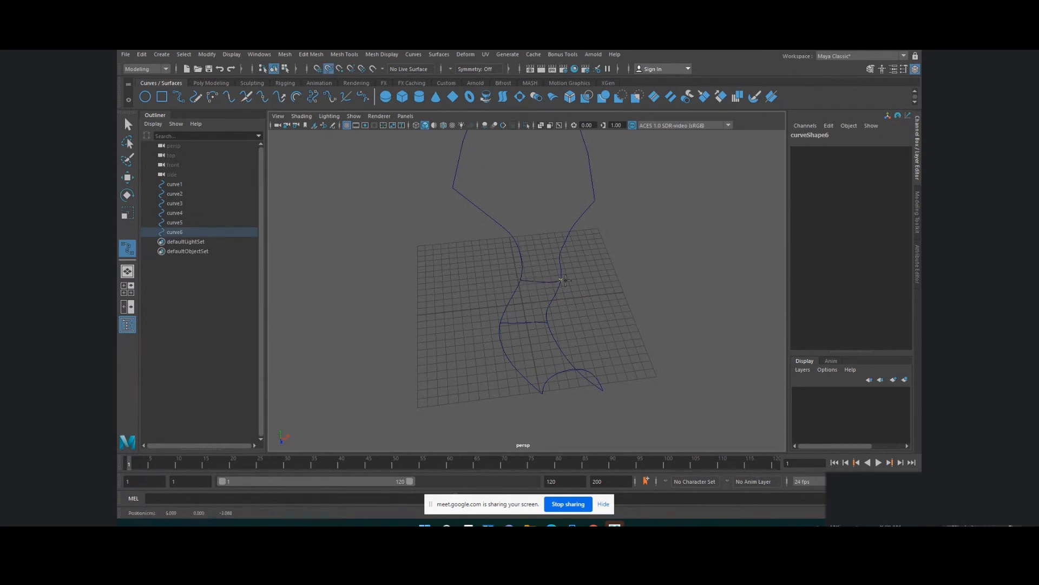
key("Return")
key("w")
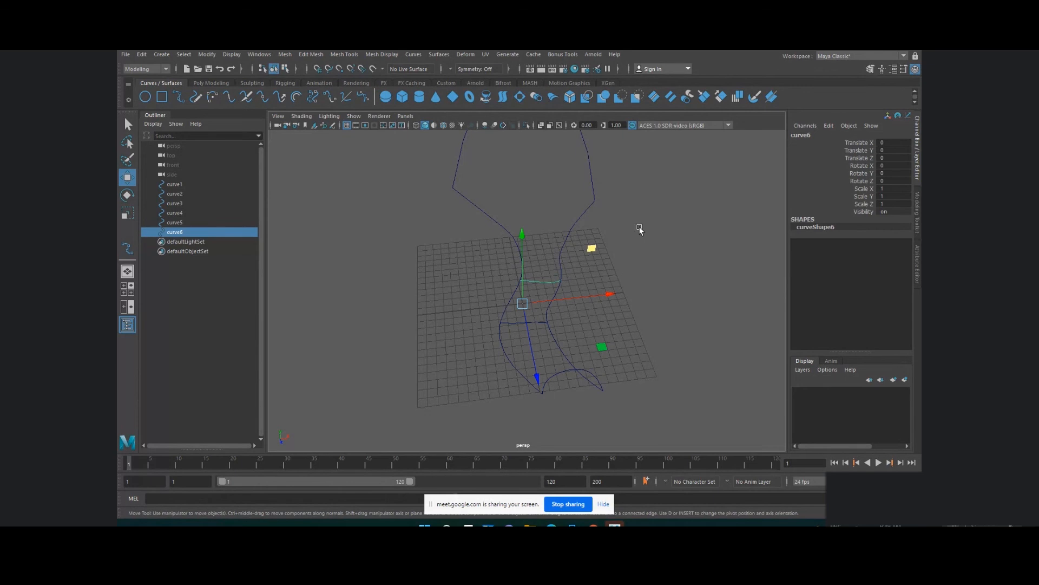
Step: Draw a third EP cross curve where the rails widen before the far profile, snapping both ends to the rails
left_click_drag(639, 230, 641, 330, "alt")
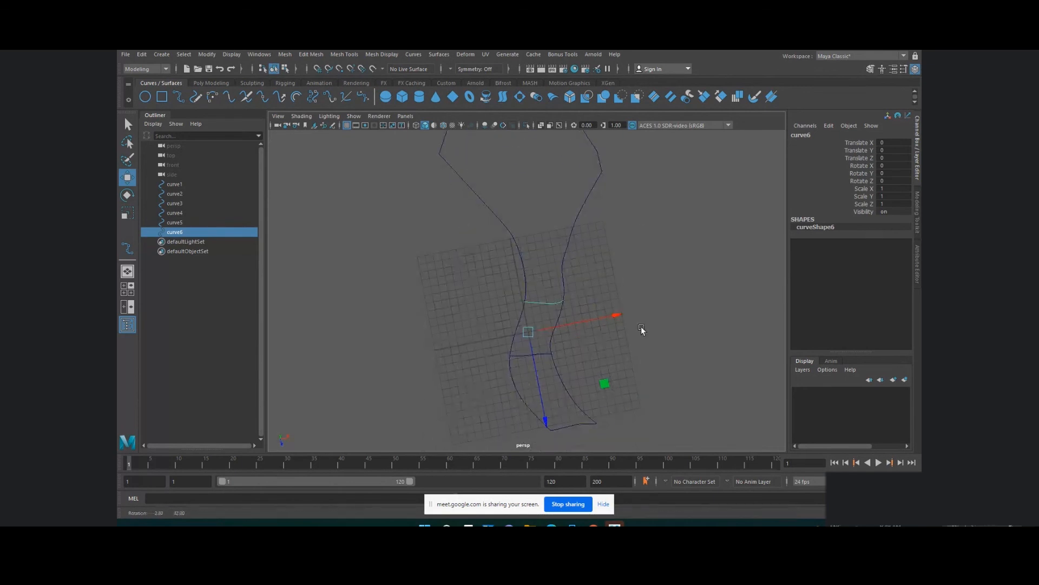
left_click(180, 97)
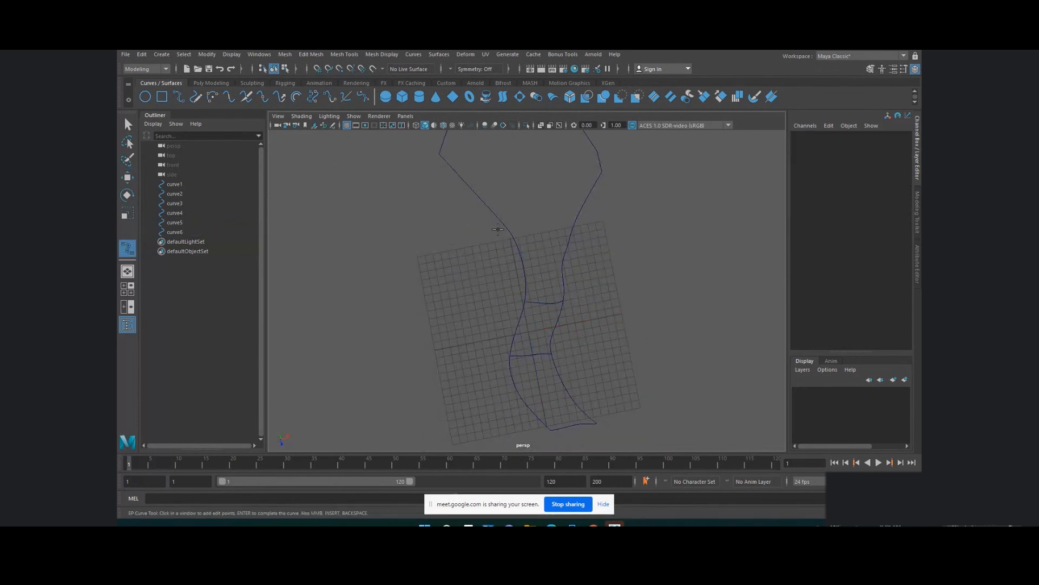
key("c")
left_click(490, 206)
left_click(525, 203)
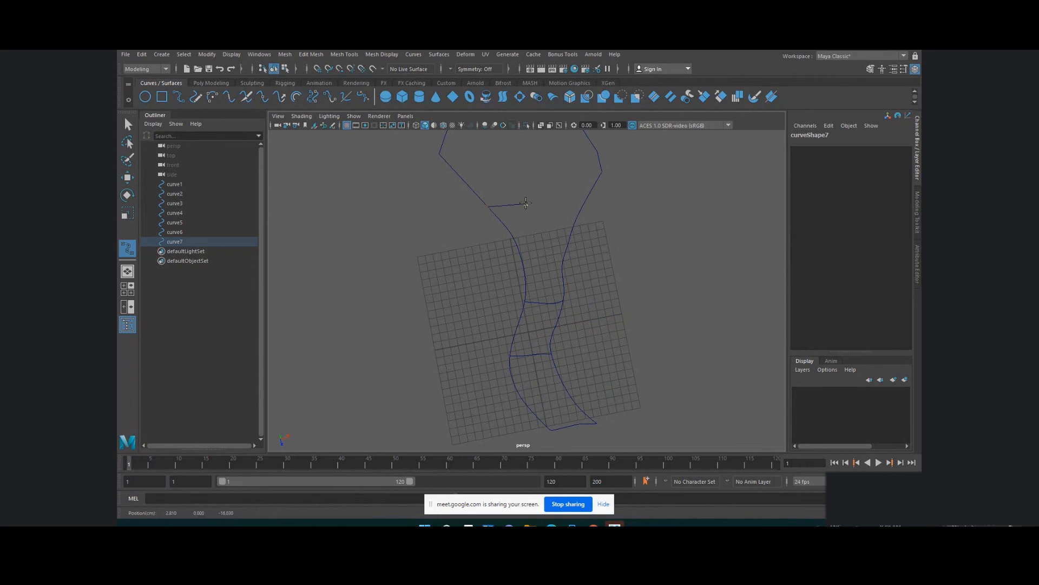
left_click(560, 204)
key("c")
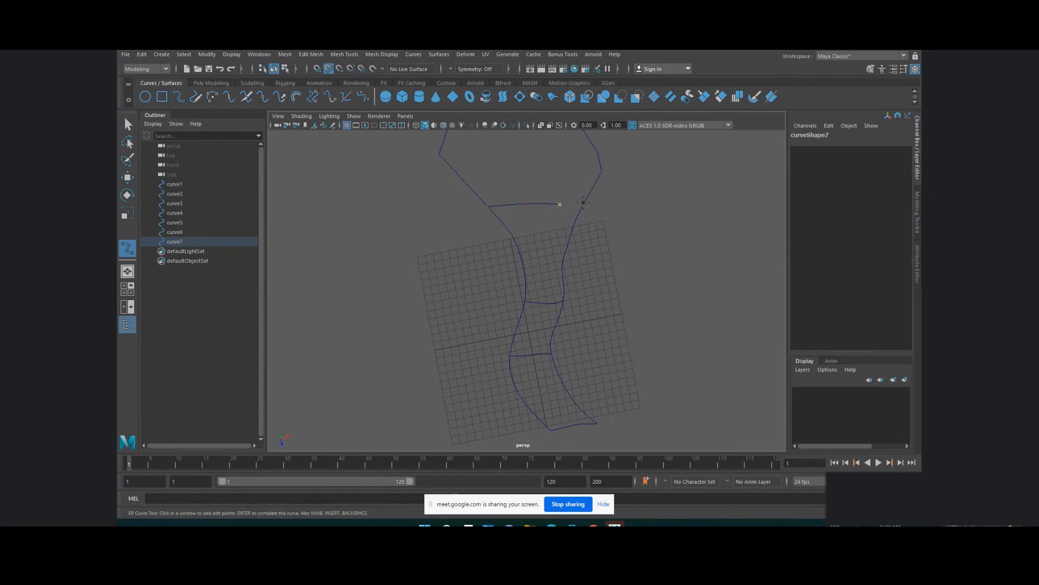
left_click(582, 204)
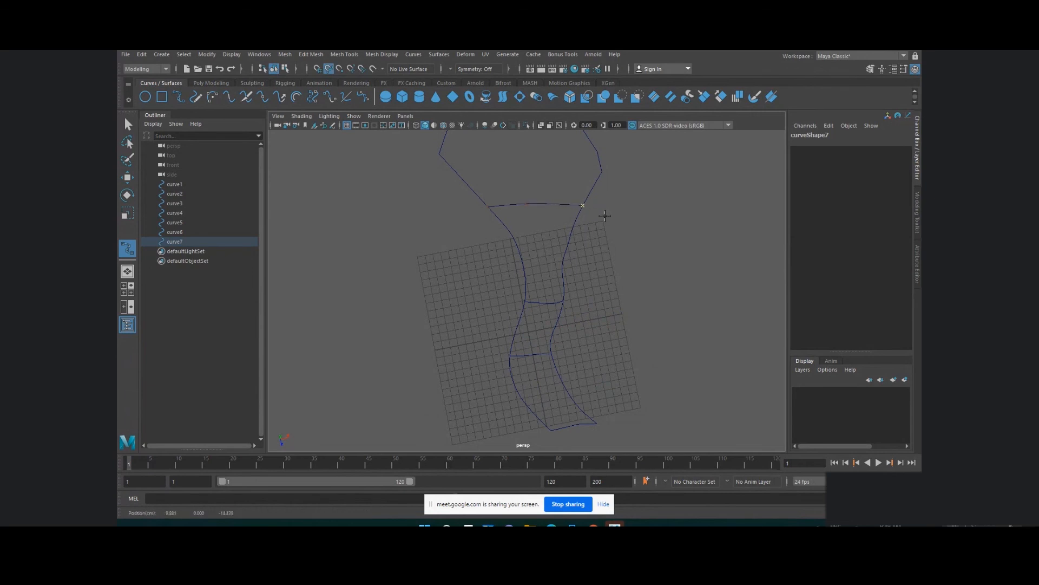
left_click(128, 125)
Step: Raise the inner control vertices of the cross curve nearest the near profile to form a low arch
left_click_drag(496, 295, 561, 267, "alt")
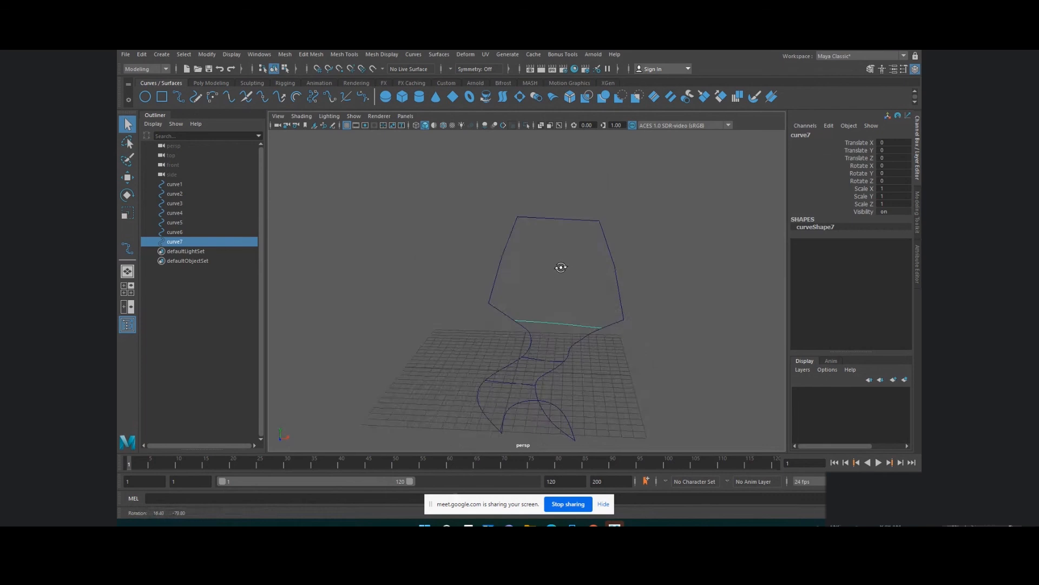
left_click(518, 389)
right_click_drag(515, 385, 513, 277)
left_click(514, 277)
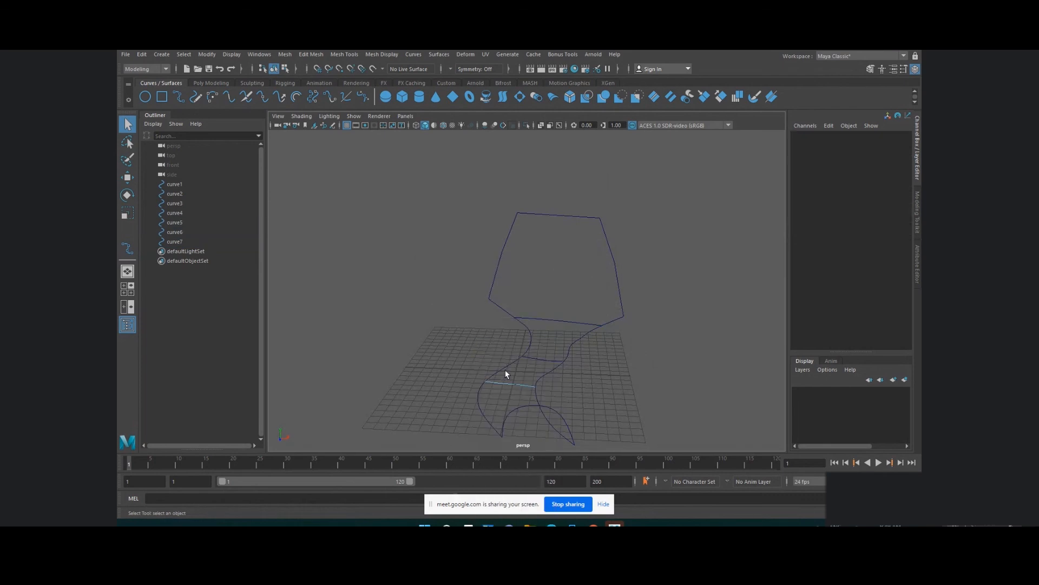
right_click_drag(505, 369, 456, 297)
left_click_drag(492, 366, 531, 418)
key("w")
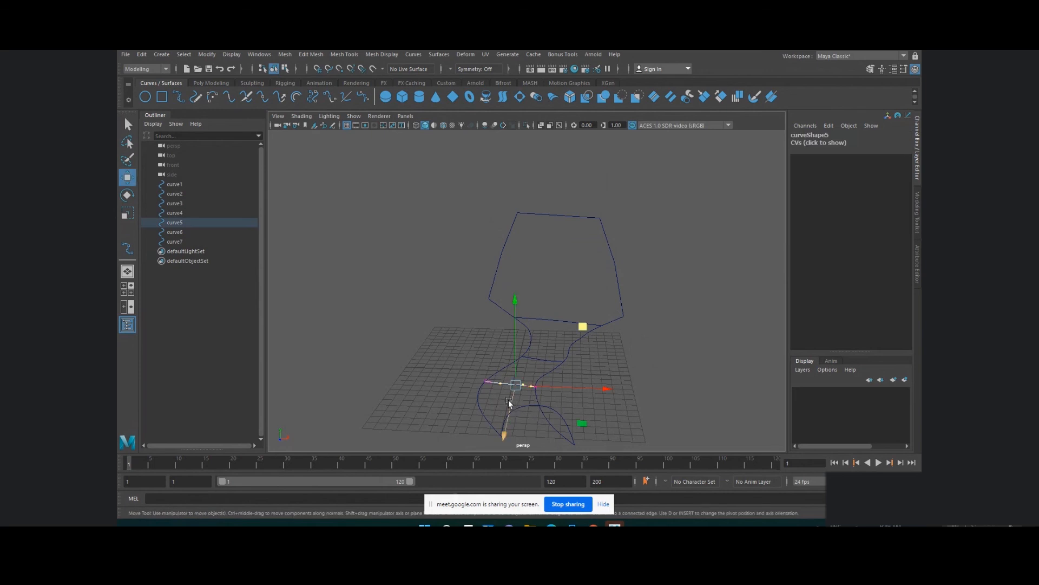
scroll(509, 402, "up", 2)
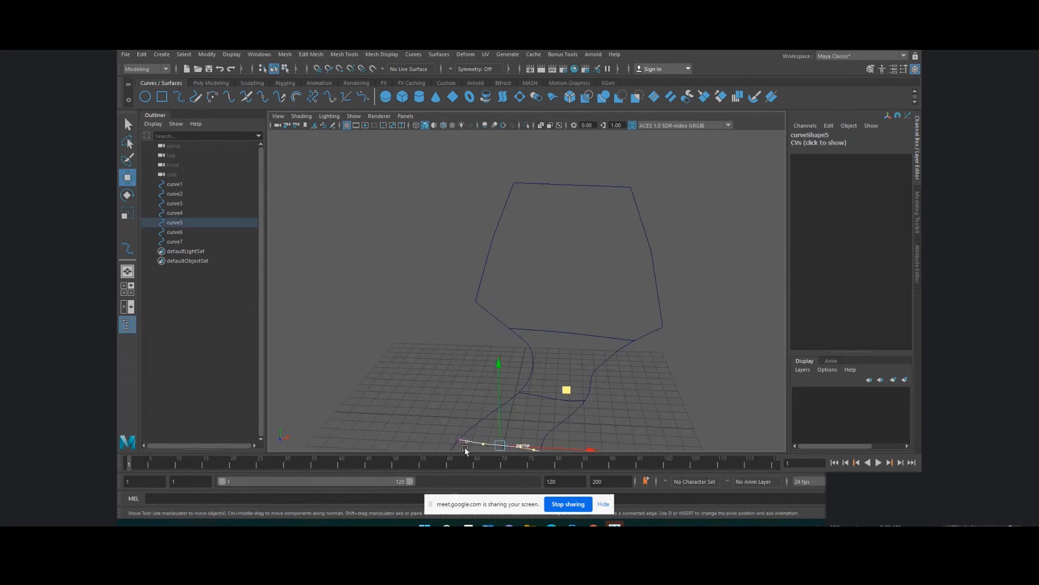
mouse_move(499, 420)
left_mouse_down()
mouse_move(502, 384)
mouse_move(503, 425)
left_mouse_up()
key("ctrl+z")
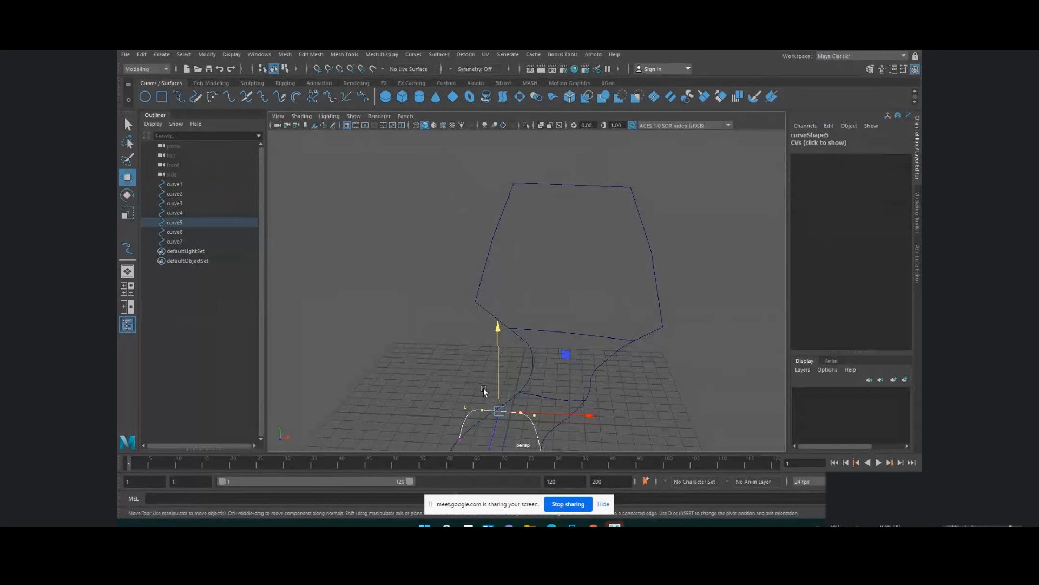
left_click_drag(480, 390, 525, 426)
left_click_drag(501, 384, 500, 370)
Step: Raise the inner control vertices of the middle cross curve, lifting the central pair high to form a tall, narrow arch
left_click_drag(566, 390, 648, 369, "alt")
left_click(523, 362)
right_click(646, 368)
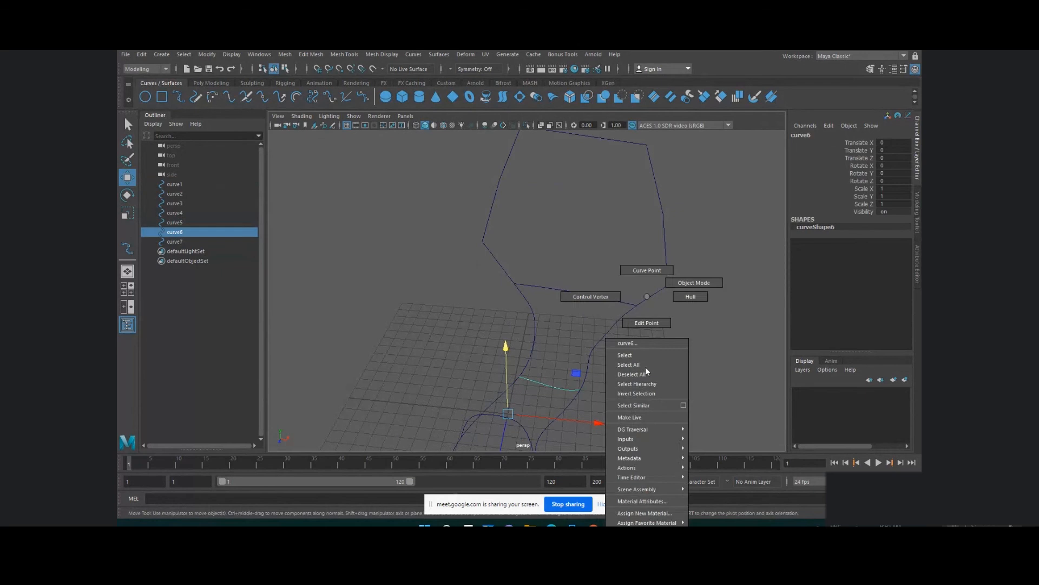
left_click(595, 297)
left_click_drag(525, 357, 579, 424)
left_click_drag(551, 364, 570, 388)
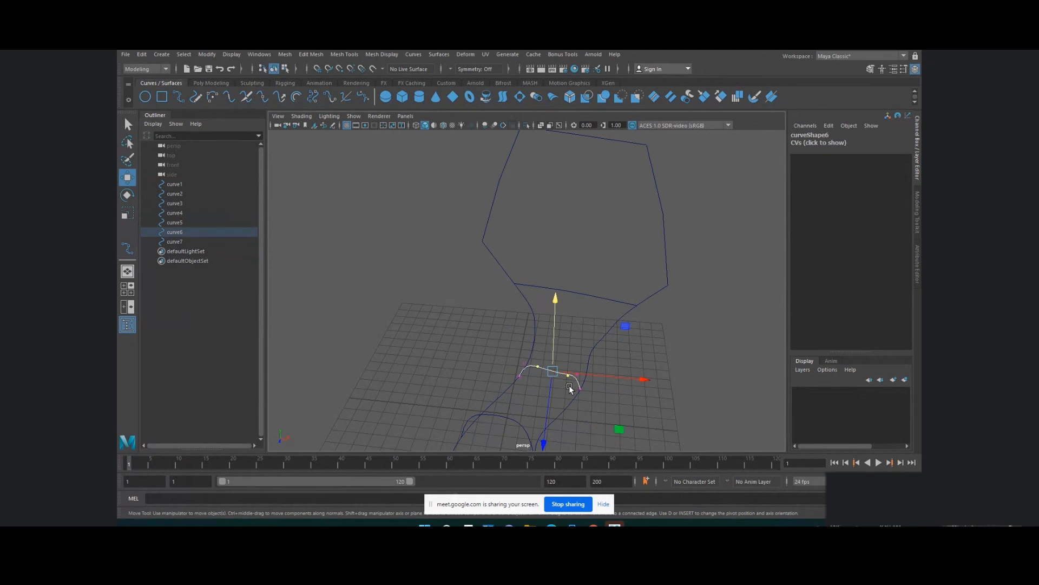
left_click_drag(552, 344, 547, 265)
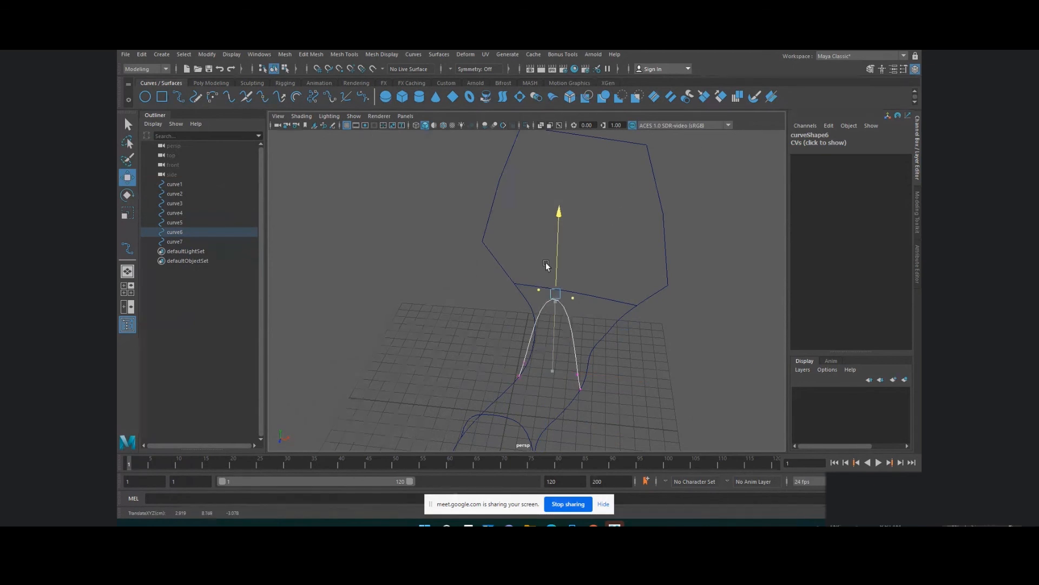
Step: Select the inner control vertices of the cross curve closest to the far profile and scale them slightly apart along X
left_click_drag(579, 325, 668, 389, "alt")
left_click(663, 353)
right_click_drag(681, 296, 625, 296)
mouse_move(678, 404)
left_mouse_down("alt")
mouse_move(744, 430)
mouse_move(626, 344)
mouse_move(670, 390)
left_mouse_up("alt")
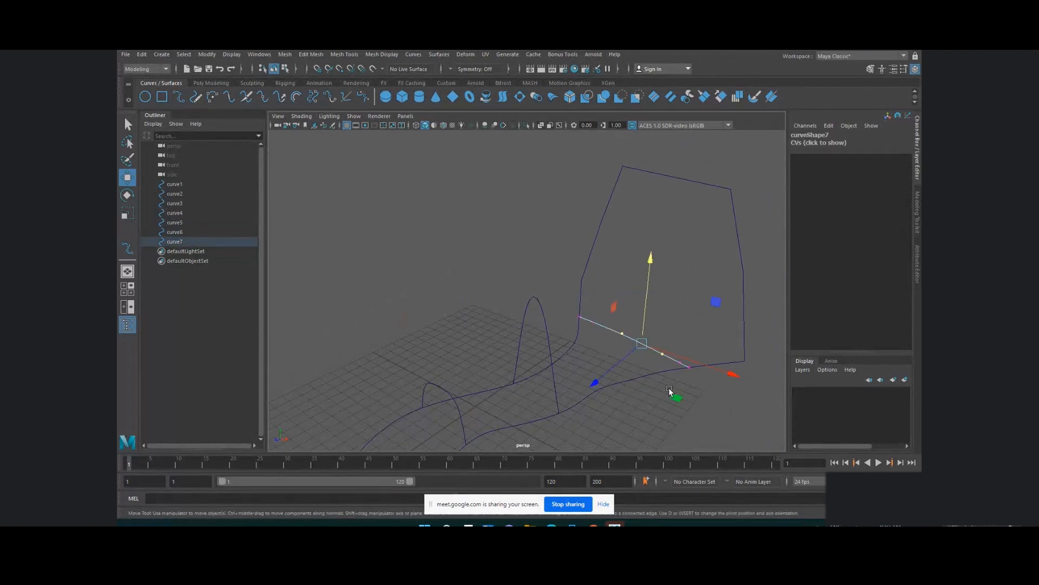
key("r")
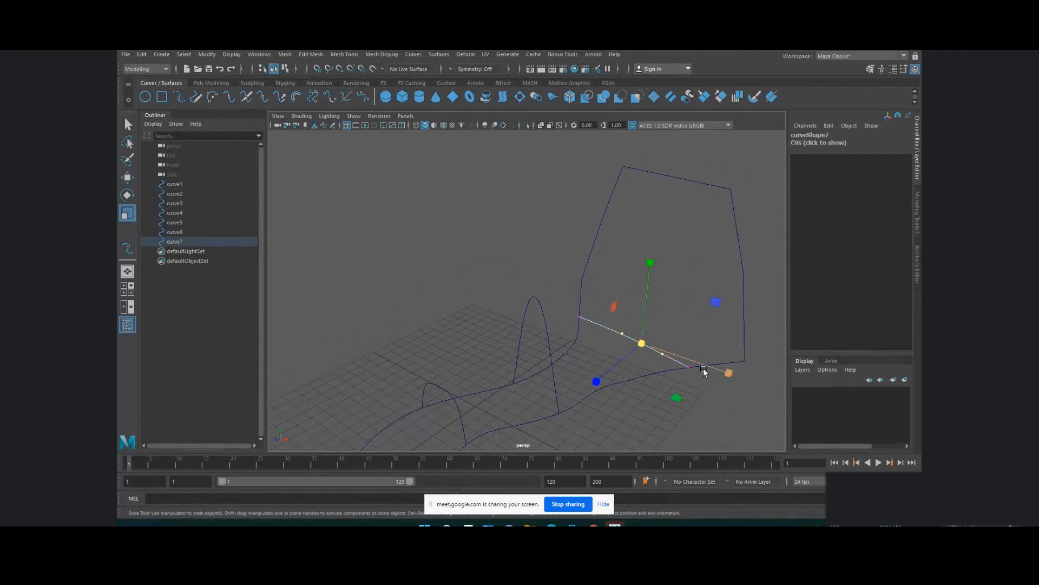
left_click_drag(728, 372, 749, 379)
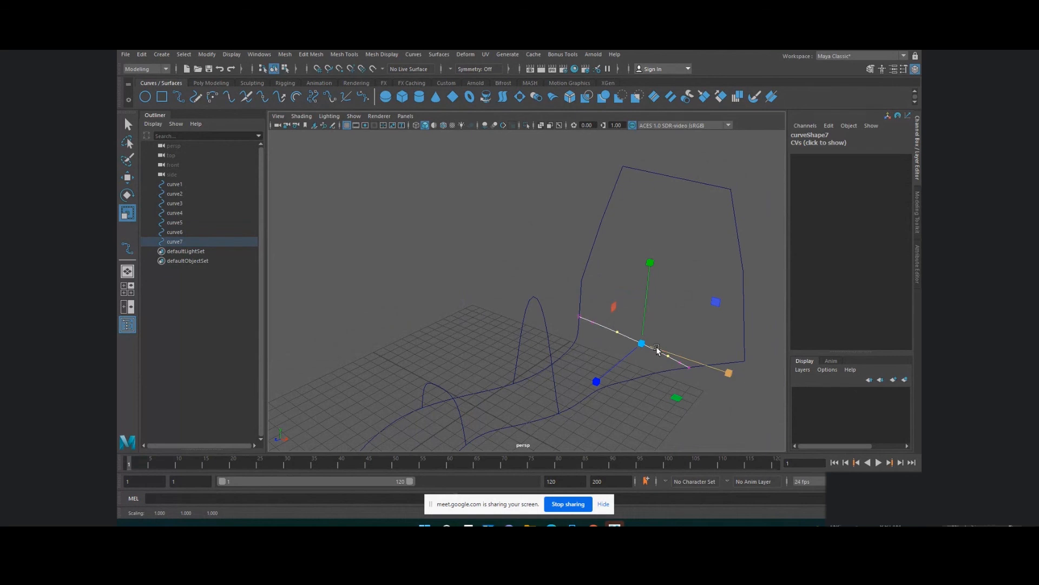
Step: Raise those control vertices into a broad arch, shift them slightly along X, return to object selection and deselect the curve
key("w")
left_click_drag(640, 306, 640, 245)
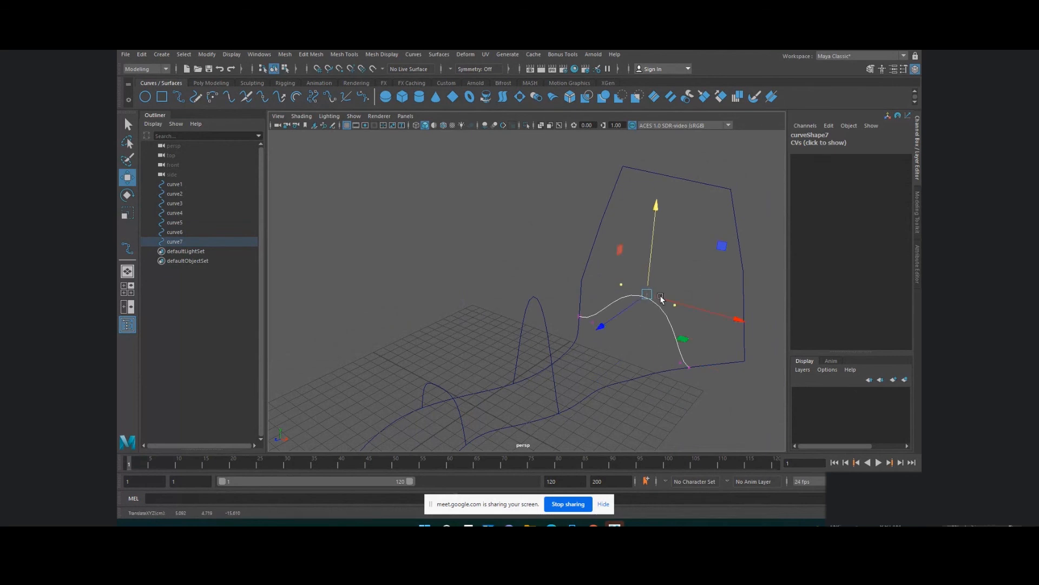
left_click_drag(688, 306, 675, 302)
scroll(673, 316, "down", 5)
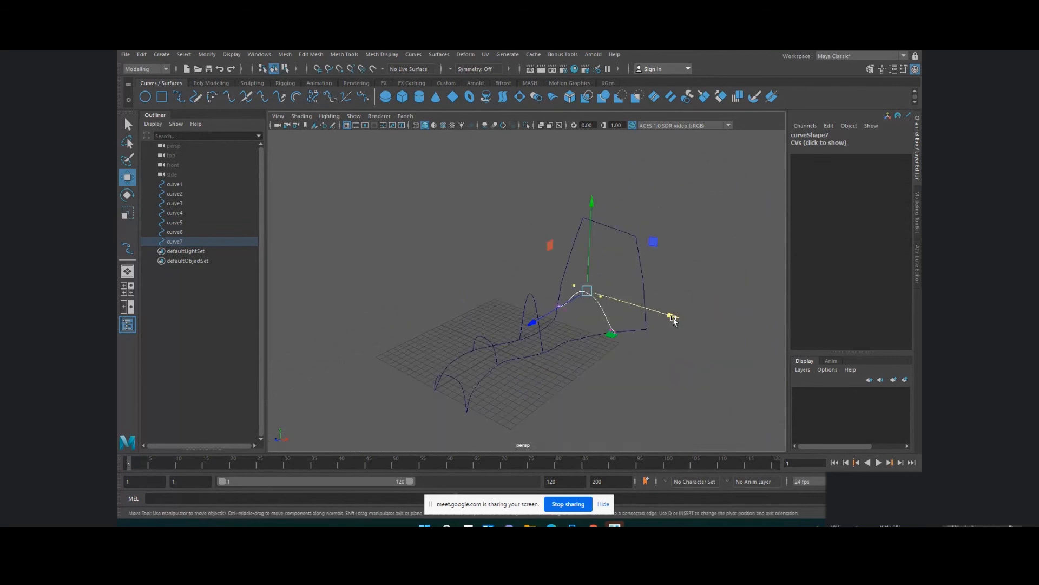
left_click_drag(690, 375, 775, 404, "alt")
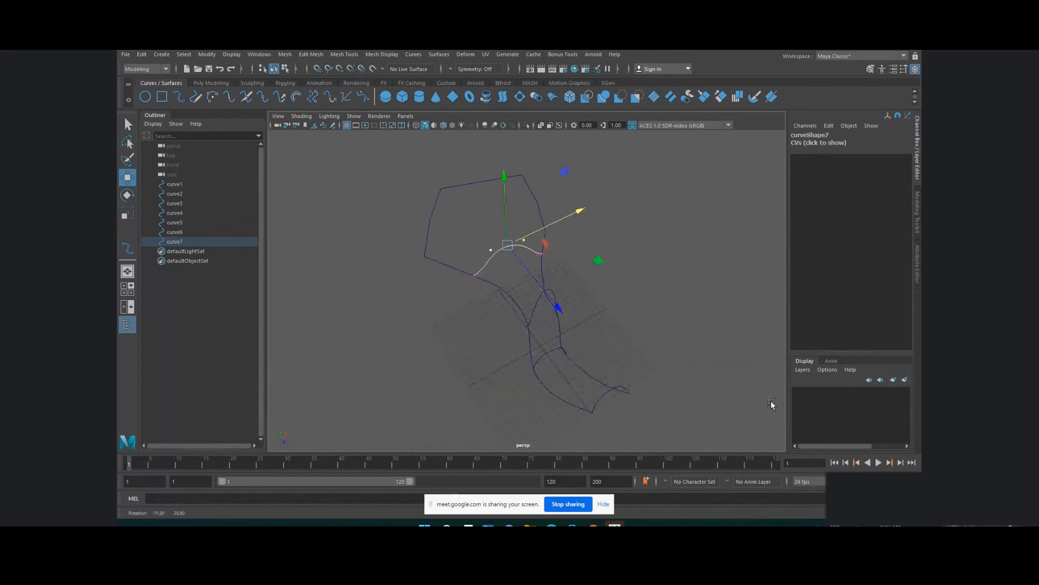
key("F8")
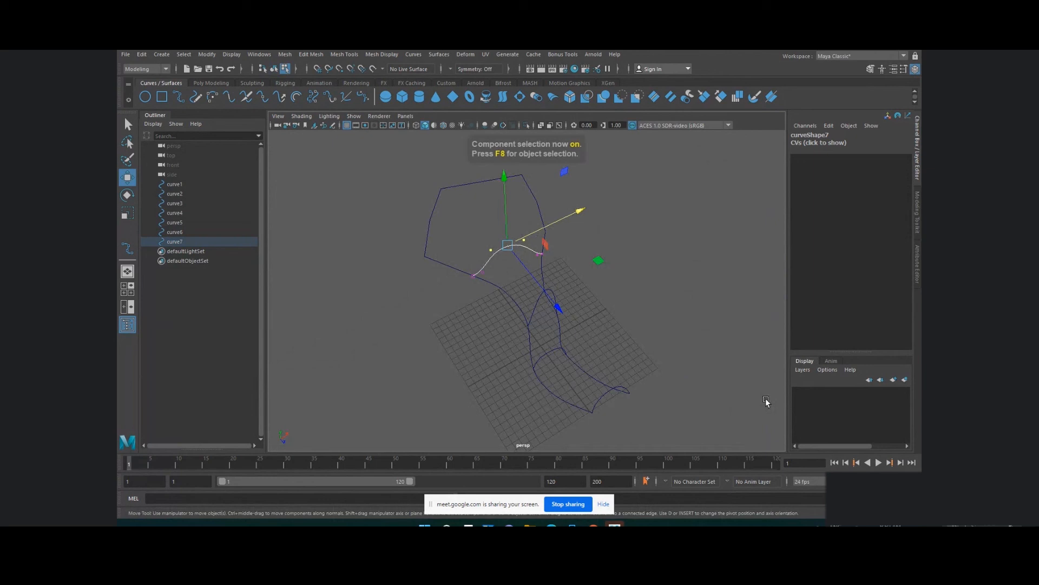
key("F8")
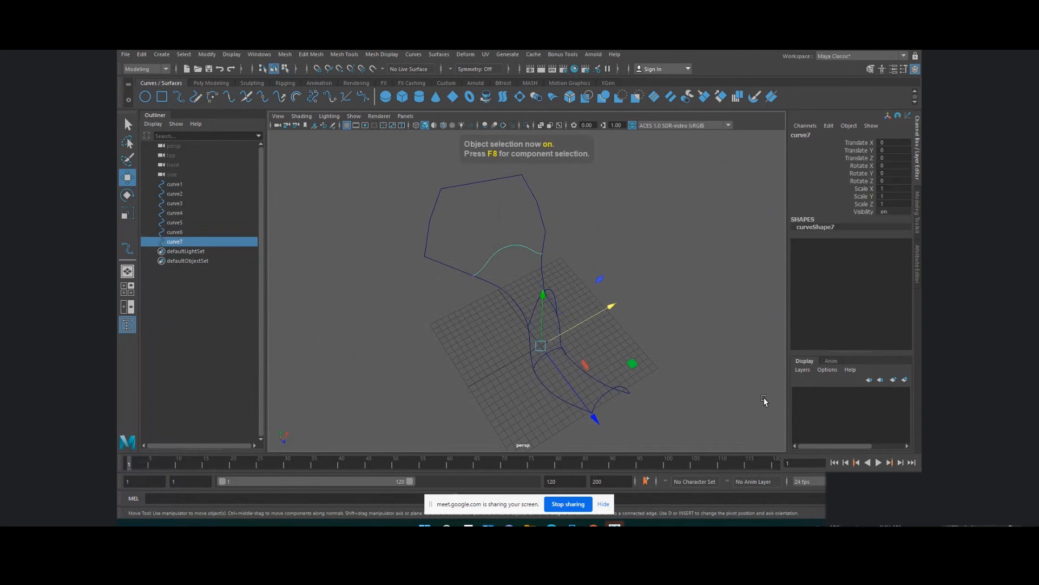
left_click(668, 334)
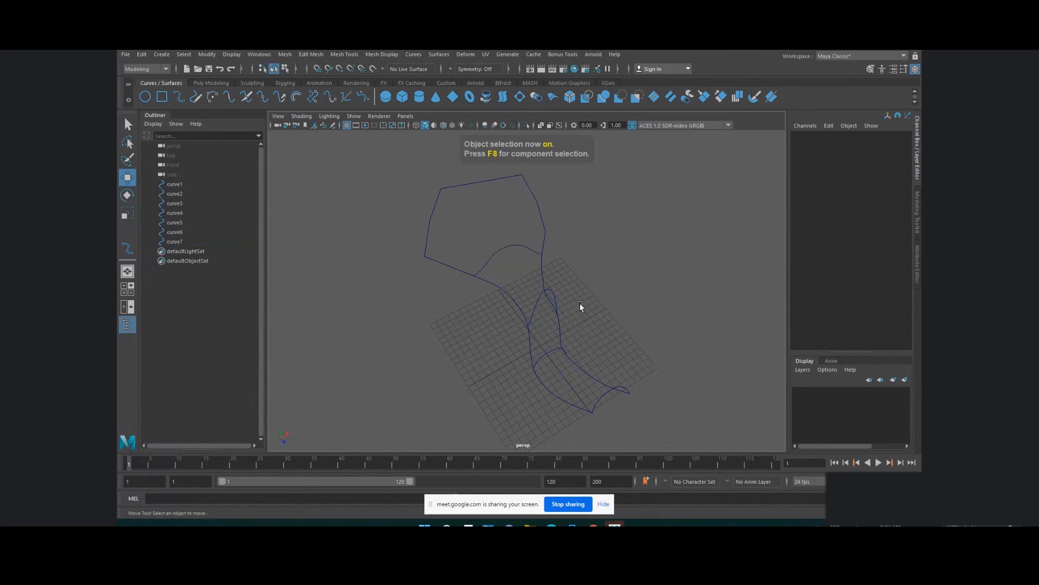
Step: Create a Birail 3+ surface from the five profile curves, picked from near to far, along the two long rail curves
left_click(439, 54)
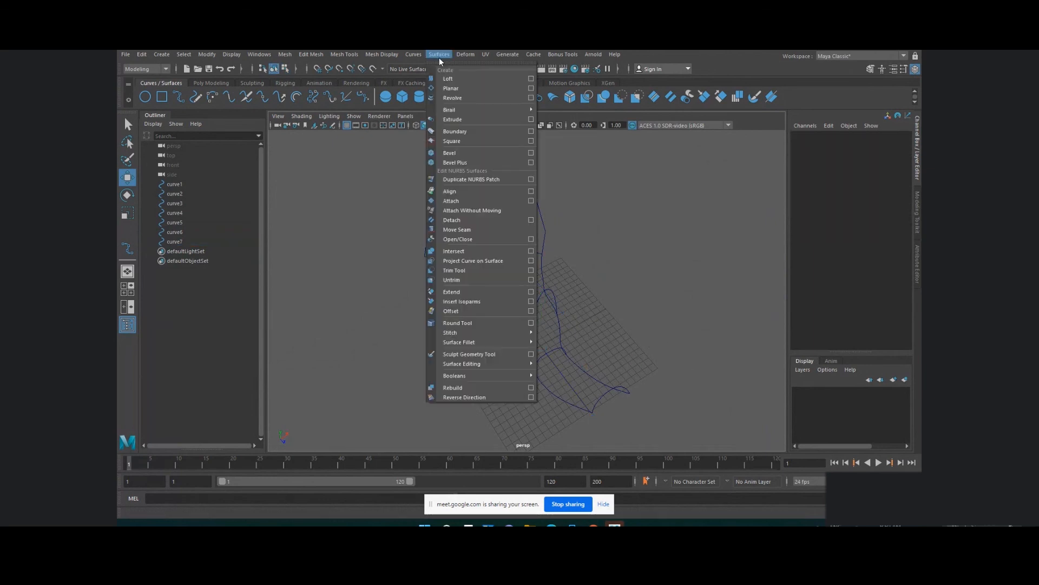
mouse_move(465, 111)
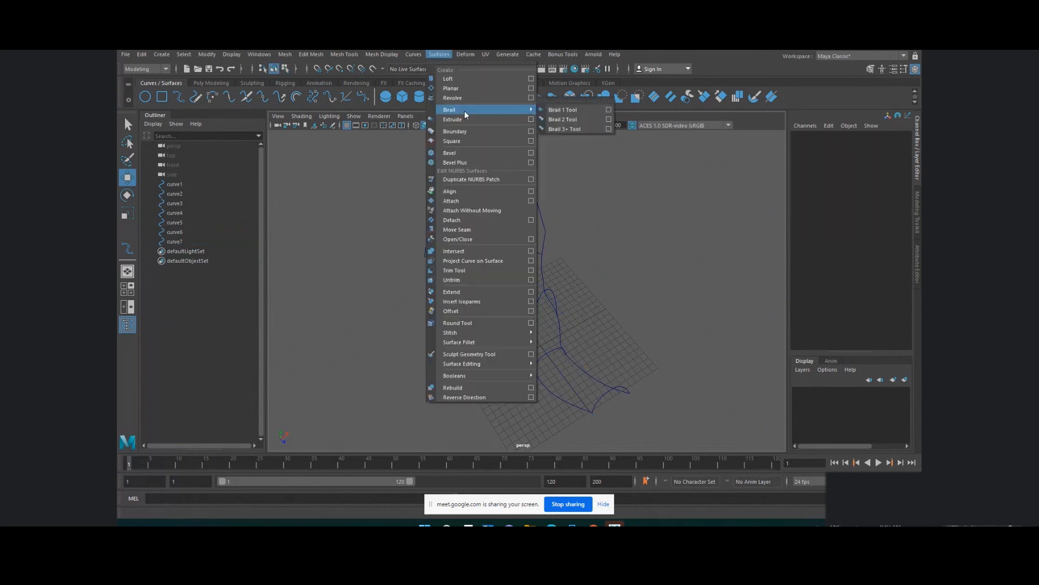
left_click(569, 129)
left_click(607, 396)
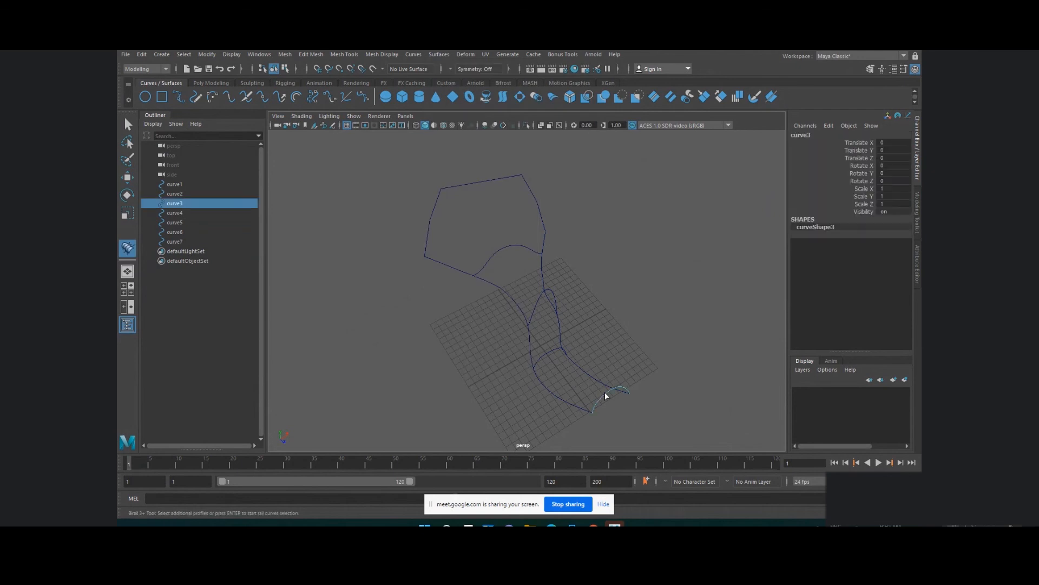
left_click(553, 352)
left_click(541, 301)
left_click(515, 247)
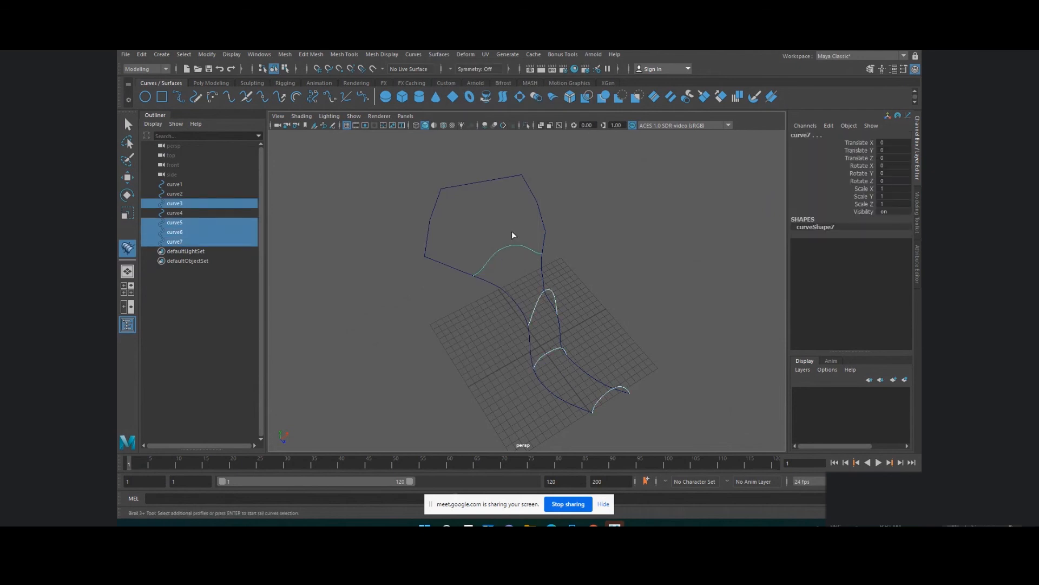
left_click(480, 183)
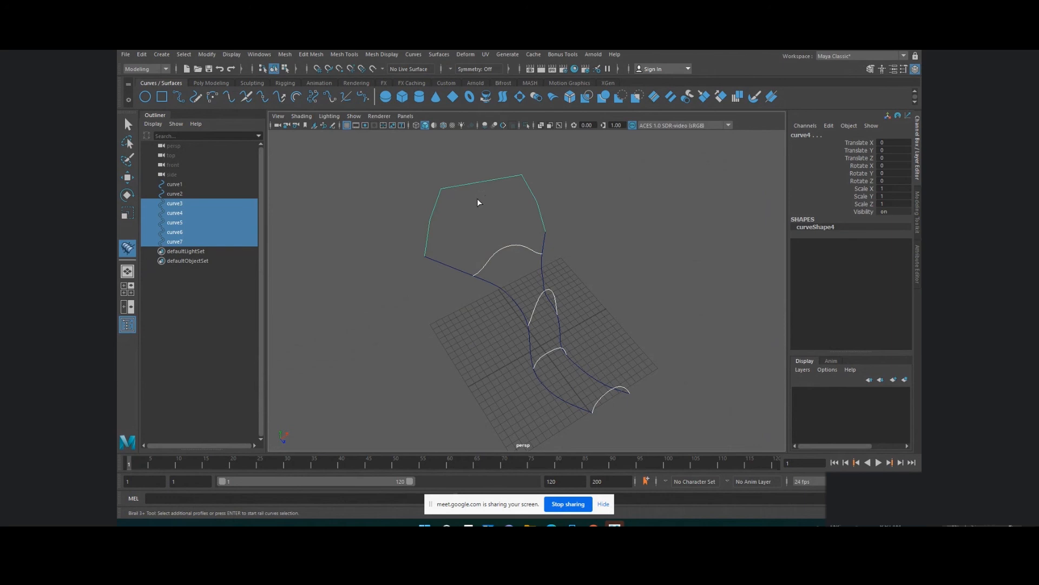
key("Return")
left_click(543, 276)
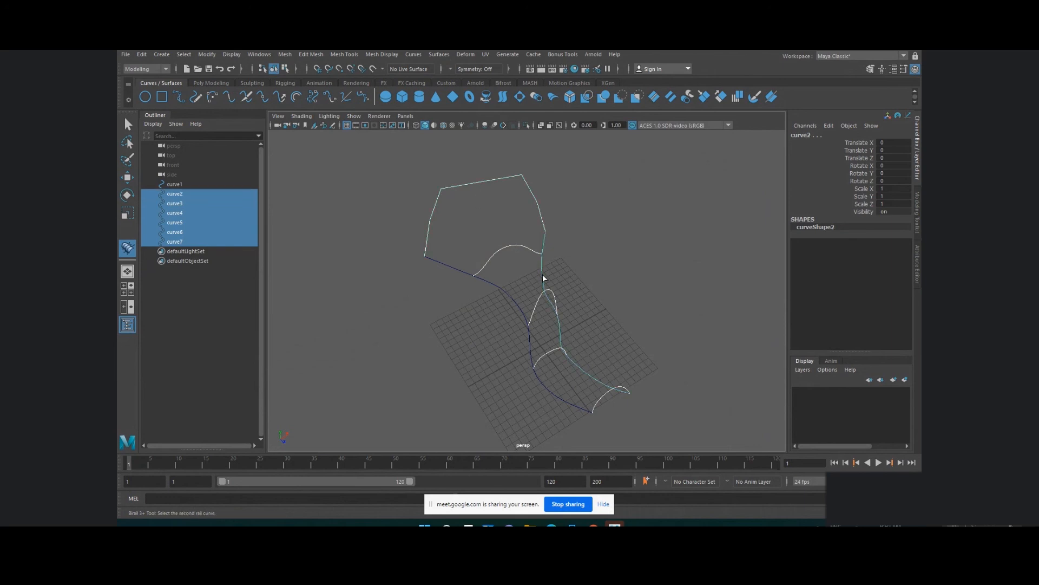
left_click(508, 293)
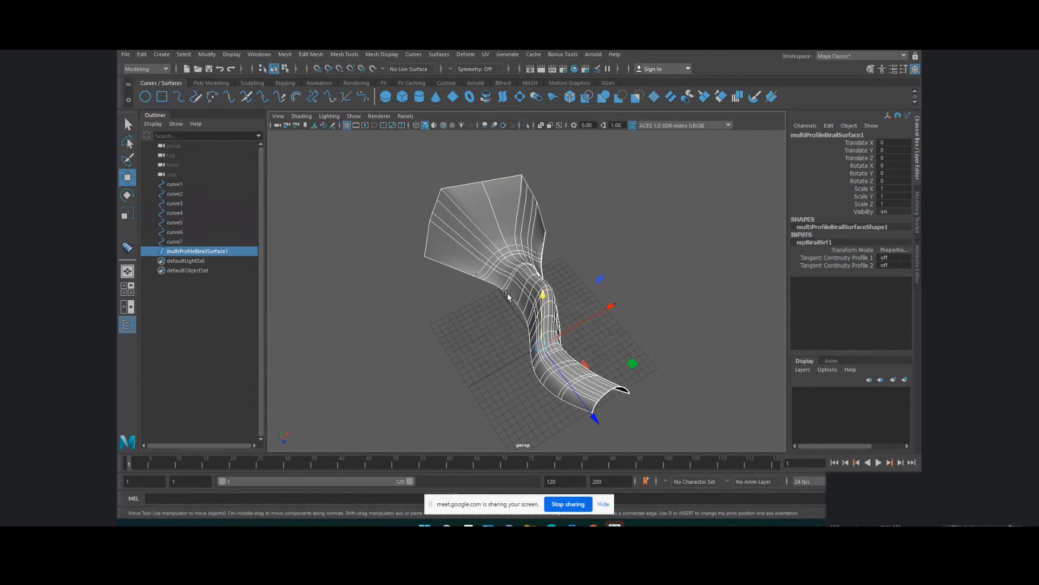
Step: Inspect the multi-profile birail surface from the side and delete it, keeping its curves
left_click_drag(508, 294, 395, 302, "alt")
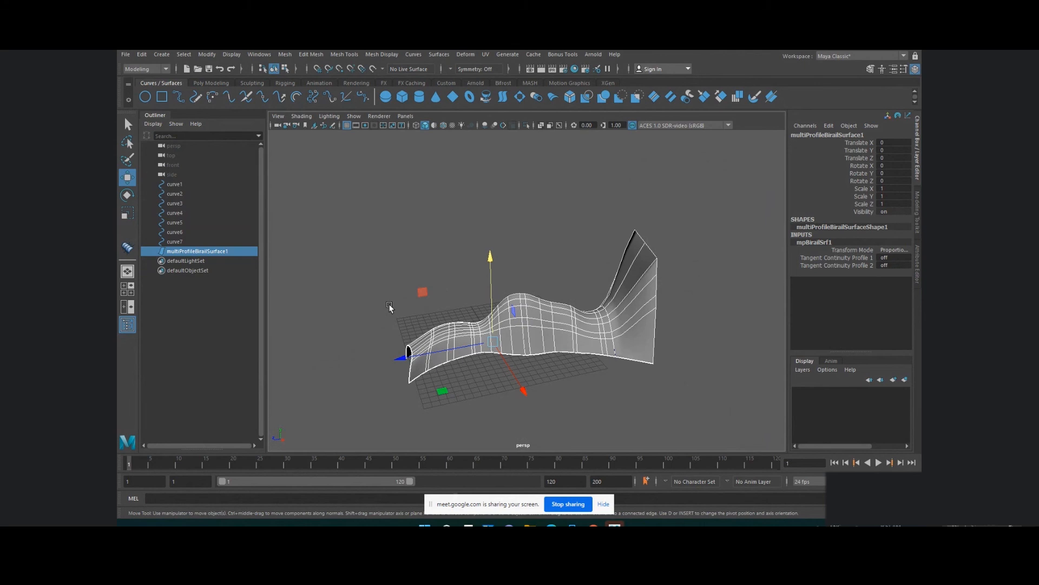
key("Delete")
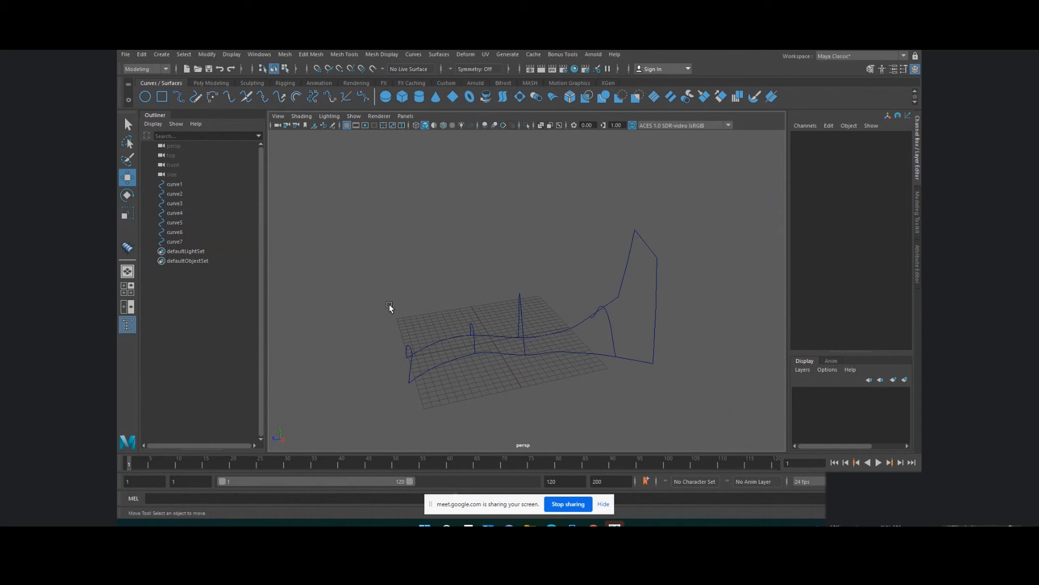
Step: Rebuild the surface with the Birail 3+ Tool, using all five profiles from the small near arch to the far angular one and both rails
left_click_drag(389, 307, 466, 313, "alt")
left_click(439, 54)
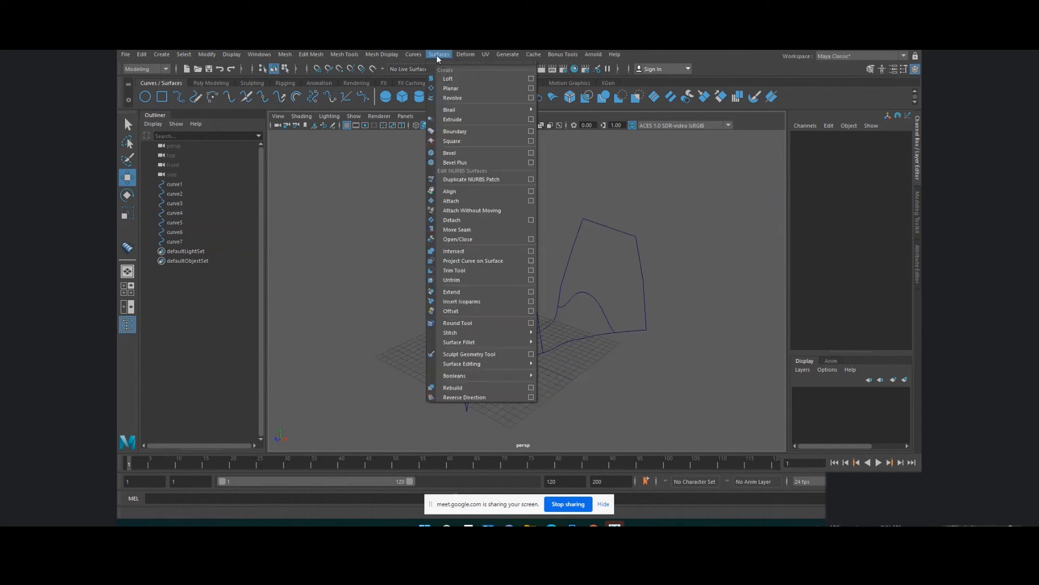
mouse_move(460, 111)
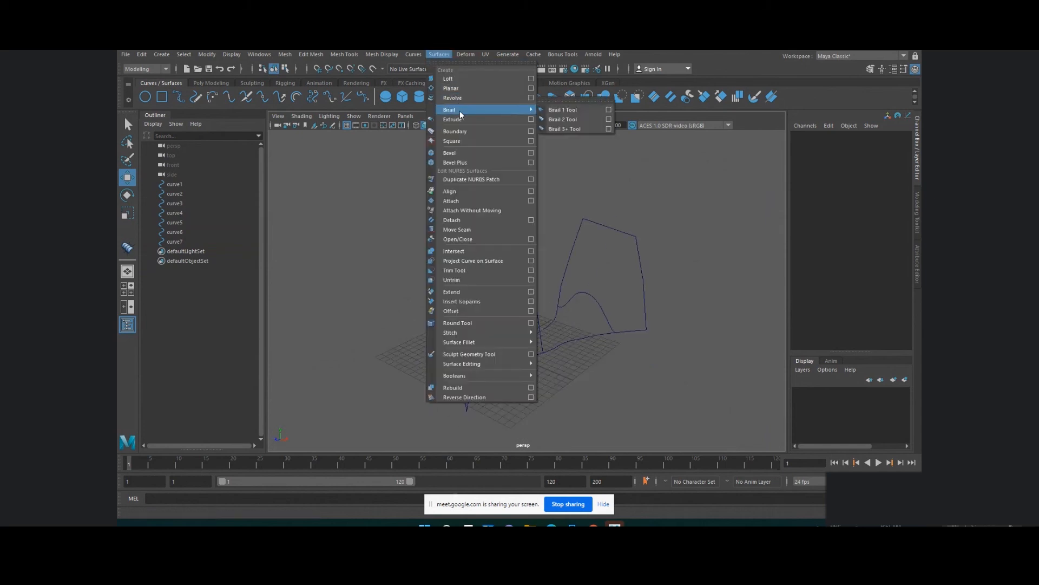
left_click(560, 129)
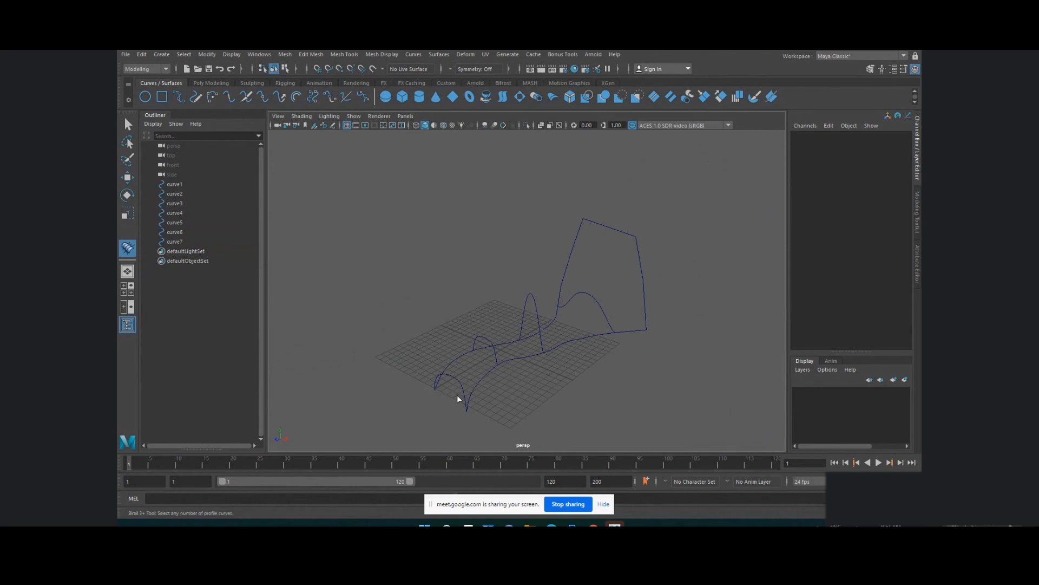
left_click(459, 381)
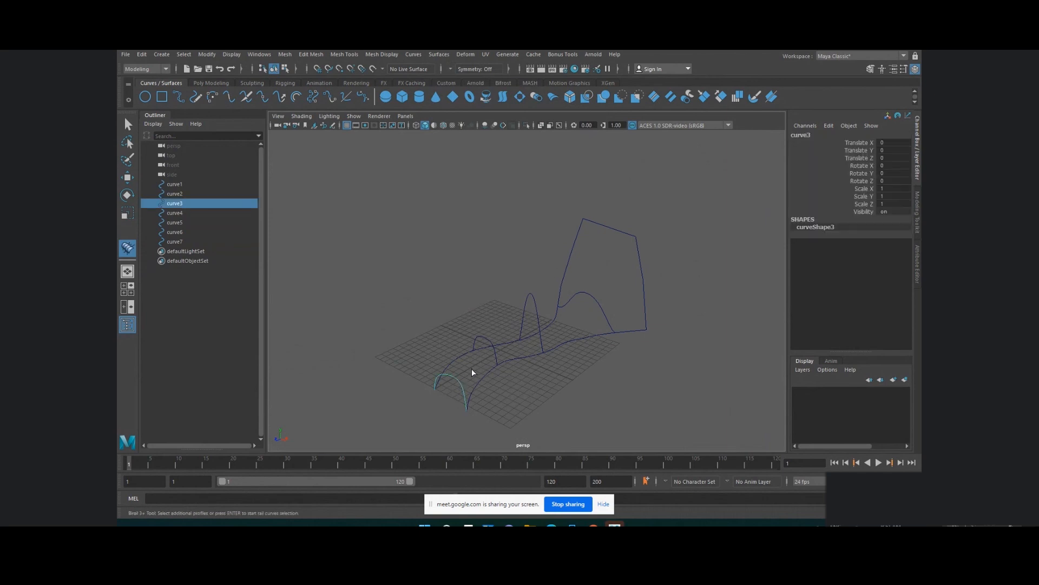
left_click(493, 350)
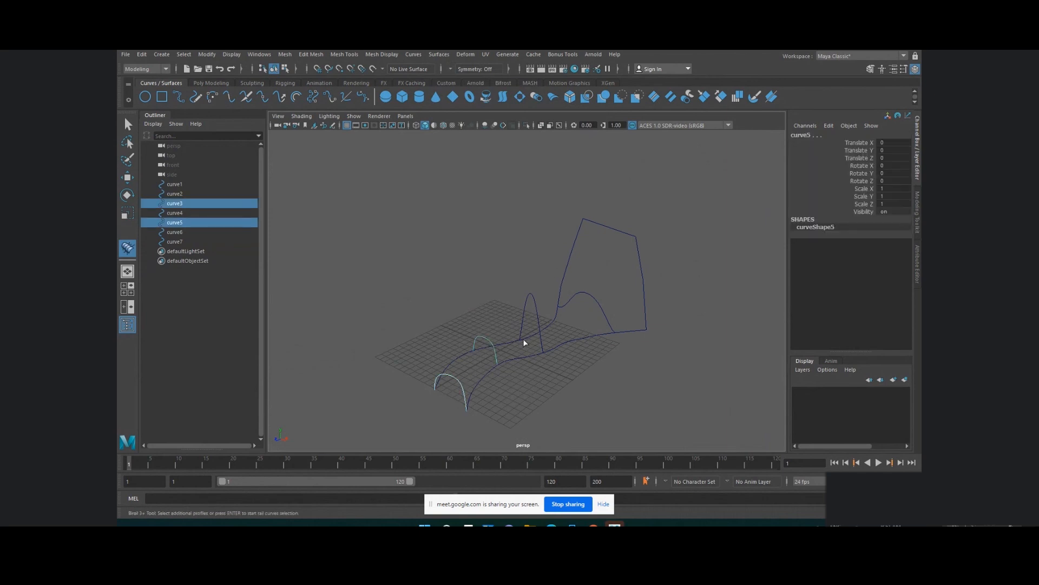
left_click(539, 335)
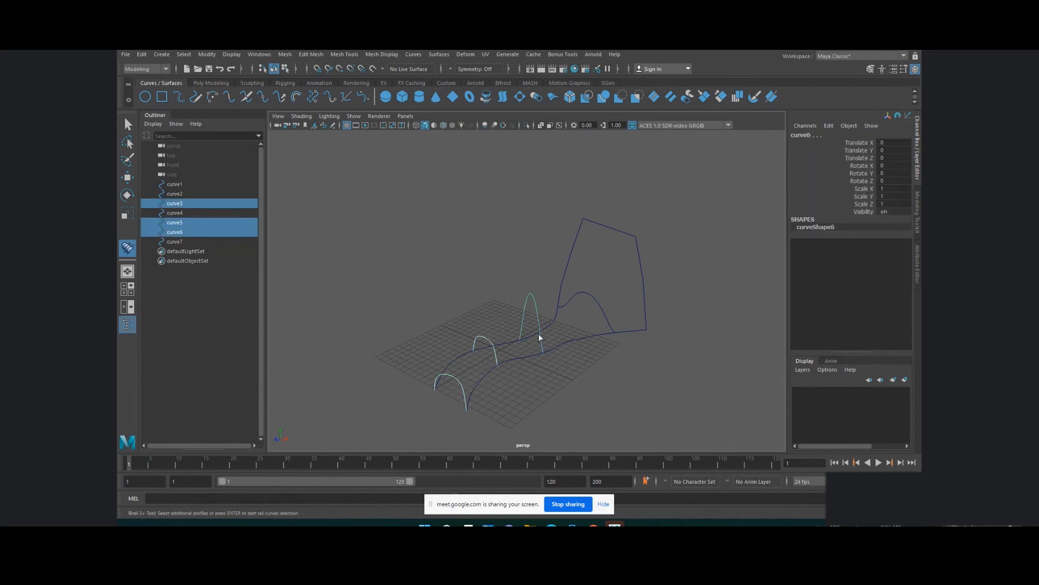
left_click(604, 315)
left_click(645, 300)
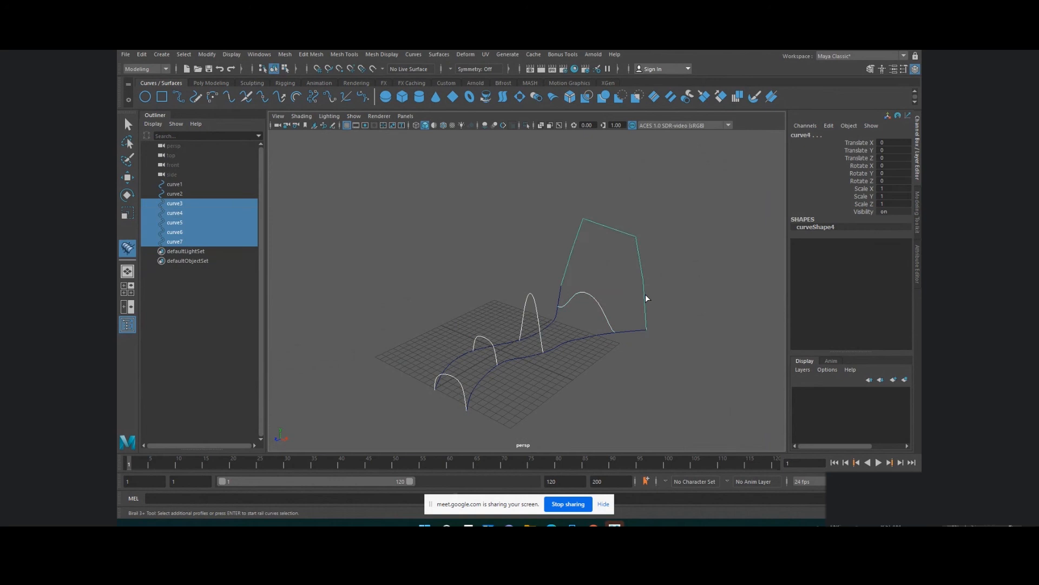
key("Return")
left_click(633, 333)
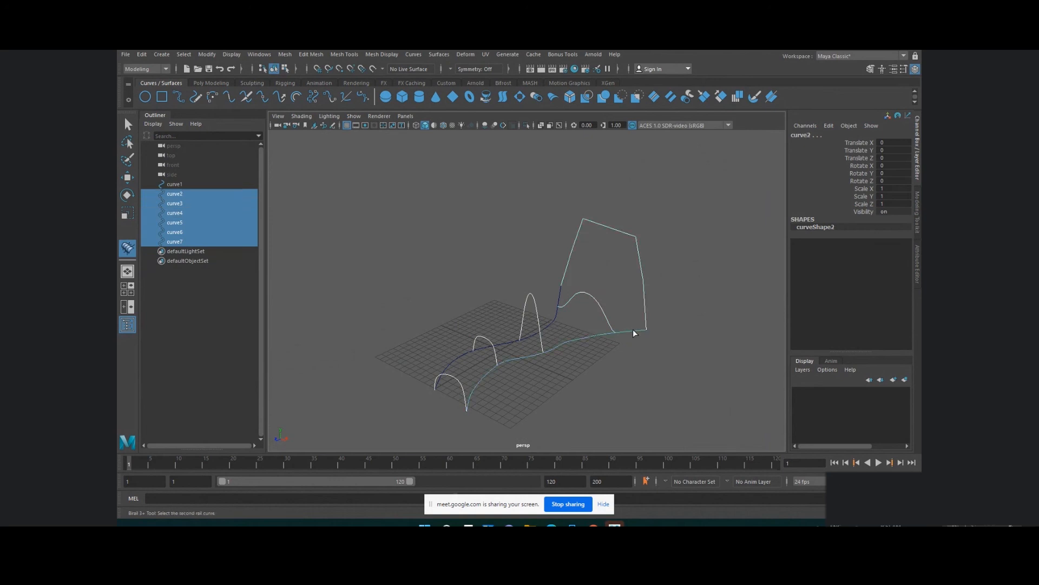
left_click(556, 319)
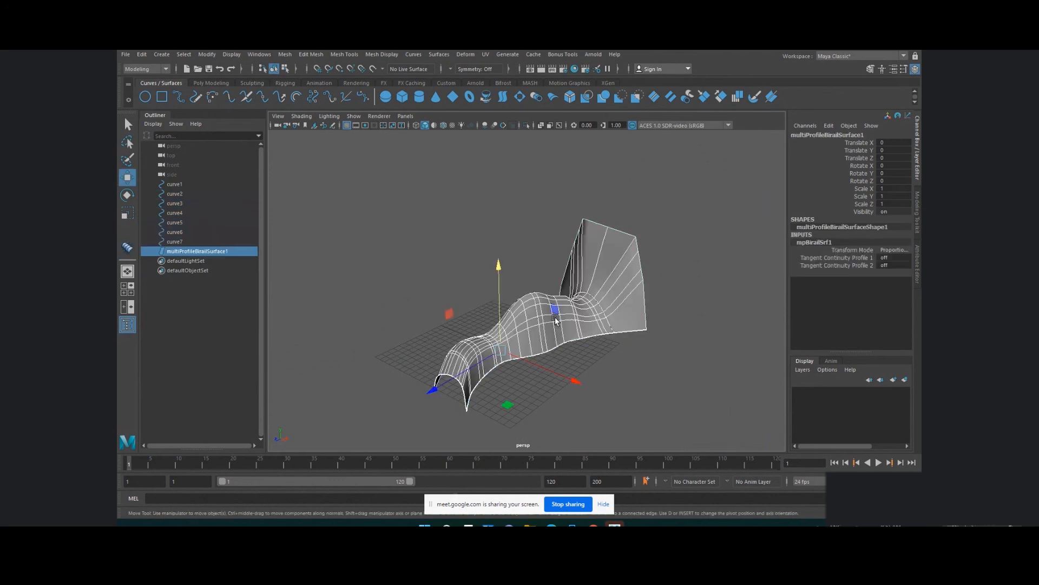